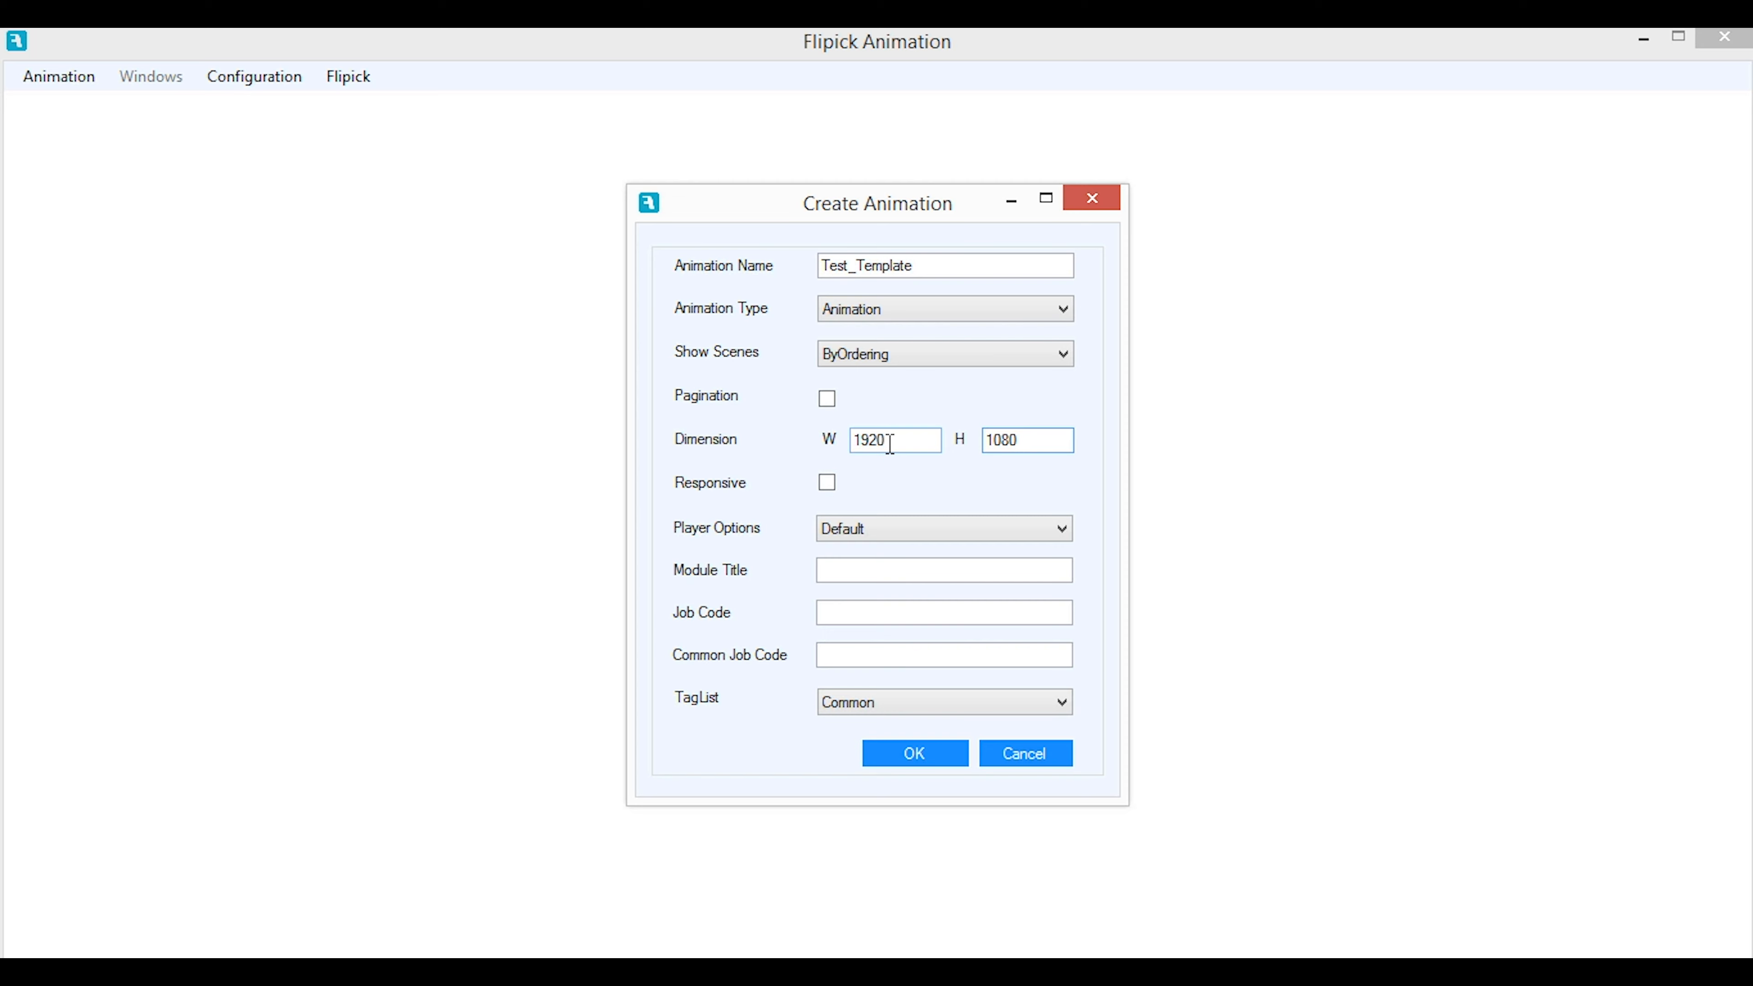
Set the module title to Test, the job code to Test and the common job code to PV, and create the animation
{"action": "double_click", "coordinate": [857, 563]}
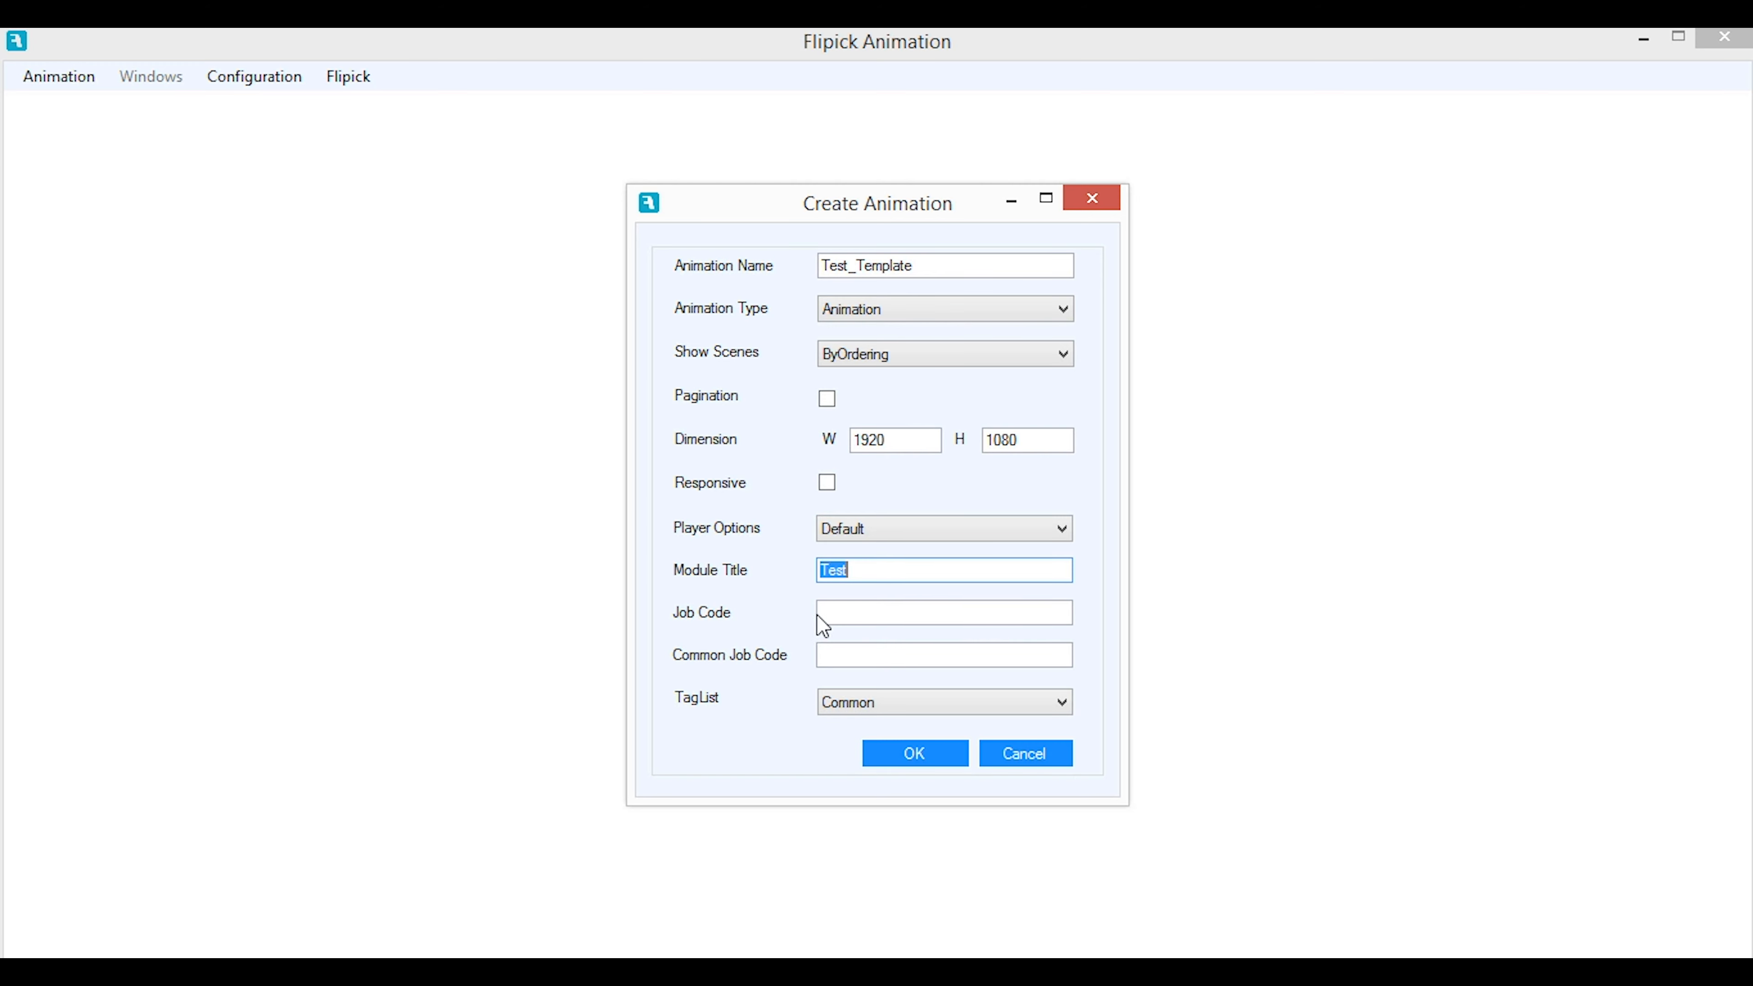
{"action": "left_click", "coordinate": [840, 615]}
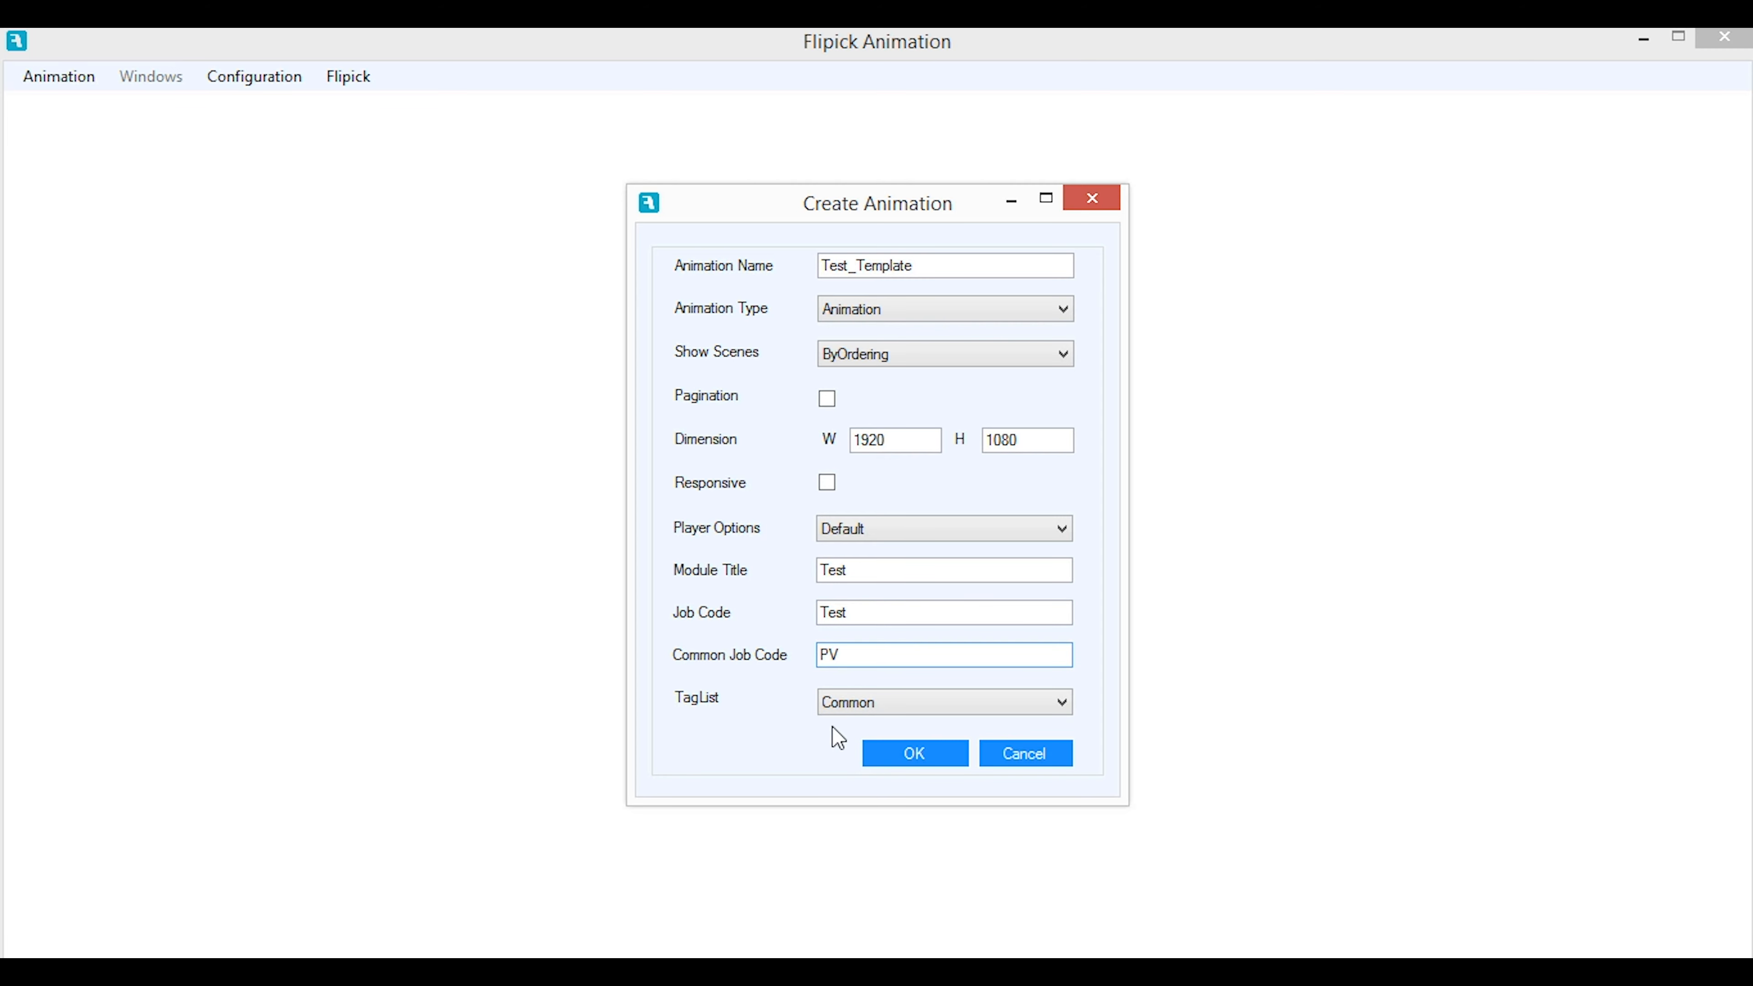
{"action": "left_click", "coordinate": [902, 756]}
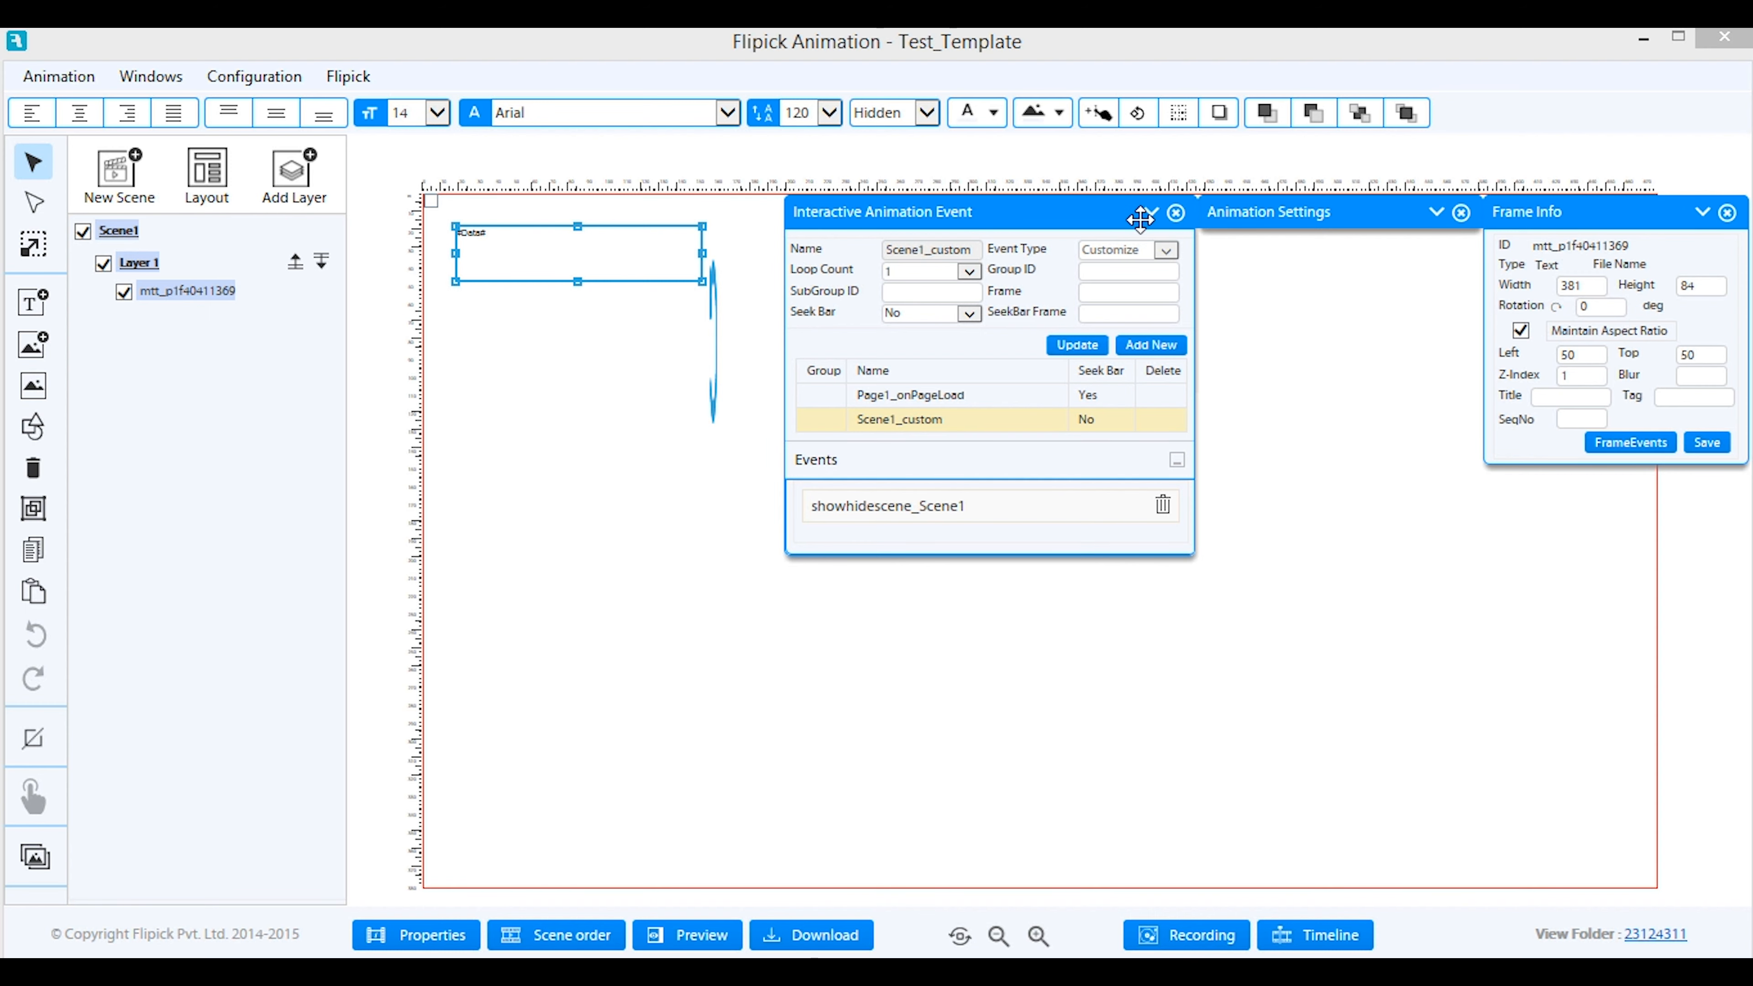
{"action": "left_click", "coordinate": [1437, 214]}
{"action": "left_click", "coordinate": [1438, 215]}
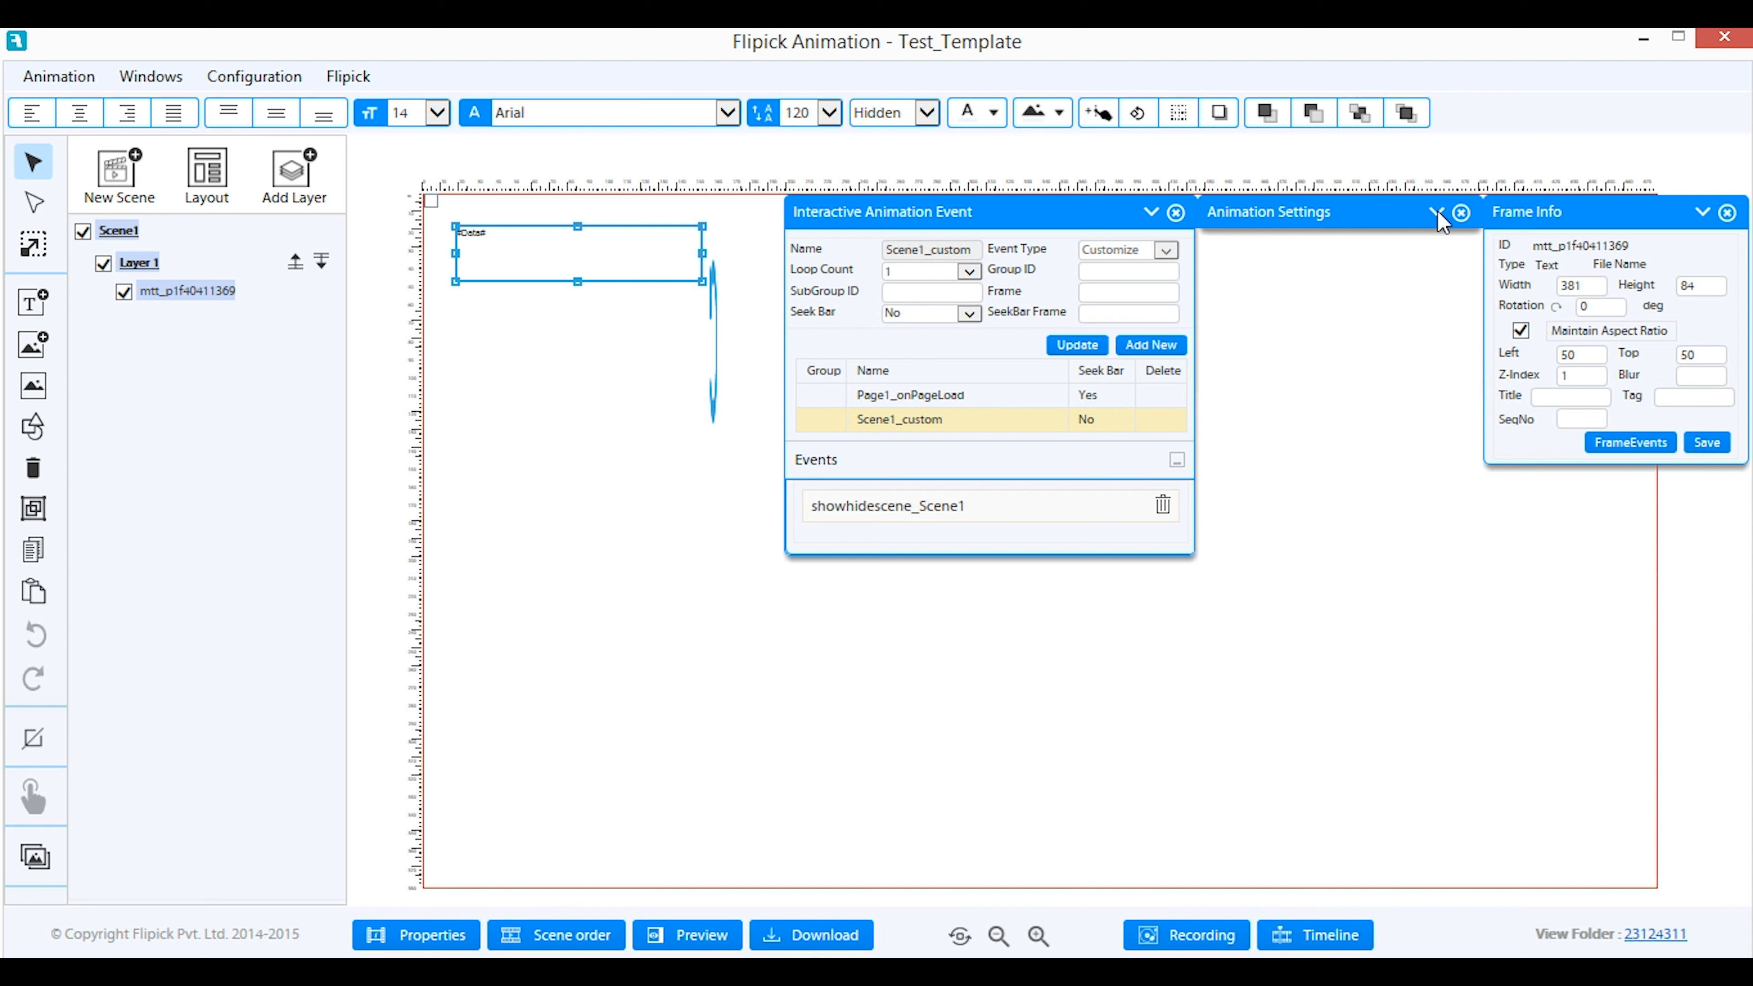
{"action": "left_click", "coordinate": [1438, 215]}
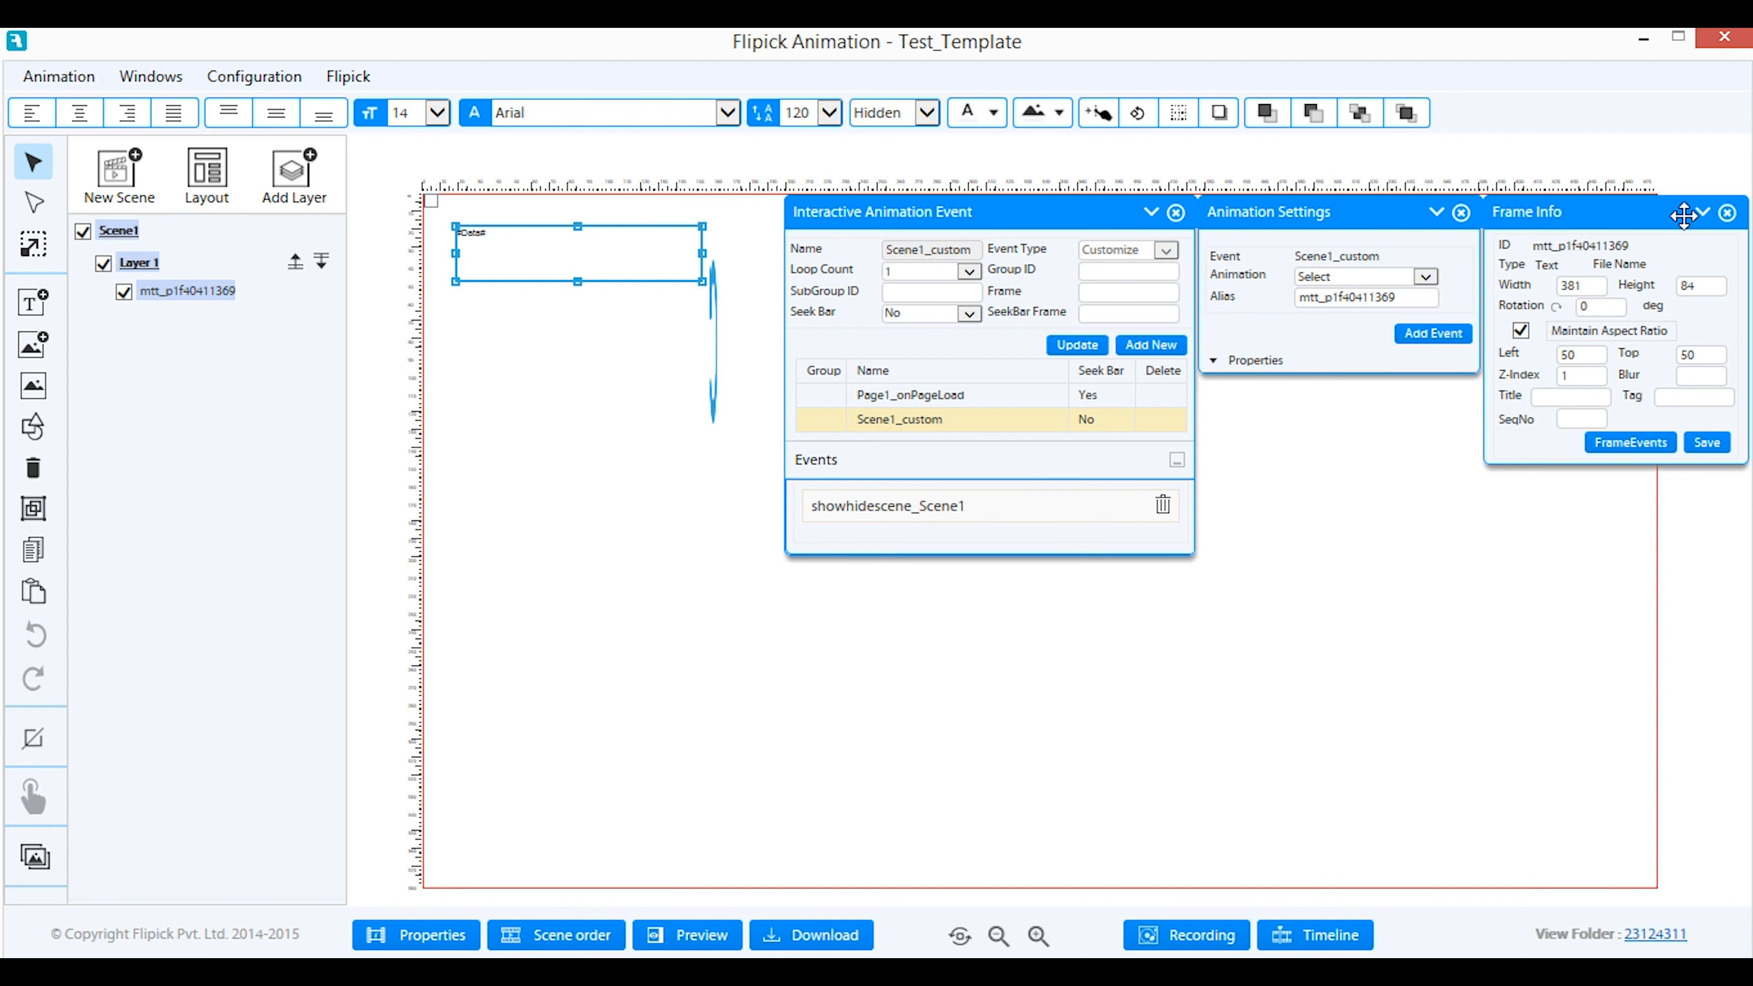
{"action": "left_click", "coordinate": [1704, 217]}
{"action": "left_click", "coordinate": [1704, 217]}
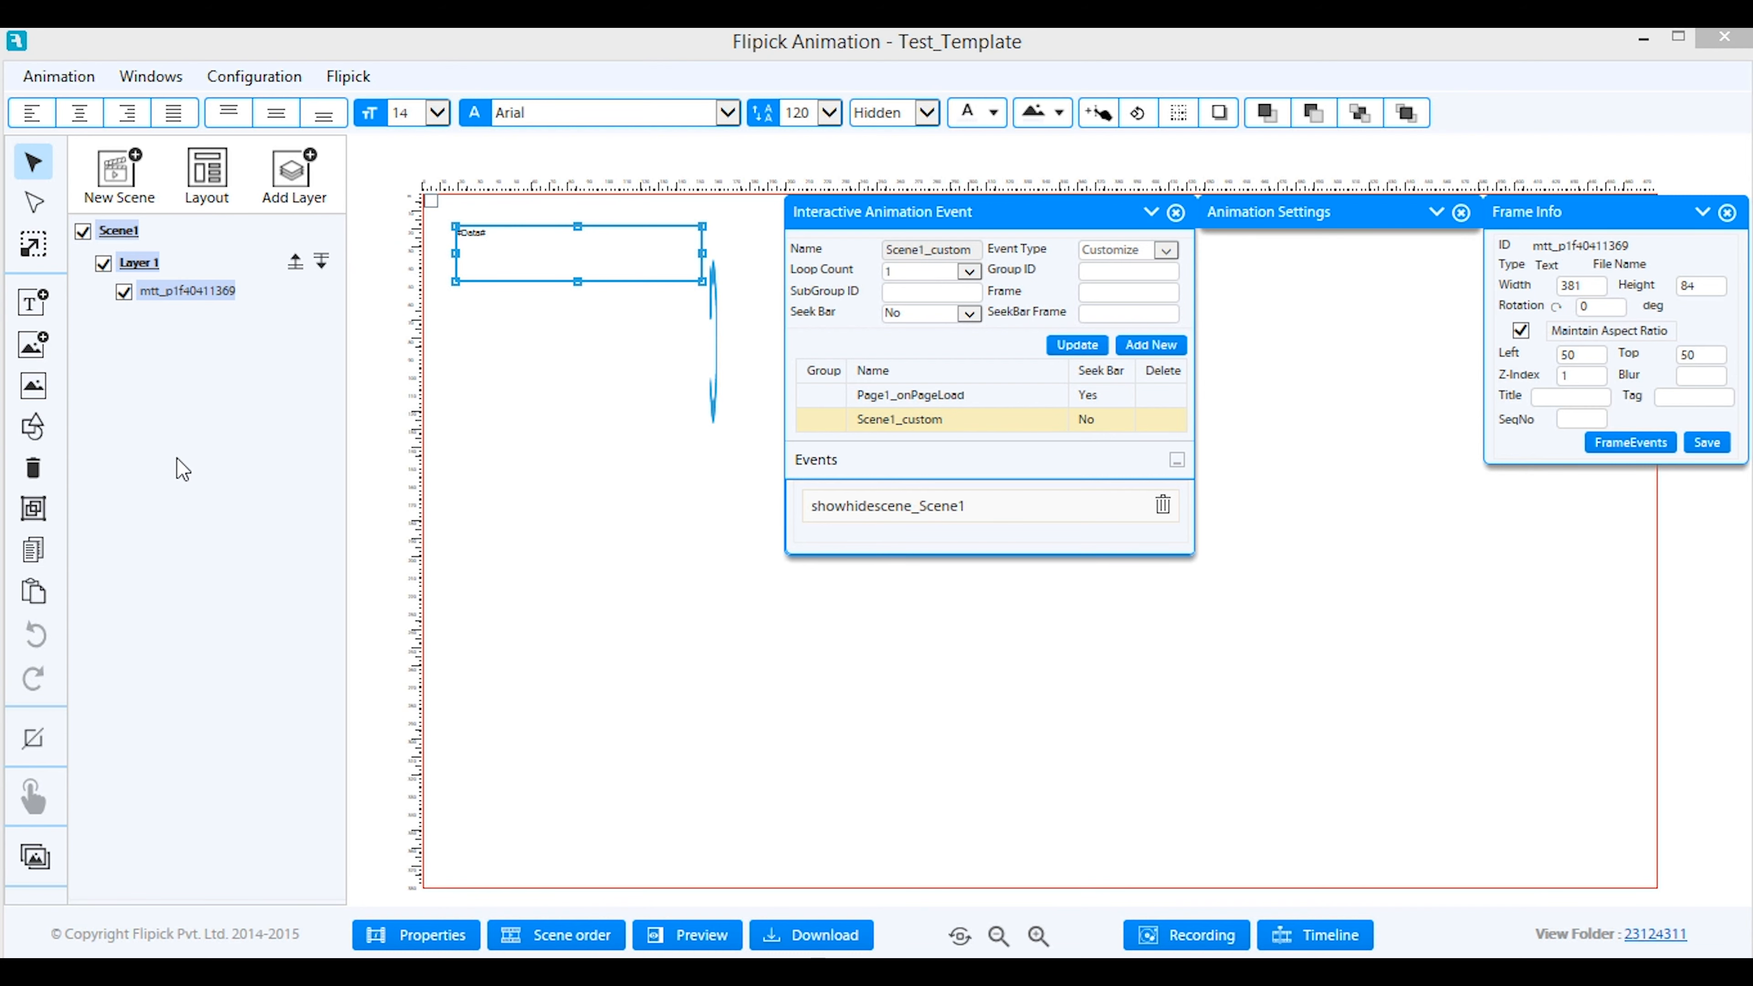
Rename Scene1 as Background
{"action": "right_click", "coordinate": [128, 235]}
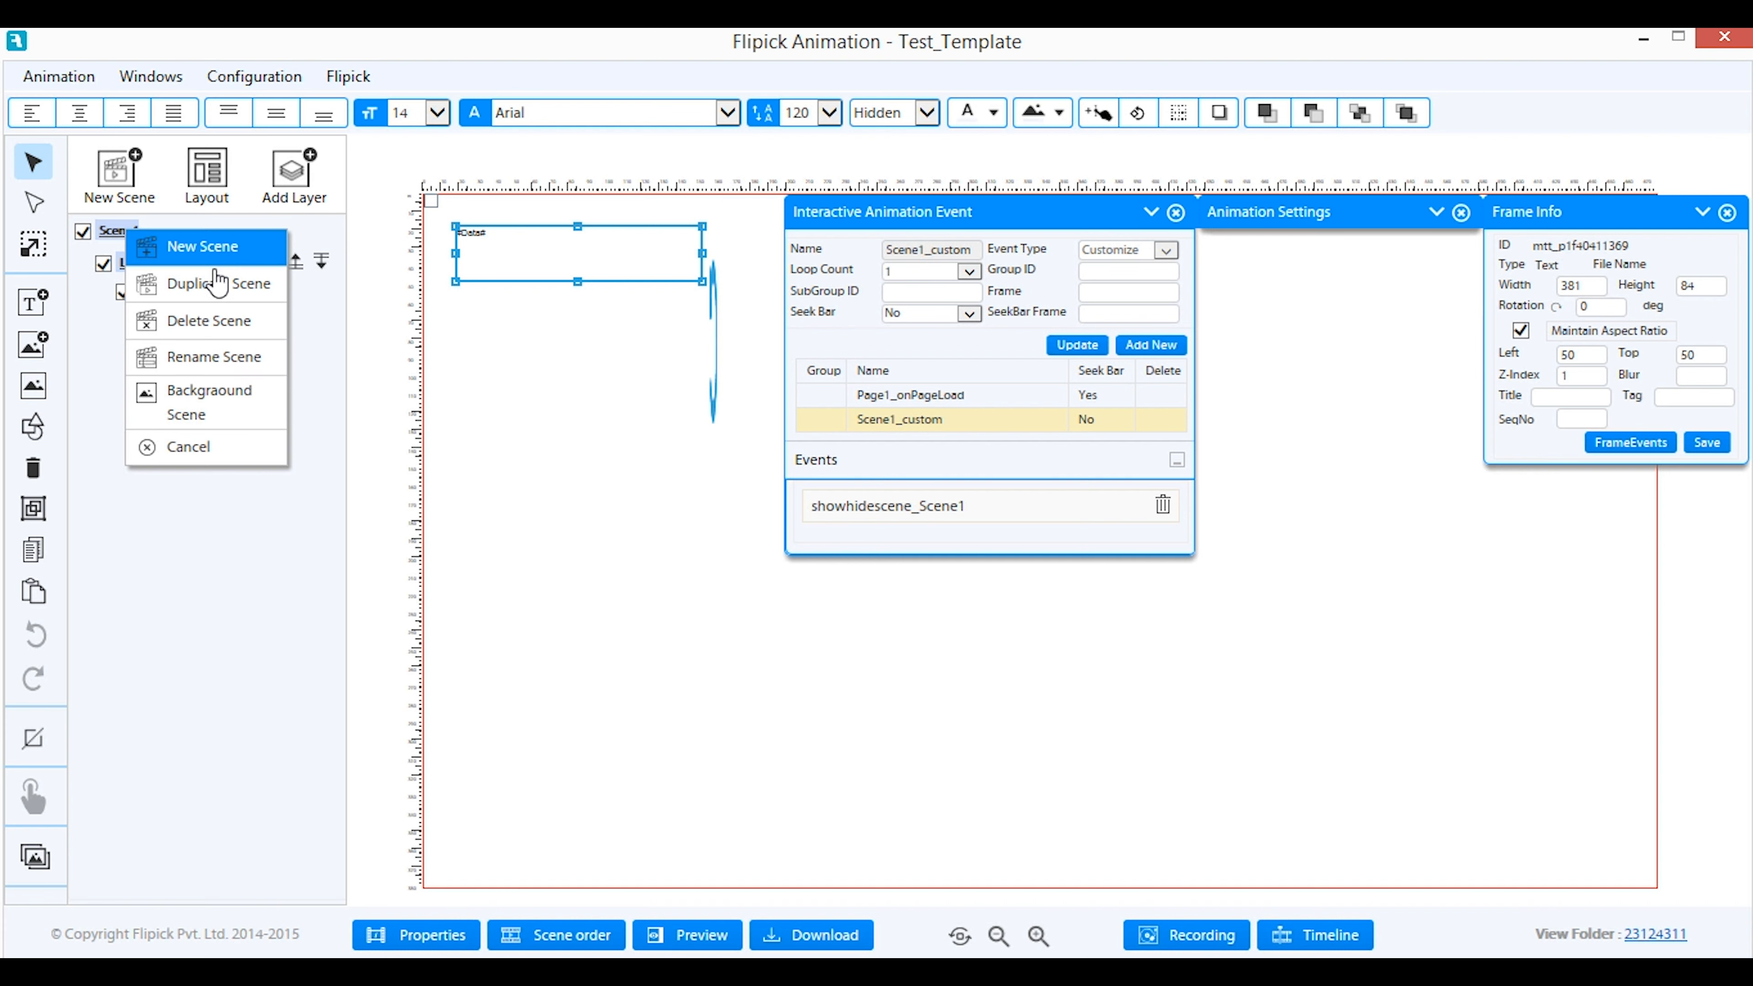
{"action": "left_click", "coordinate": [207, 357]}
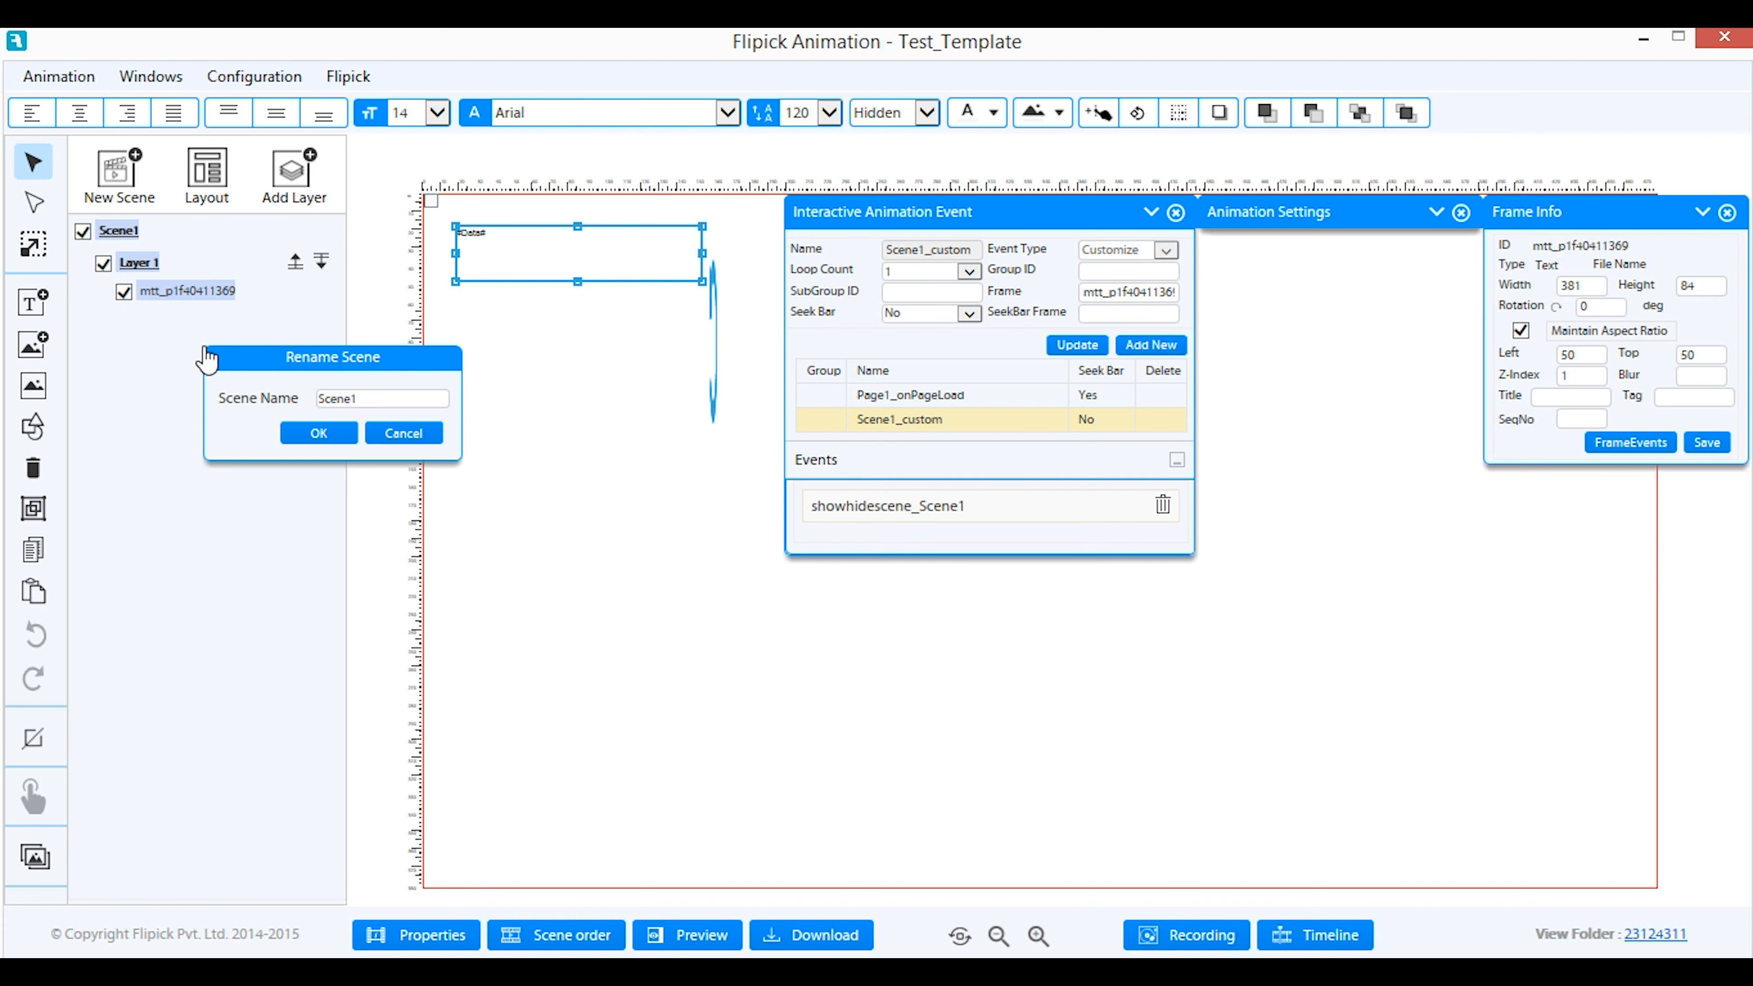
{"action": "double_click", "coordinate": [341, 394]}
{"action": "type", "text": "Background"}
{"action": "left_click", "coordinate": [320, 435]}
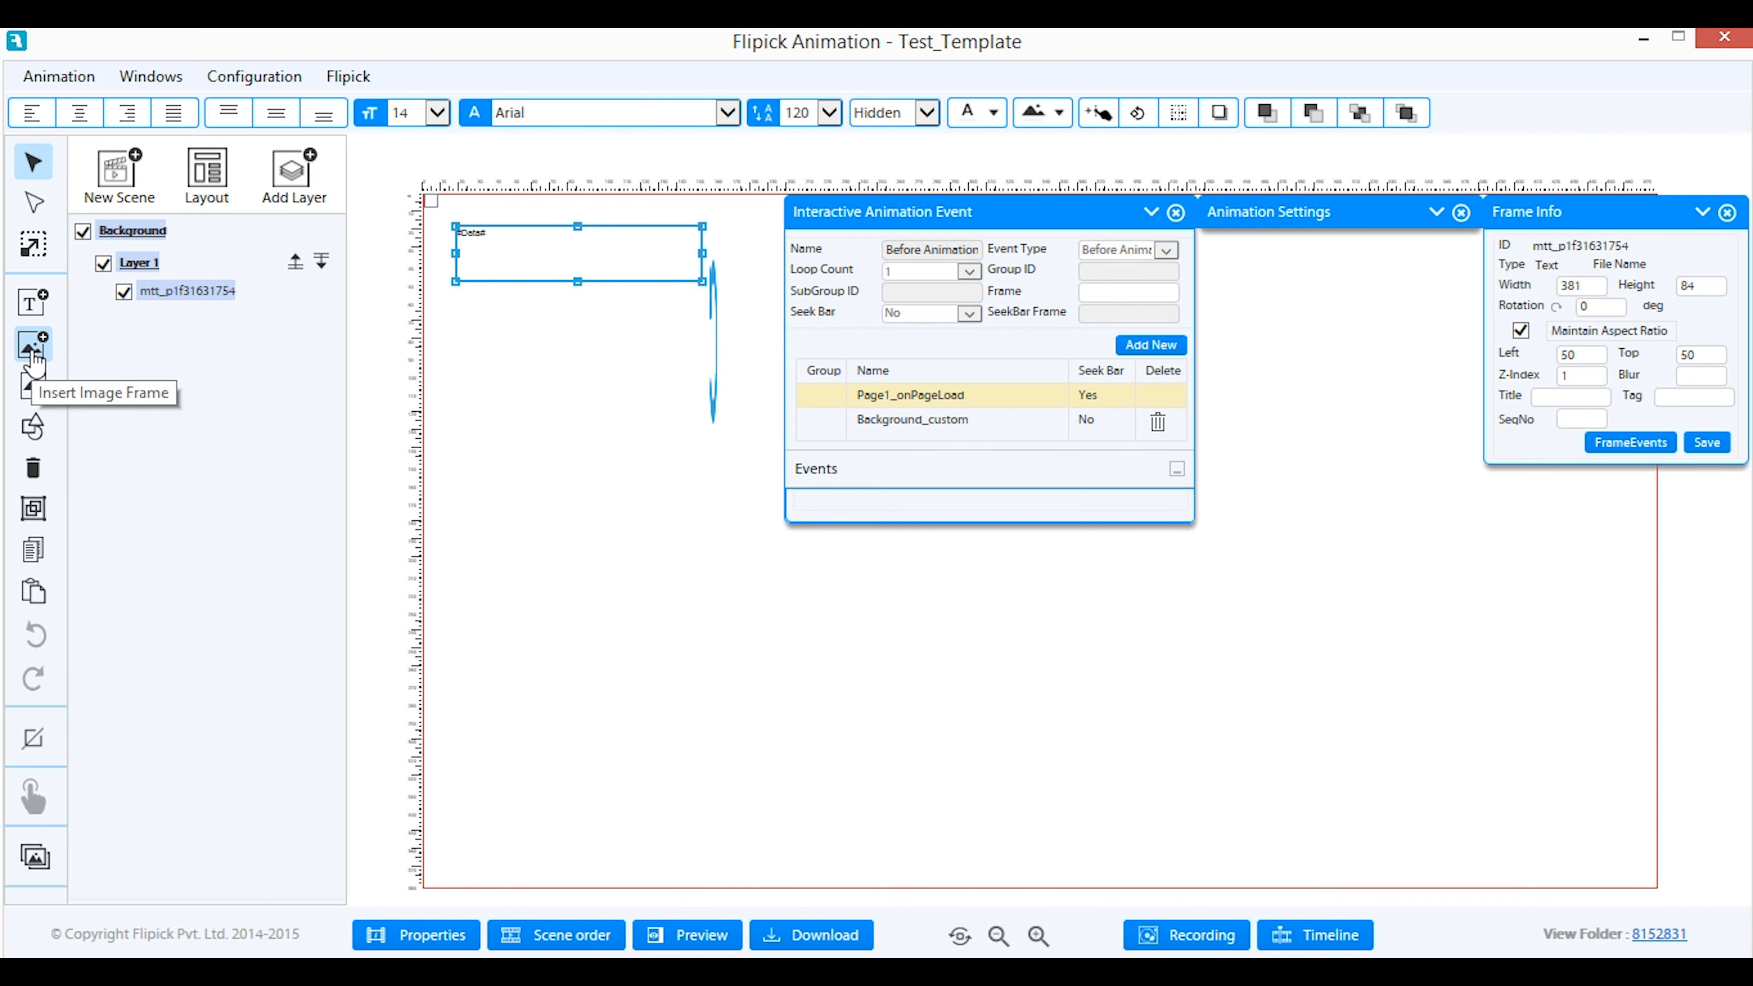
Insert the BG image from the Desktop's Video folder as an image frame in the Background scene
{"action": "left_click", "coordinate": [33, 349]}
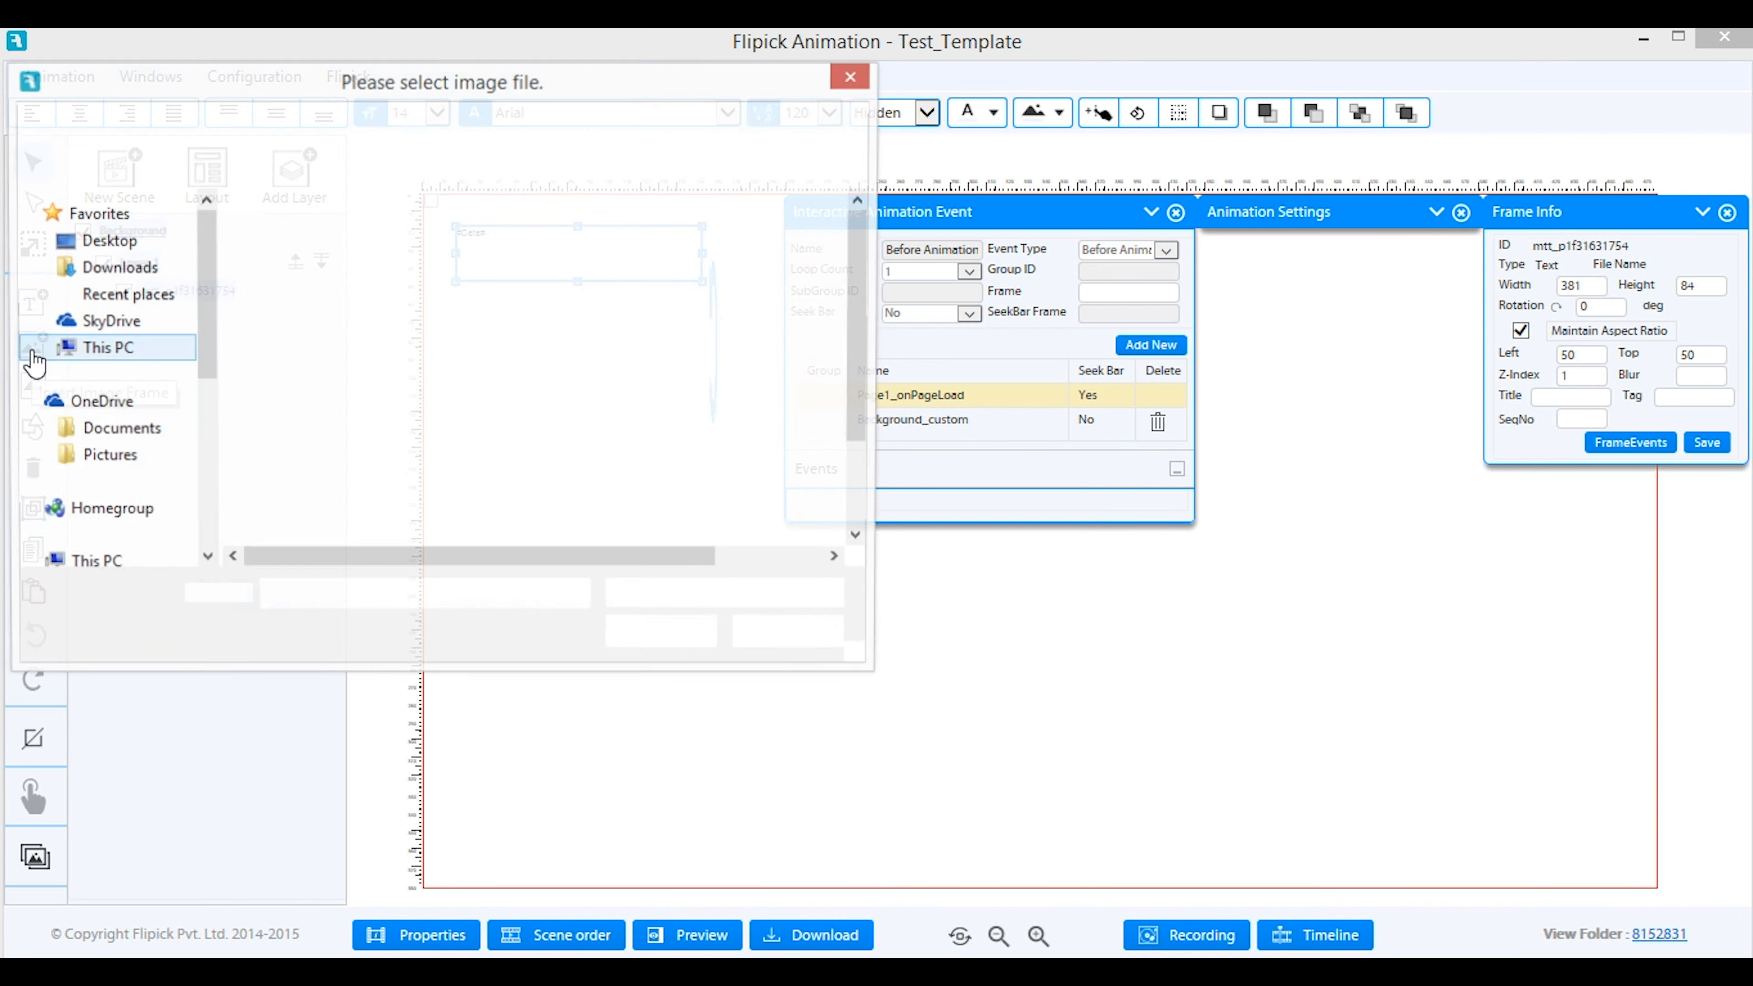
{"action": "left_click", "coordinate": [111, 249]}
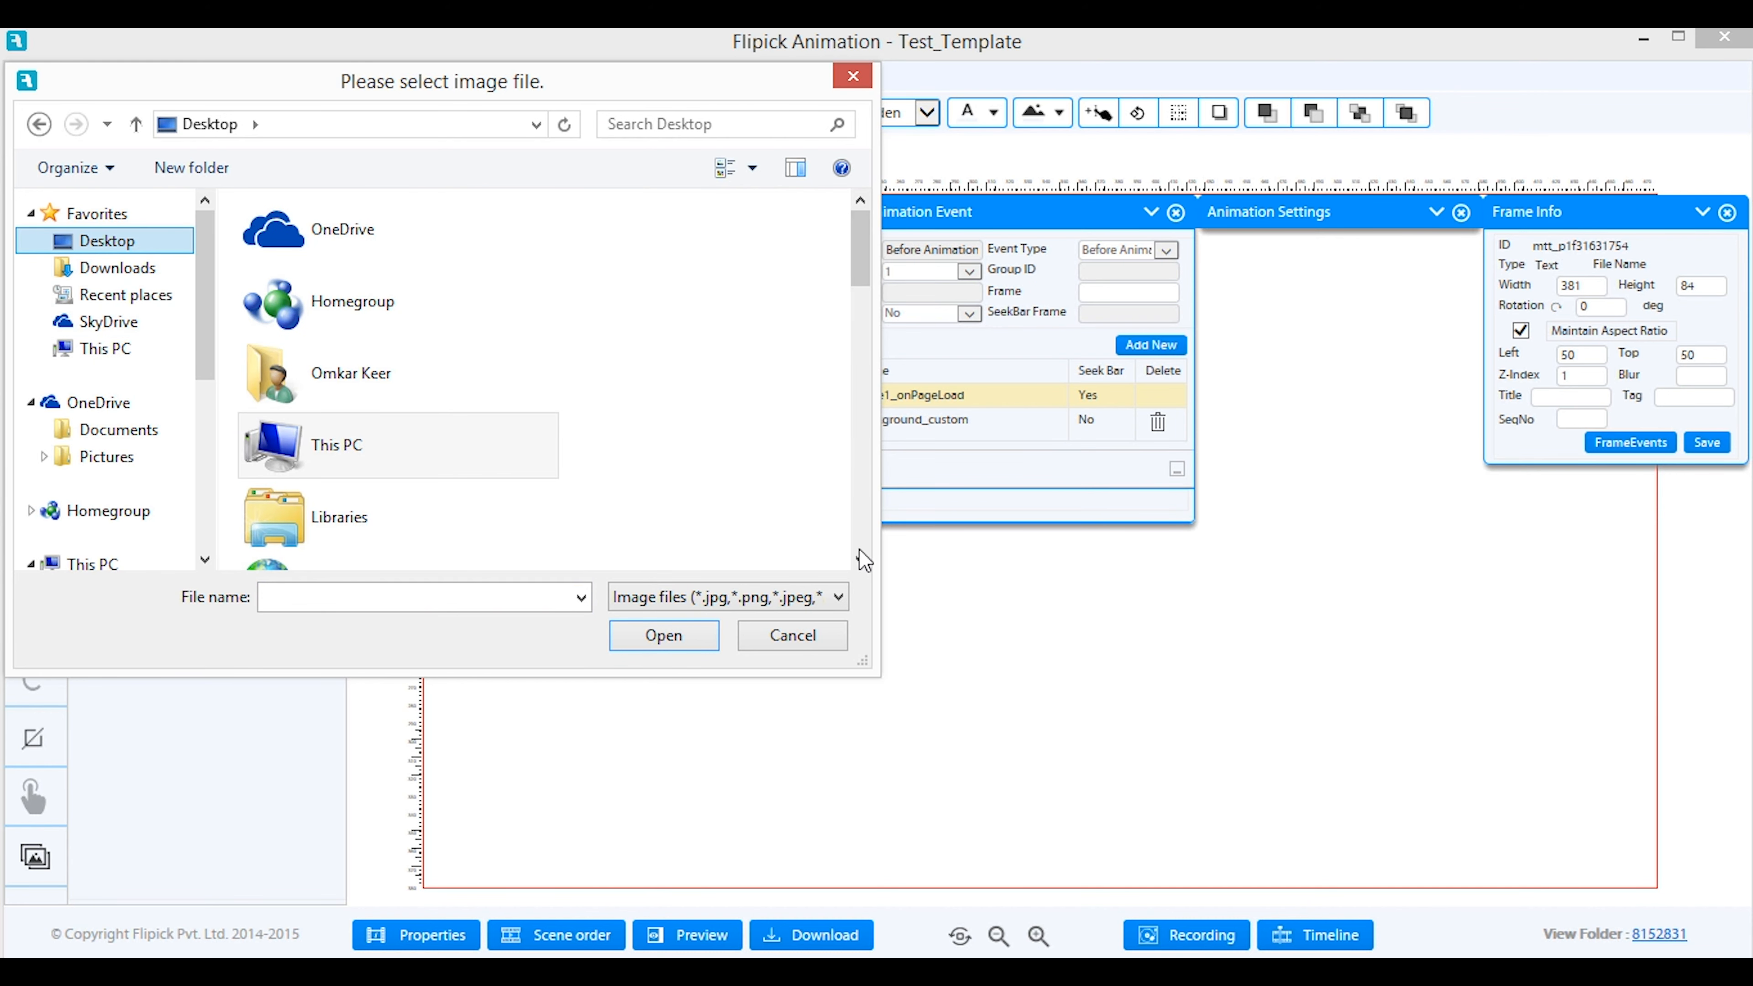
{"action": "left_click", "coordinate": [860, 559]}
{"action": "left_click", "coordinate": [861, 559]}
{"action": "left_click", "coordinate": [861, 559]}
{"action": "left_click", "coordinate": [860, 559]}
{"action": "left_click", "coordinate": [861, 559]}
{"action": "left_click", "coordinate": [861, 559]}
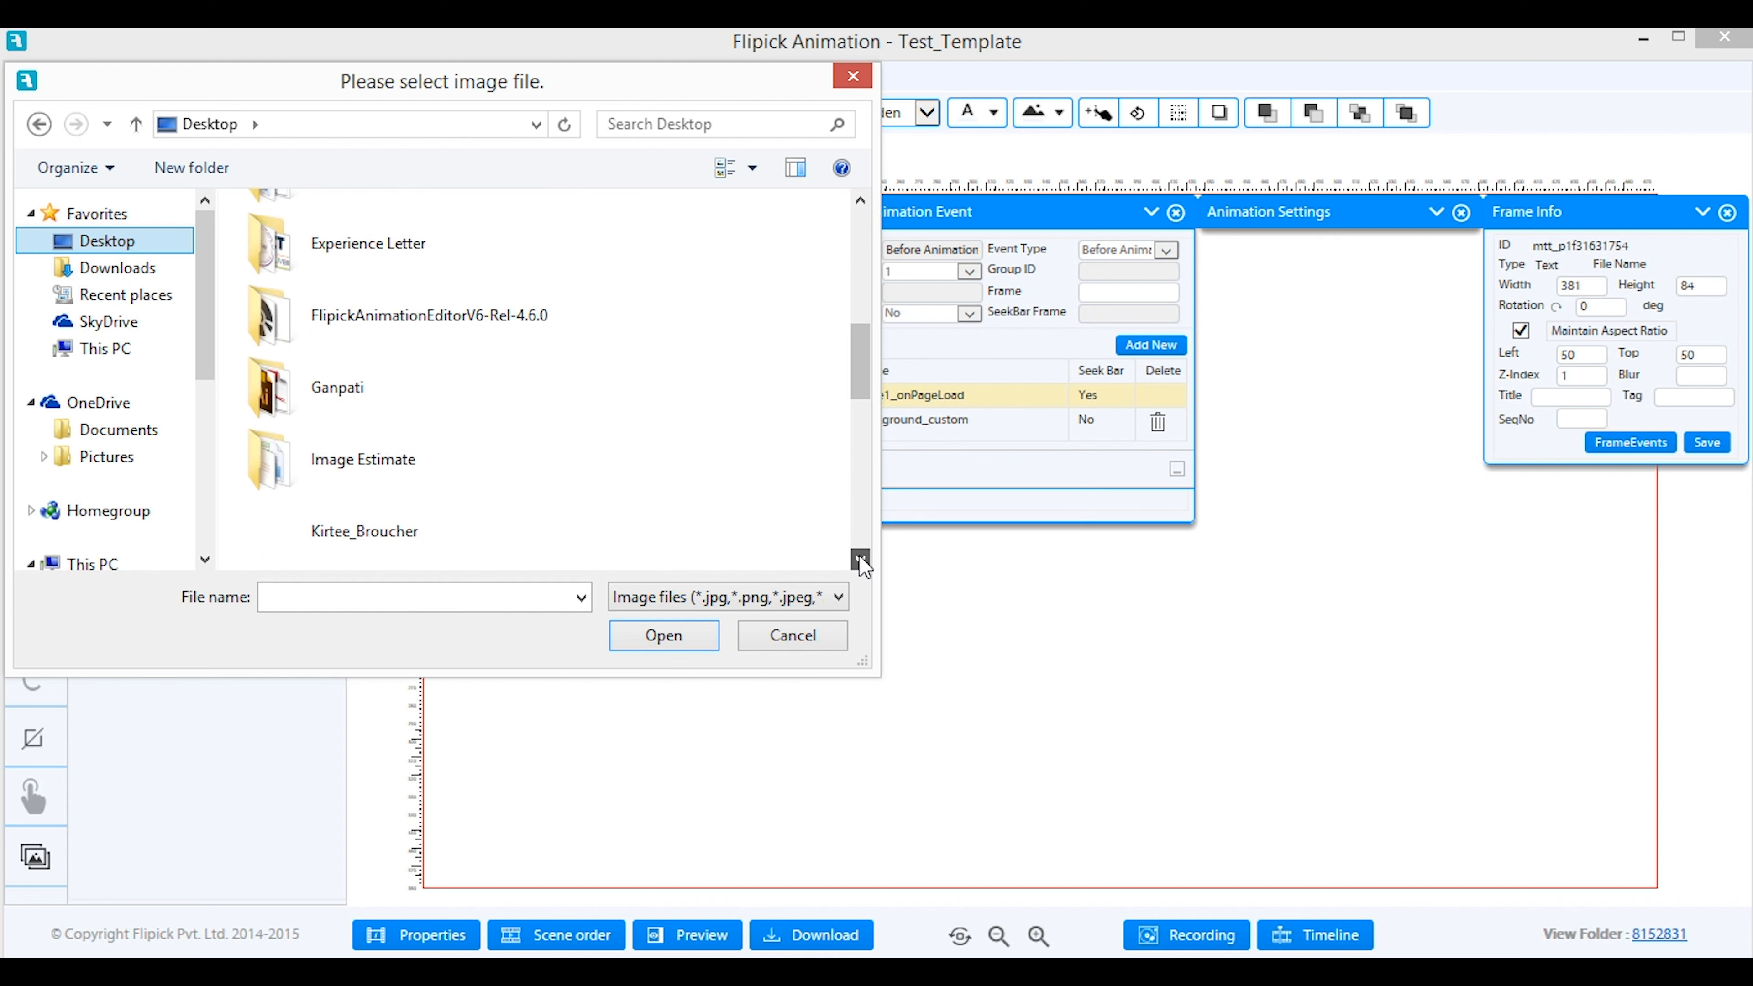
{"action": "left_click", "coordinate": [861, 559]}
{"action": "left_click", "coordinate": [860, 559]}
{"action": "left_click", "coordinate": [860, 558]}
{"action": "left_click", "coordinate": [860, 559]}
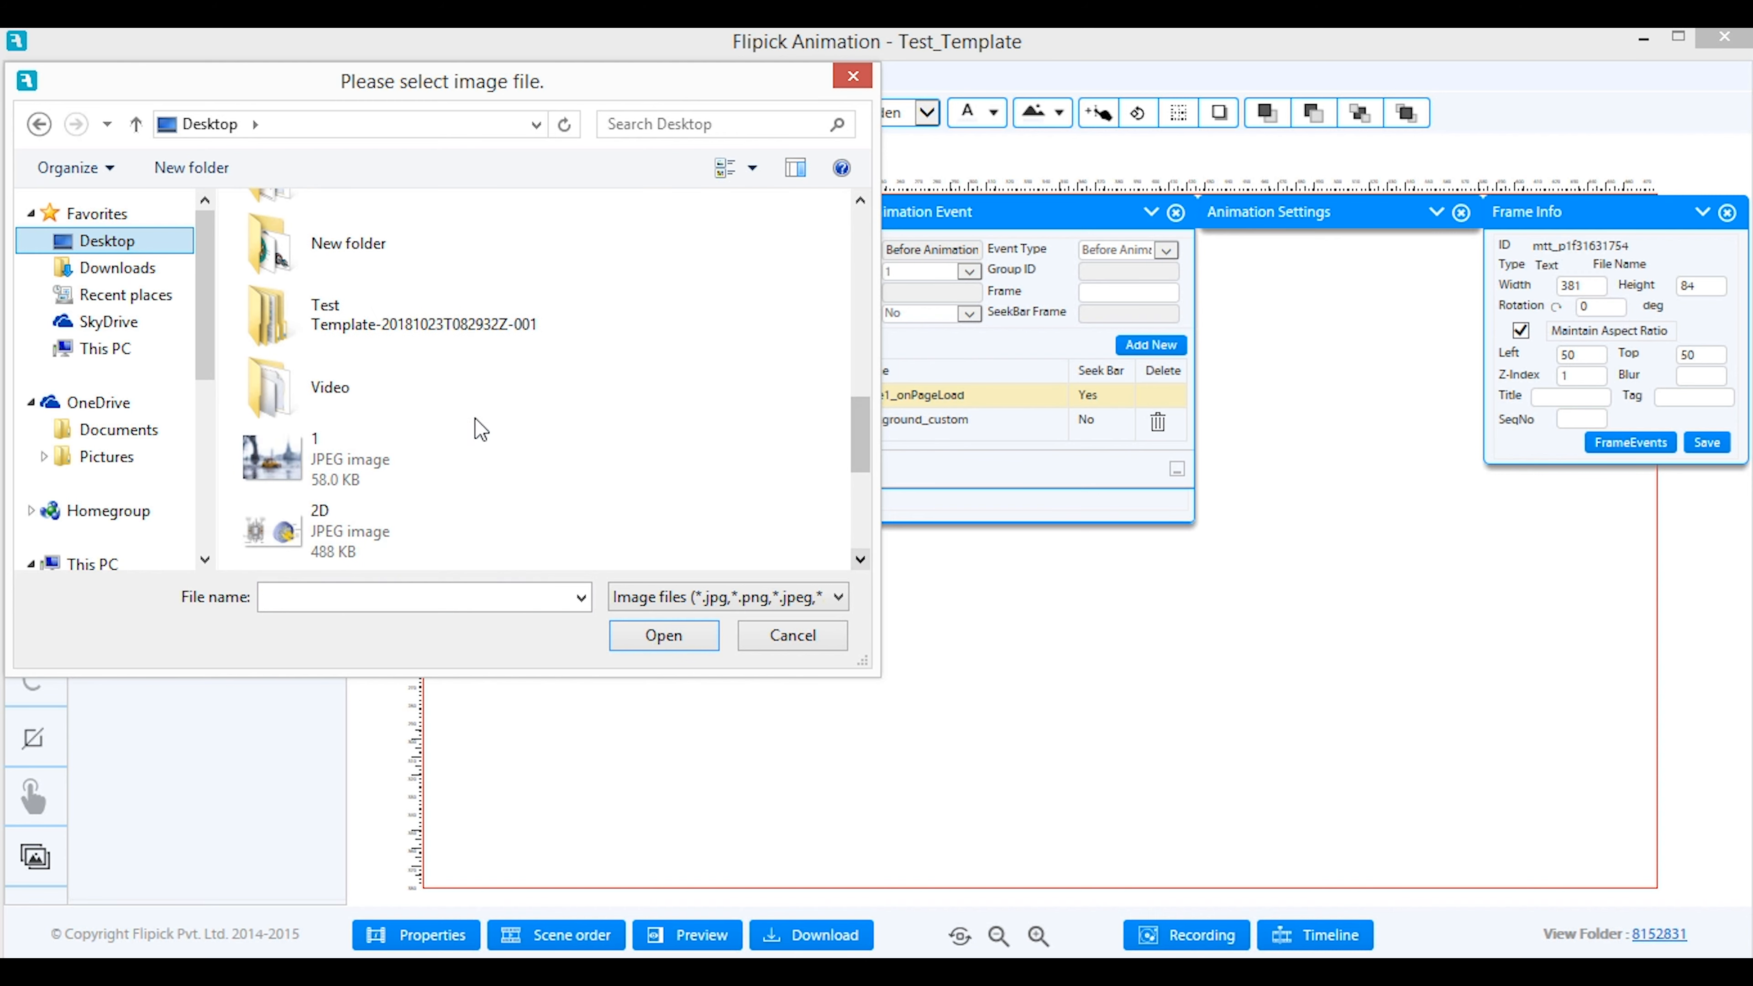
{"action": "double_click", "coordinate": [388, 408]}
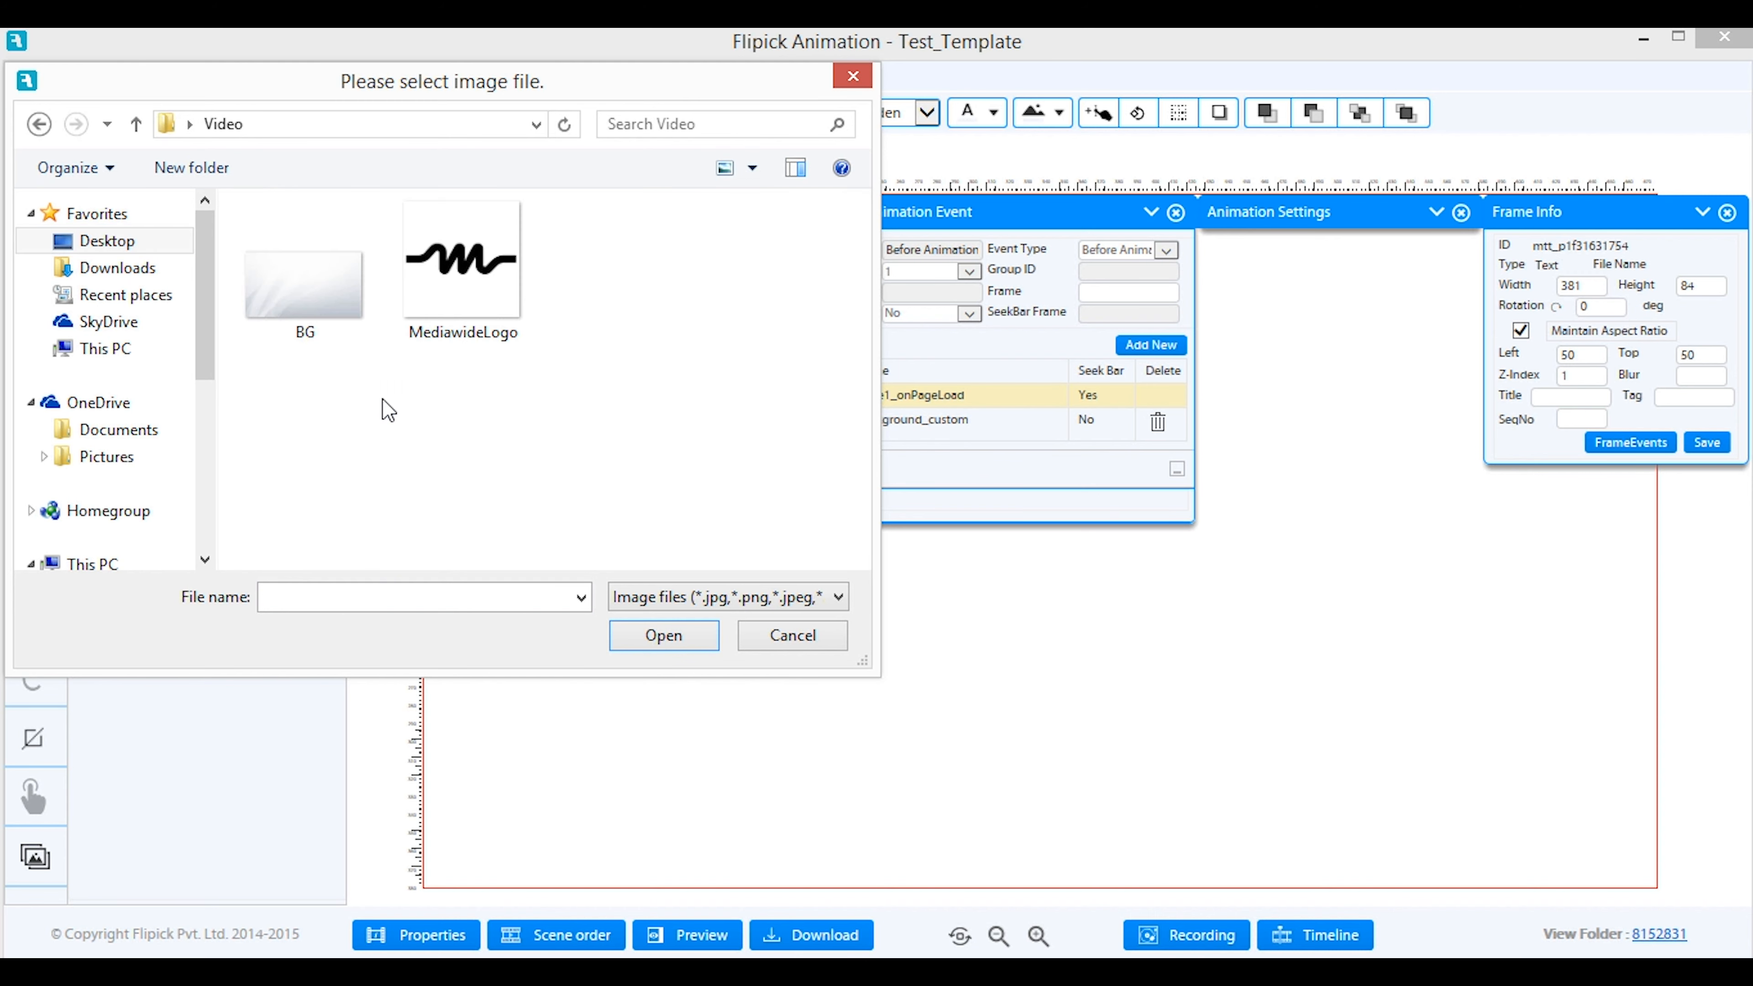
{"action": "left_click", "coordinate": [304, 319]}
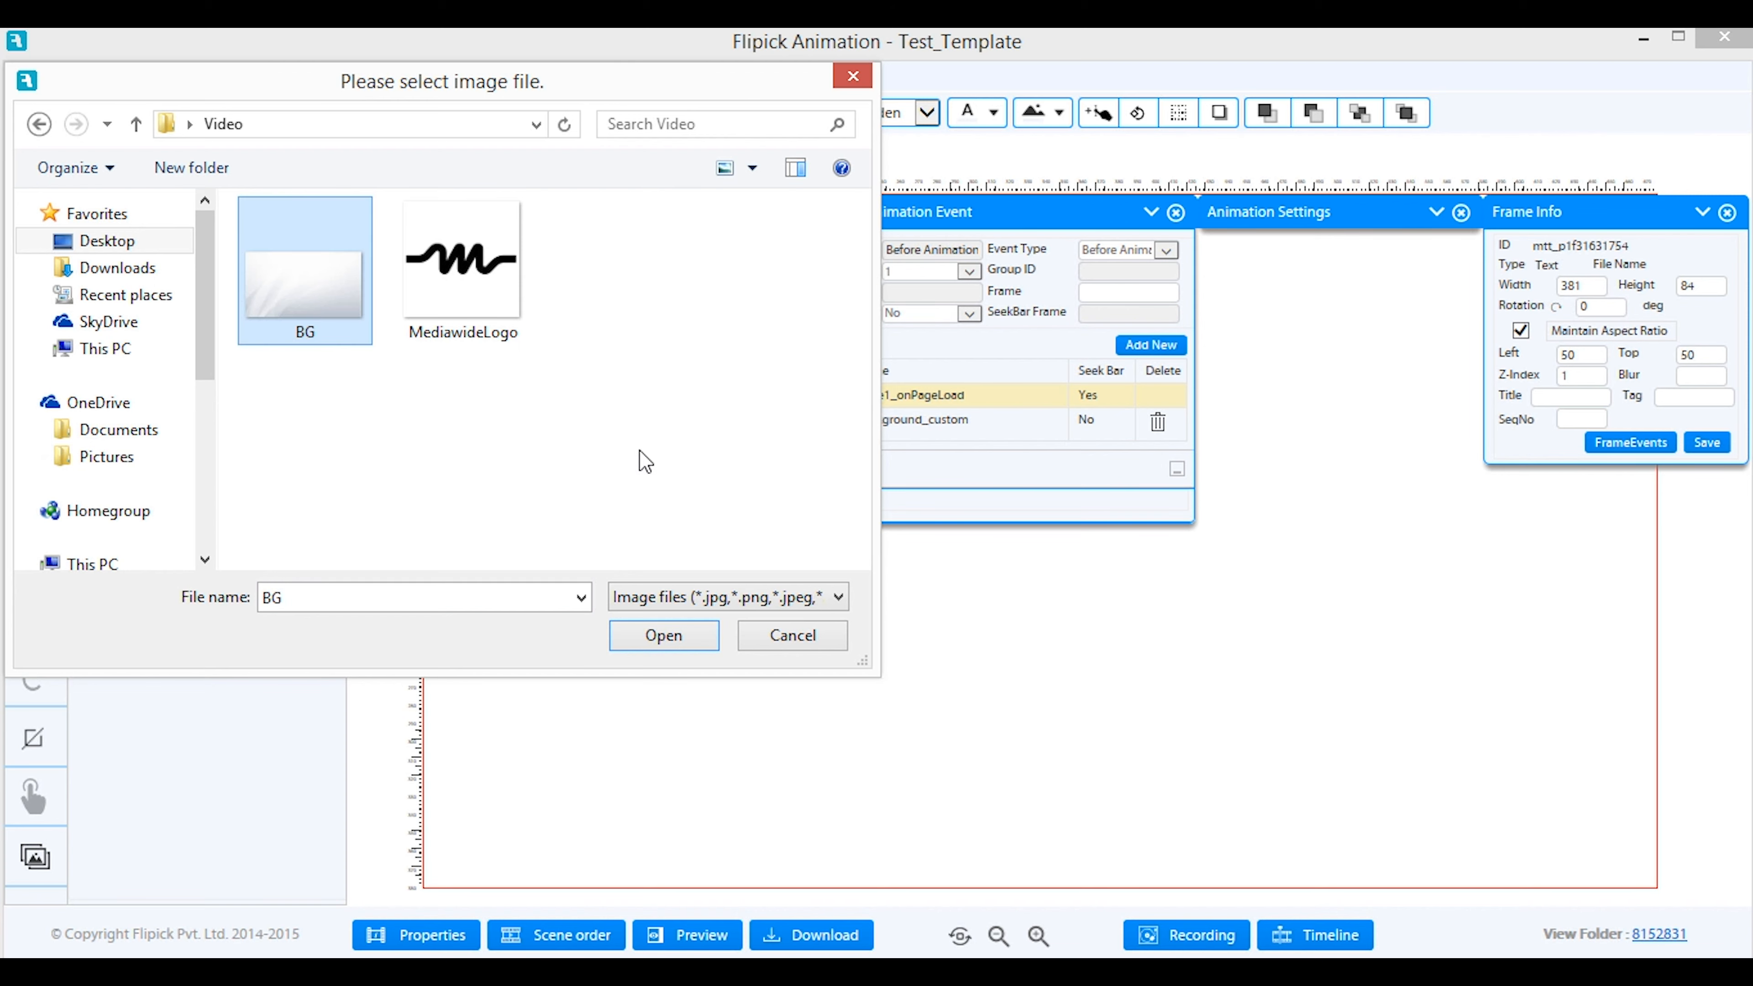
{"action": "left_click", "coordinate": [663, 636]}
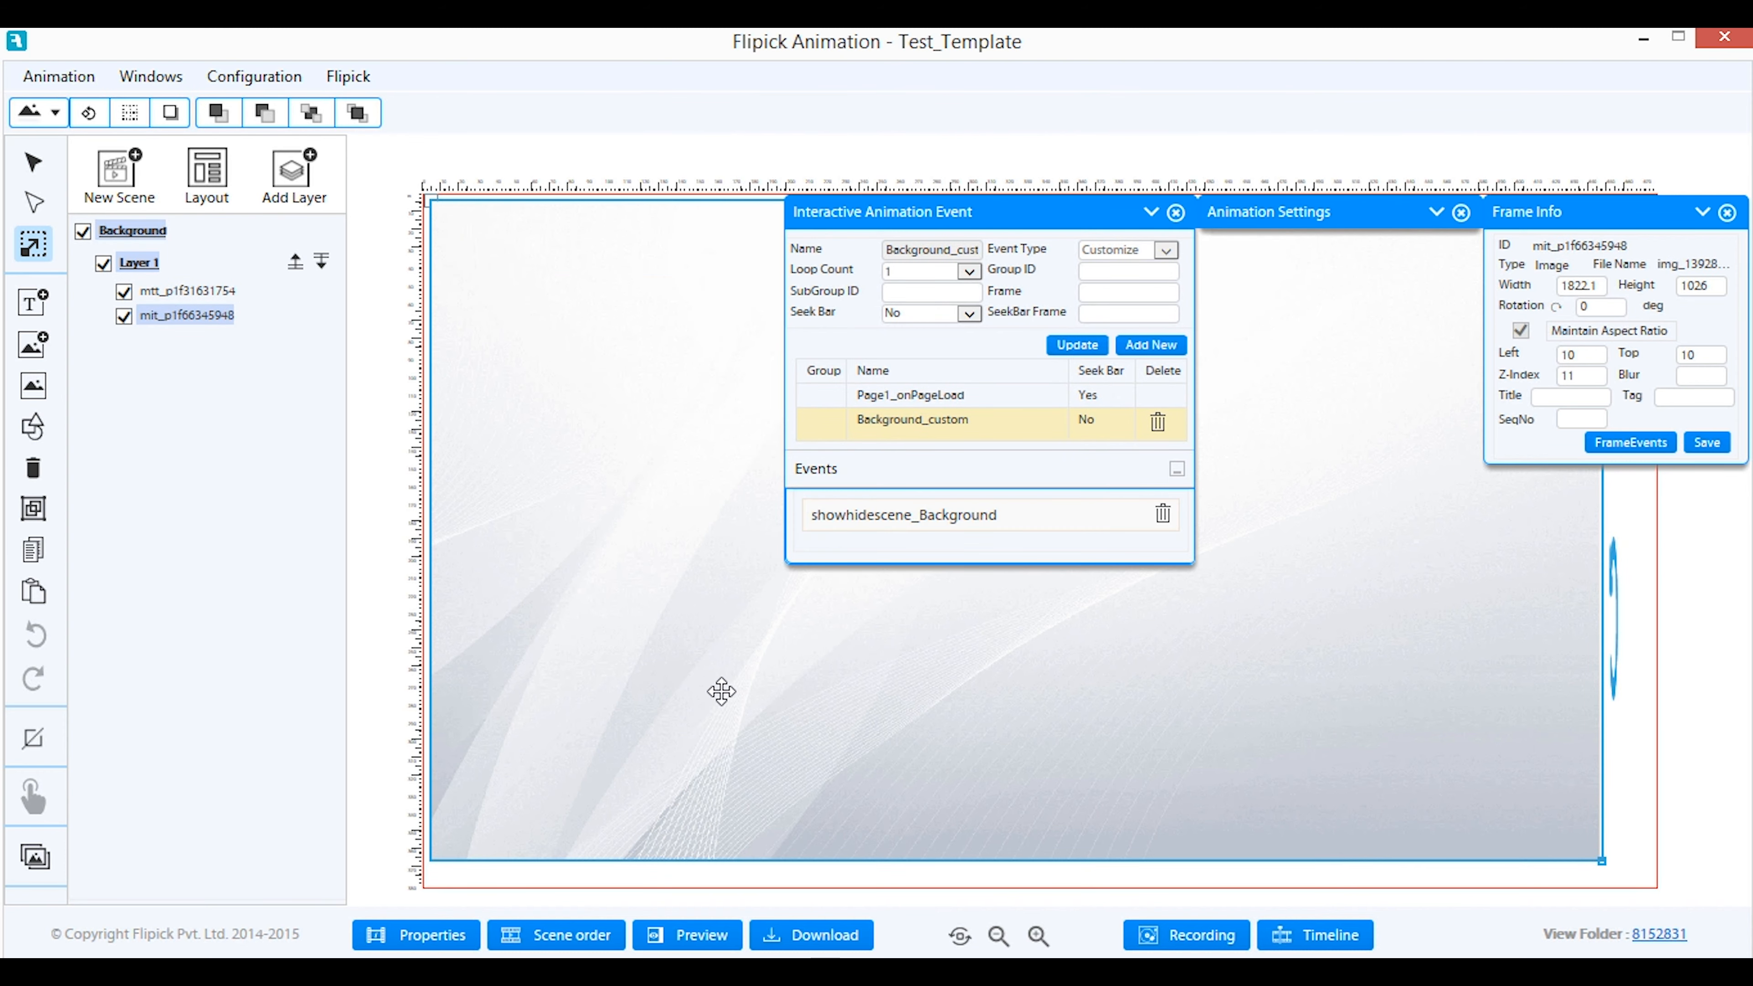
Set the background image's width to 1920 and its left and top positions to 0, and save the frame settings
{"action": "mouse_move", "coordinate": [721, 691]}
{"action": "left_mouse_down"}
{"action": "mouse_move", "coordinate": [748, 696]}
{"action": "mouse_move", "coordinate": [712, 694]}
{"action": "mouse_move", "coordinate": [728, 699]}
{"action": "left_mouse_up"}
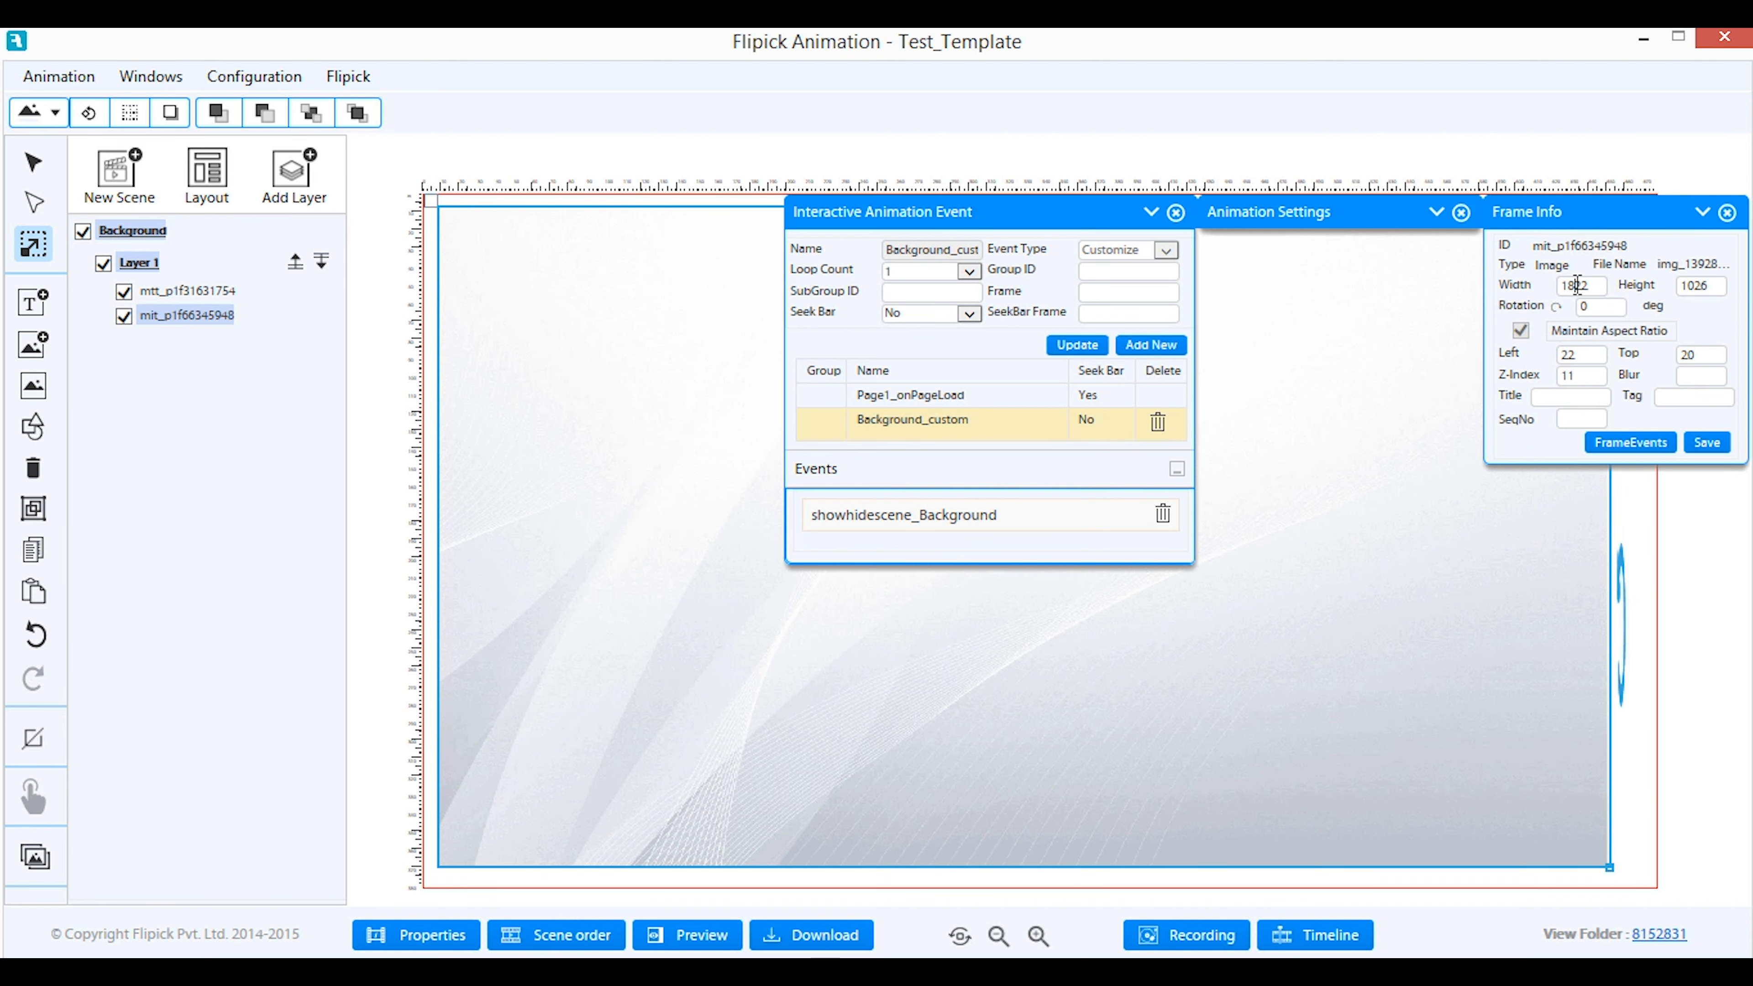
{"action": "type", "text": "1"}
{"action": "key", "text": "Return"}
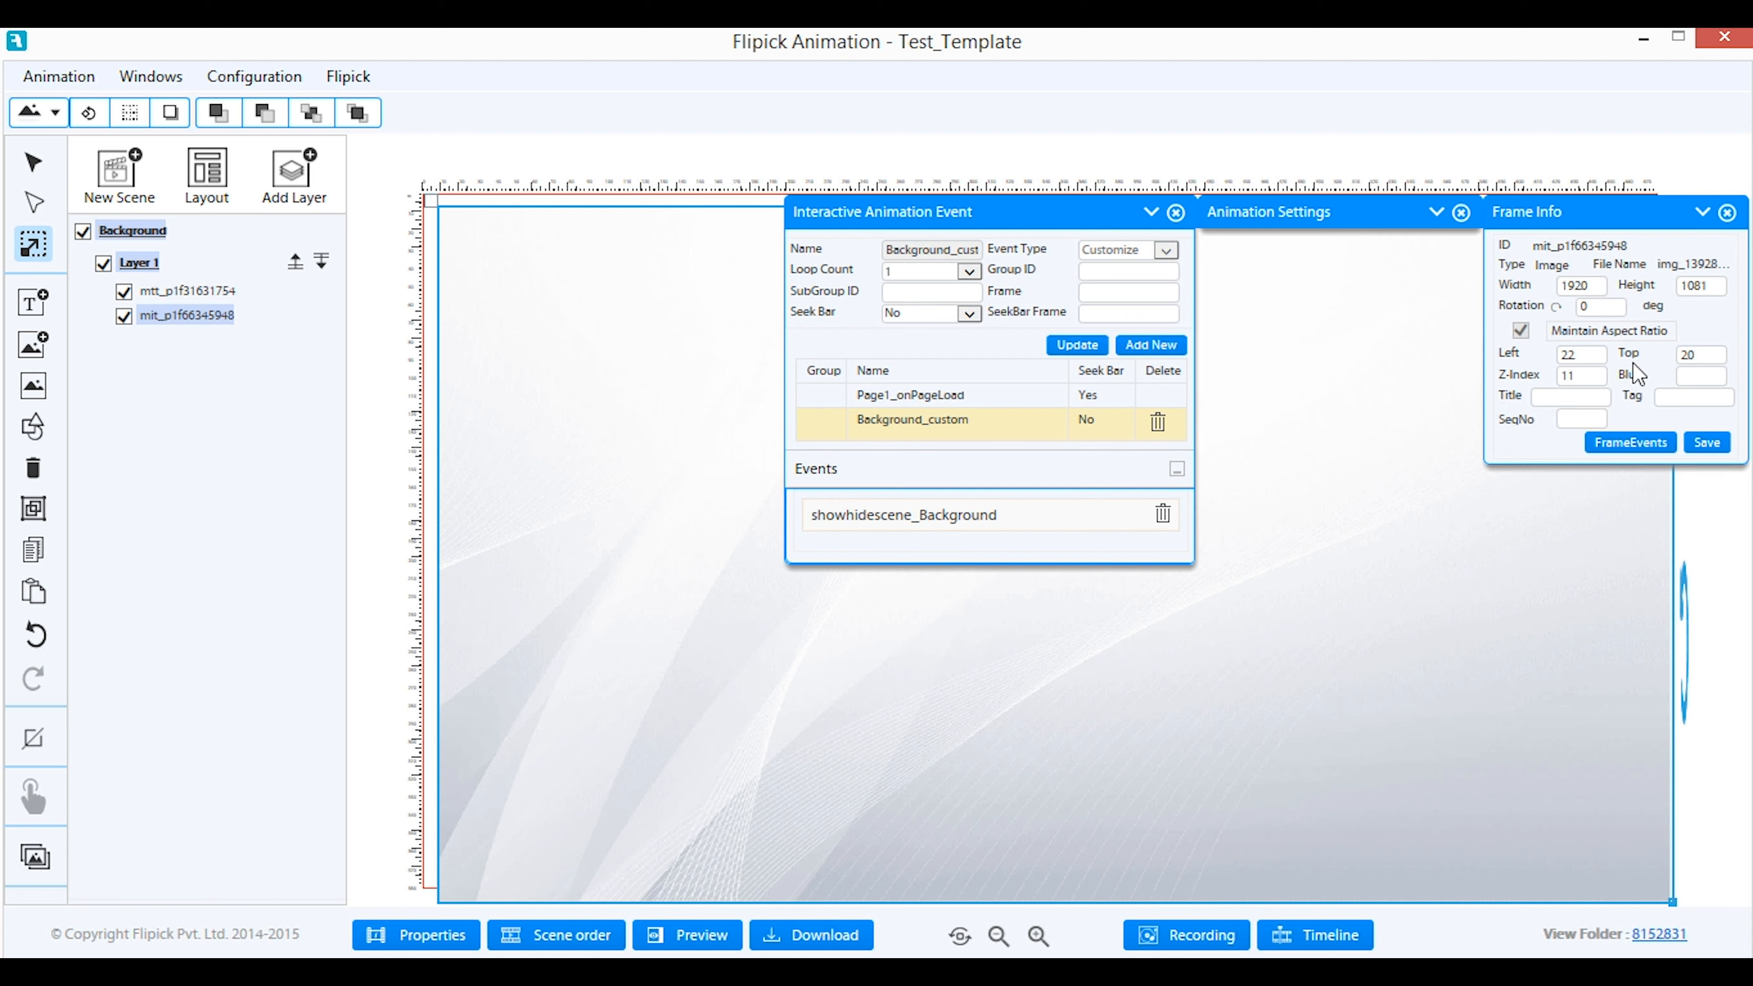
{"action": "double_click", "coordinate": [1576, 355]}
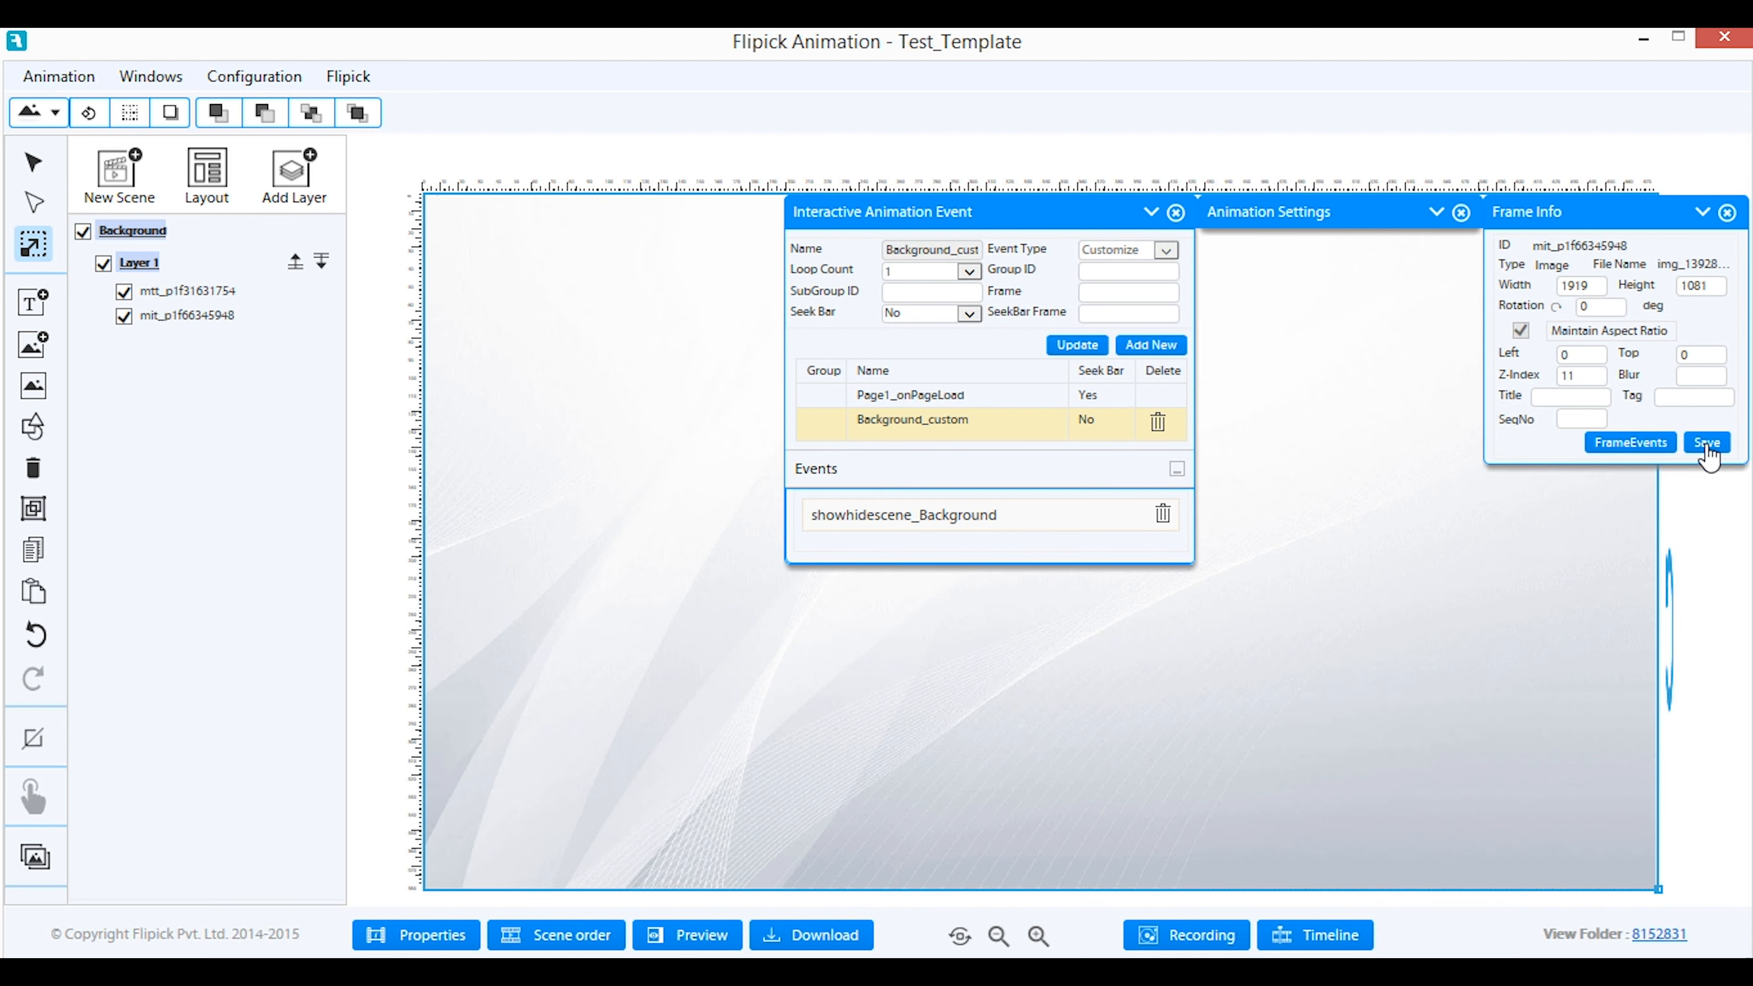
Delete the default text frame from Layer 1 of the Background scene
{"action": "left_click", "coordinate": [181, 292]}
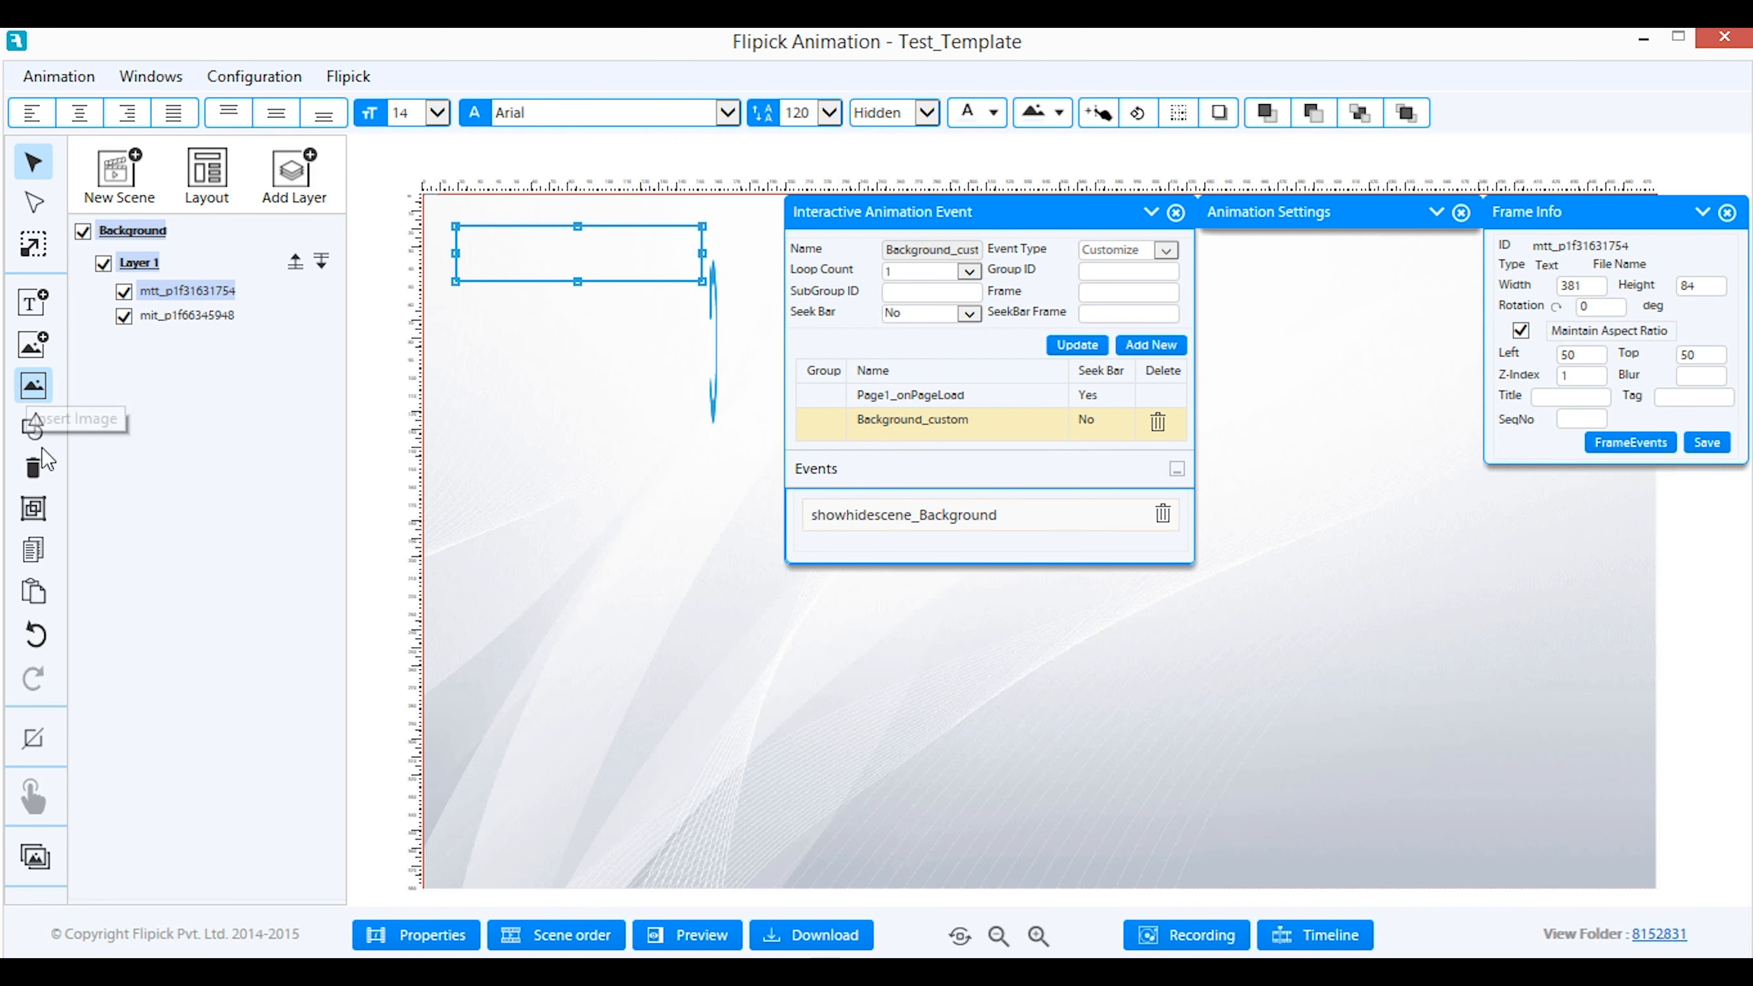
{"action": "left_click", "coordinate": [33, 469]}
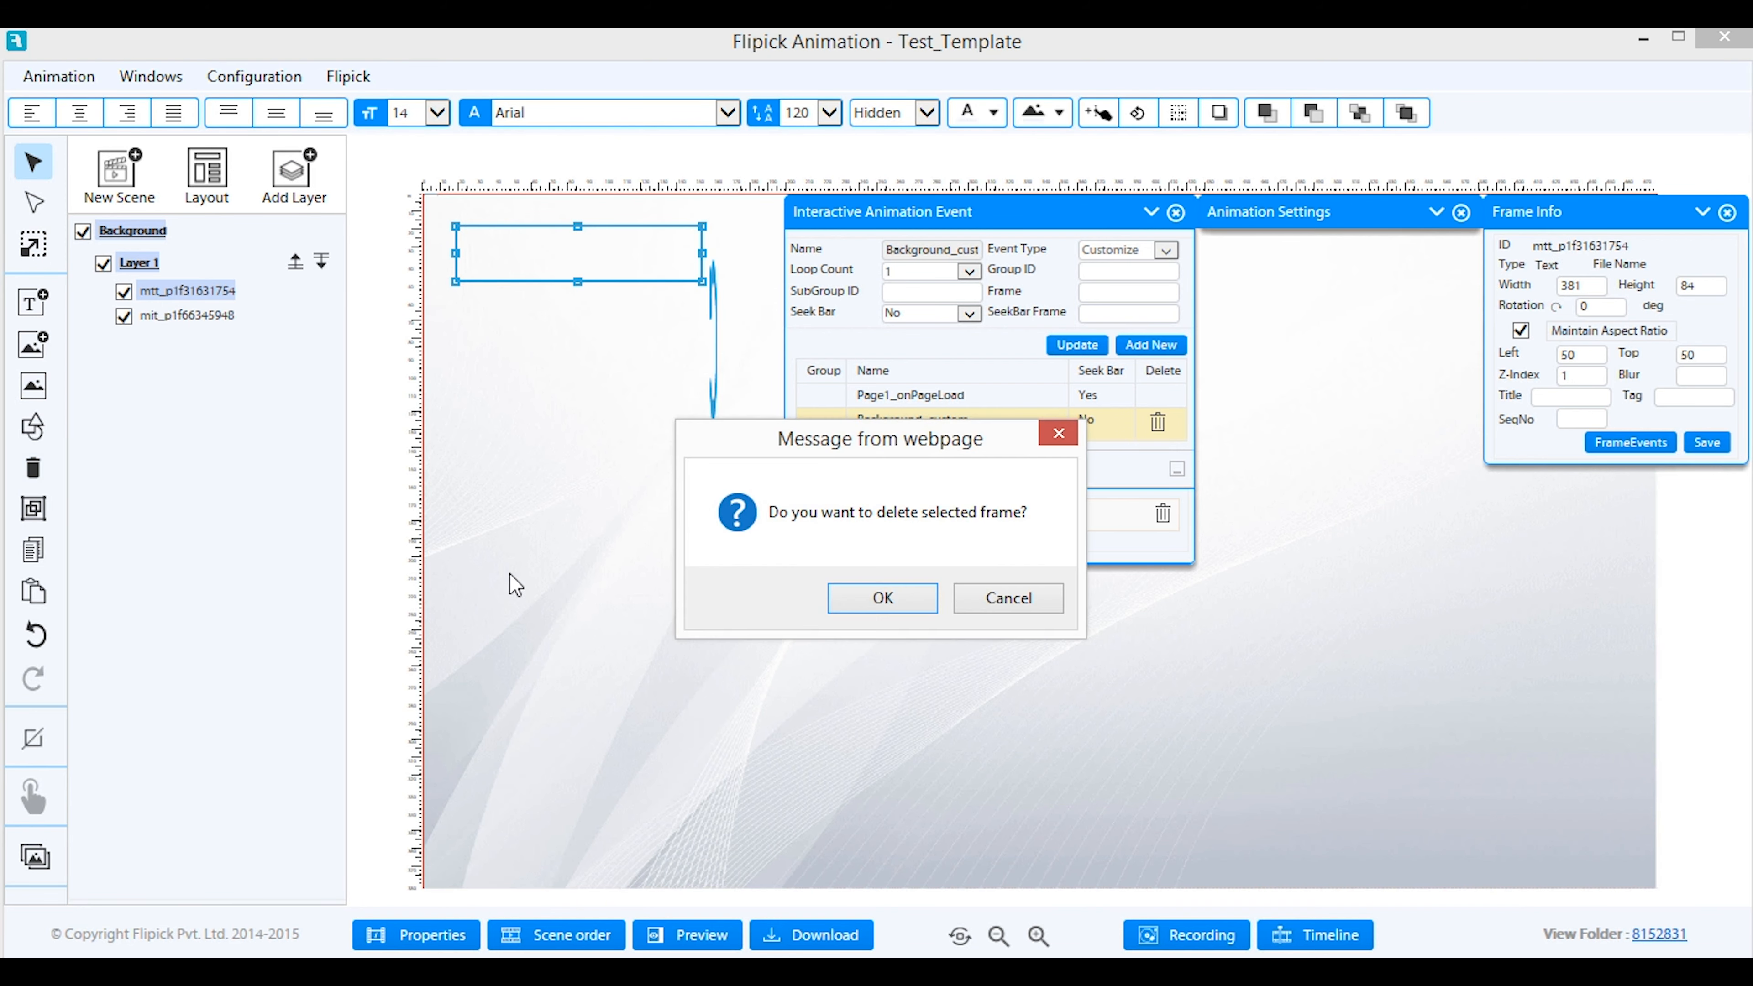
{"action": "left_click", "coordinate": [877, 598]}
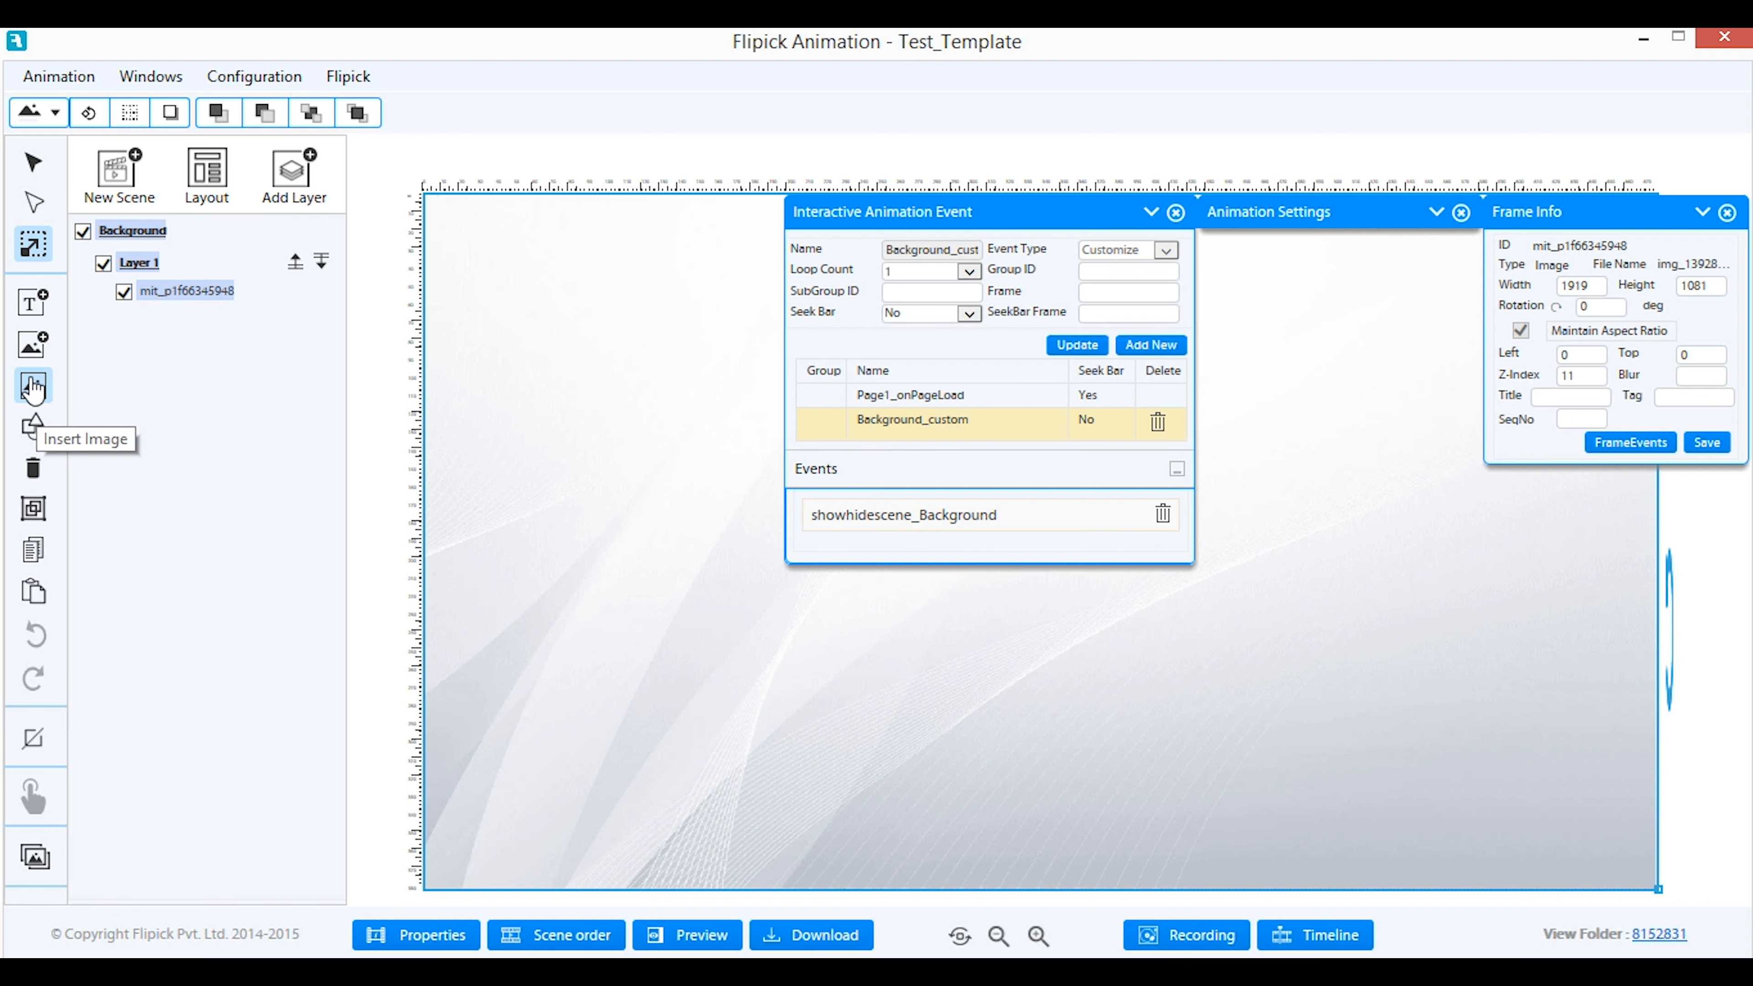
Insert the MediawideLogo image from the Video folder as a new image frame
{"action": "left_click", "coordinate": [36, 350]}
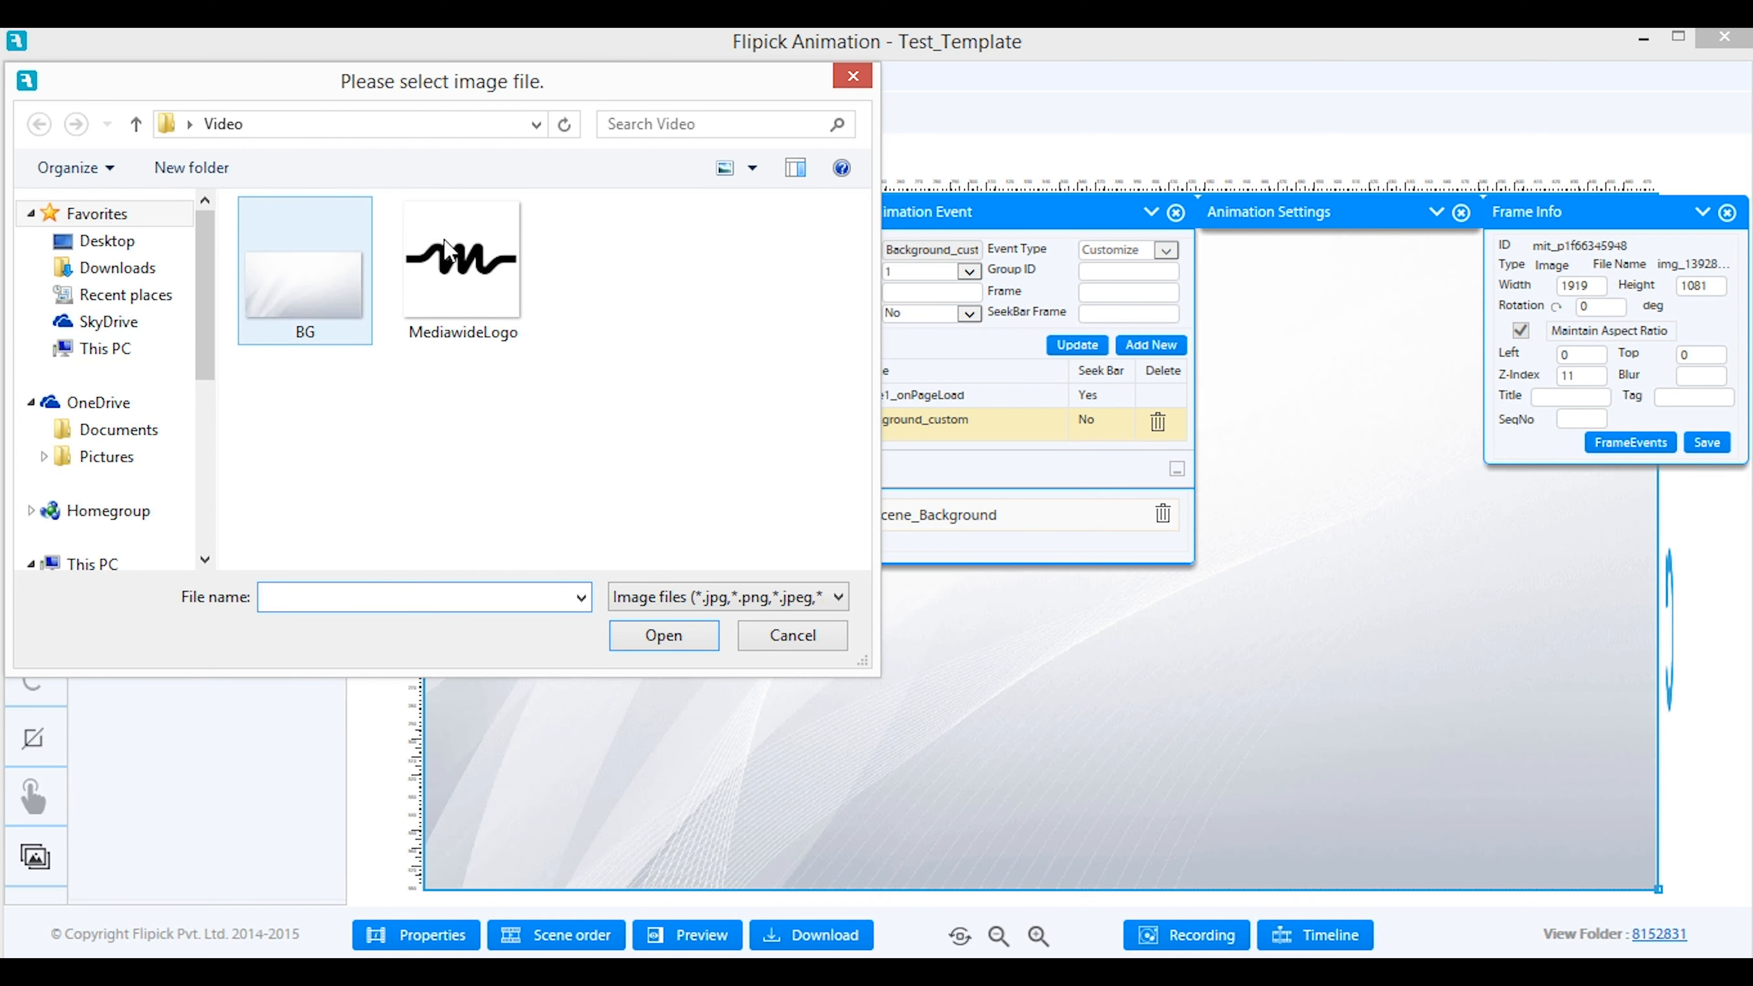
{"action": "left_click", "coordinate": [453, 280]}
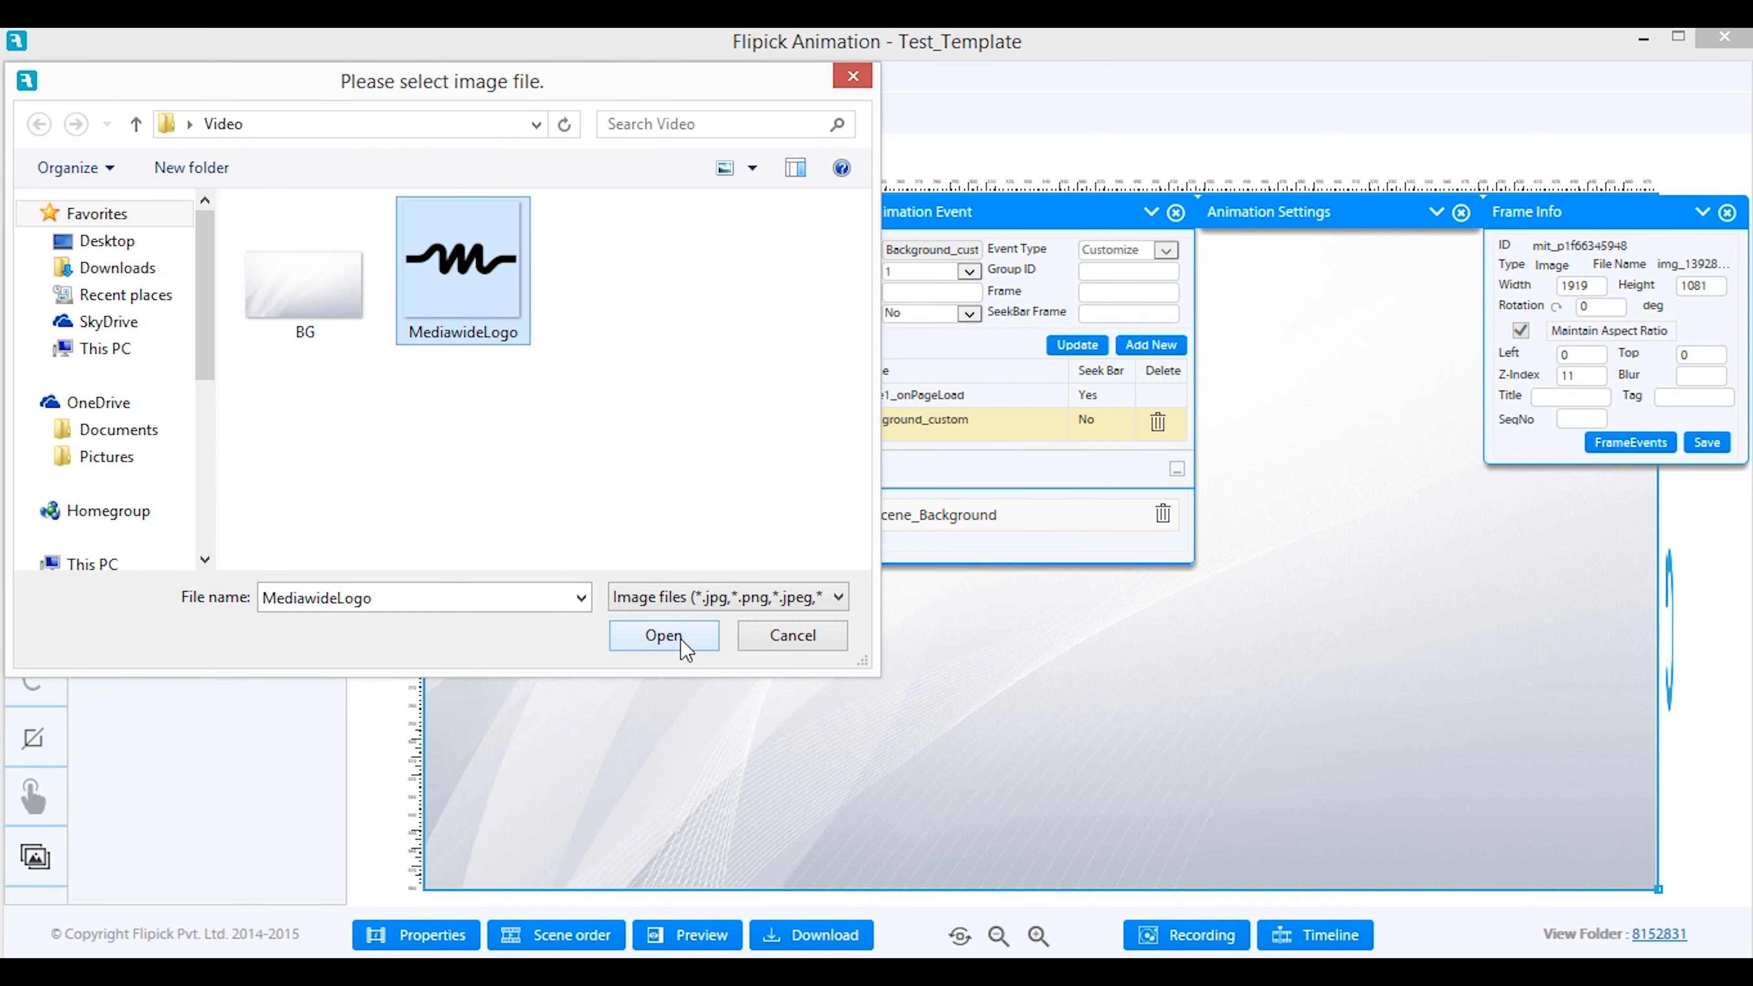
{"action": "left_click", "coordinate": [663, 635]}
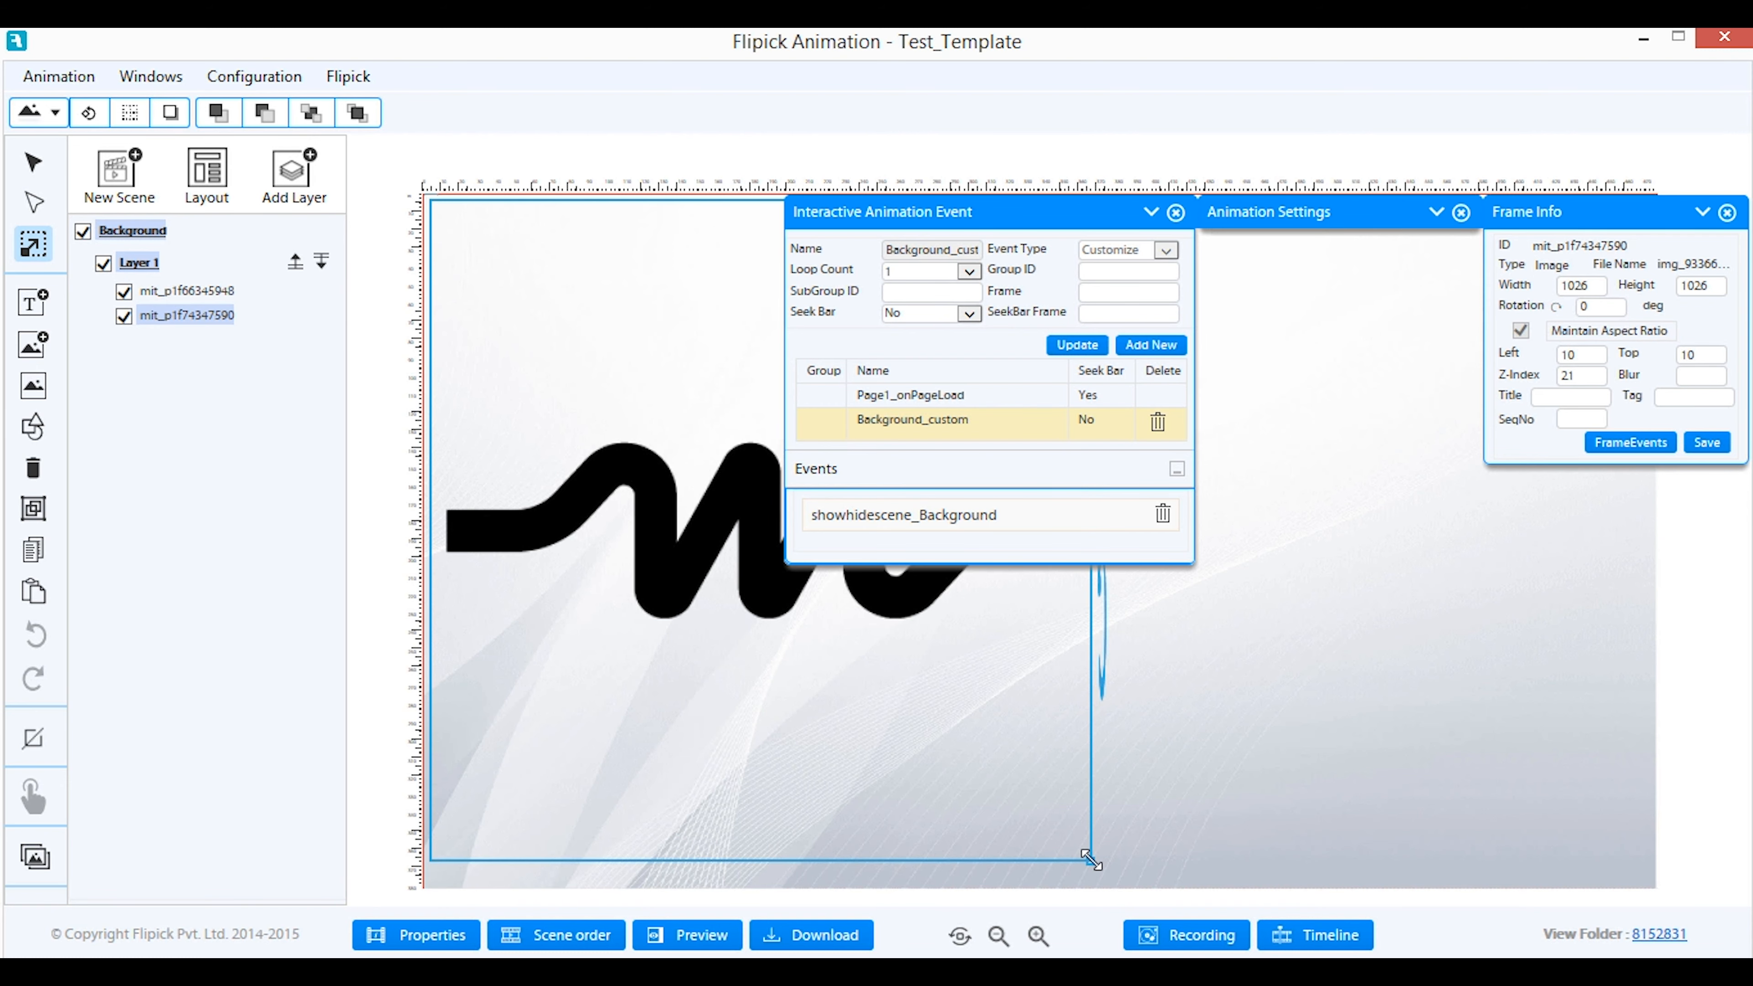
Shrink the logo to about 160 by 160 and place it near the canvas centre at about left 688, top 468
{"action": "left_click_drag", "start_coordinate": [1089, 858], "coordinate": [548, 513]}
{"action": "left_click_drag", "start_coordinate": [510, 290], "coordinate": [843, 571]}
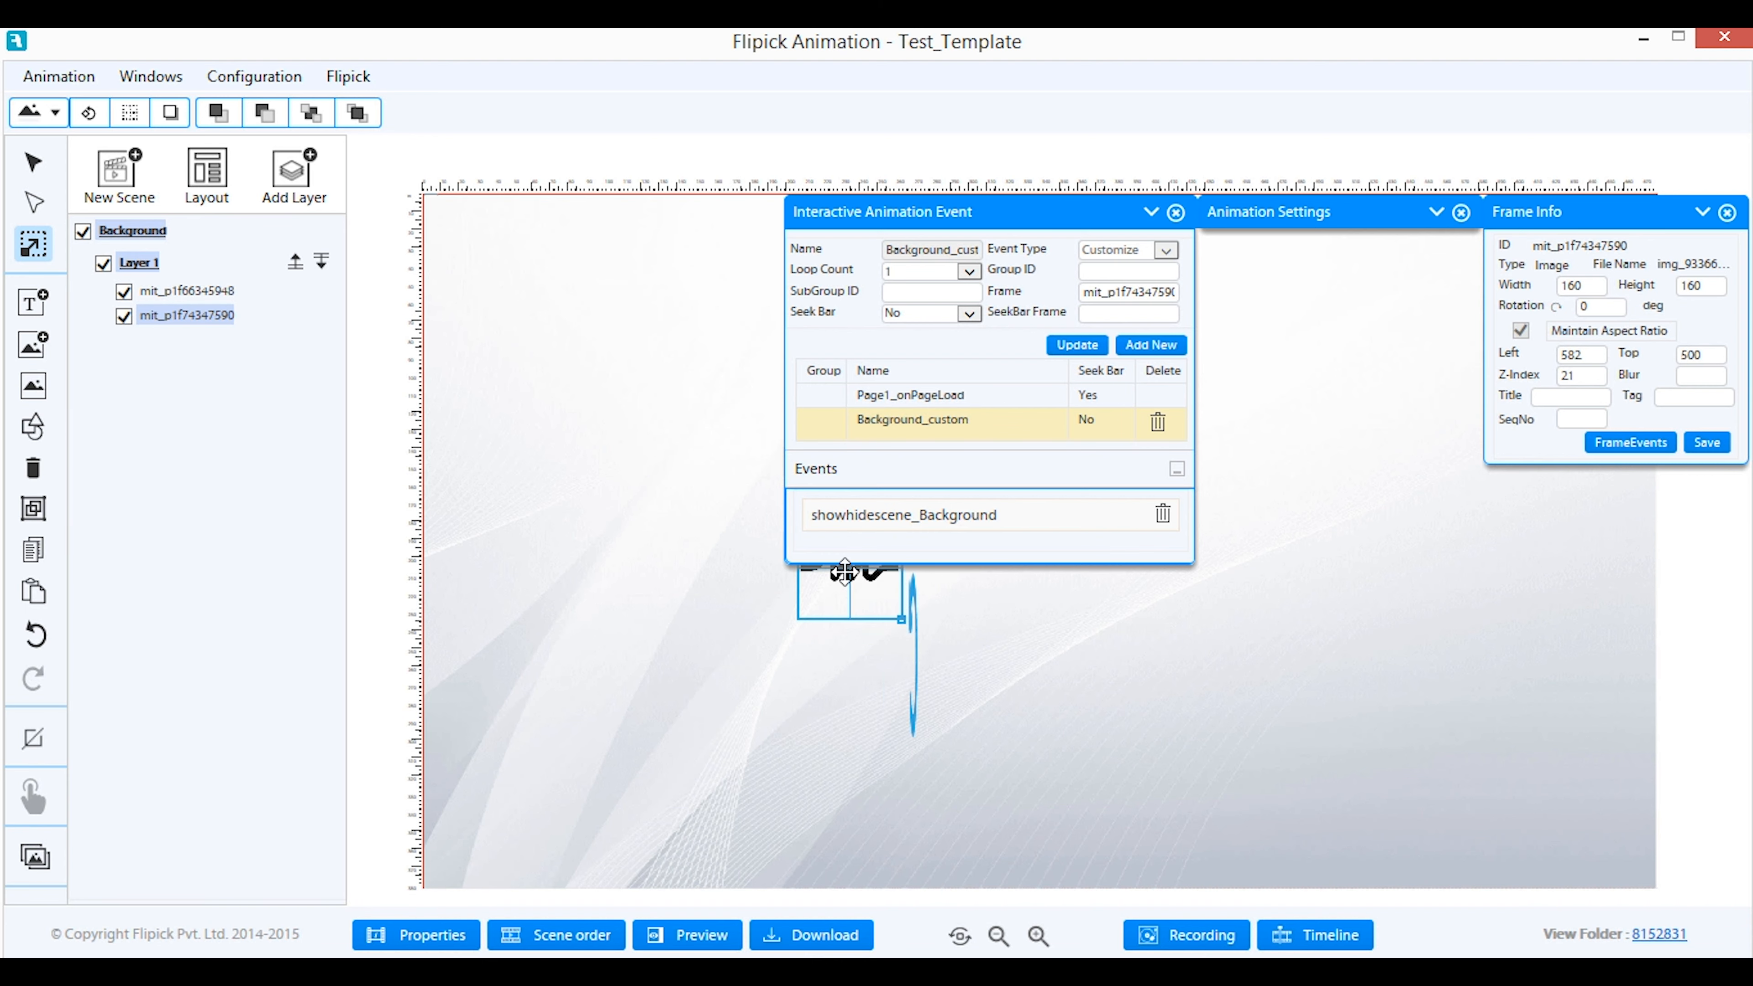
{"action": "left_click", "coordinate": [1150, 214]}
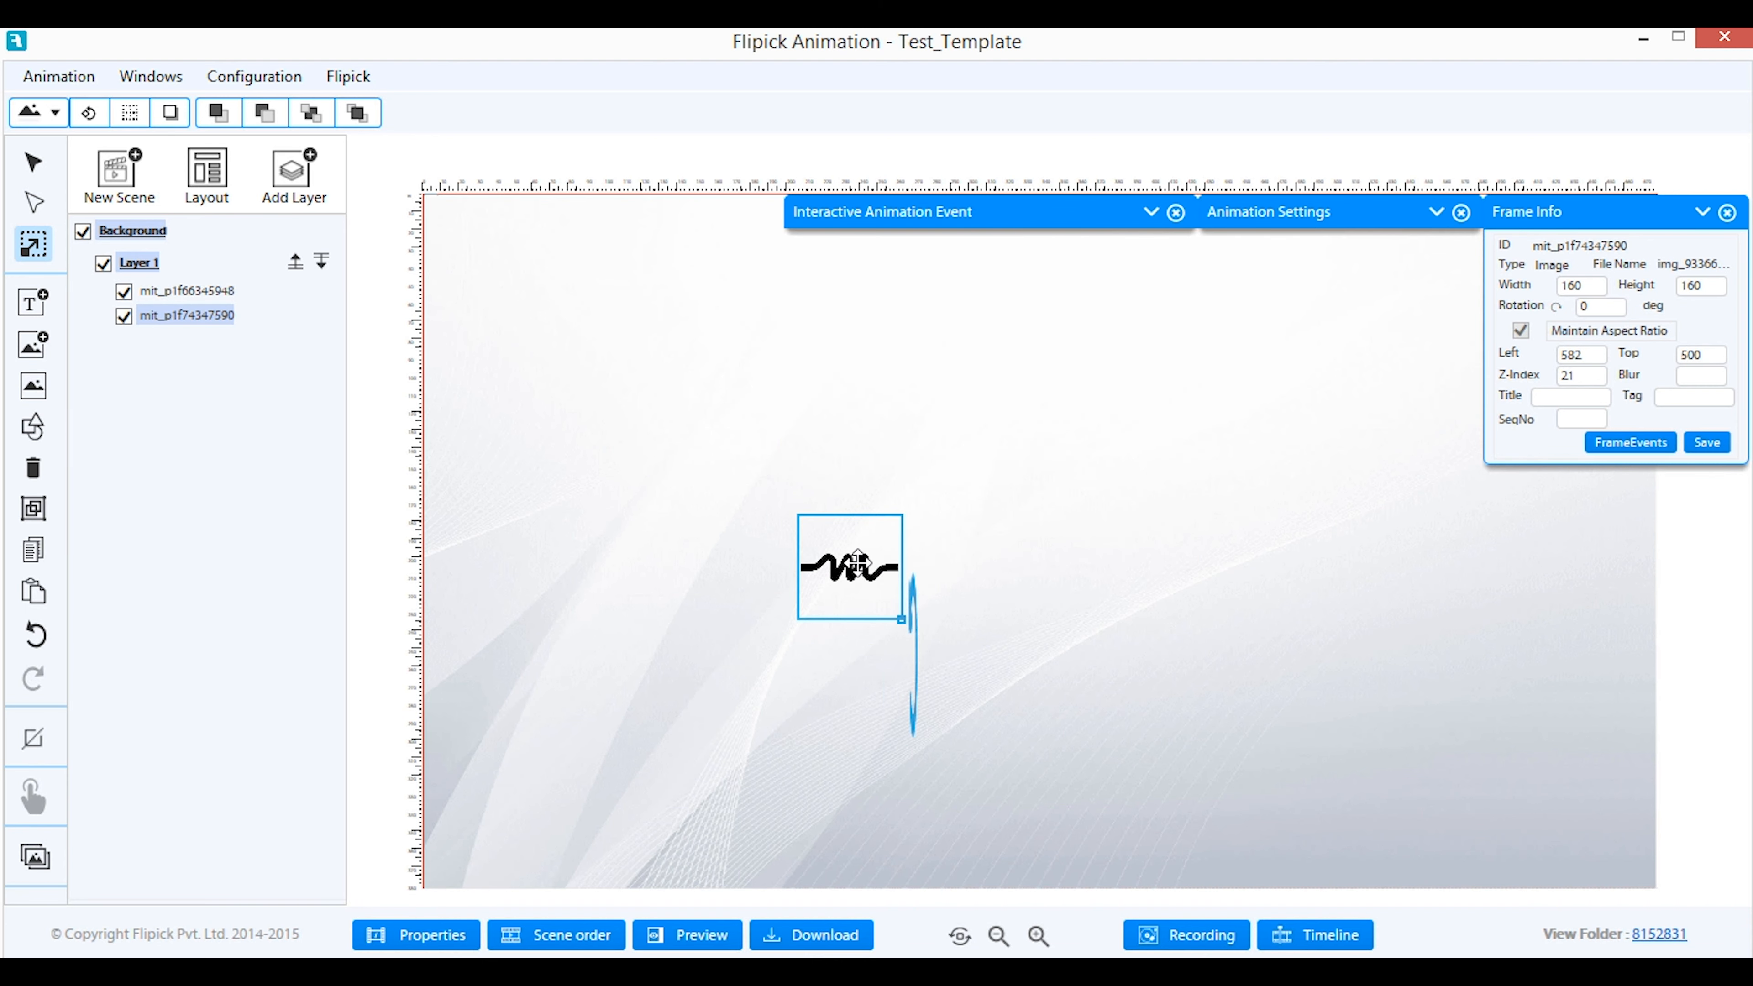
{"action": "mouse_move", "coordinate": [893, 538]}
{"action": "left_mouse_down"}
{"action": "mouse_move", "coordinate": [969, 500]}
{"action": "mouse_move", "coordinate": [924, 533]}
{"action": "mouse_move", "coordinate": [927, 567]}
{"action": "left_mouse_up"}
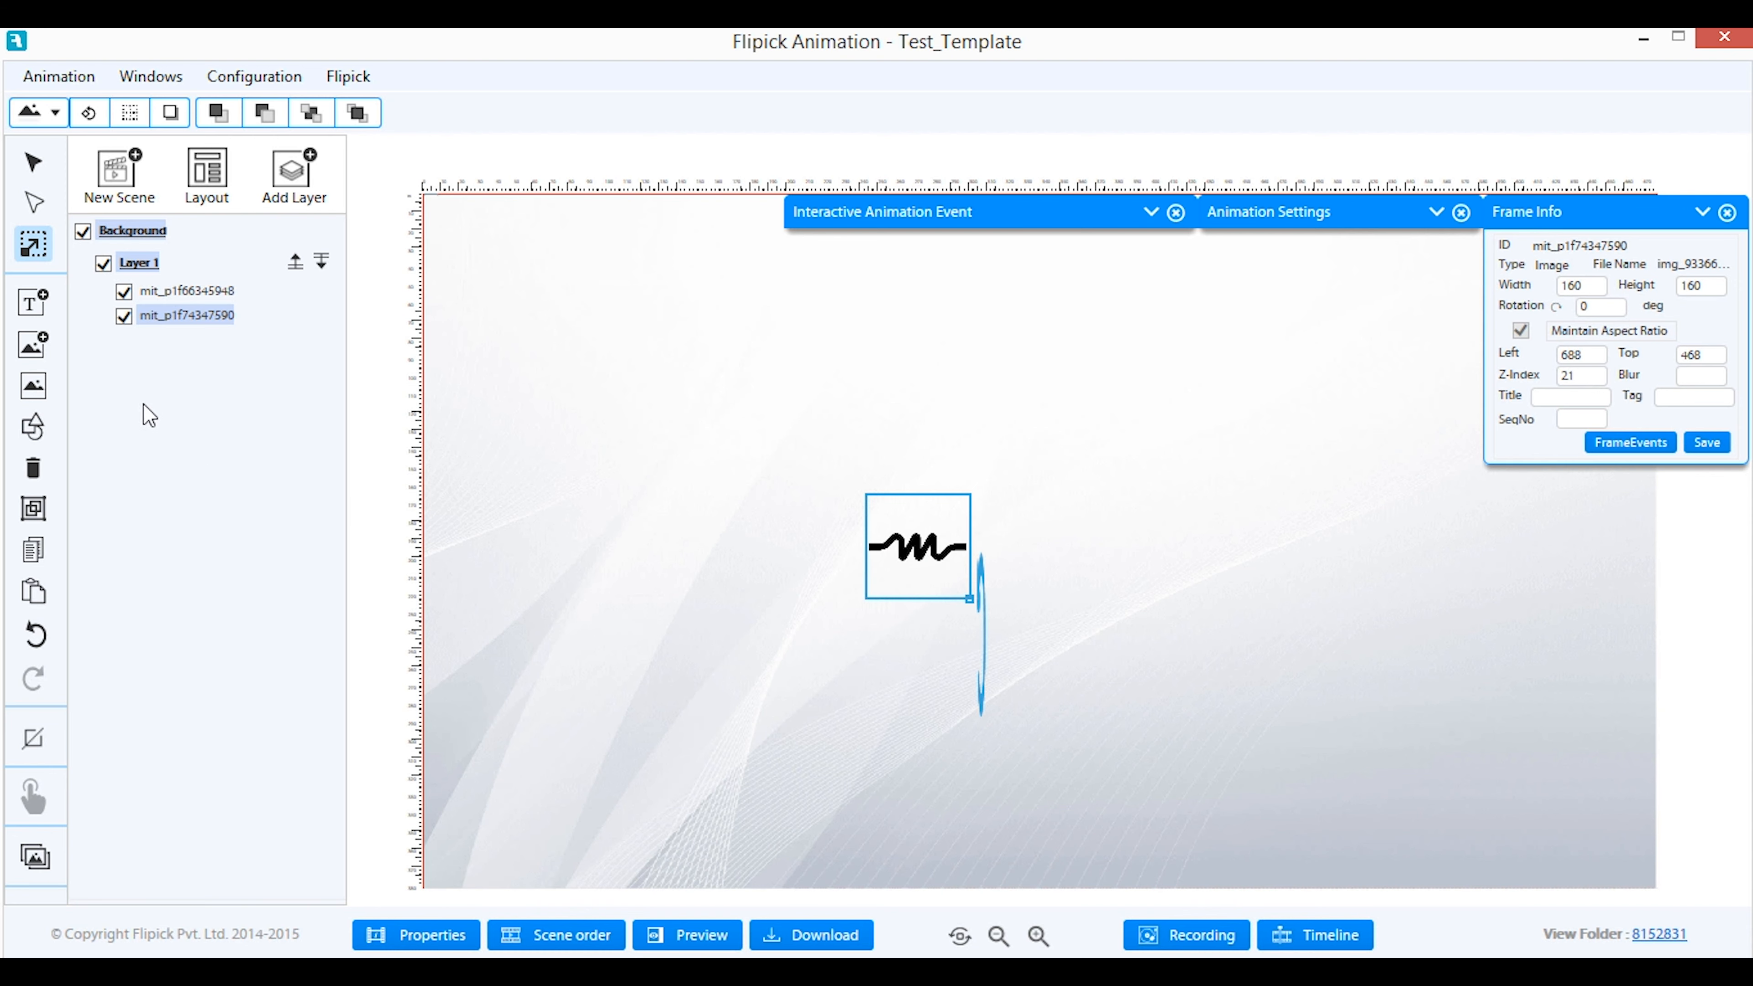
Add a text frame beside the logo at about left 882, top 512, and enlarge it to about 464 by 192
{"action": "left_click", "coordinate": [35, 306]}
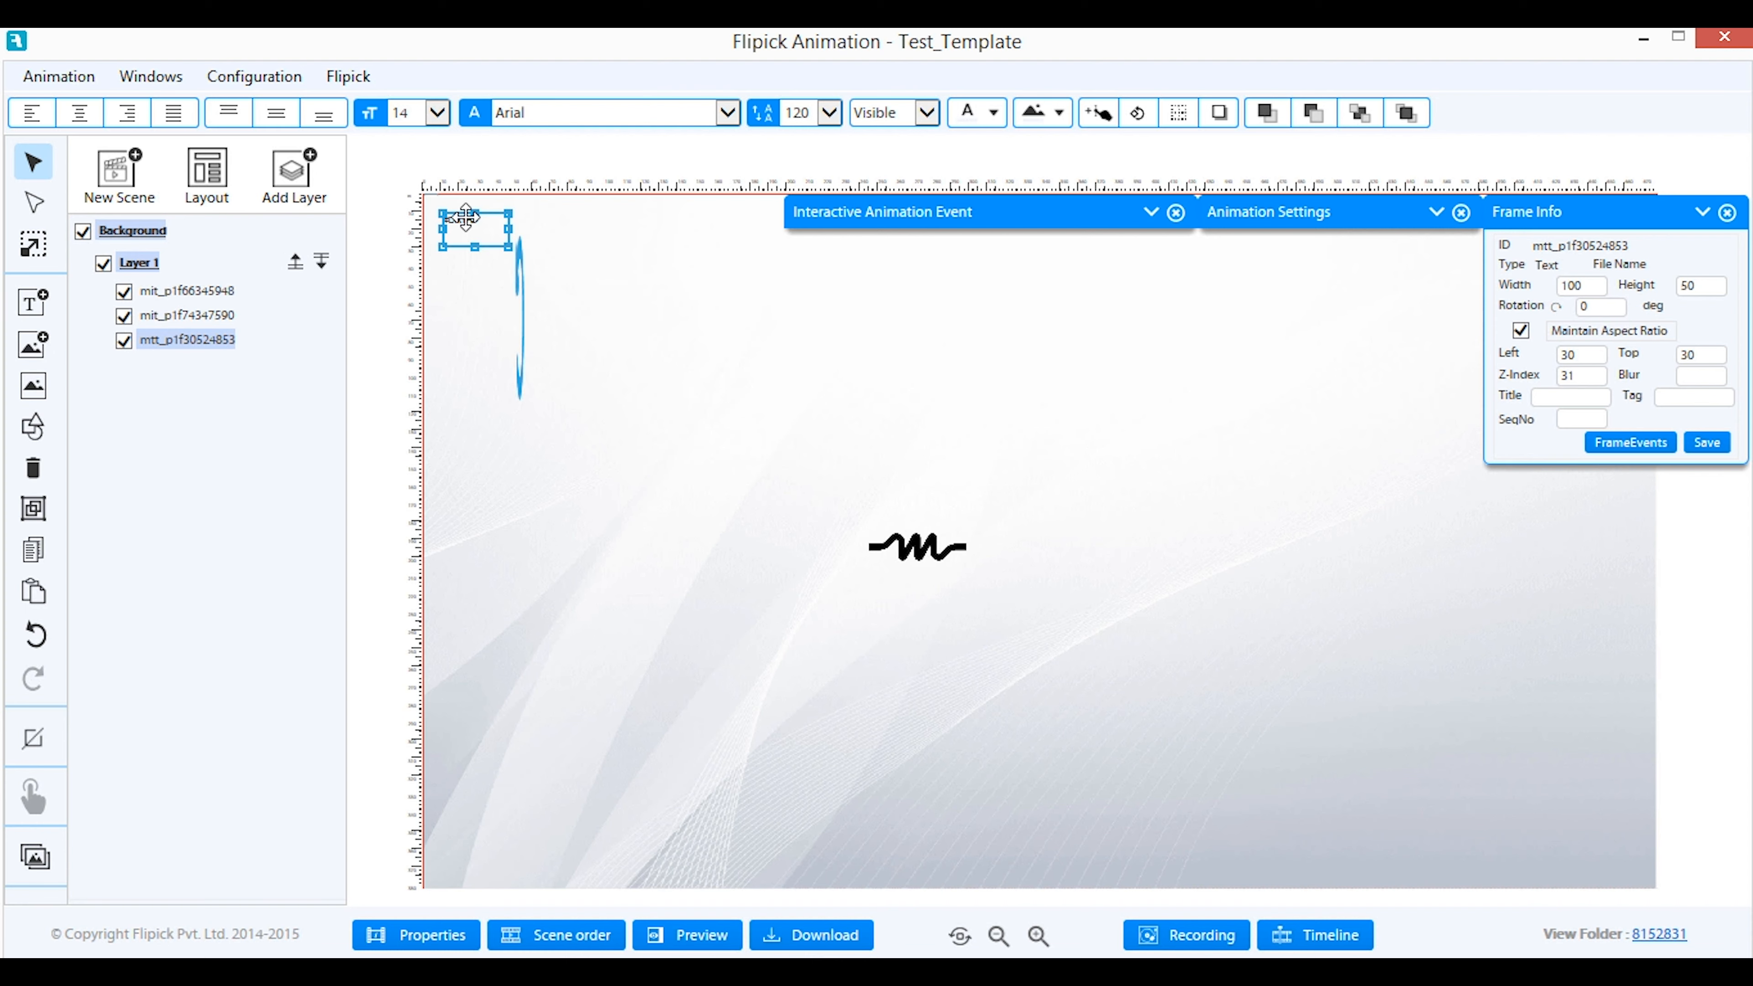
{"action": "left_click_drag", "start_coordinate": [462, 220], "coordinate": [1008, 527]}
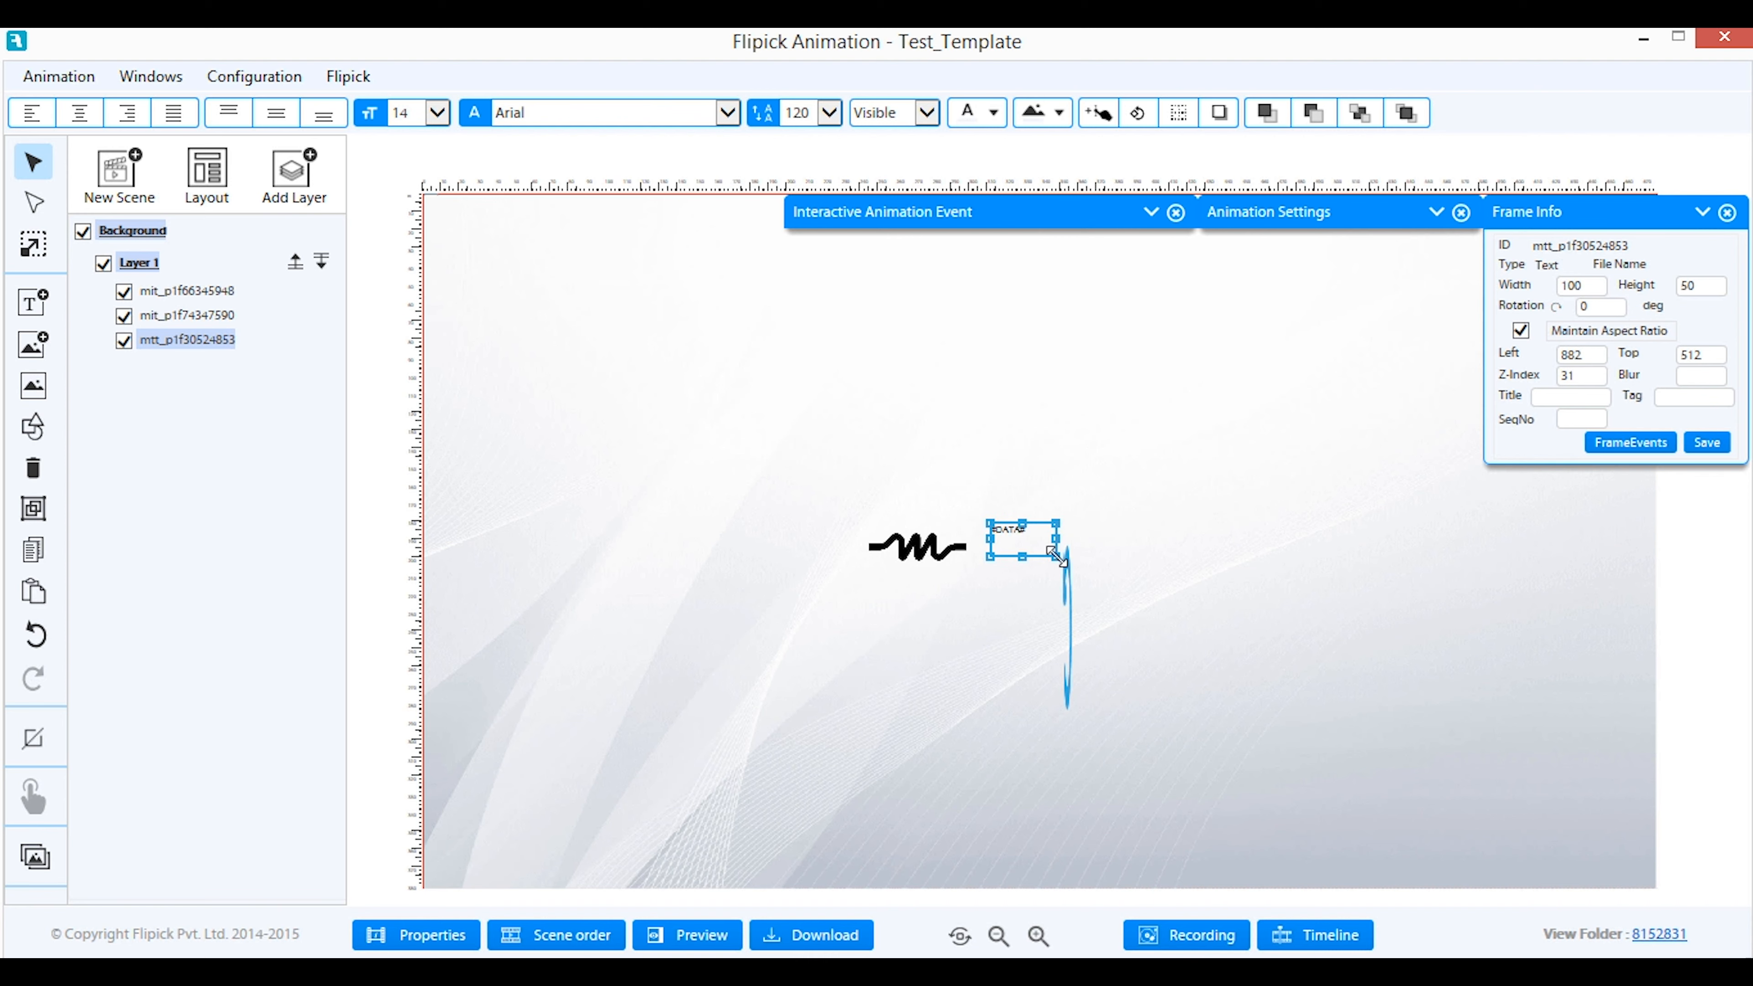
{"action": "left_click_drag", "start_coordinate": [1055, 556], "coordinate": [1289, 648]}
Replace the placeholder text in the frame beside the logo with "Company Name"
{"action": "left_click", "coordinate": [35, 203]}
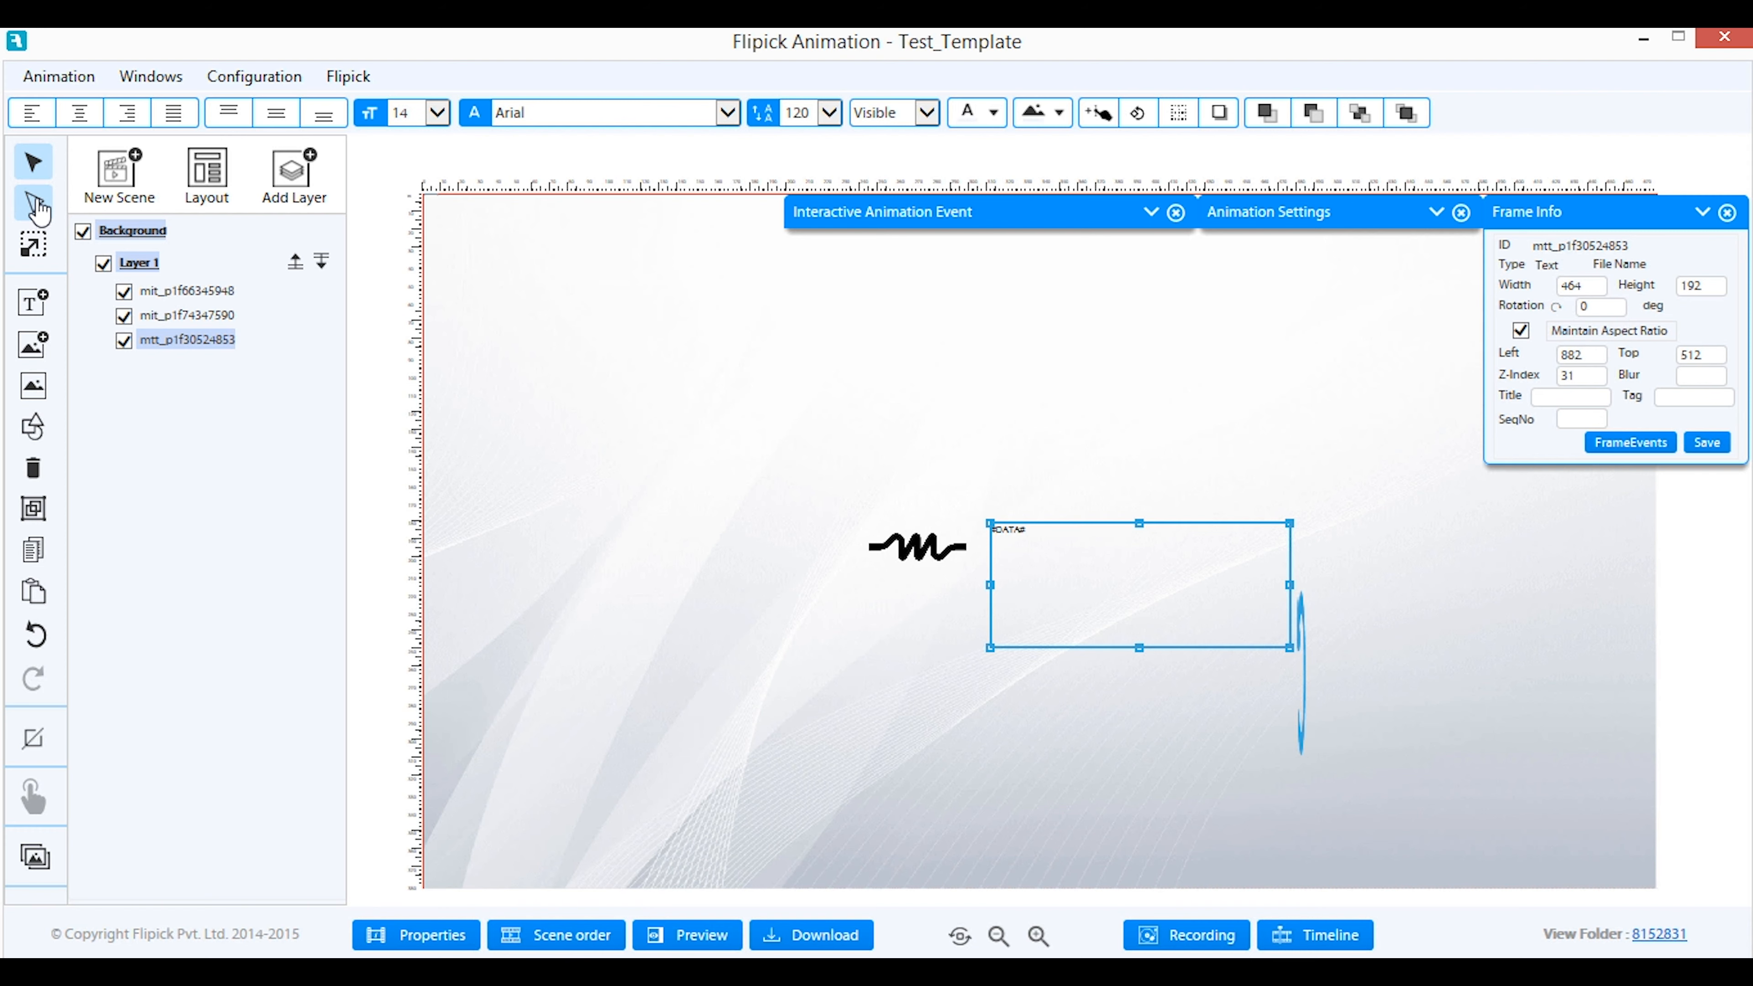
{"action": "left_click", "coordinate": [1018, 531]}
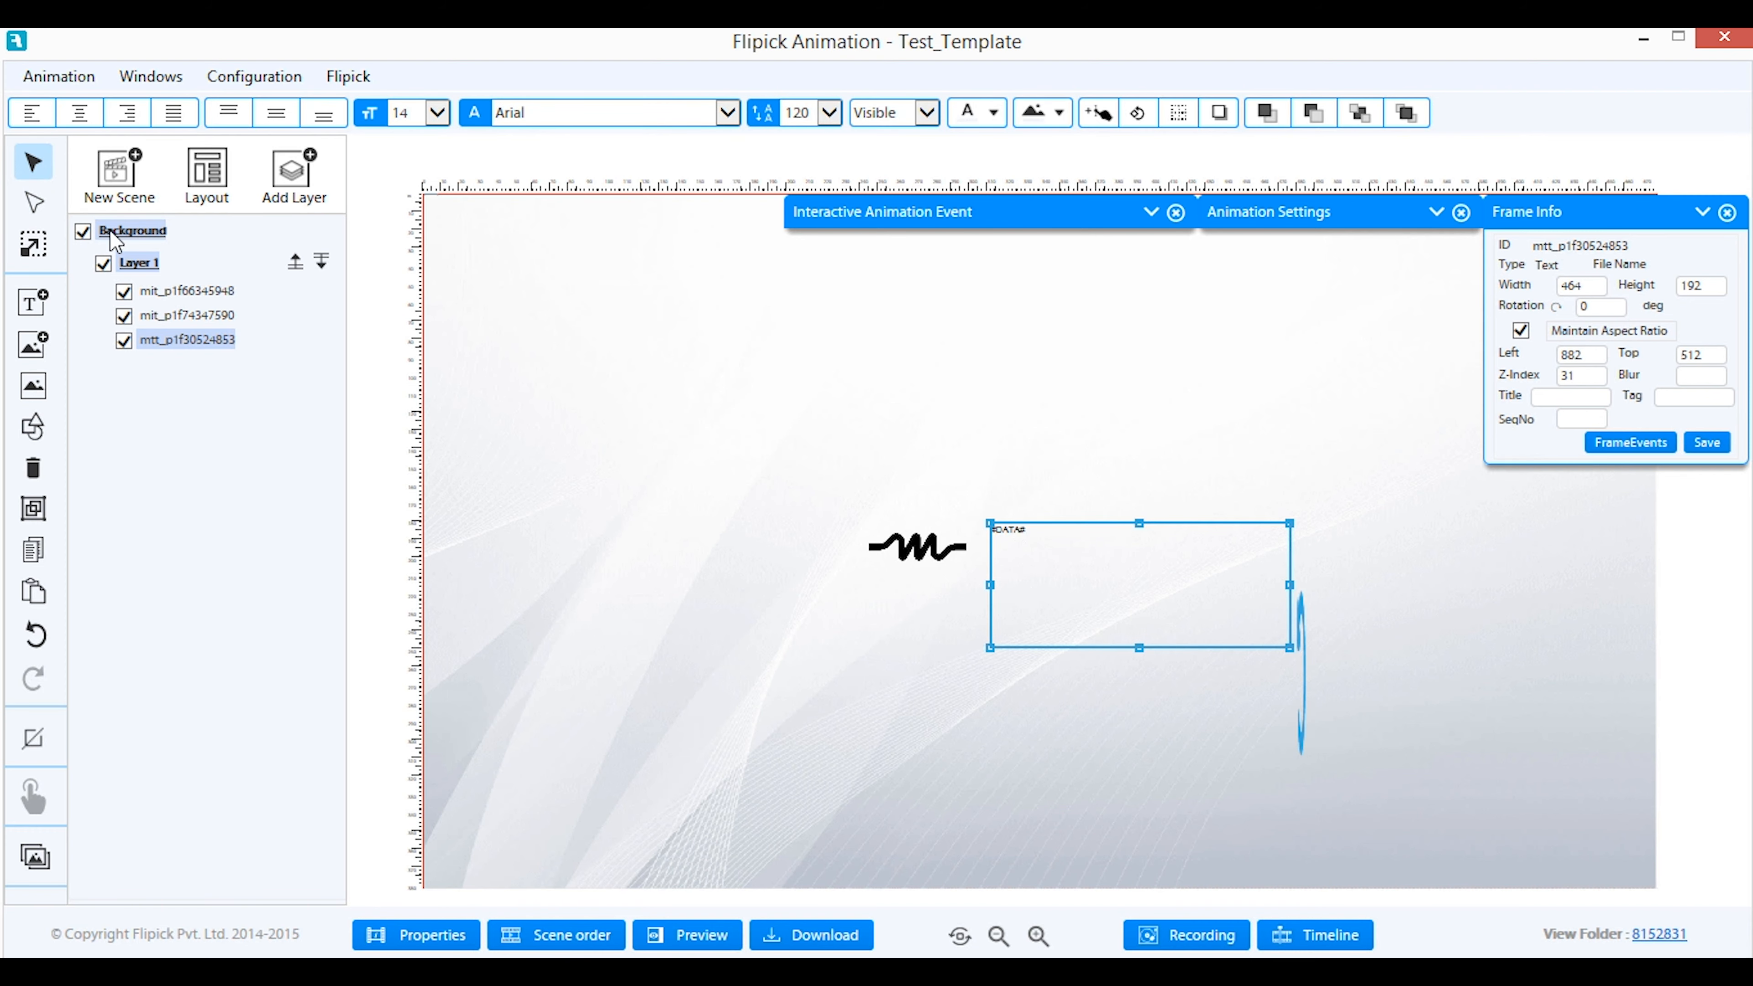
{"action": "left_click", "coordinate": [33, 204]}
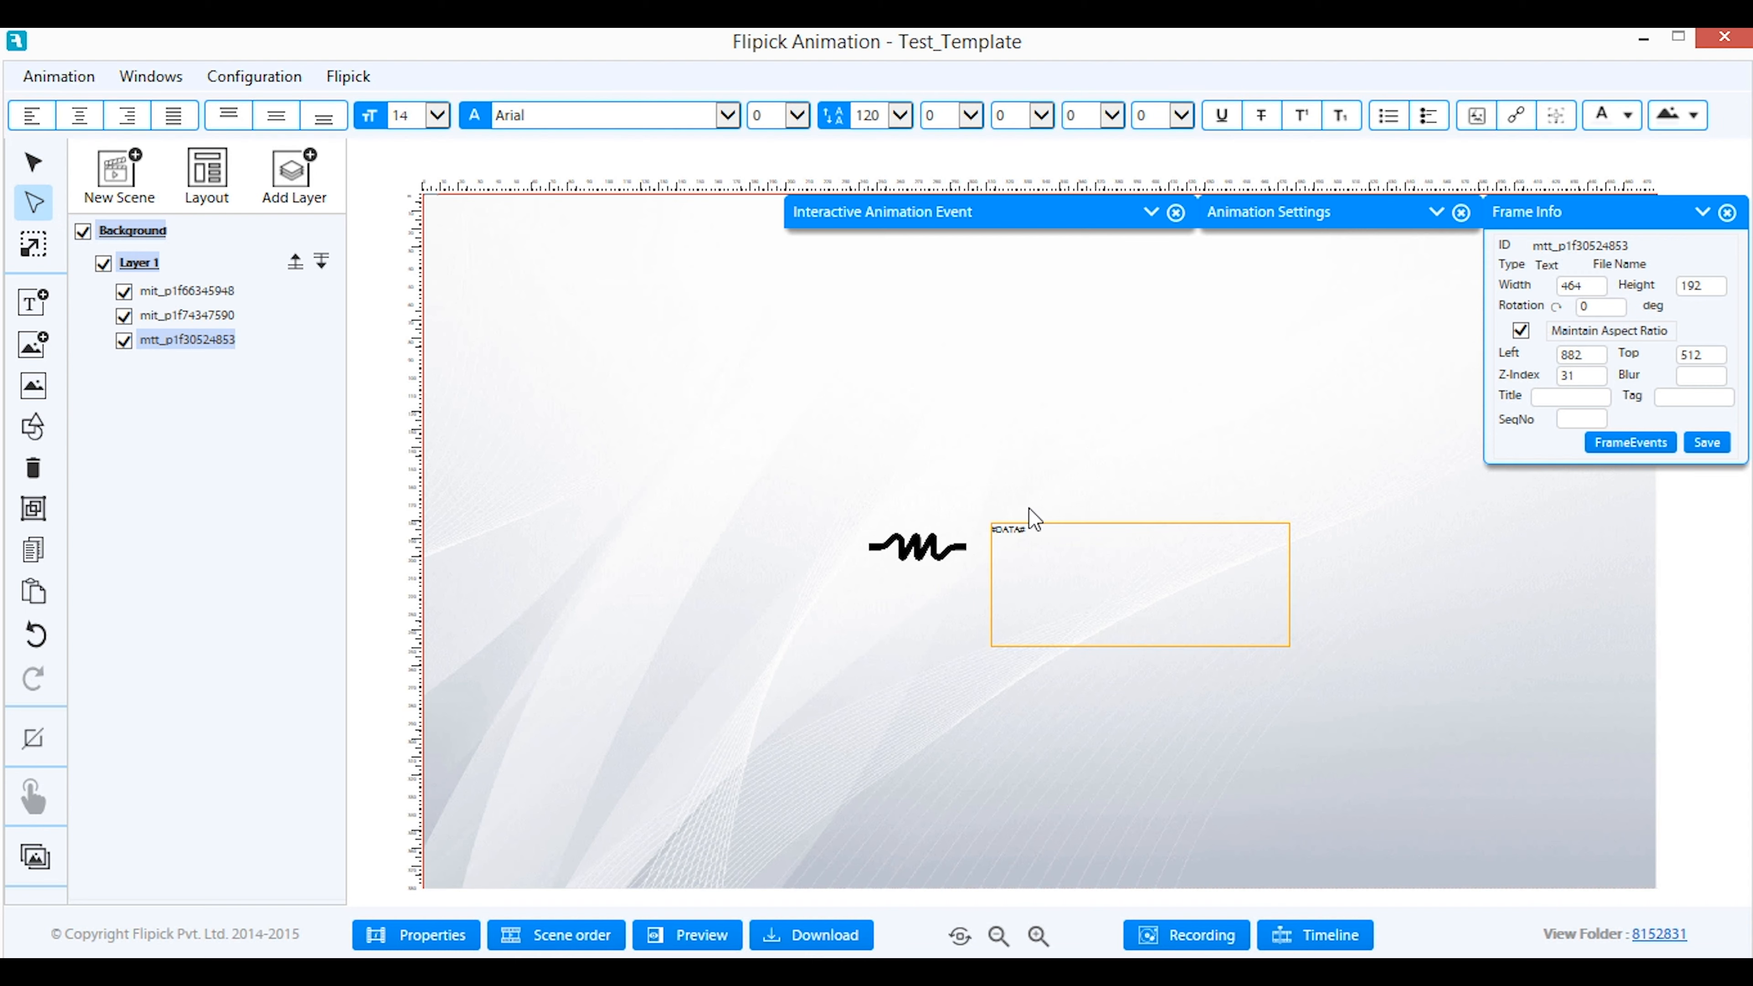
{"action": "left_click_drag", "start_coordinate": [1041, 531], "coordinate": [906, 532]}
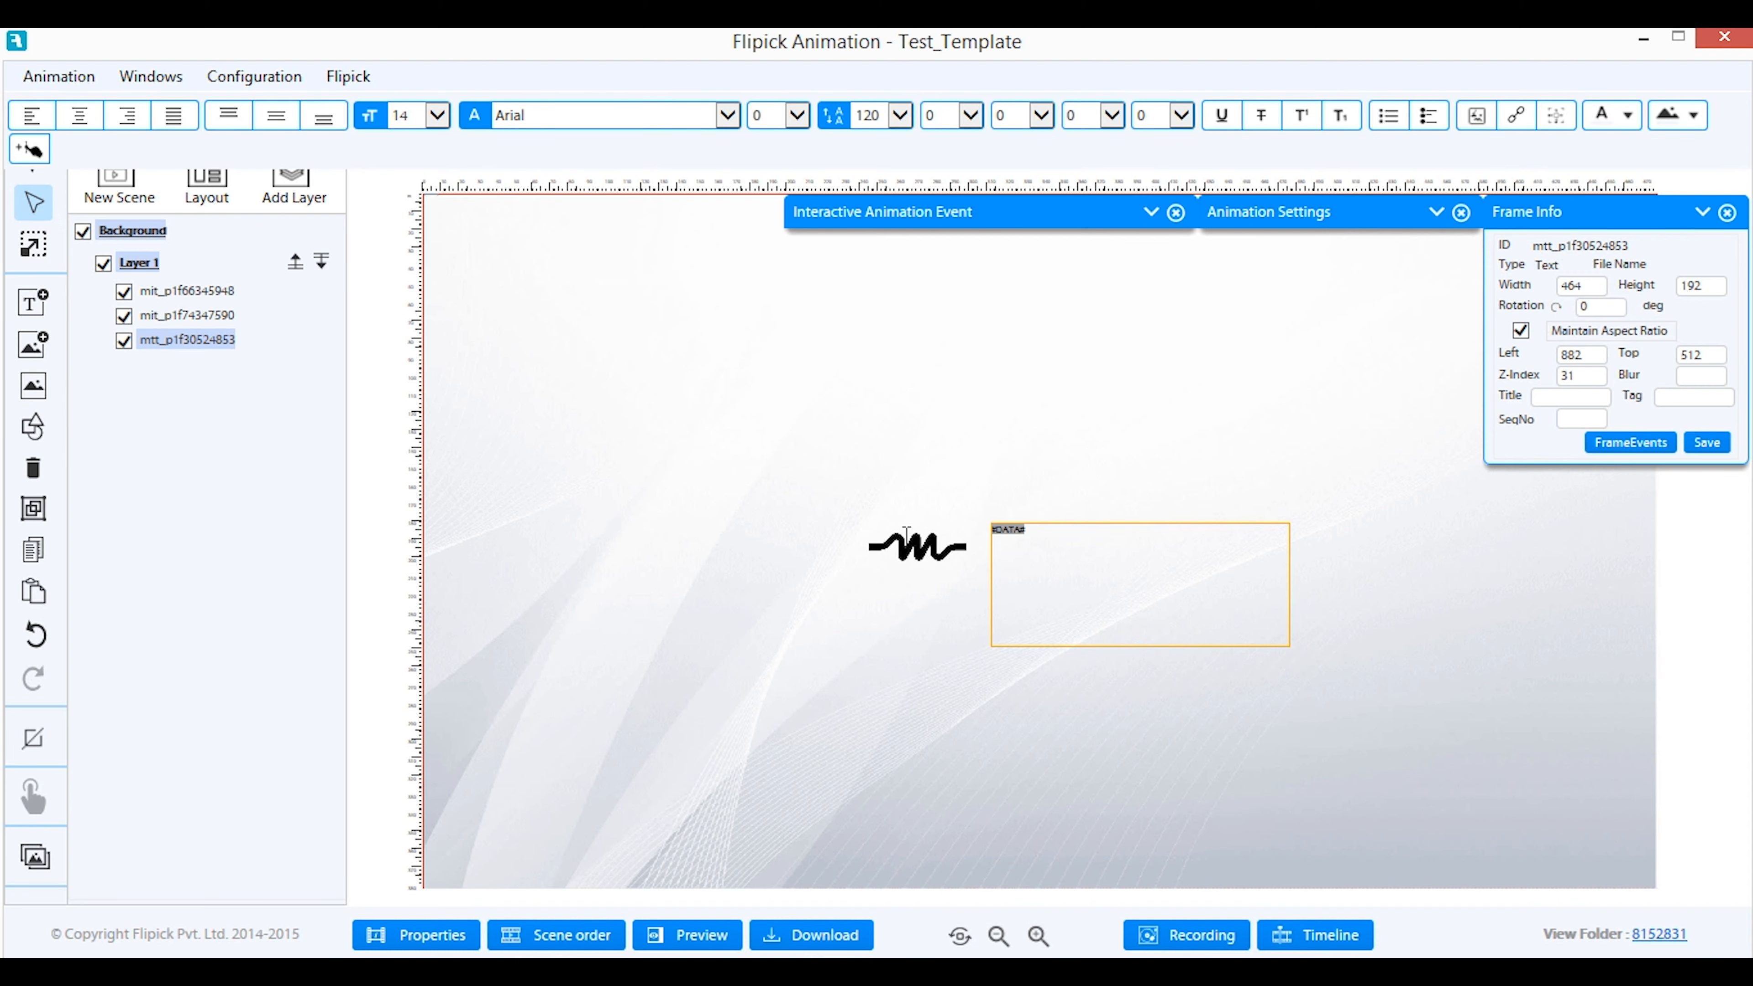
{"action": "key", "text": "BackSpace"}
{"action": "left_click", "coordinate": [33, 197]}
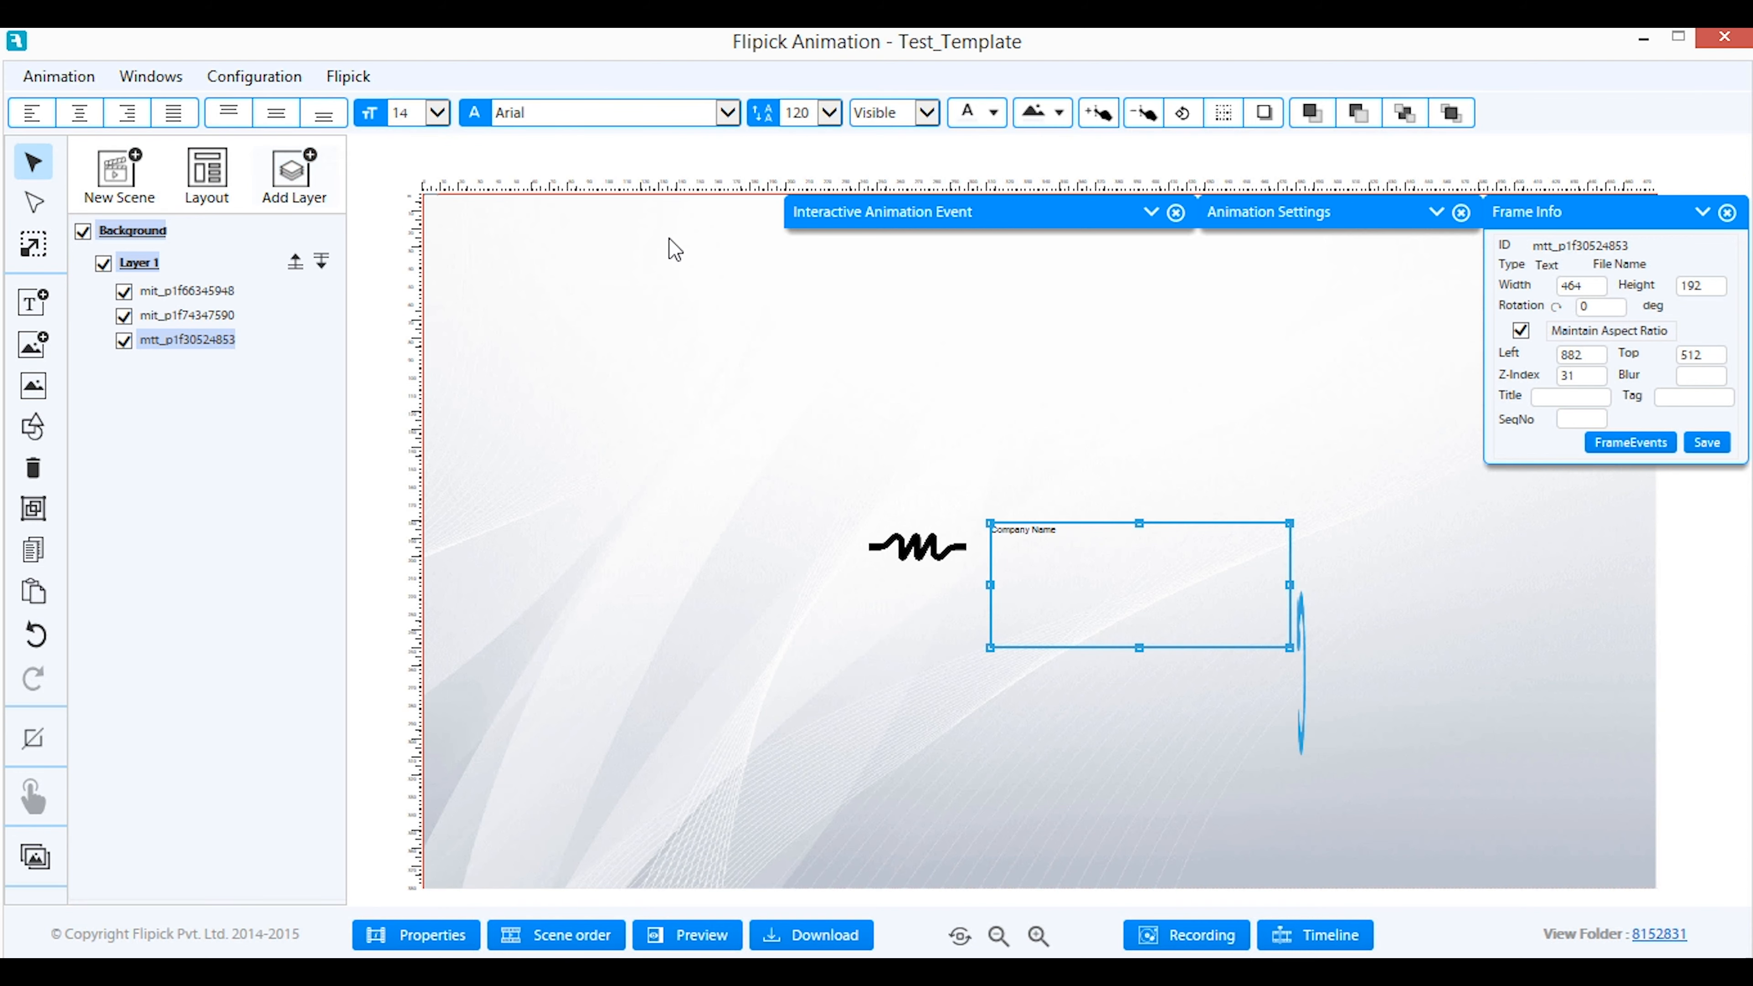
Set the Company Name text to font size 70 in Arial and leave text editing
{"action": "key", "text": "BackSpace"}
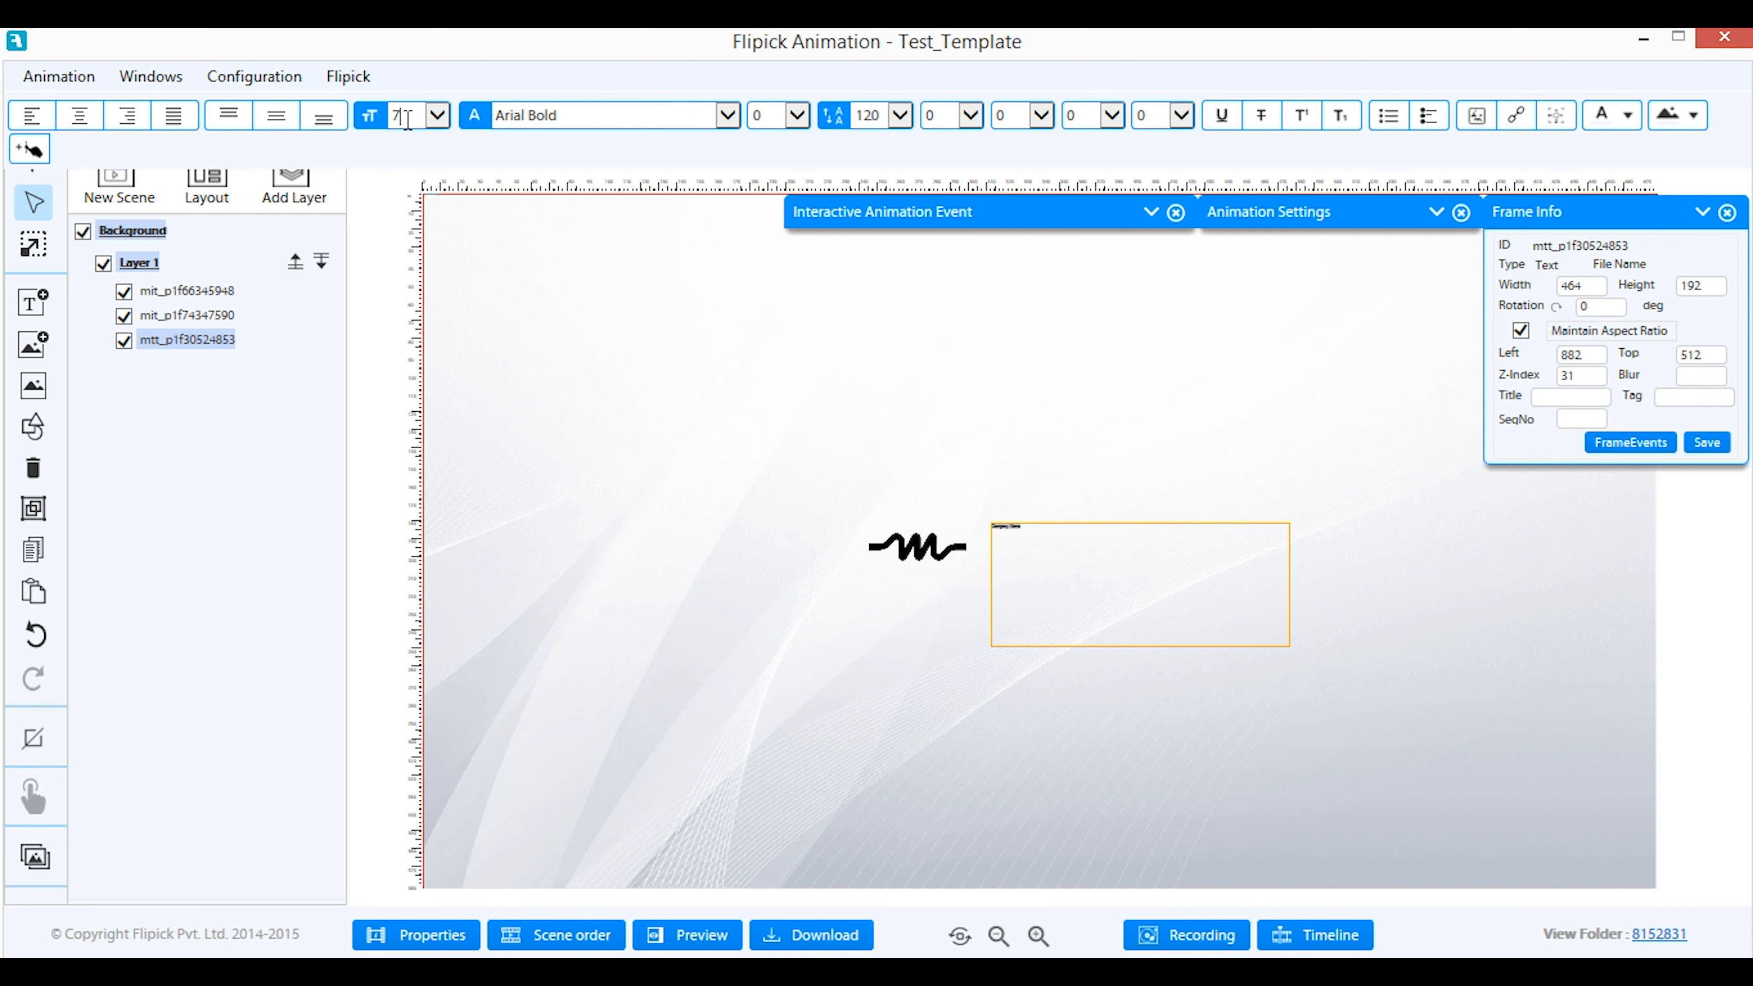
{"action": "type", "text": "0"}
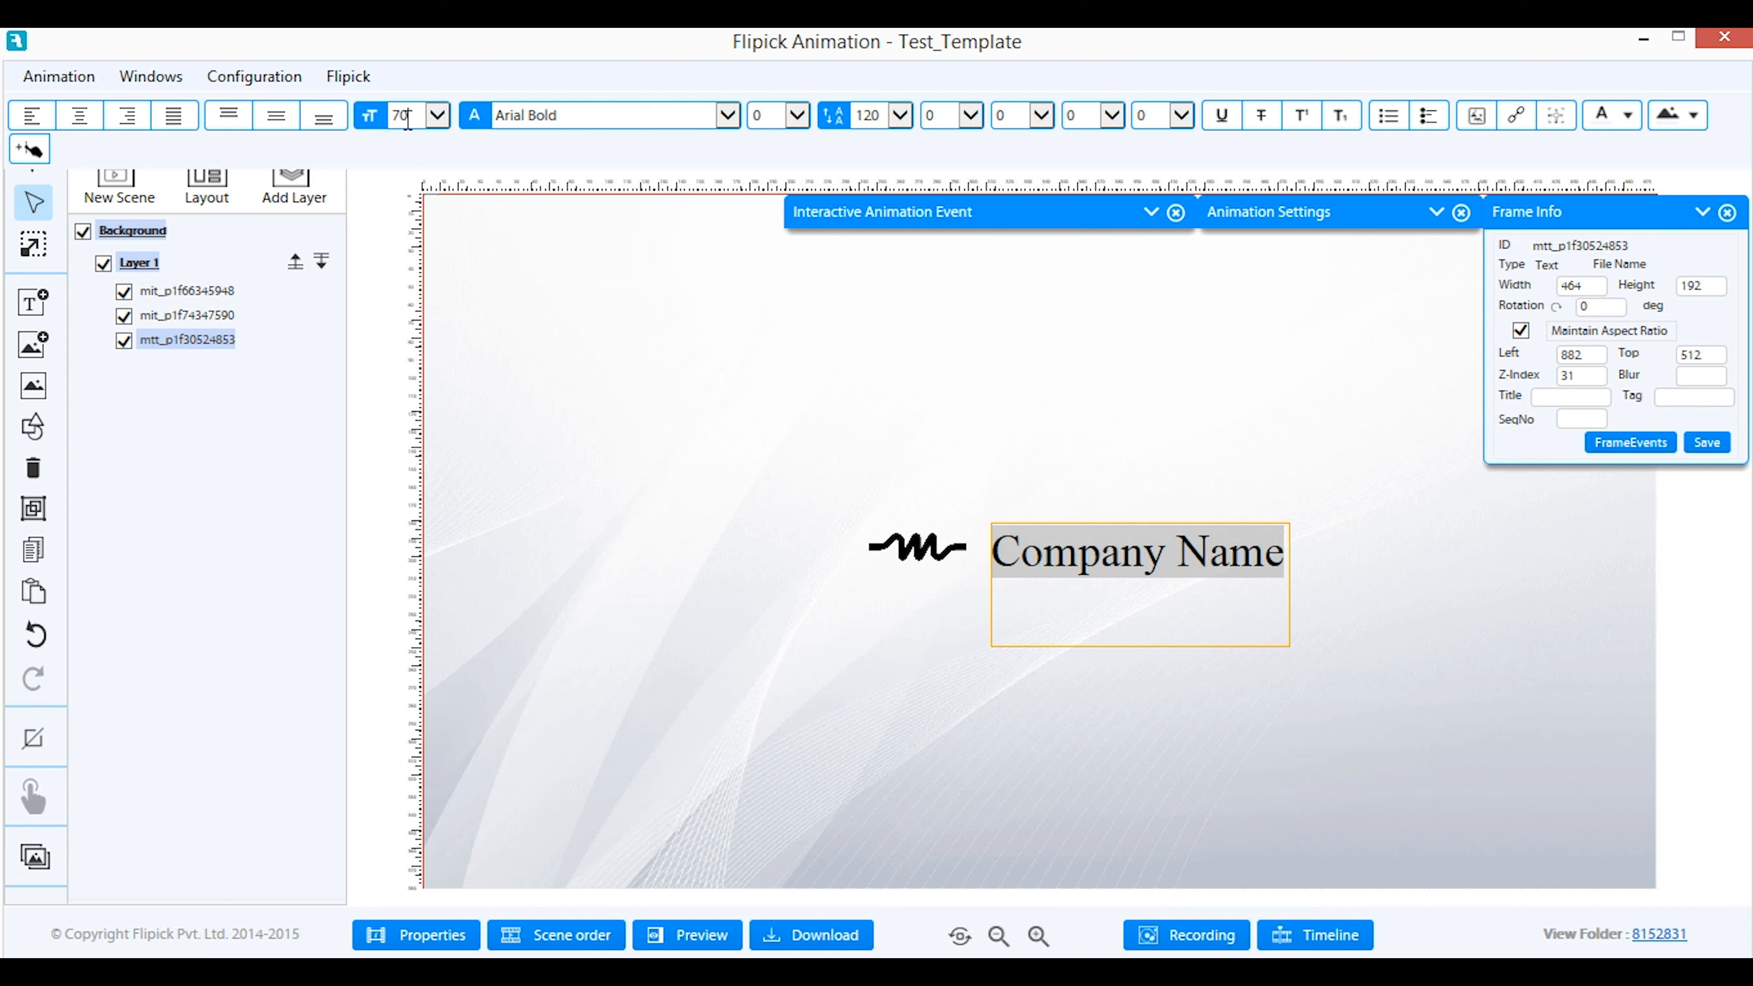
{"action": "key", "text": "Tab"}
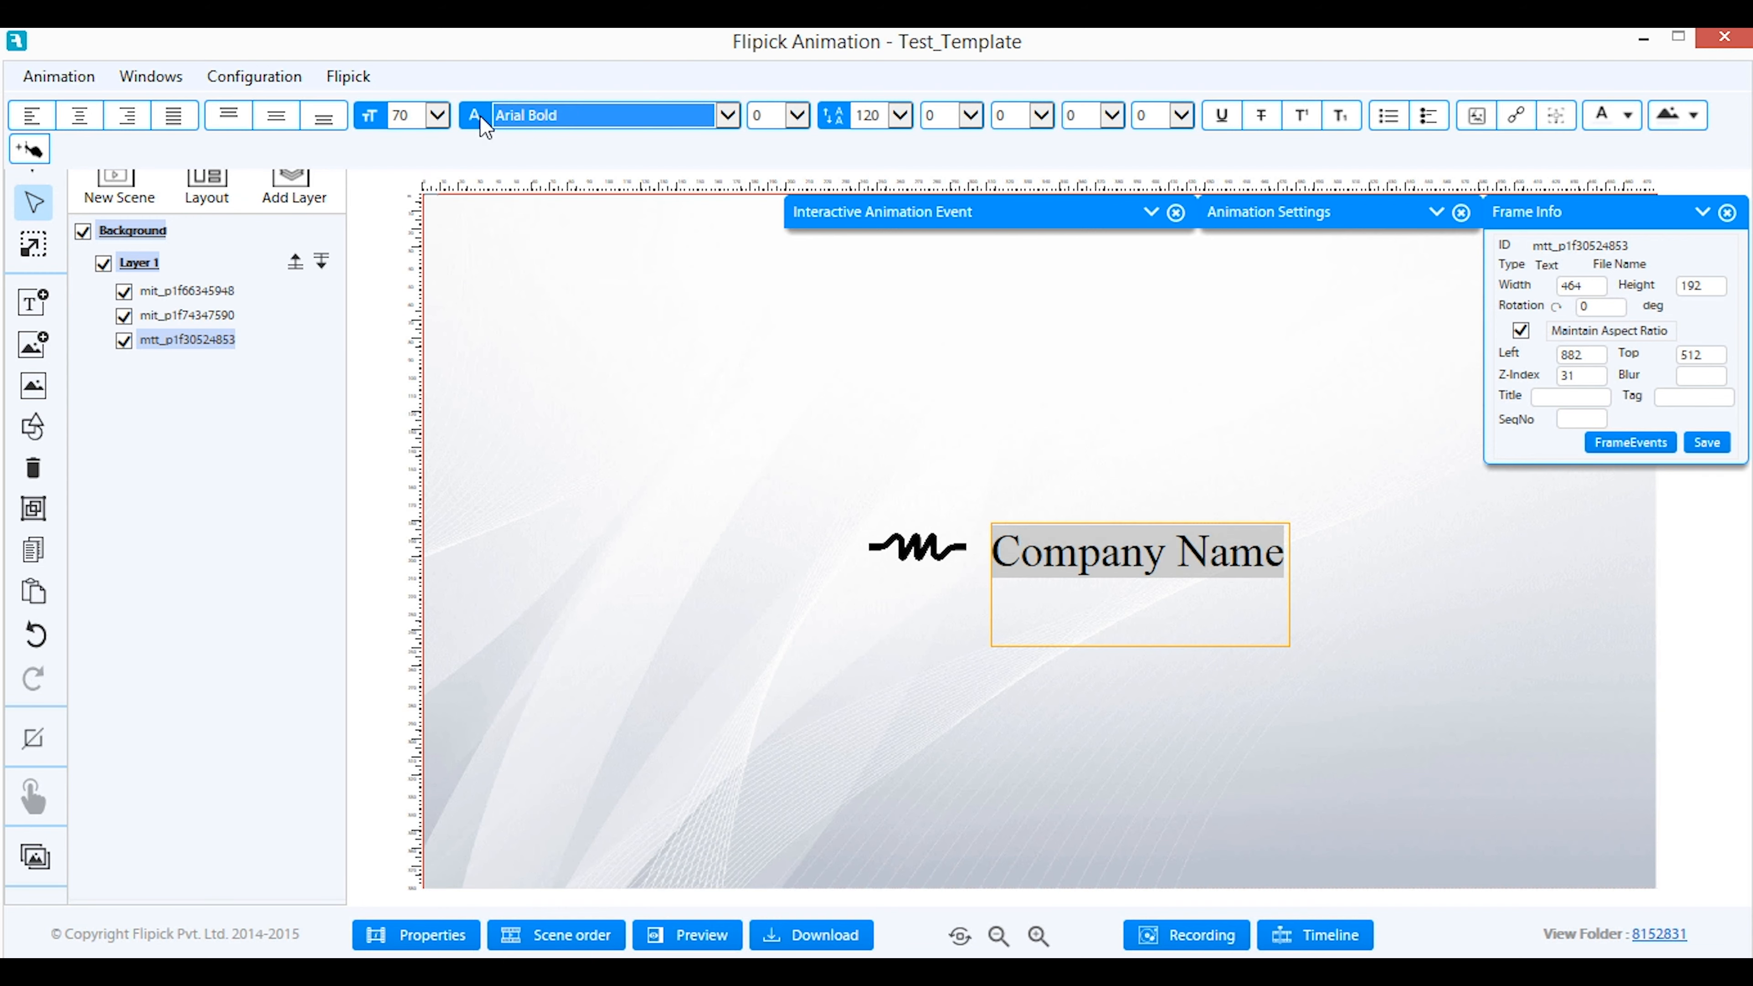
{"action": "left_click", "coordinate": [545, 125]}
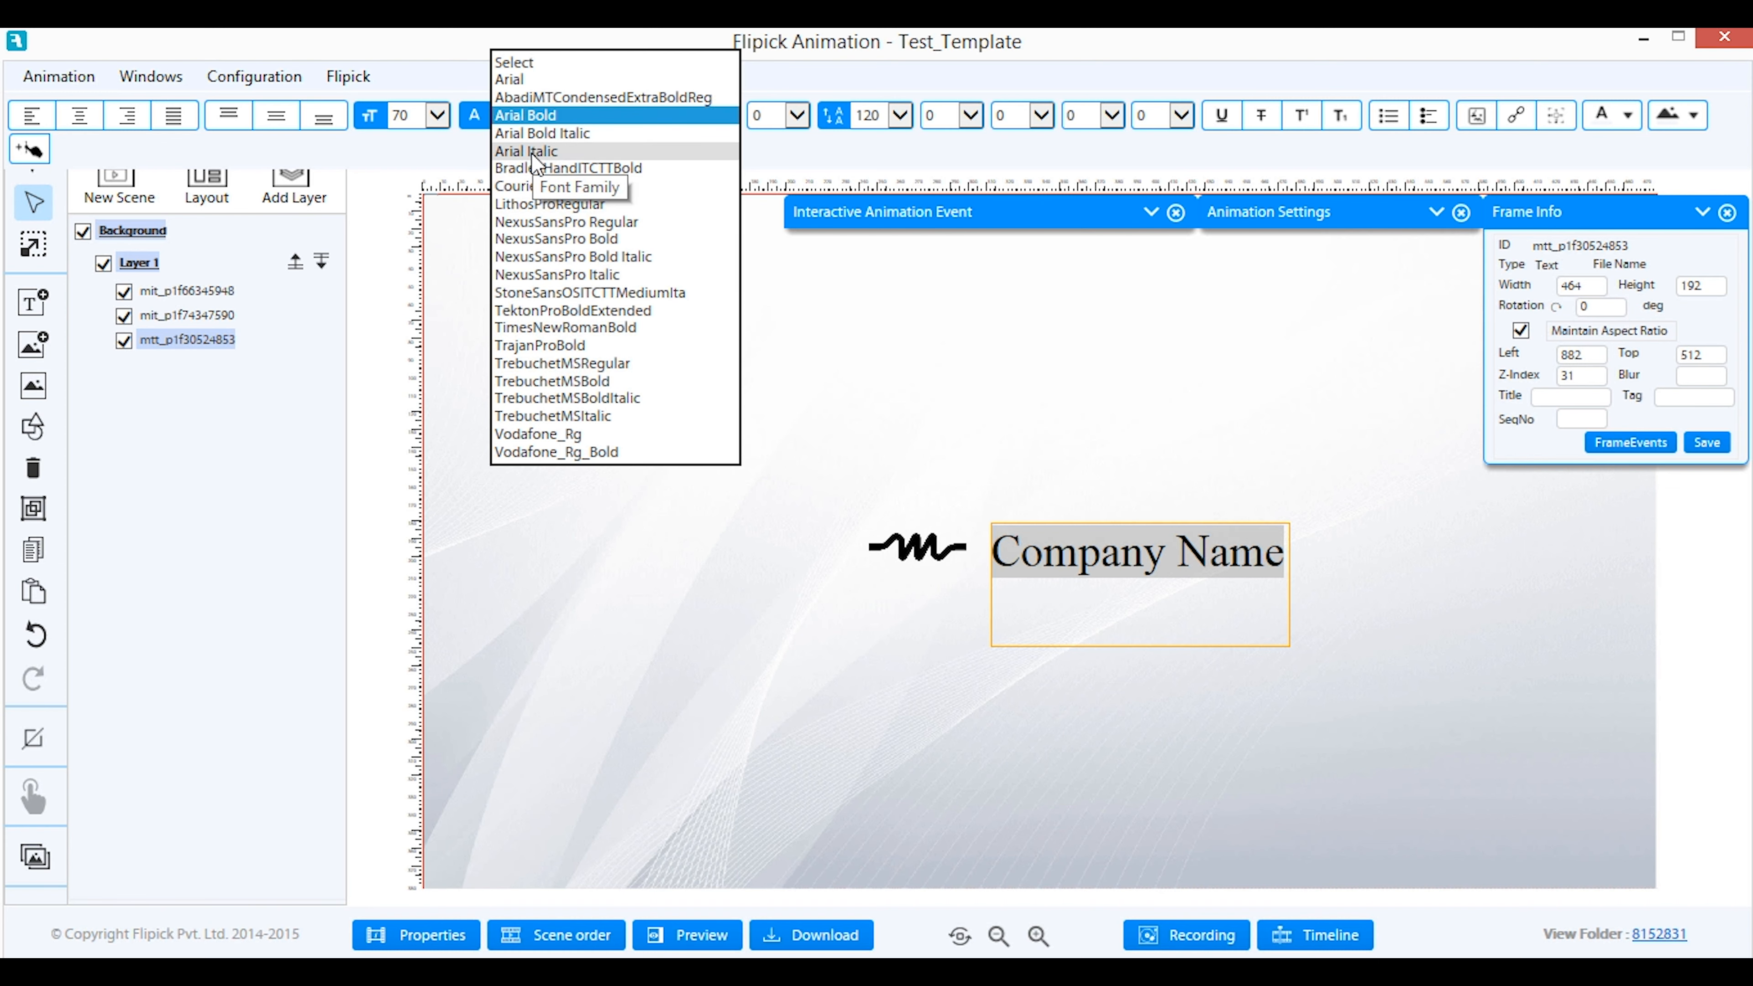
{"action": "left_click", "coordinate": [519, 80]}
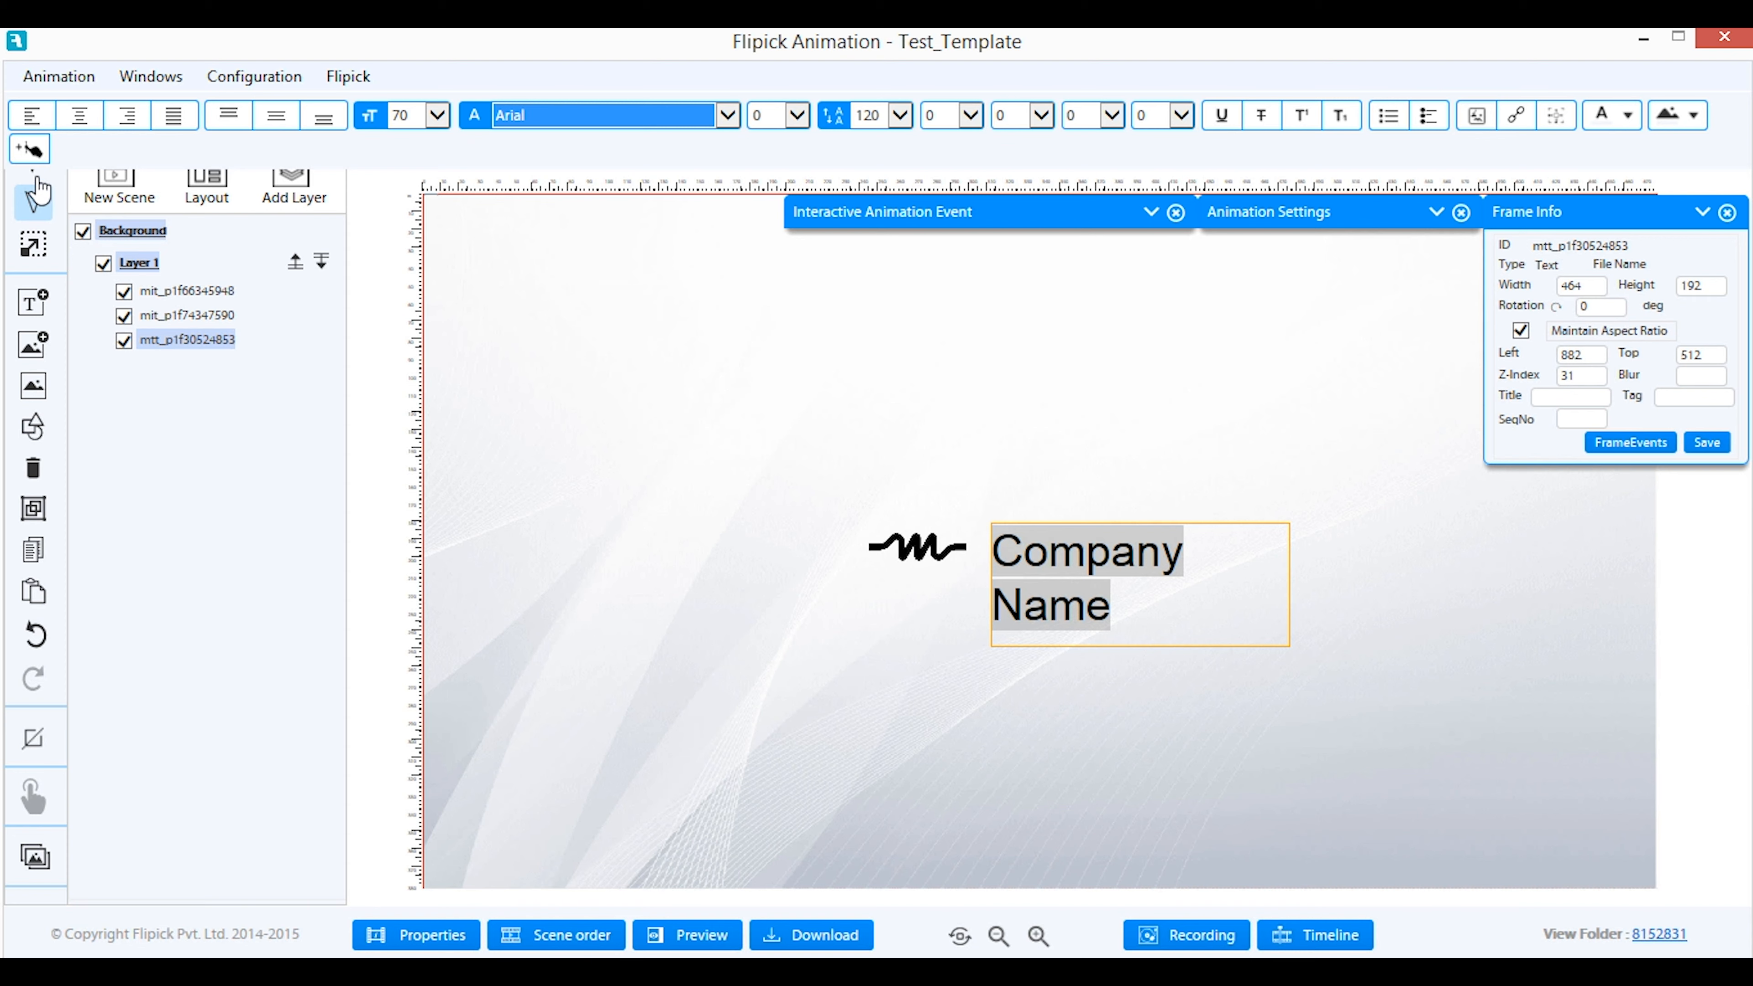
{"action": "left_click", "coordinate": [34, 202]}
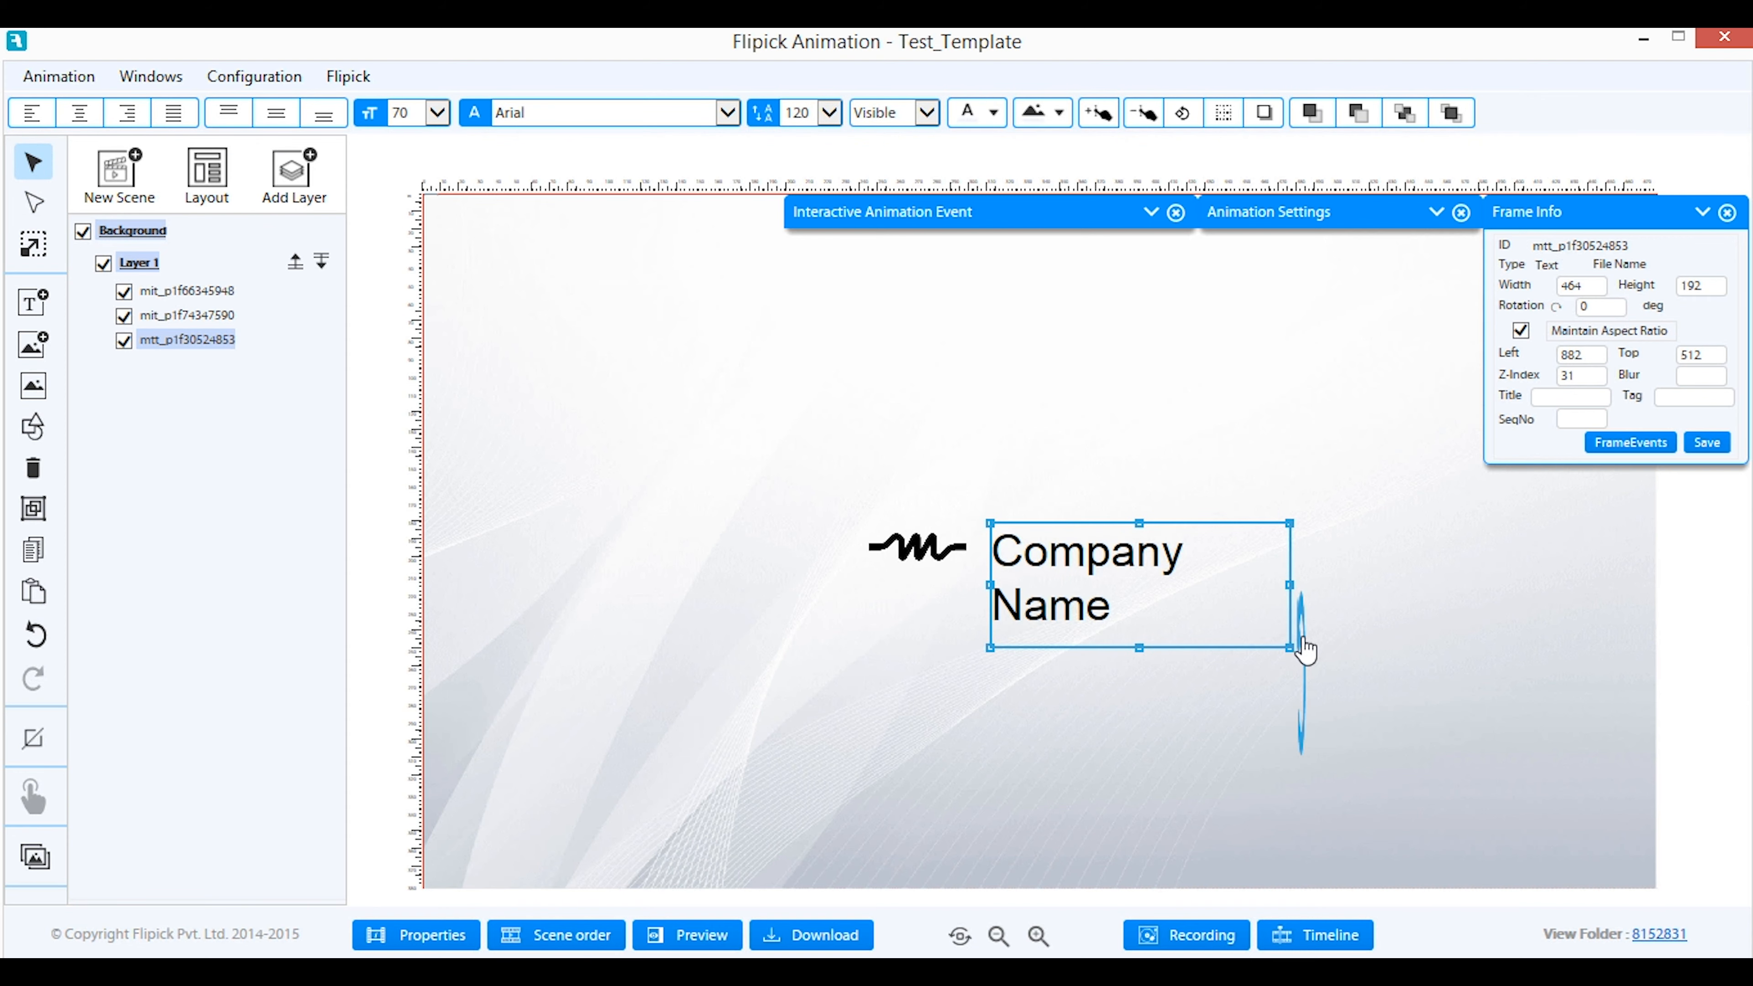
Resize the Company Name frame to about 594 by 112 and align its text vertically to the middle
{"action": "left_click_drag", "start_coordinate": [1288, 644], "coordinate": [1375, 594]}
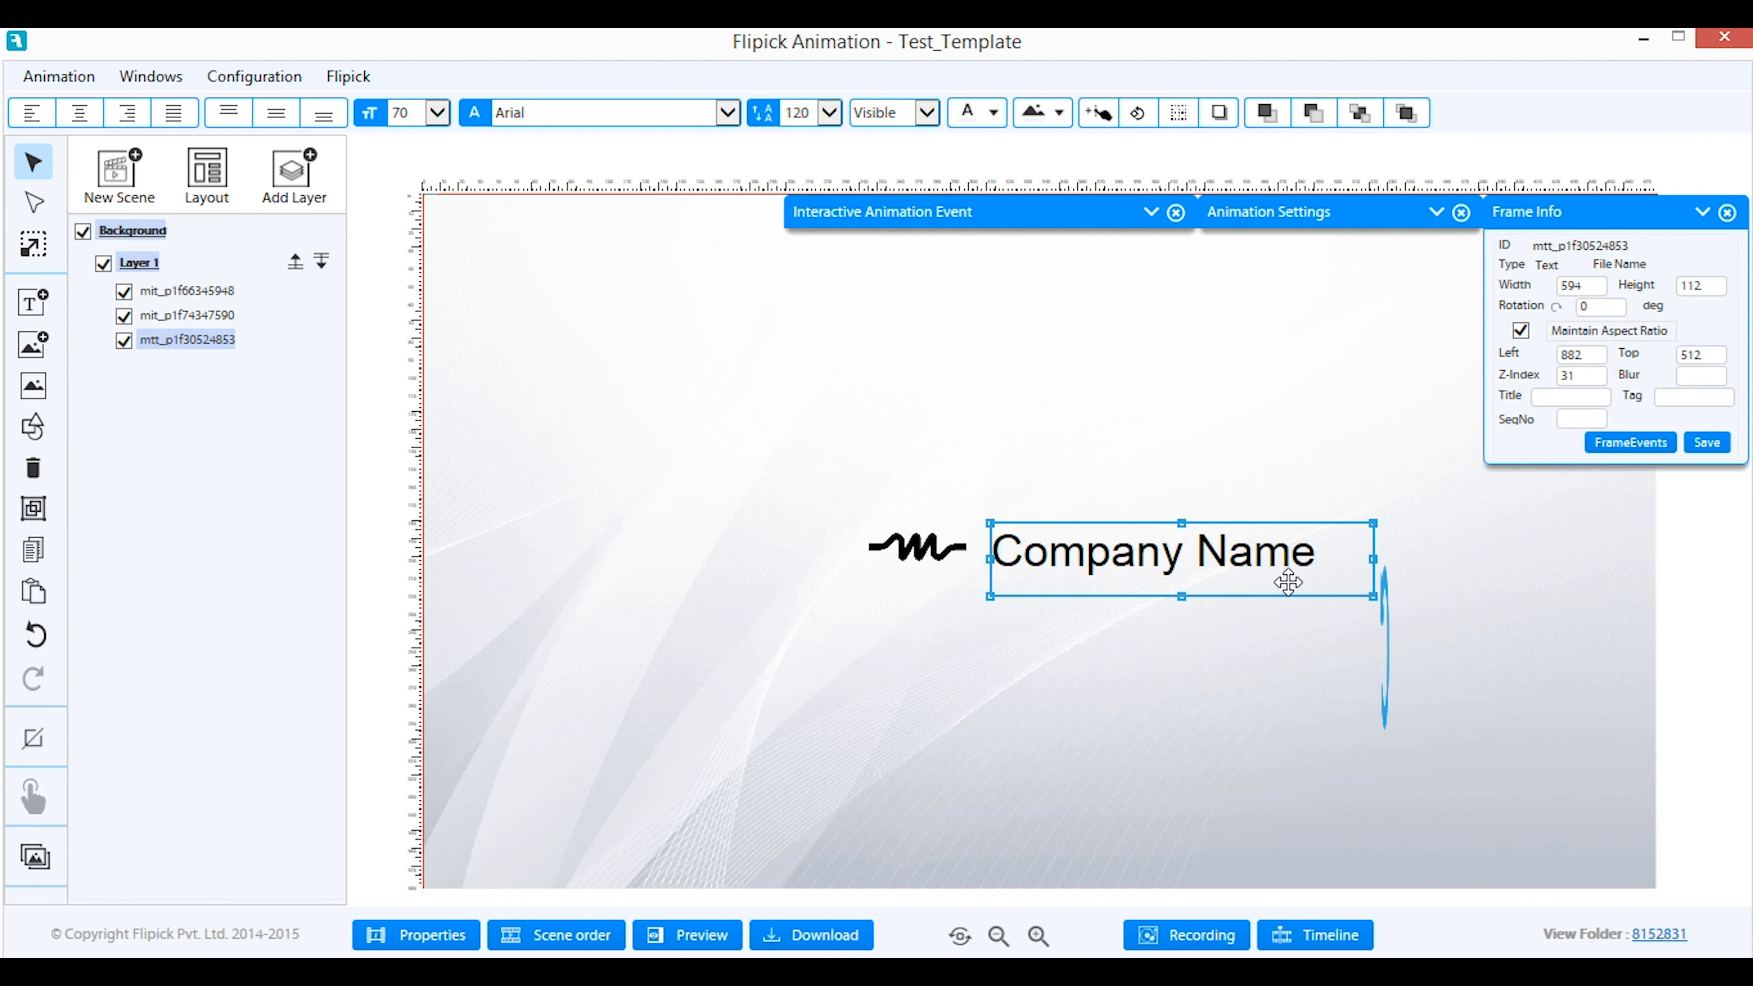
{"action": "left_click", "coordinate": [276, 114]}
{"action": "left_click", "coordinate": [239, 123]}
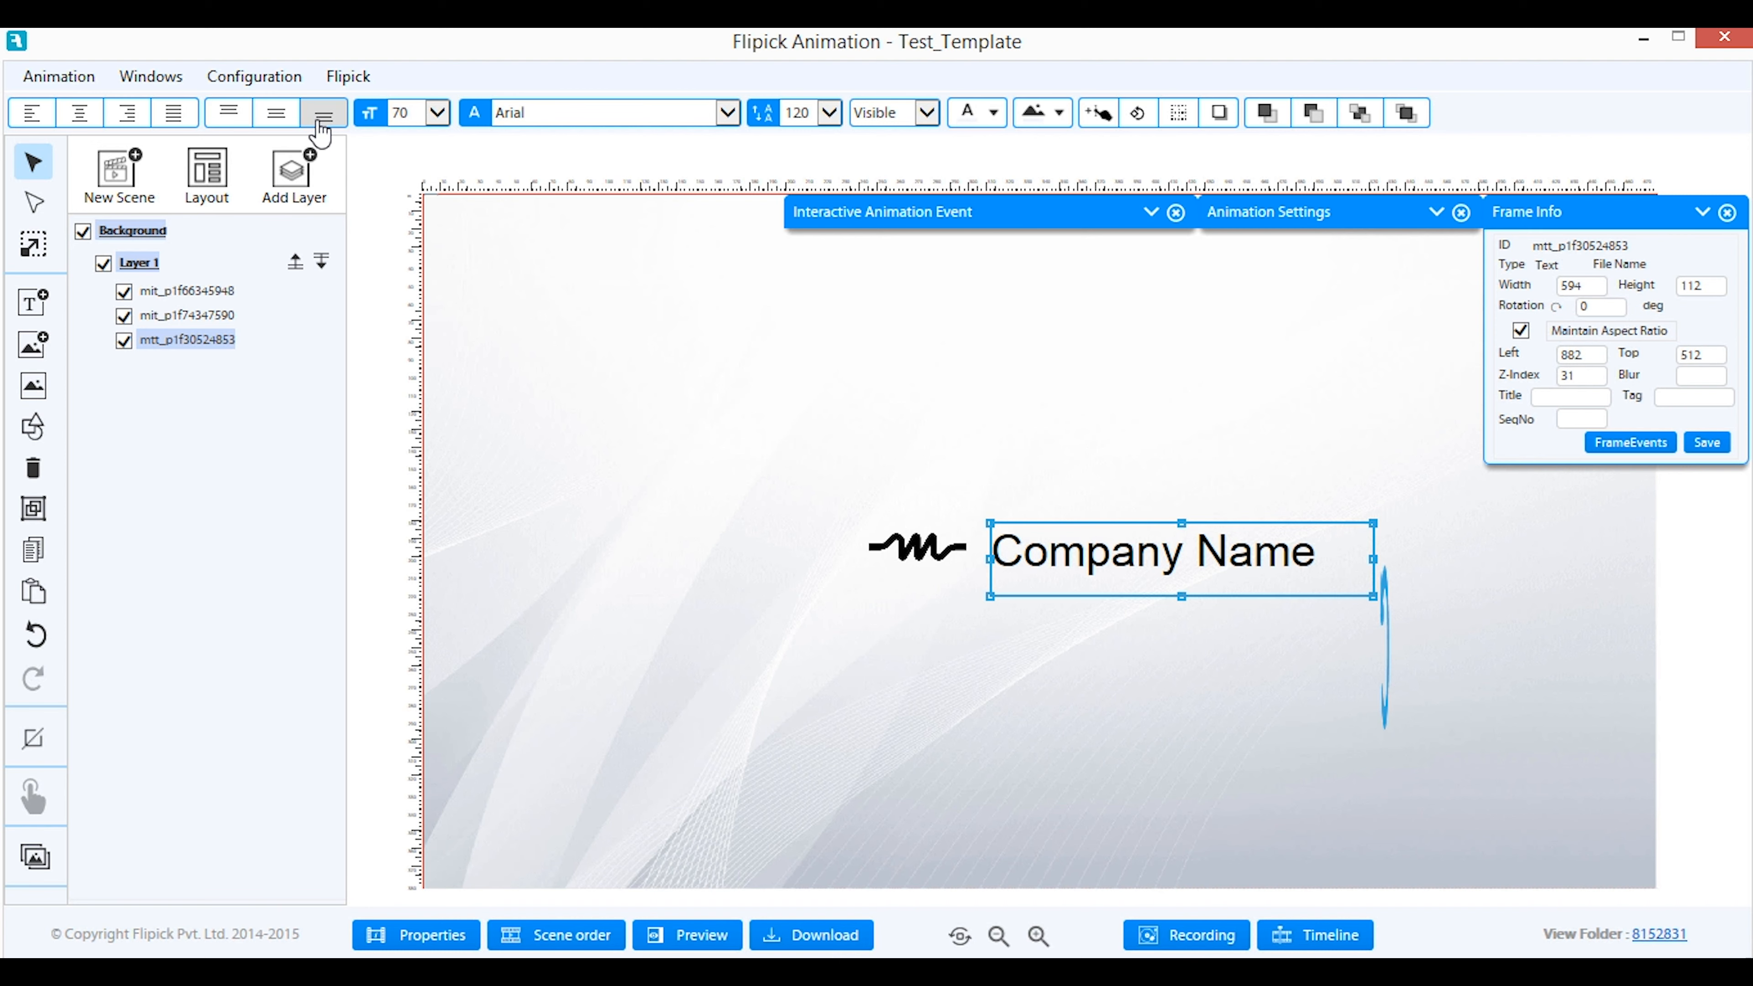
{"action": "left_click", "coordinate": [275, 124]}
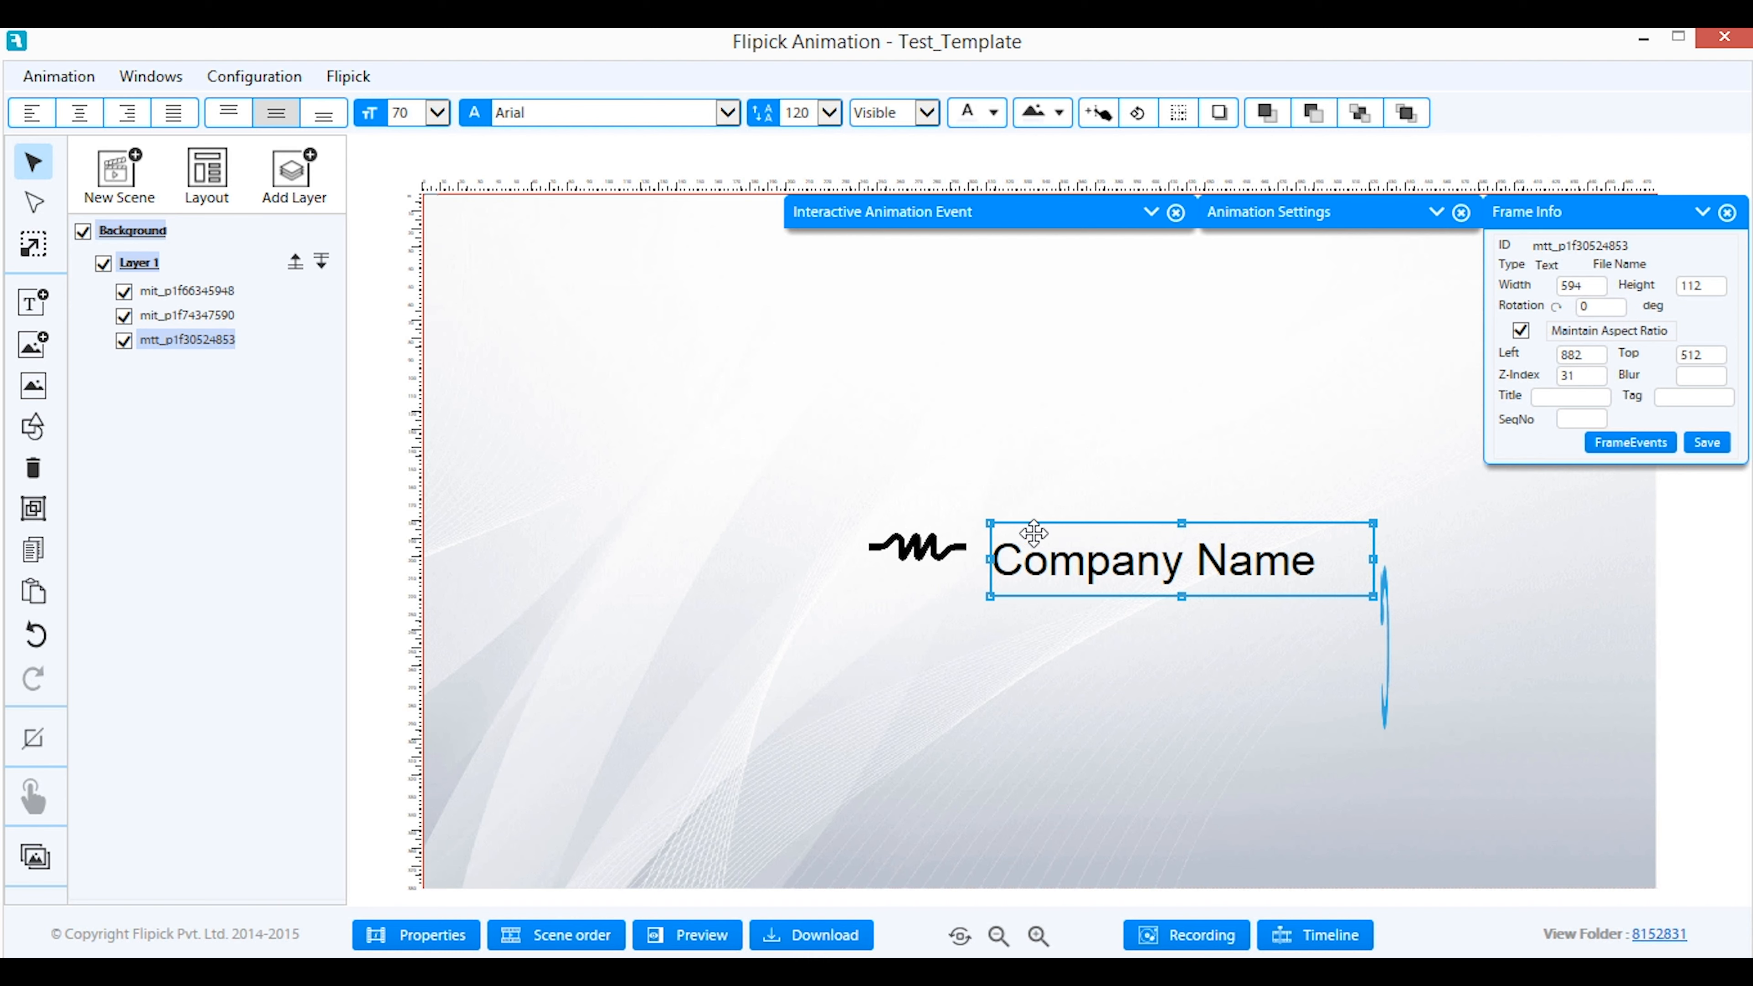
Move the Company Name frame to about left 876, top 494, and set its font size to 50
{"action": "left_click_drag", "start_coordinate": [1037, 559], "coordinate": [1034, 549]}
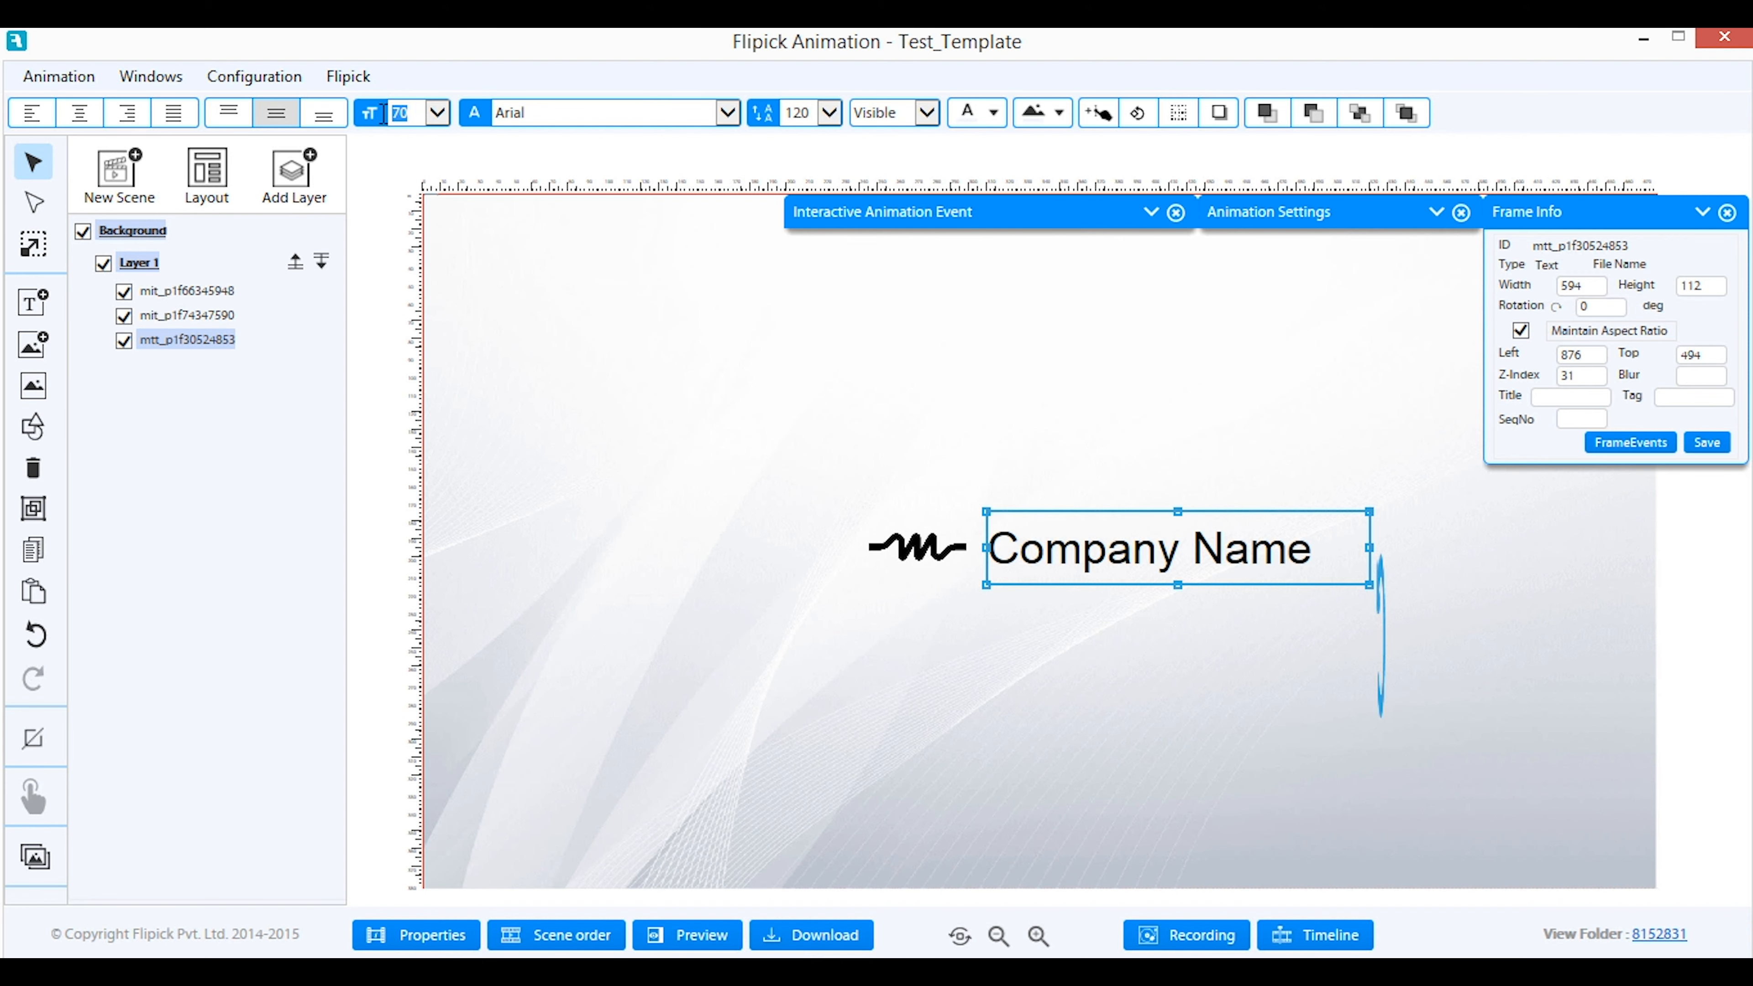
{"action": "type", "text": "50"}
Show the common tags list below the frame details and assign the CompanyLogo tag to the logo image
{"action": "left_click", "coordinate": [925, 557]}
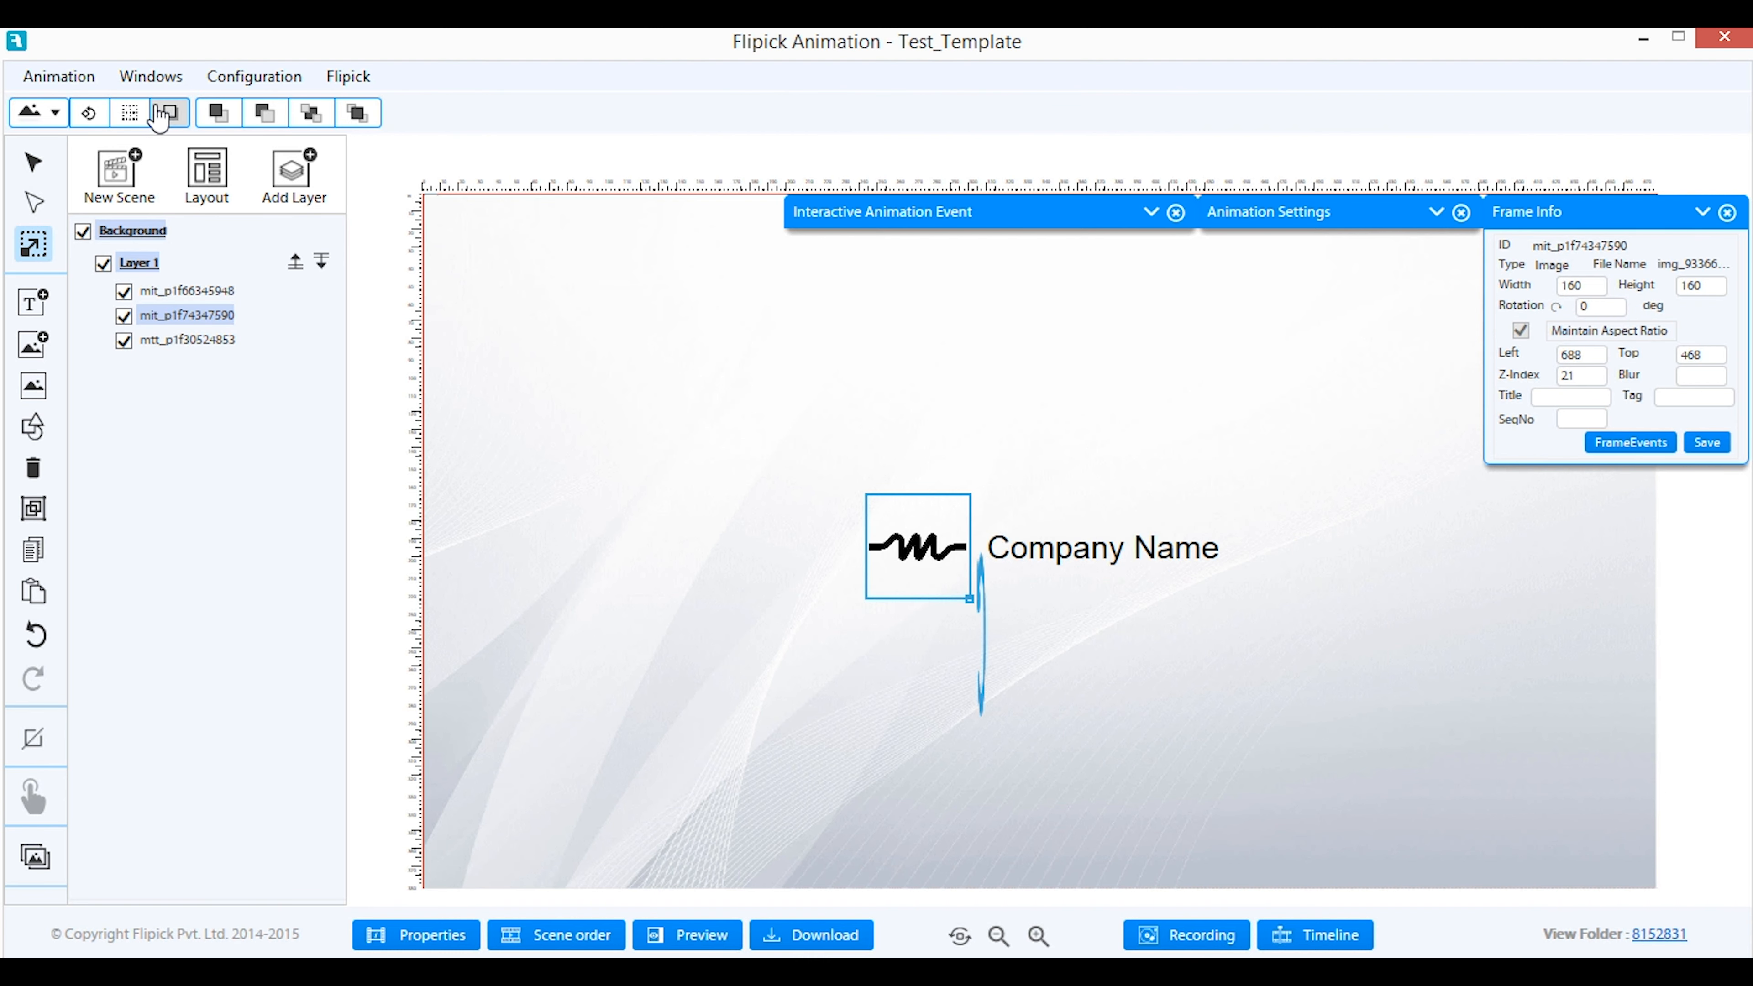
{"action": "left_click", "coordinate": [159, 84]}
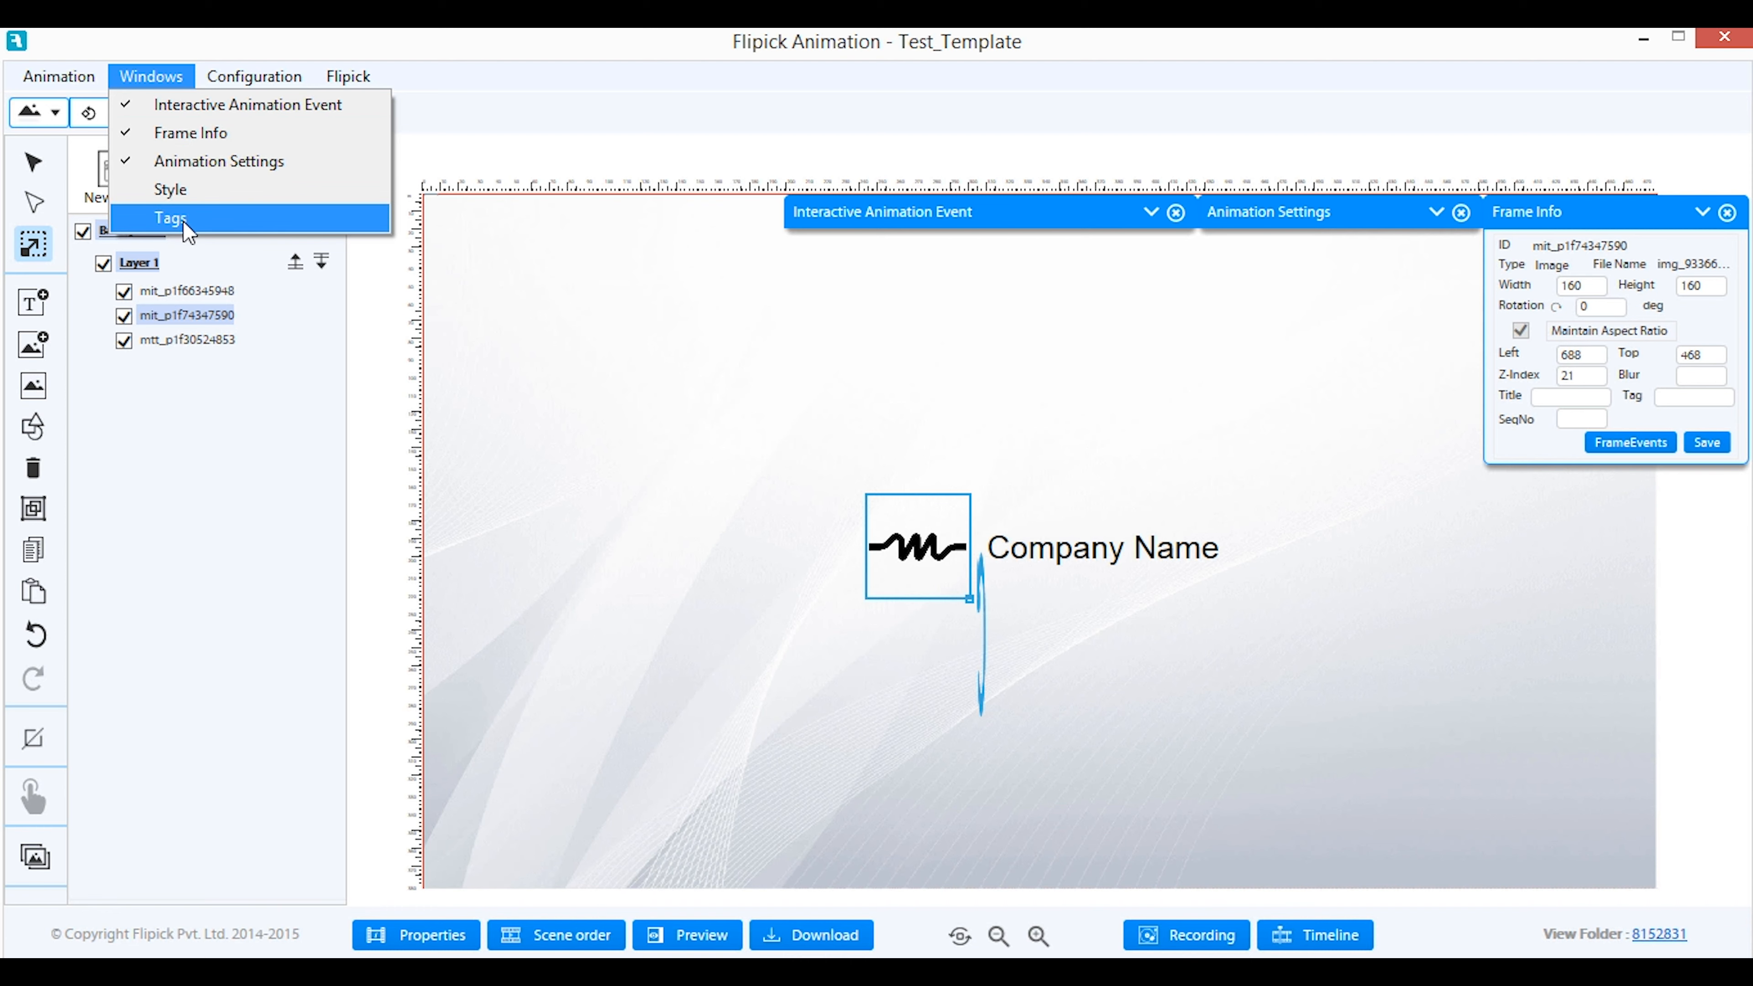
{"action": "left_click", "coordinate": [172, 218]}
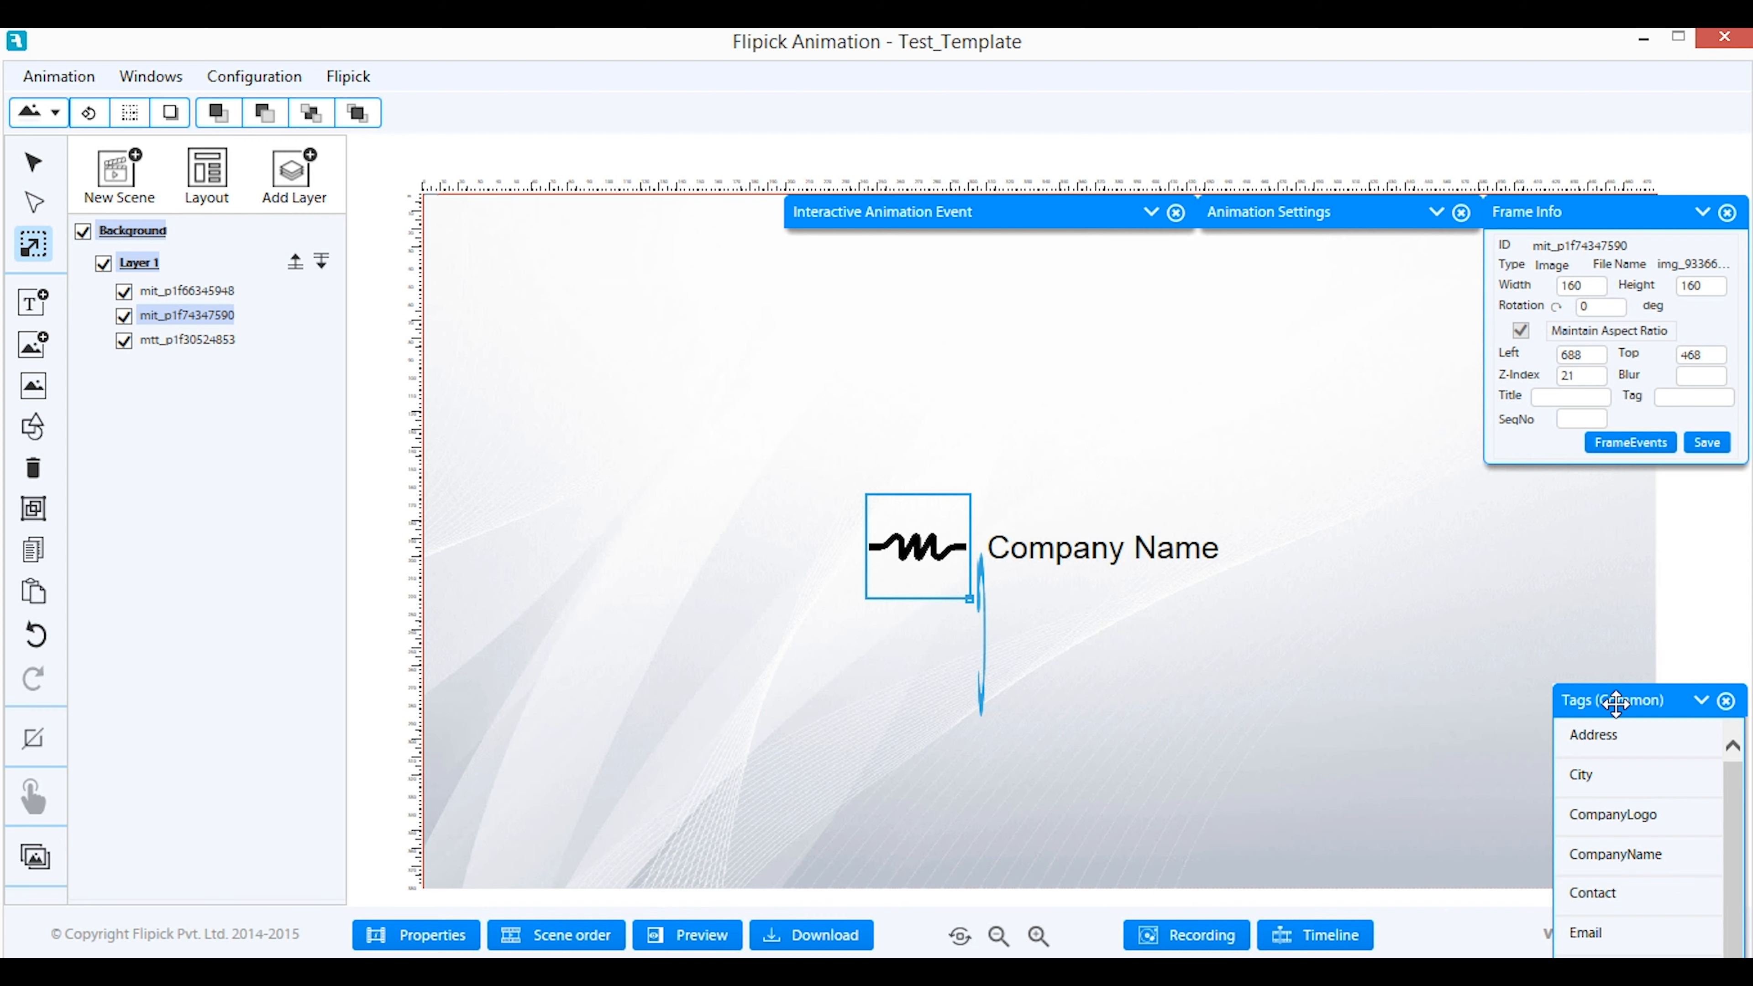
{"action": "left_click_drag", "start_coordinate": [1615, 700], "coordinate": [1582, 484]}
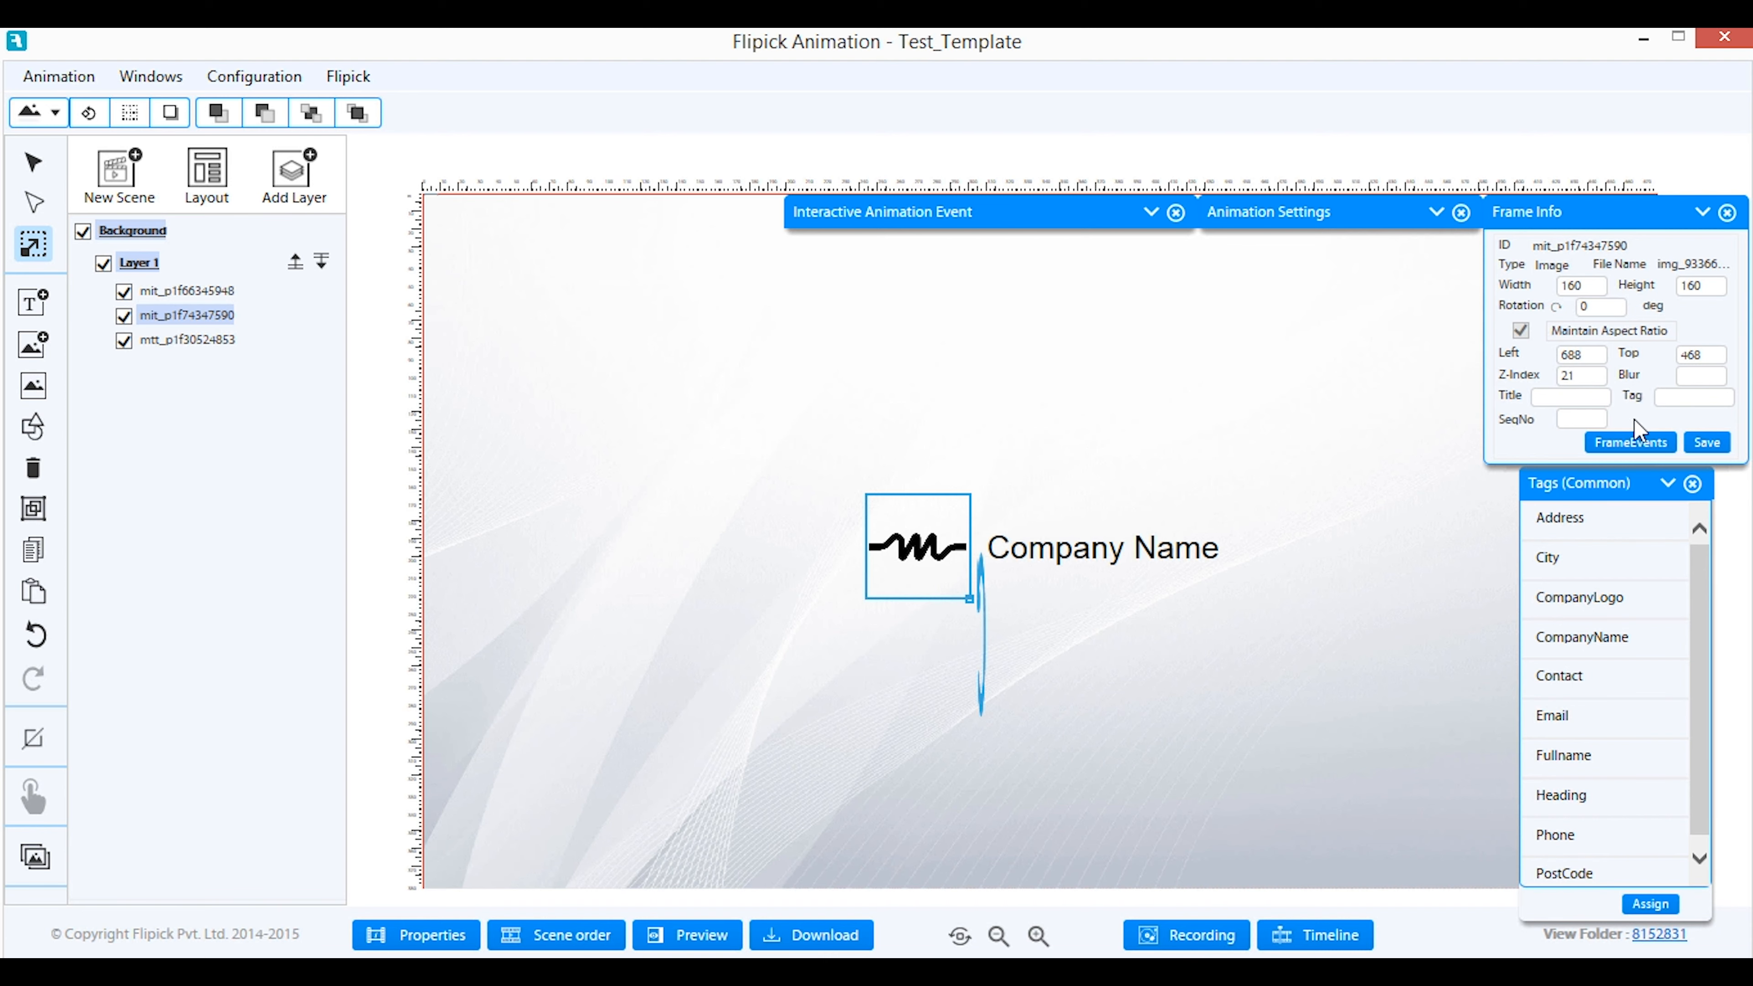
{"action": "left_click", "coordinate": [1576, 604]}
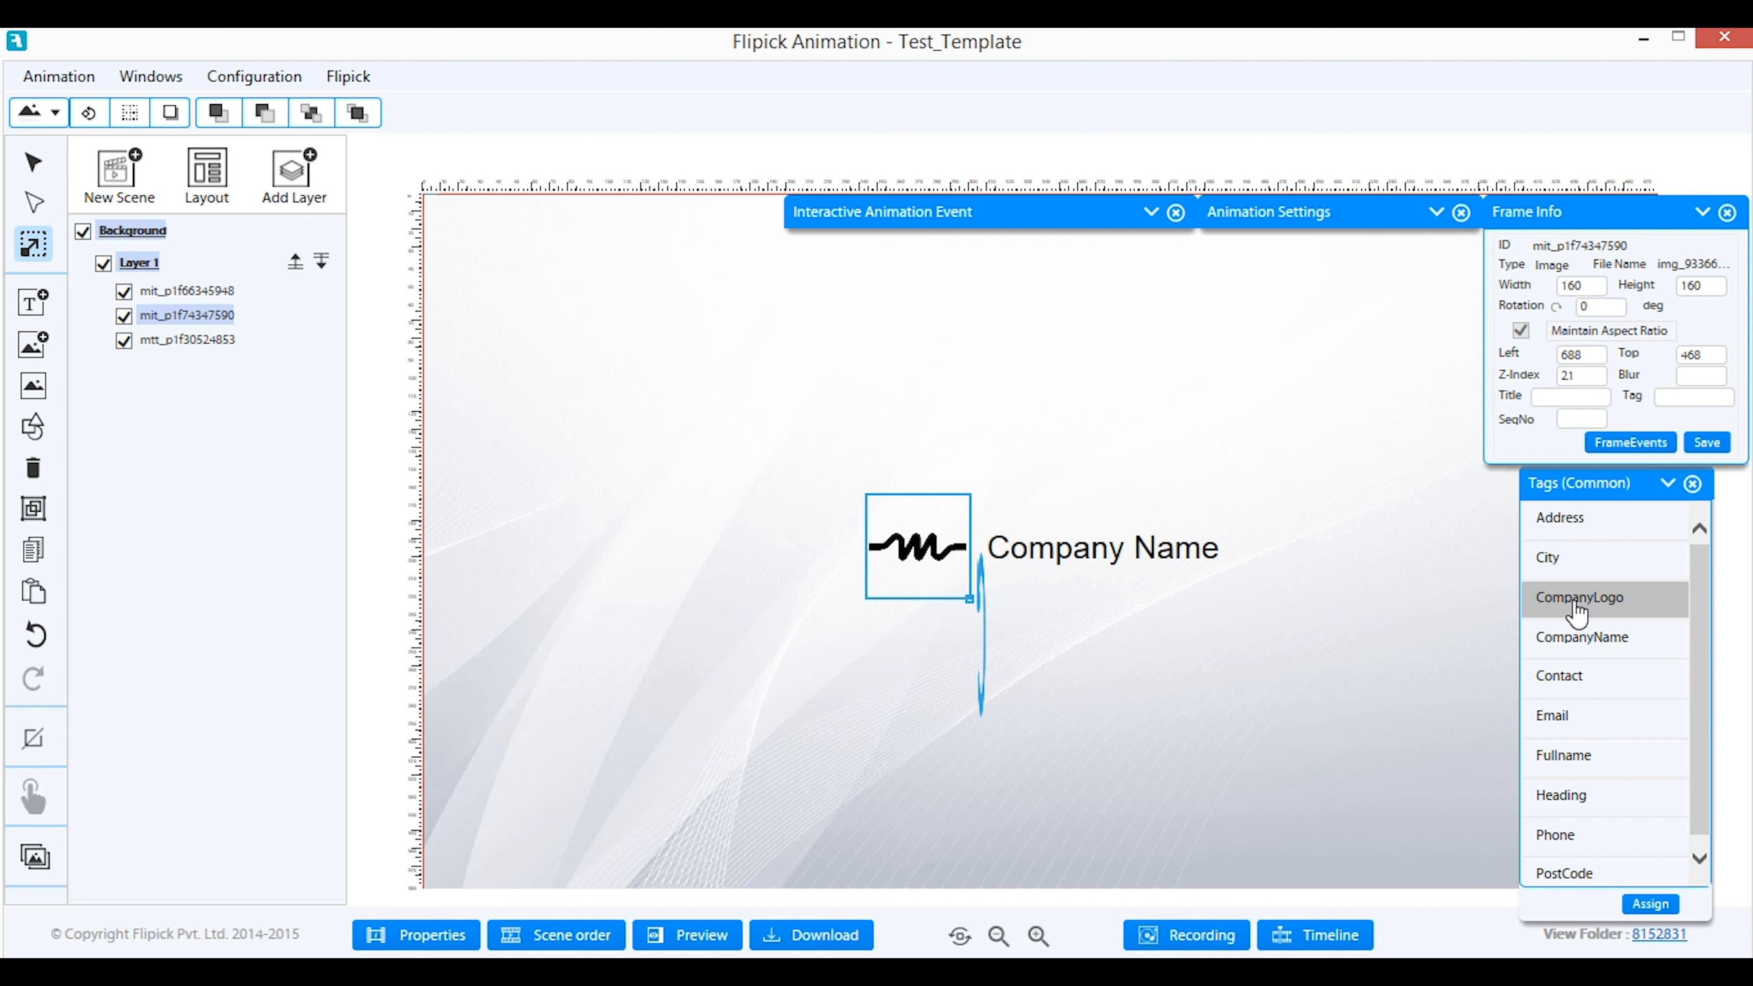
{"action": "left_click", "coordinate": [1646, 906]}
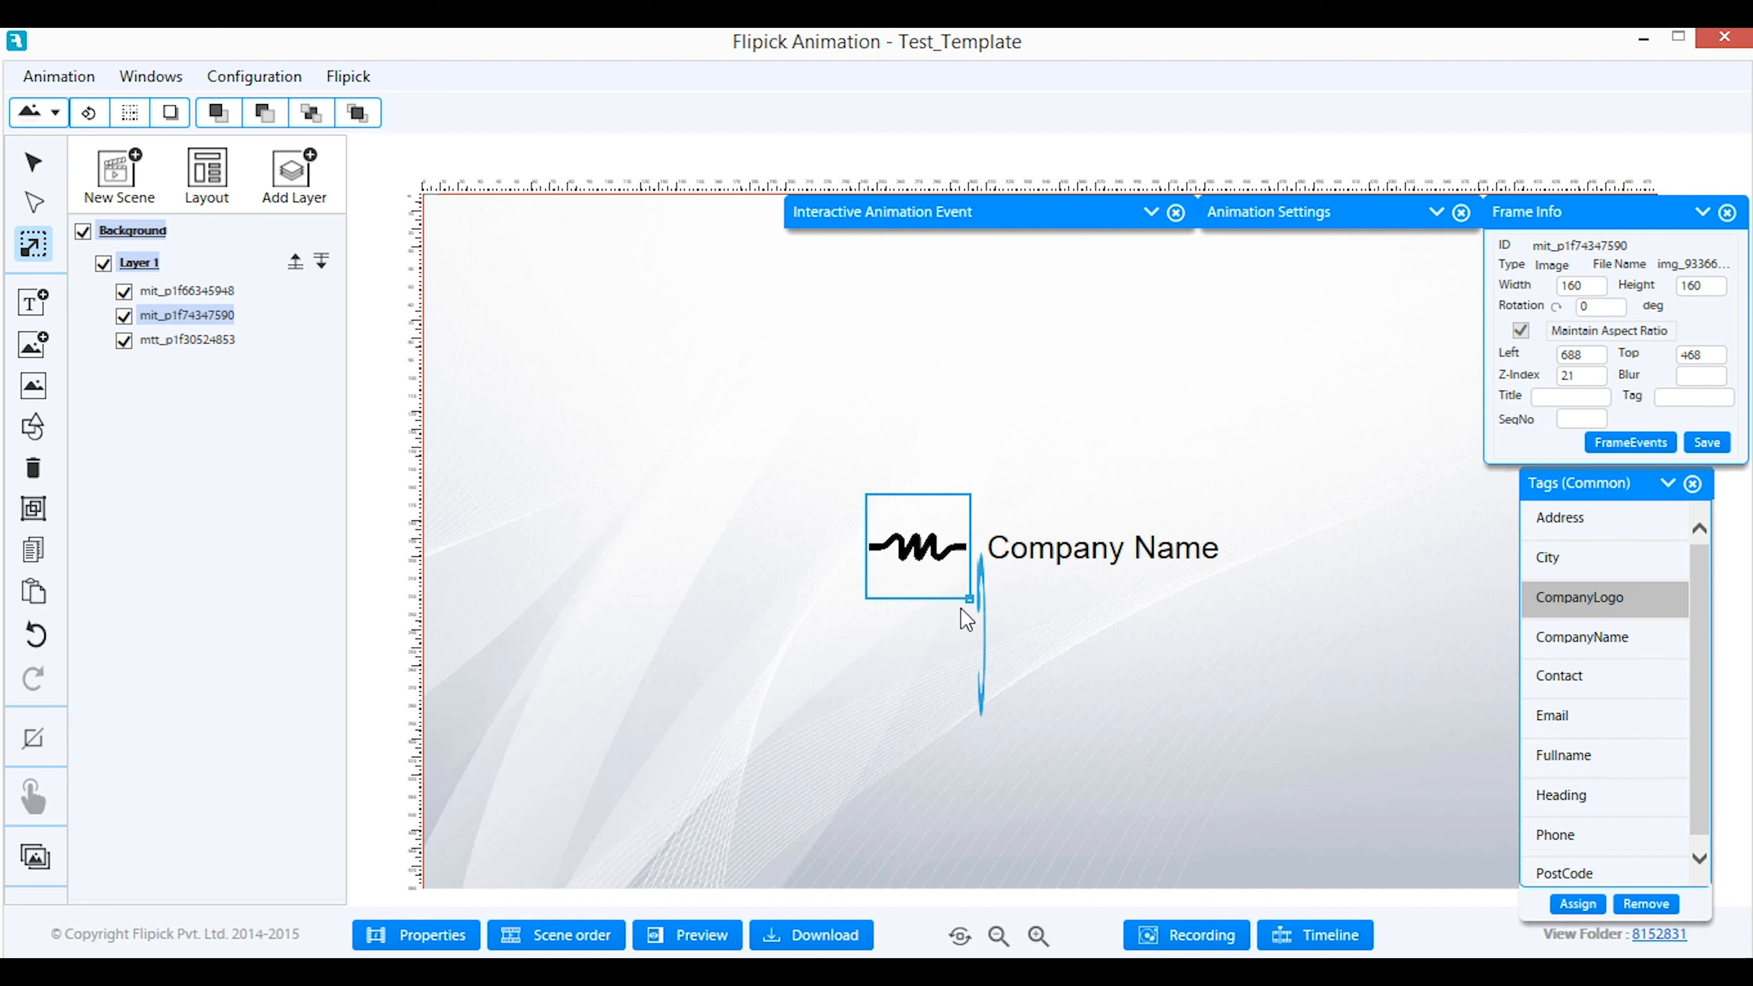
Assign the CompanyName tag to the Company Name text frame
{"action": "left_click", "coordinate": [189, 342]}
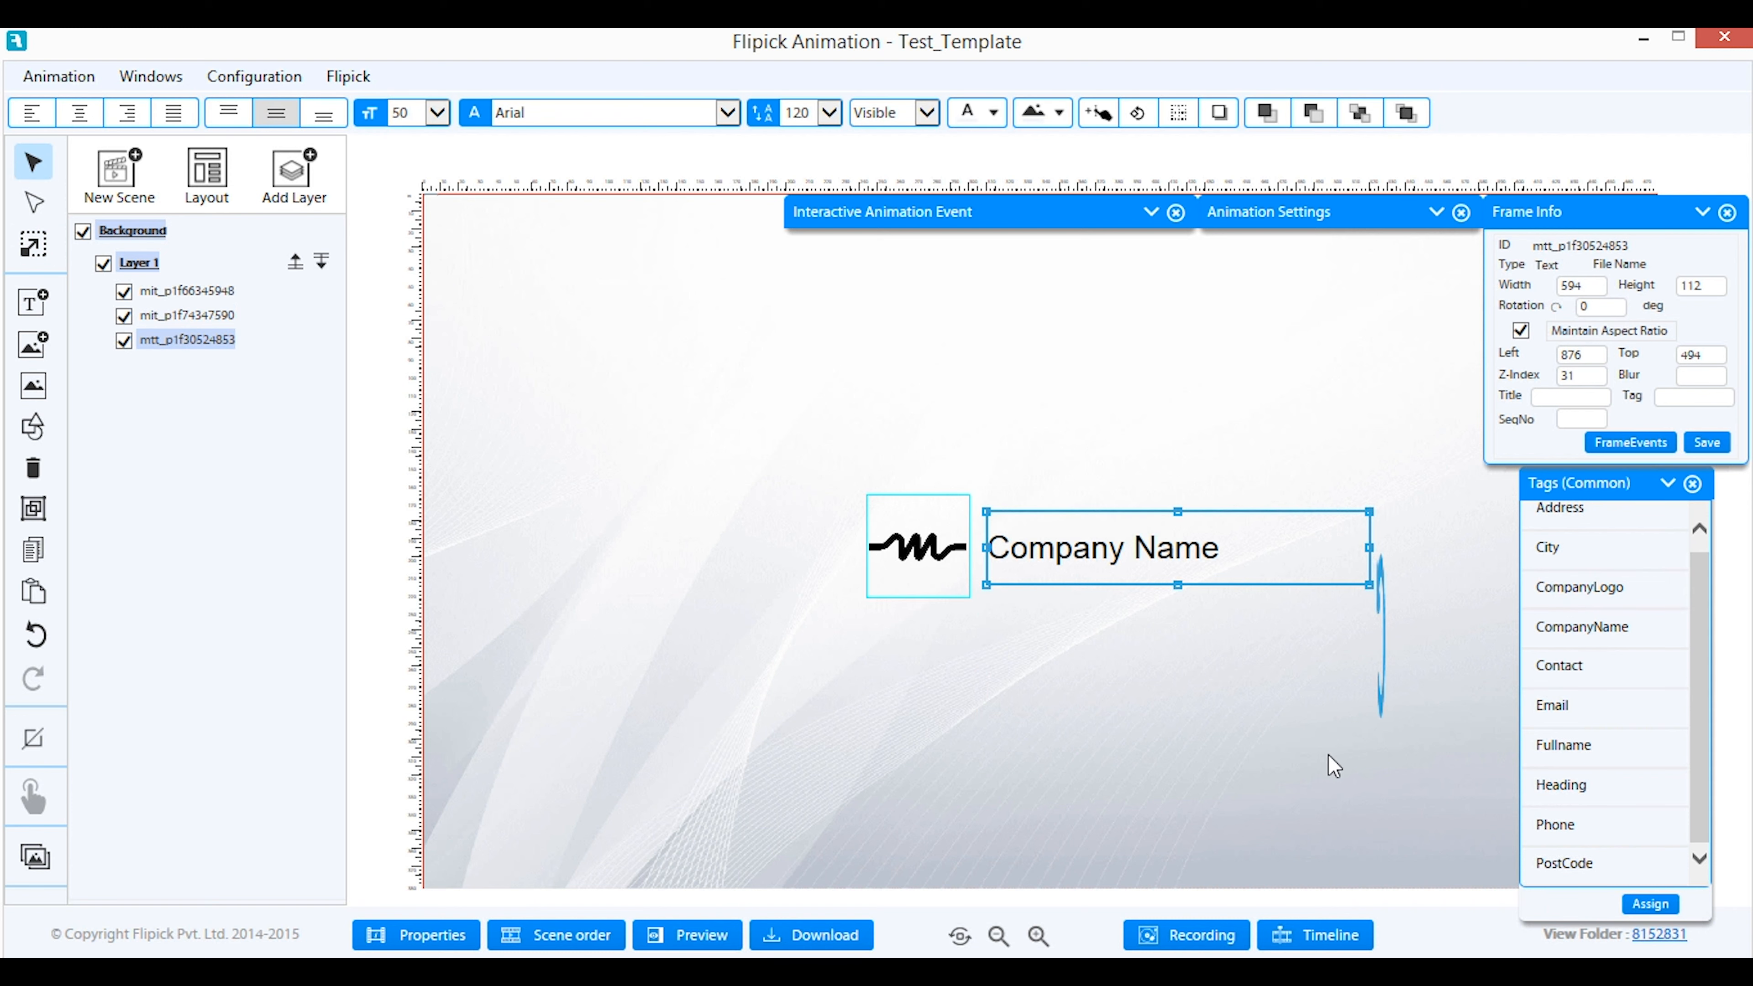
{"action": "left_click", "coordinate": [1594, 631]}
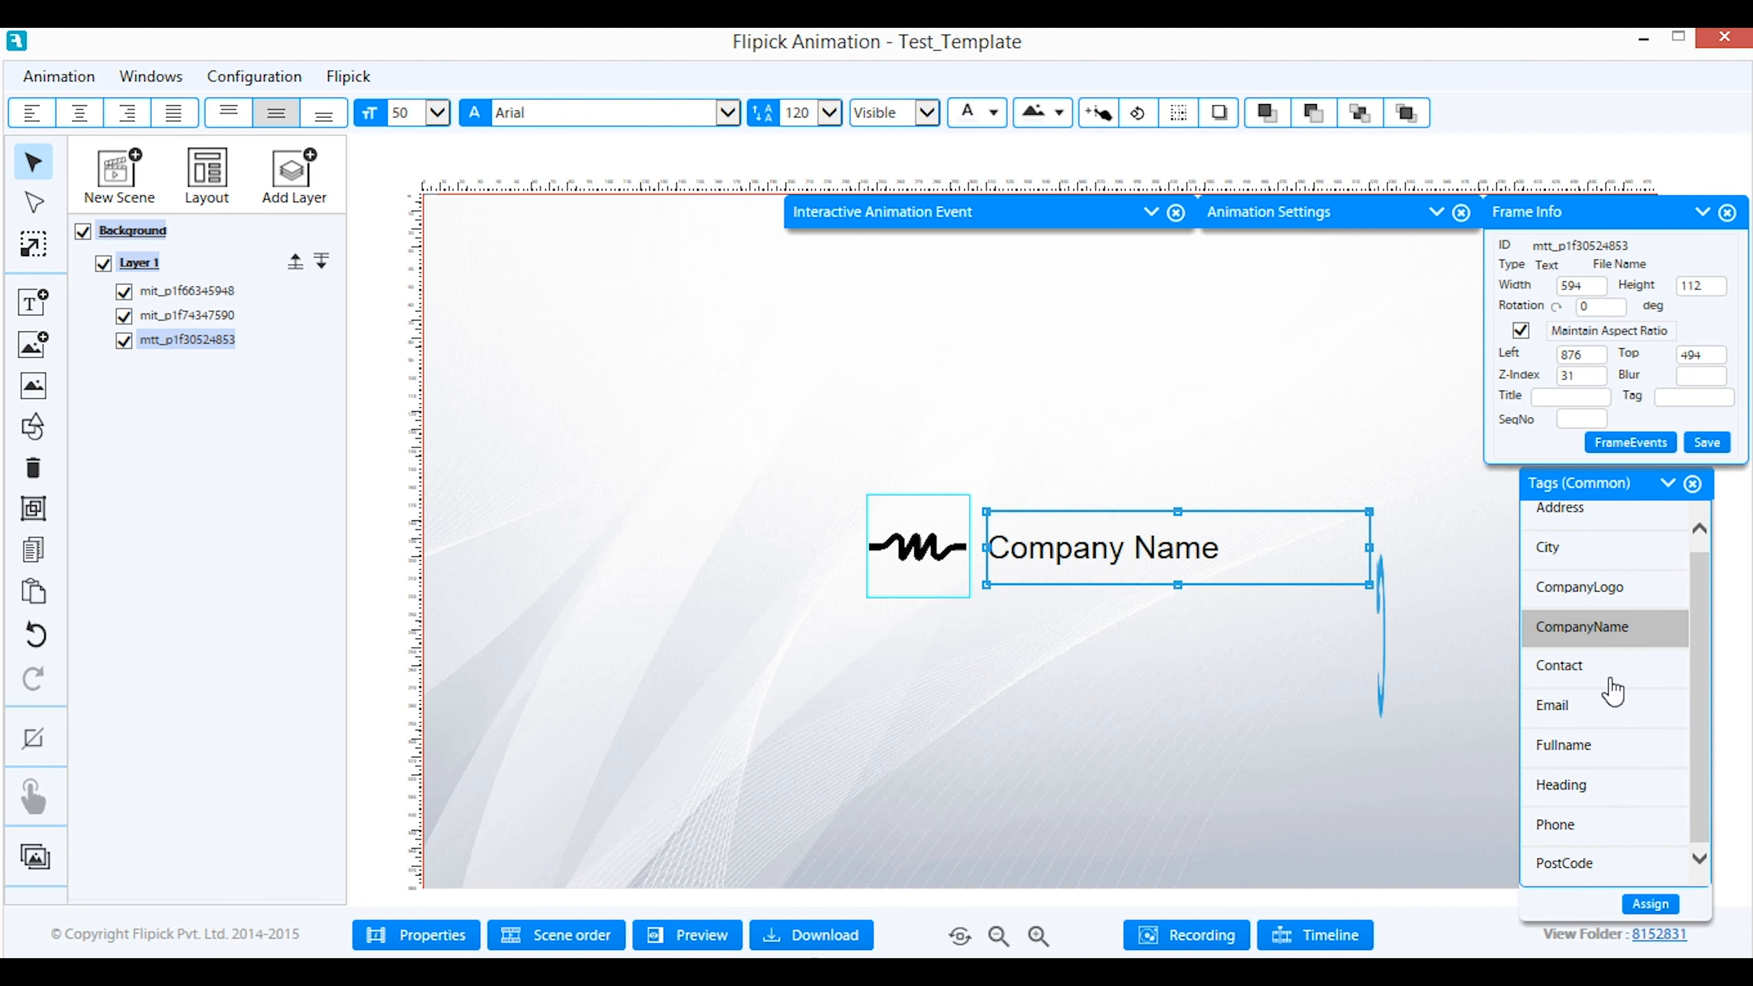
{"action": "left_click", "coordinate": [1650, 905]}
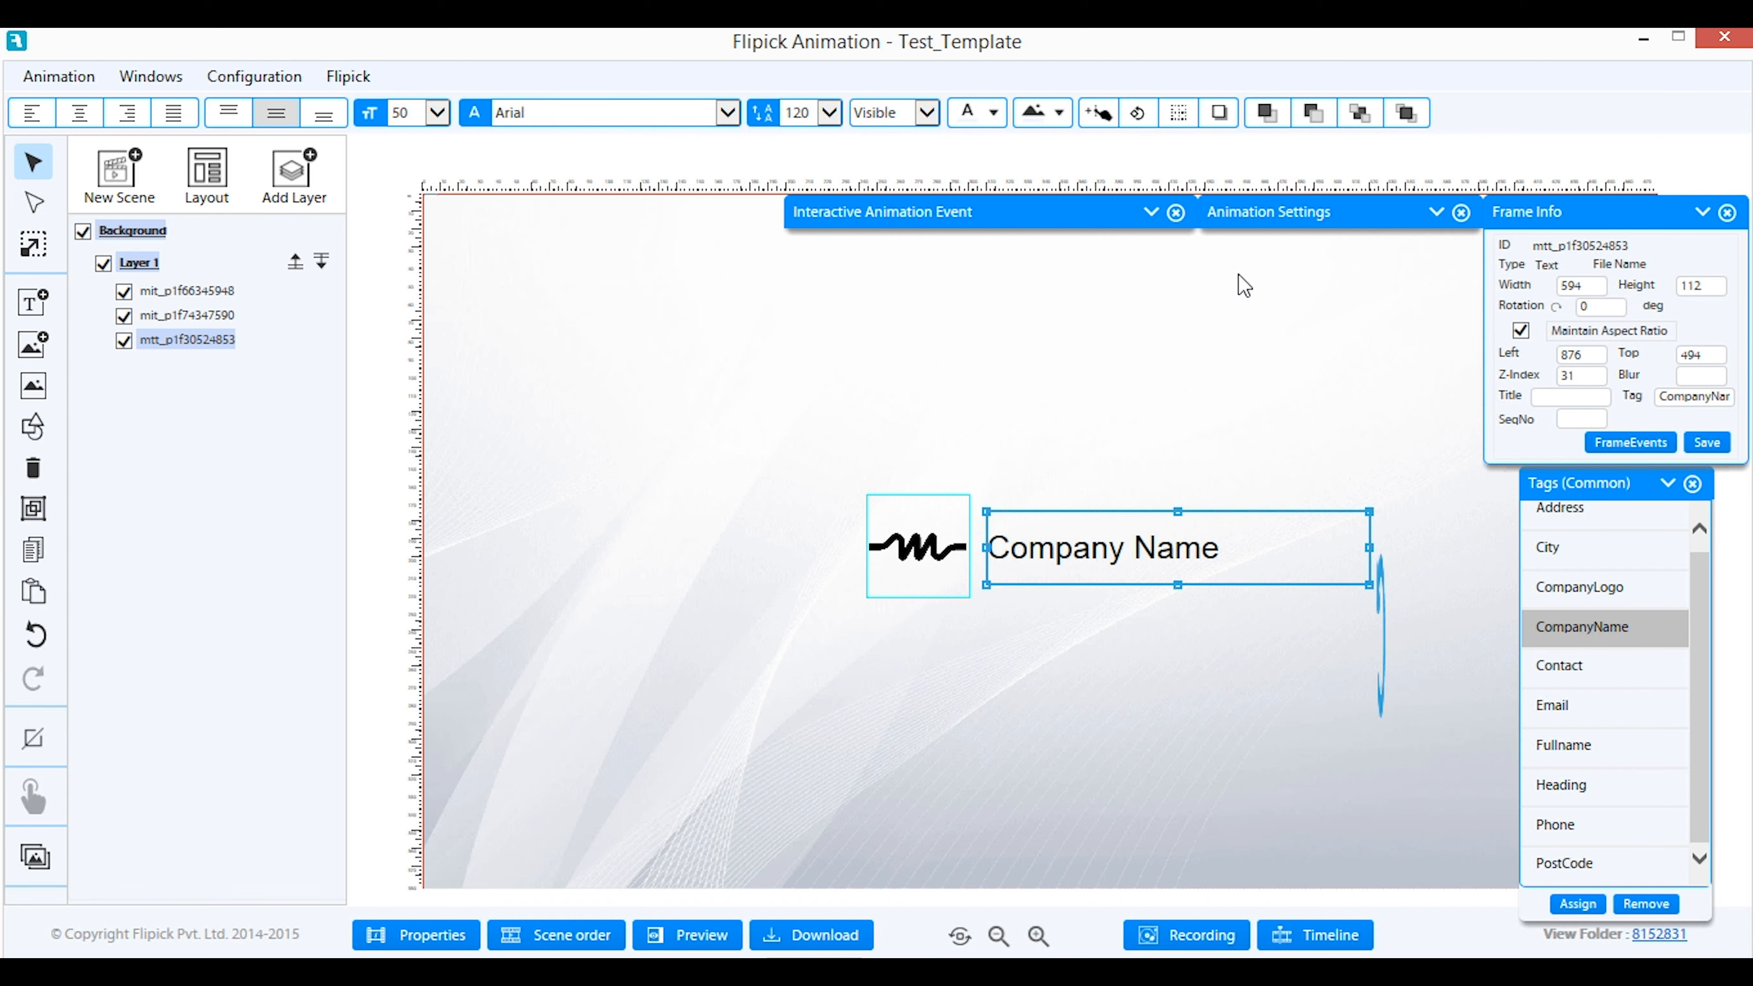
Open the timeline of the Background_custom animation event
{"action": "left_click", "coordinate": [1152, 214]}
{"action": "left_click", "coordinate": [929, 435]}
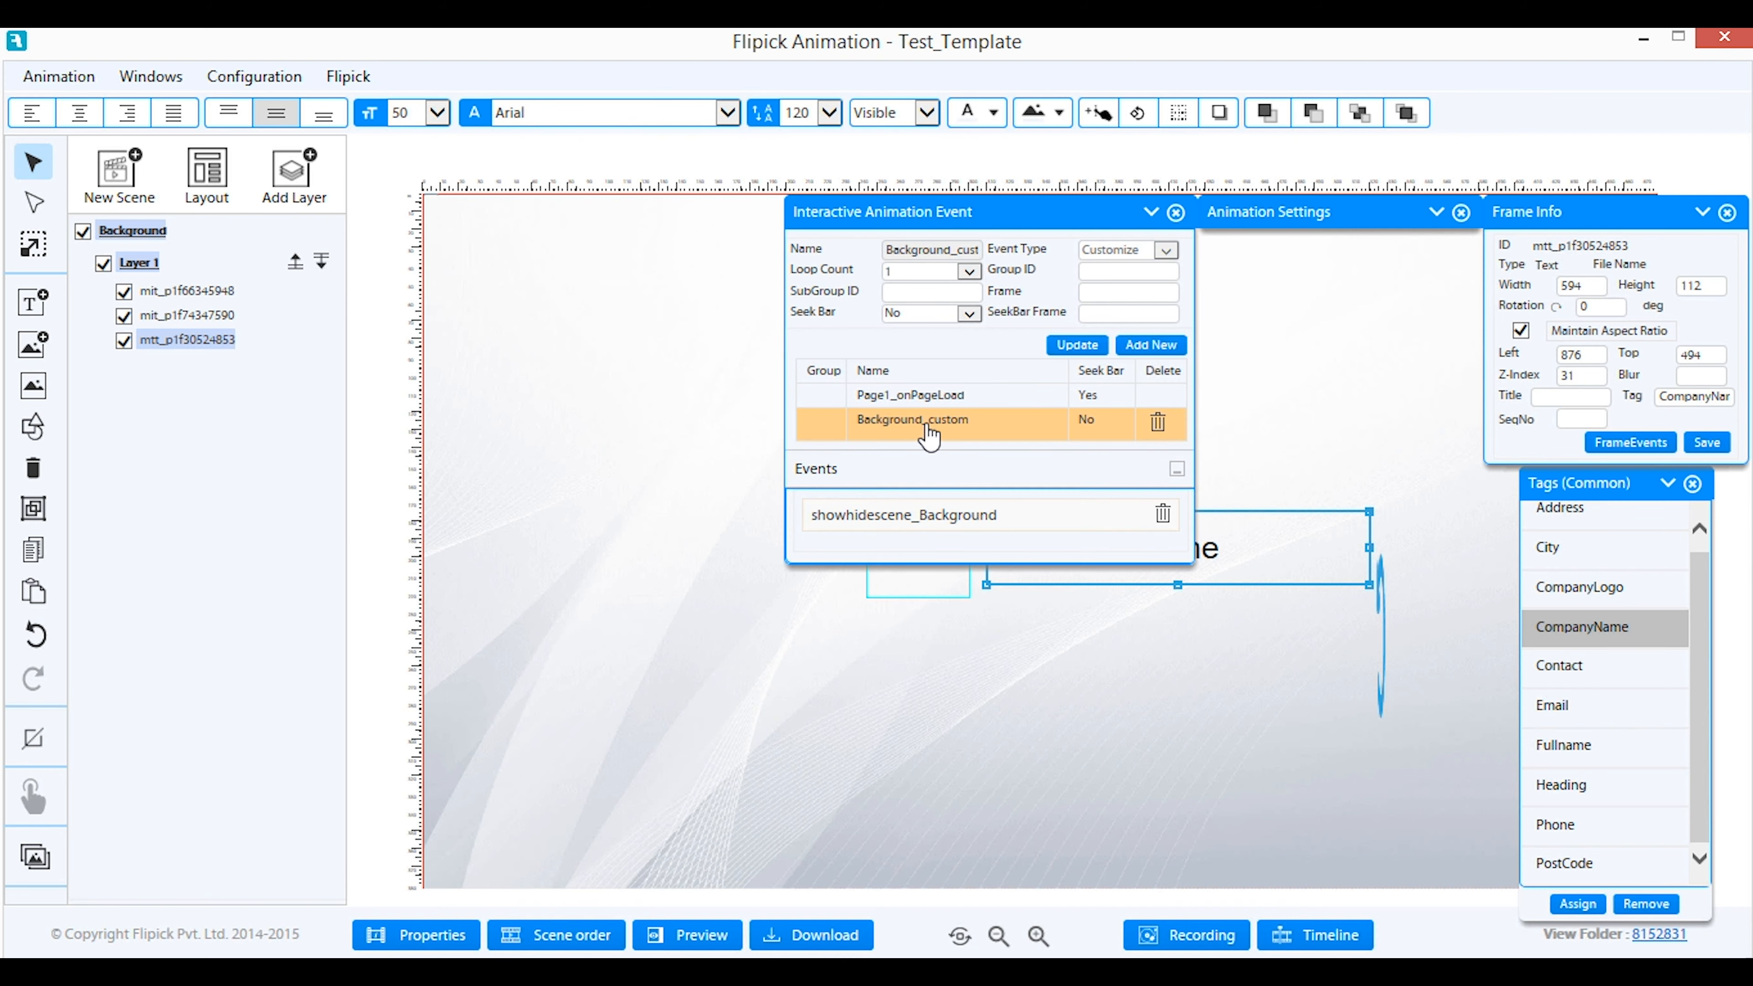
{"action": "left_click", "coordinate": [1322, 939]}
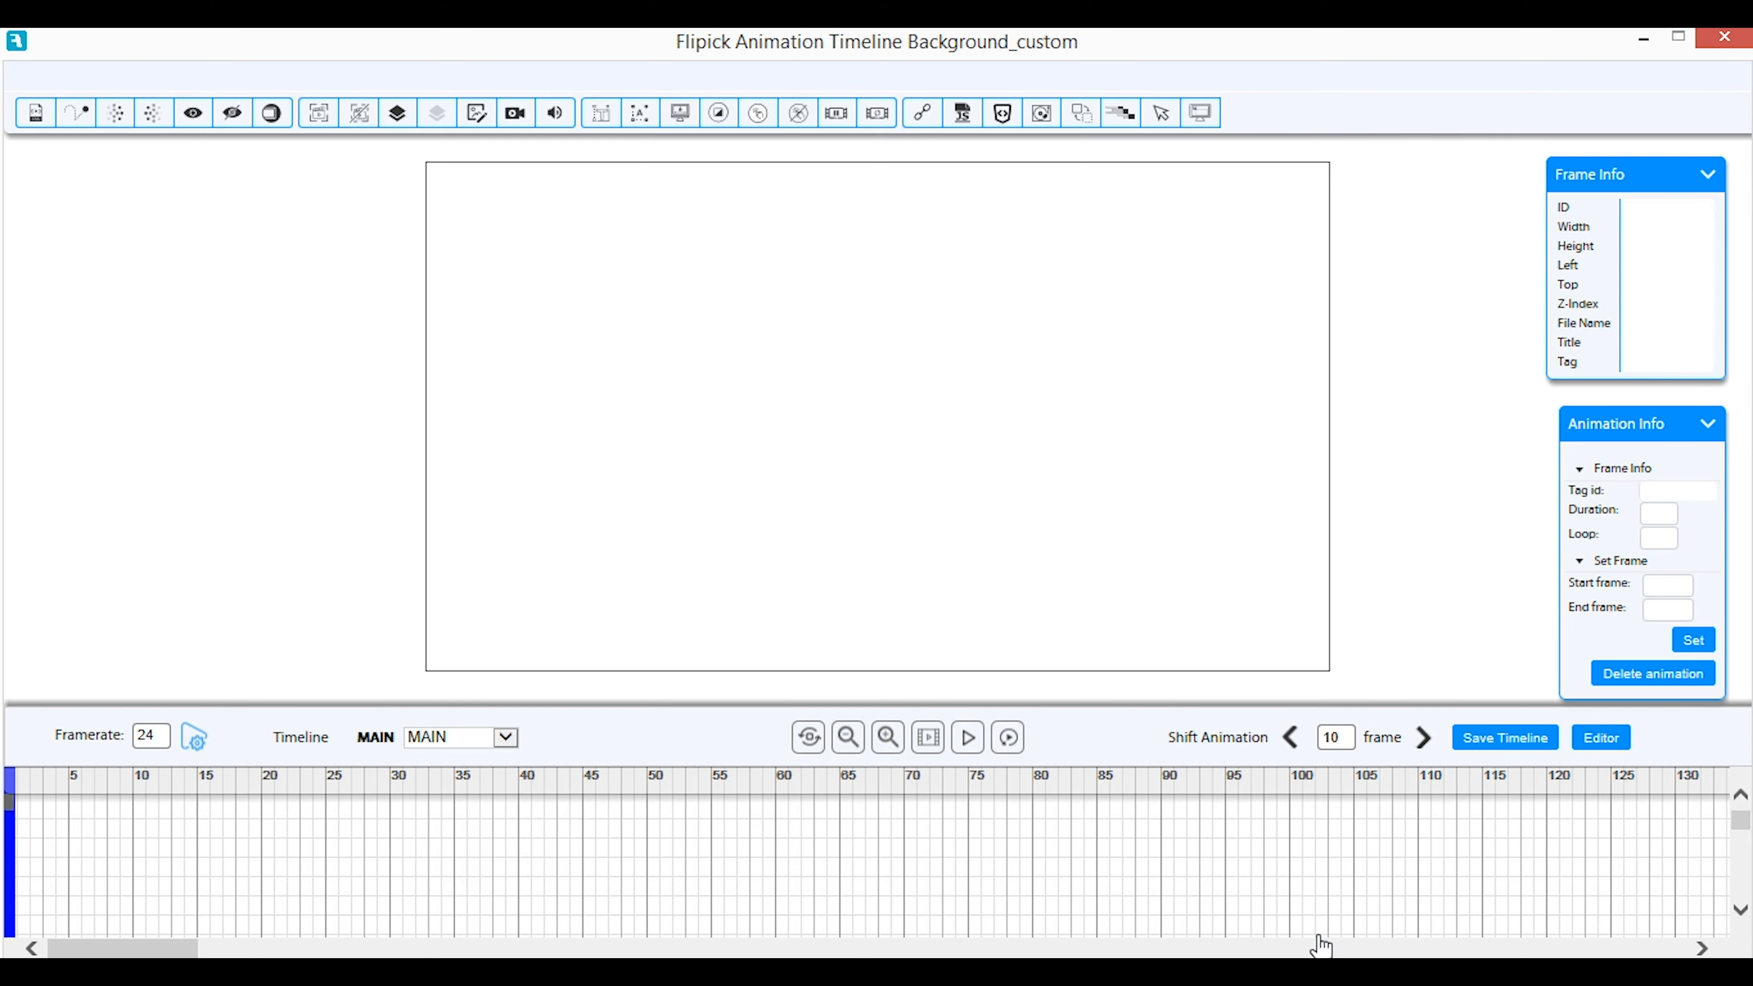
Add a show action for Layer 1 of the Background scene at frame 0 and move its marker one row down
{"action": "left_click", "coordinate": [11, 806]}
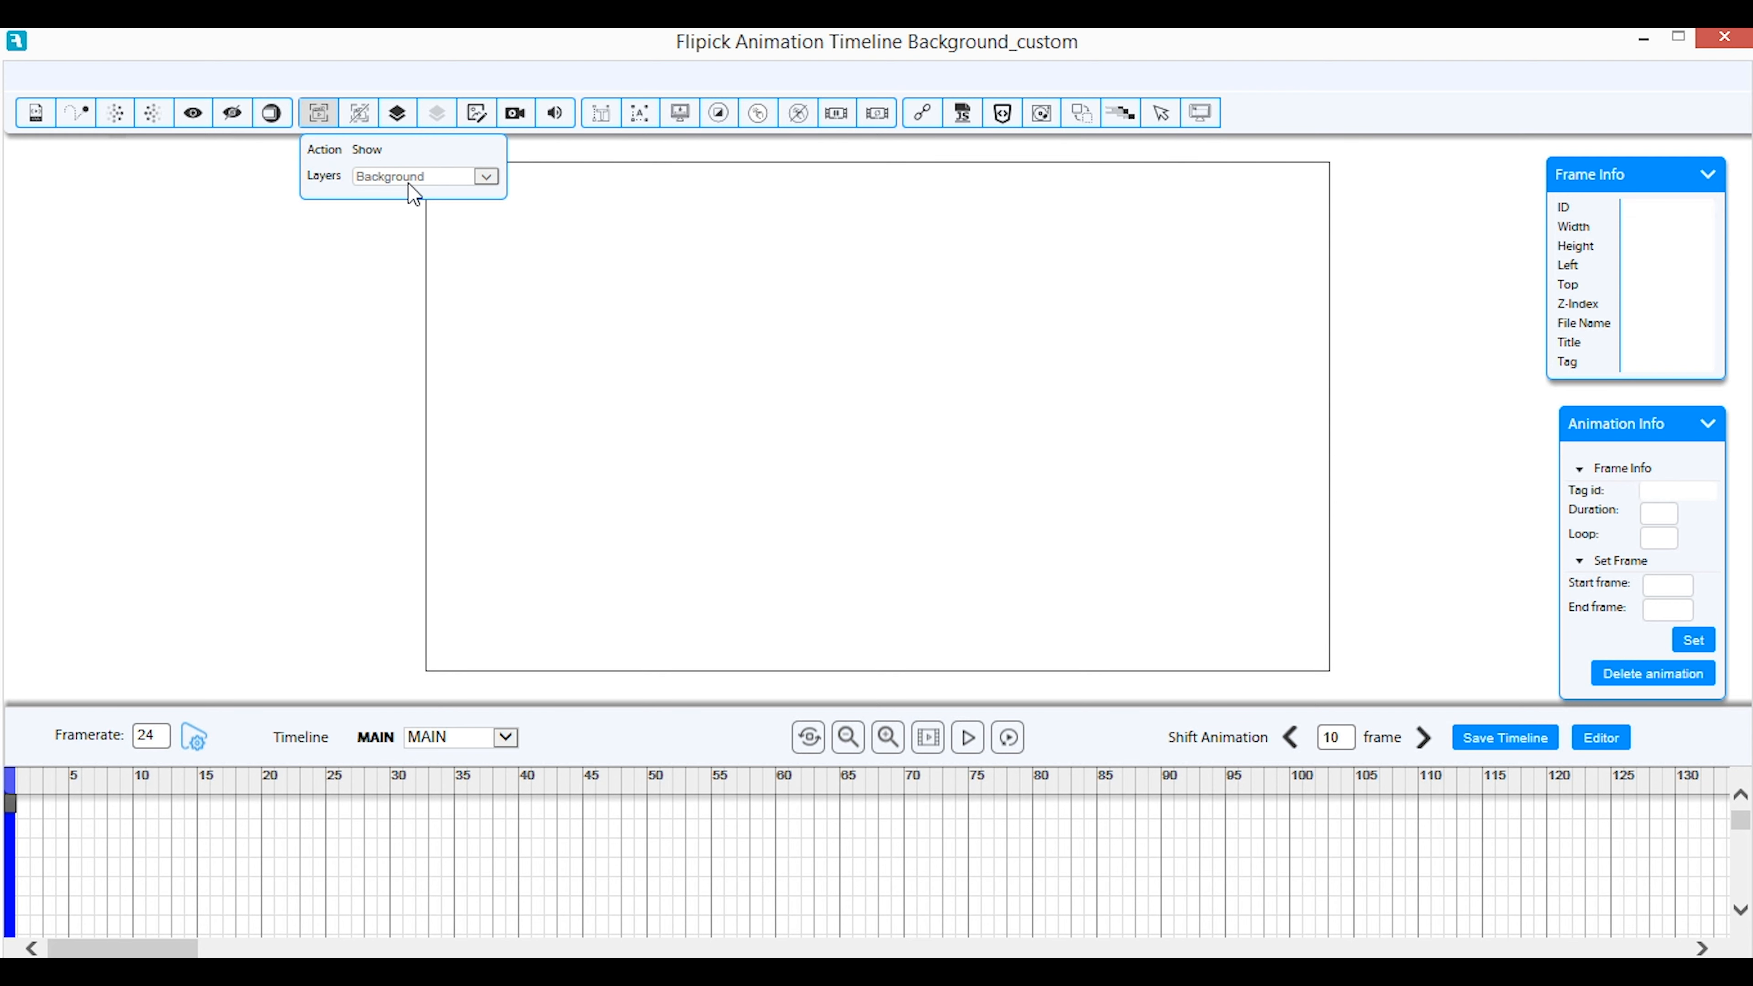
{"action": "left_click", "coordinate": [398, 123]}
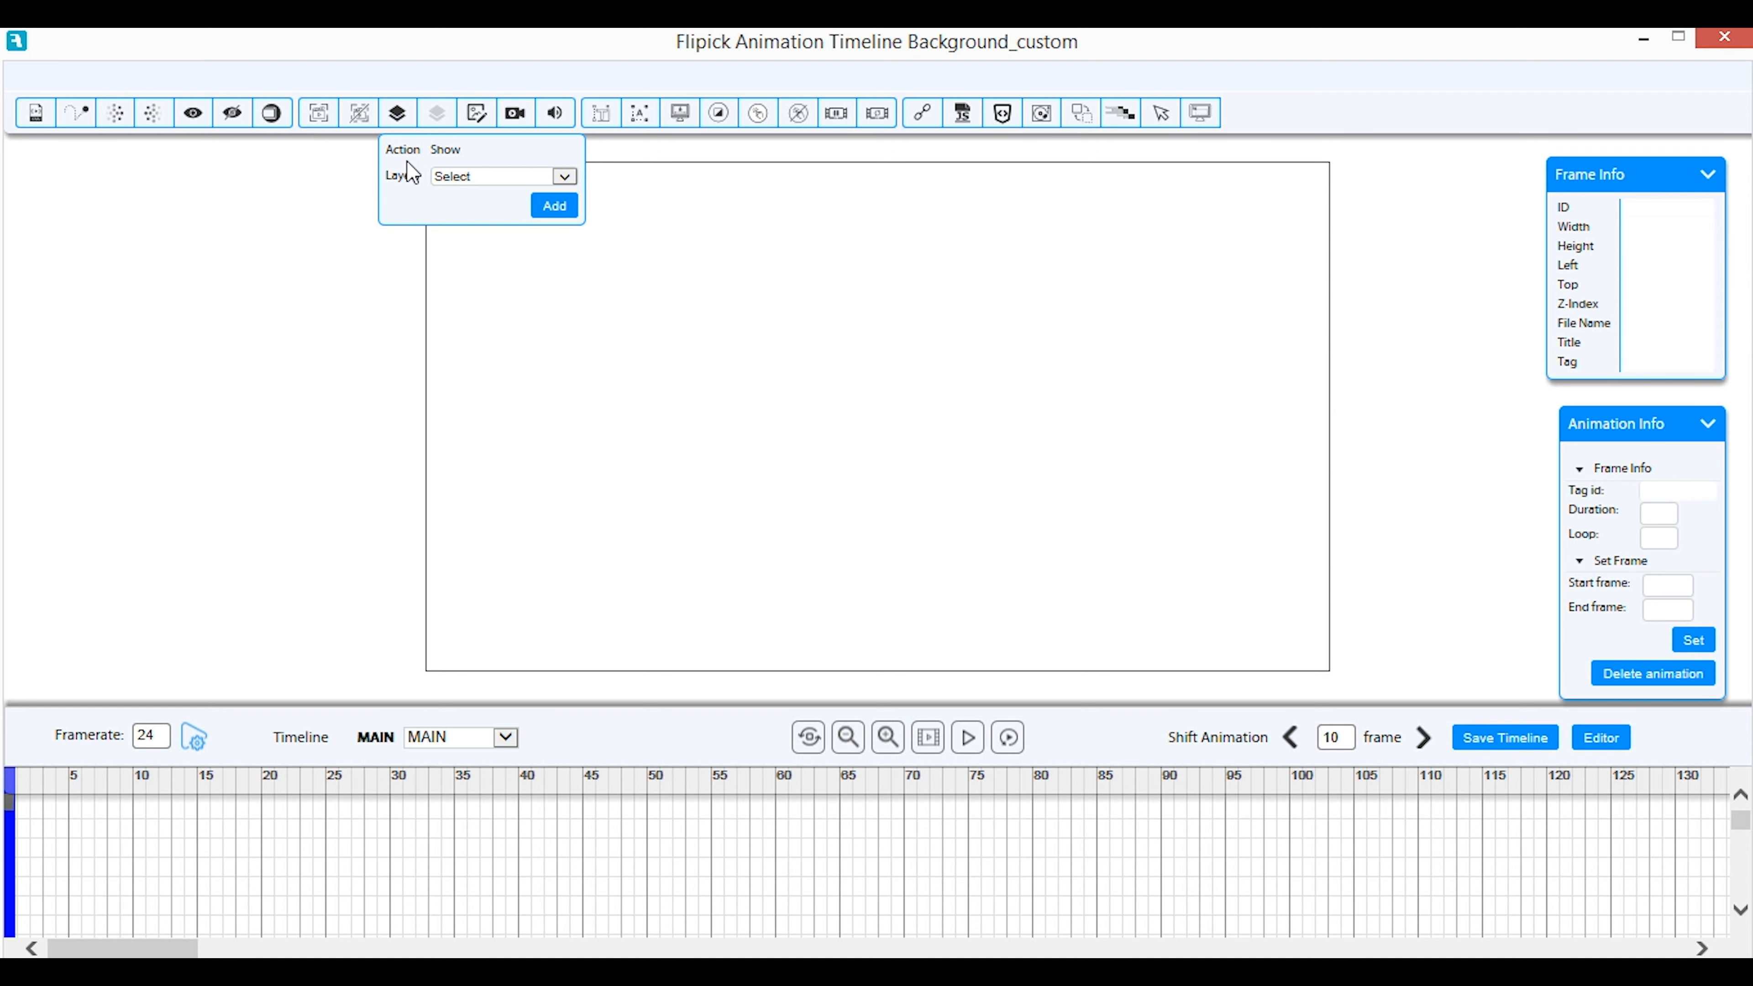
{"action": "left_click", "coordinate": [565, 178]}
{"action": "left_click", "coordinate": [540, 191]}
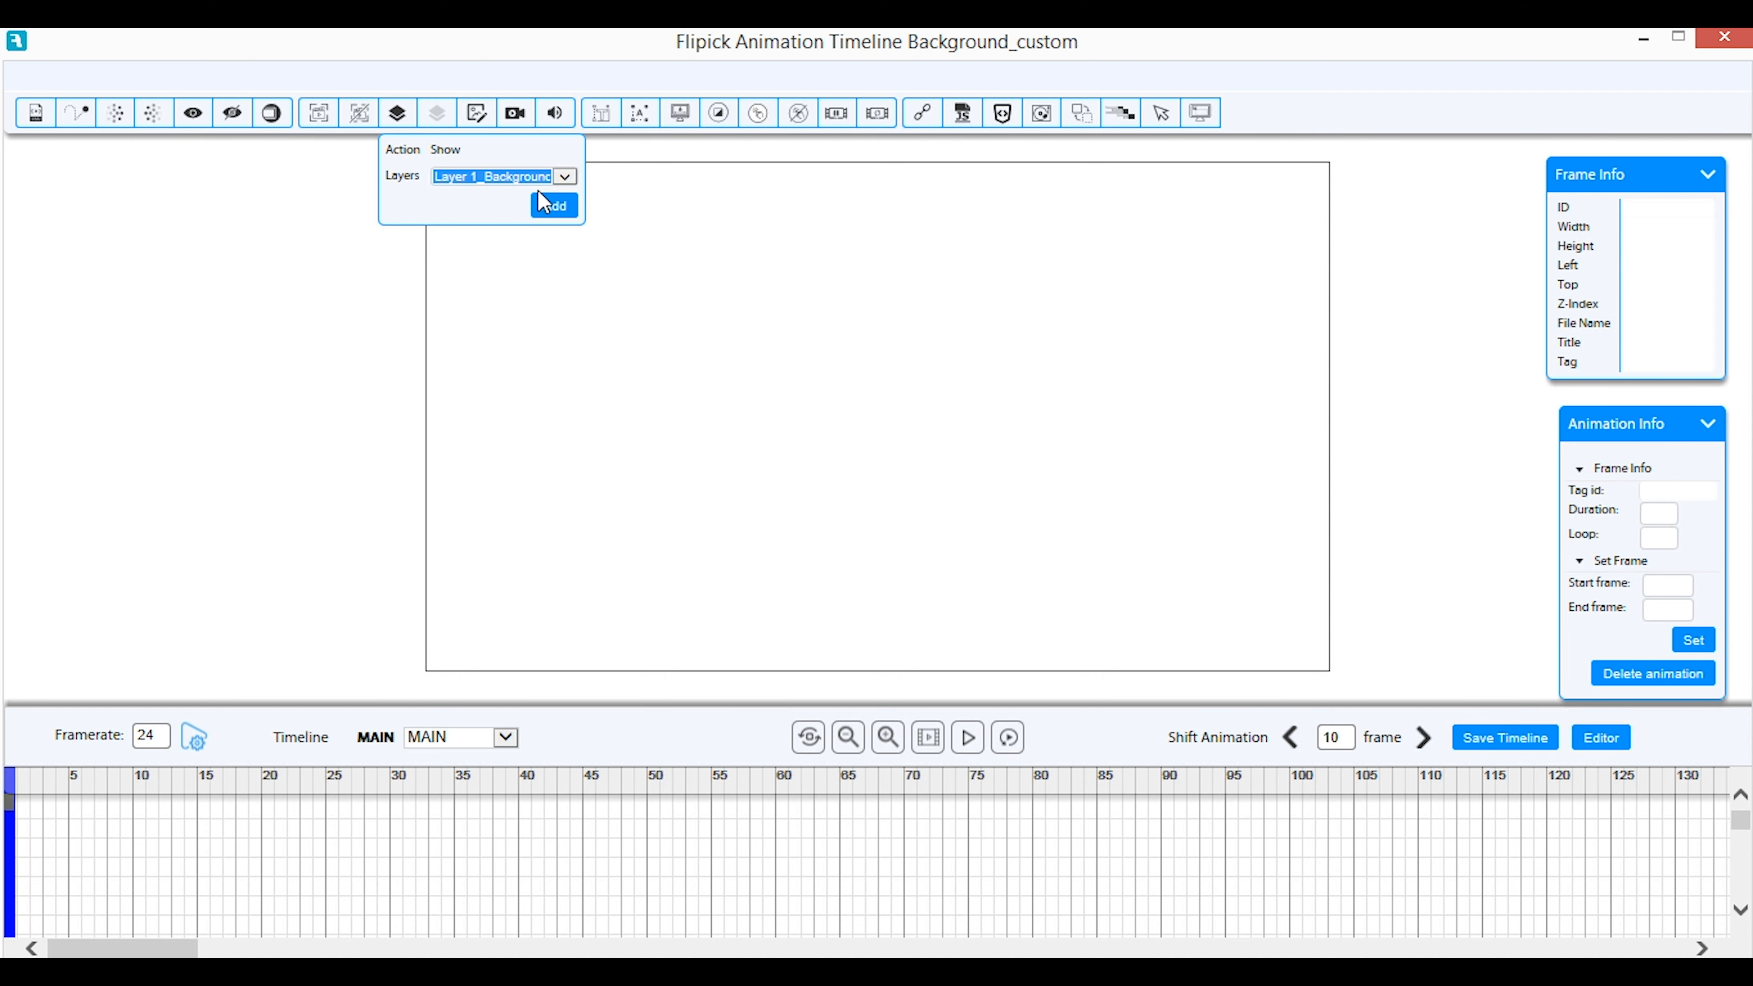
{"action": "left_click", "coordinate": [550, 208]}
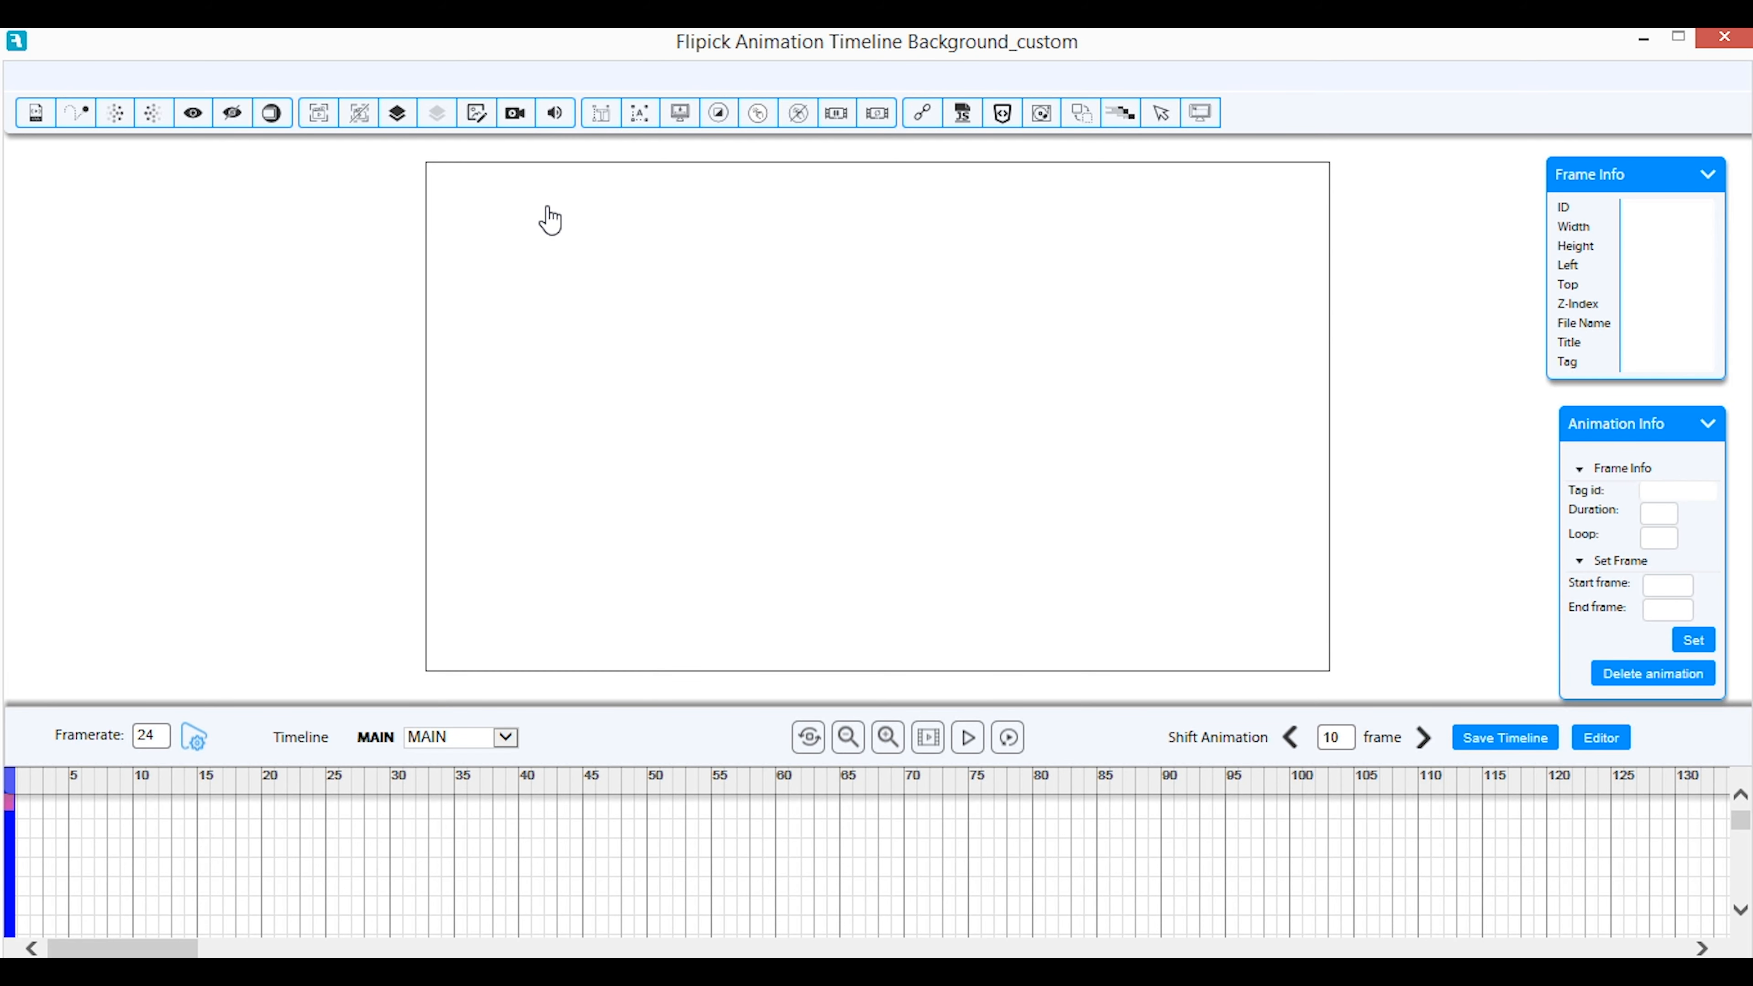
{"action": "left_click", "coordinate": [10, 804]}
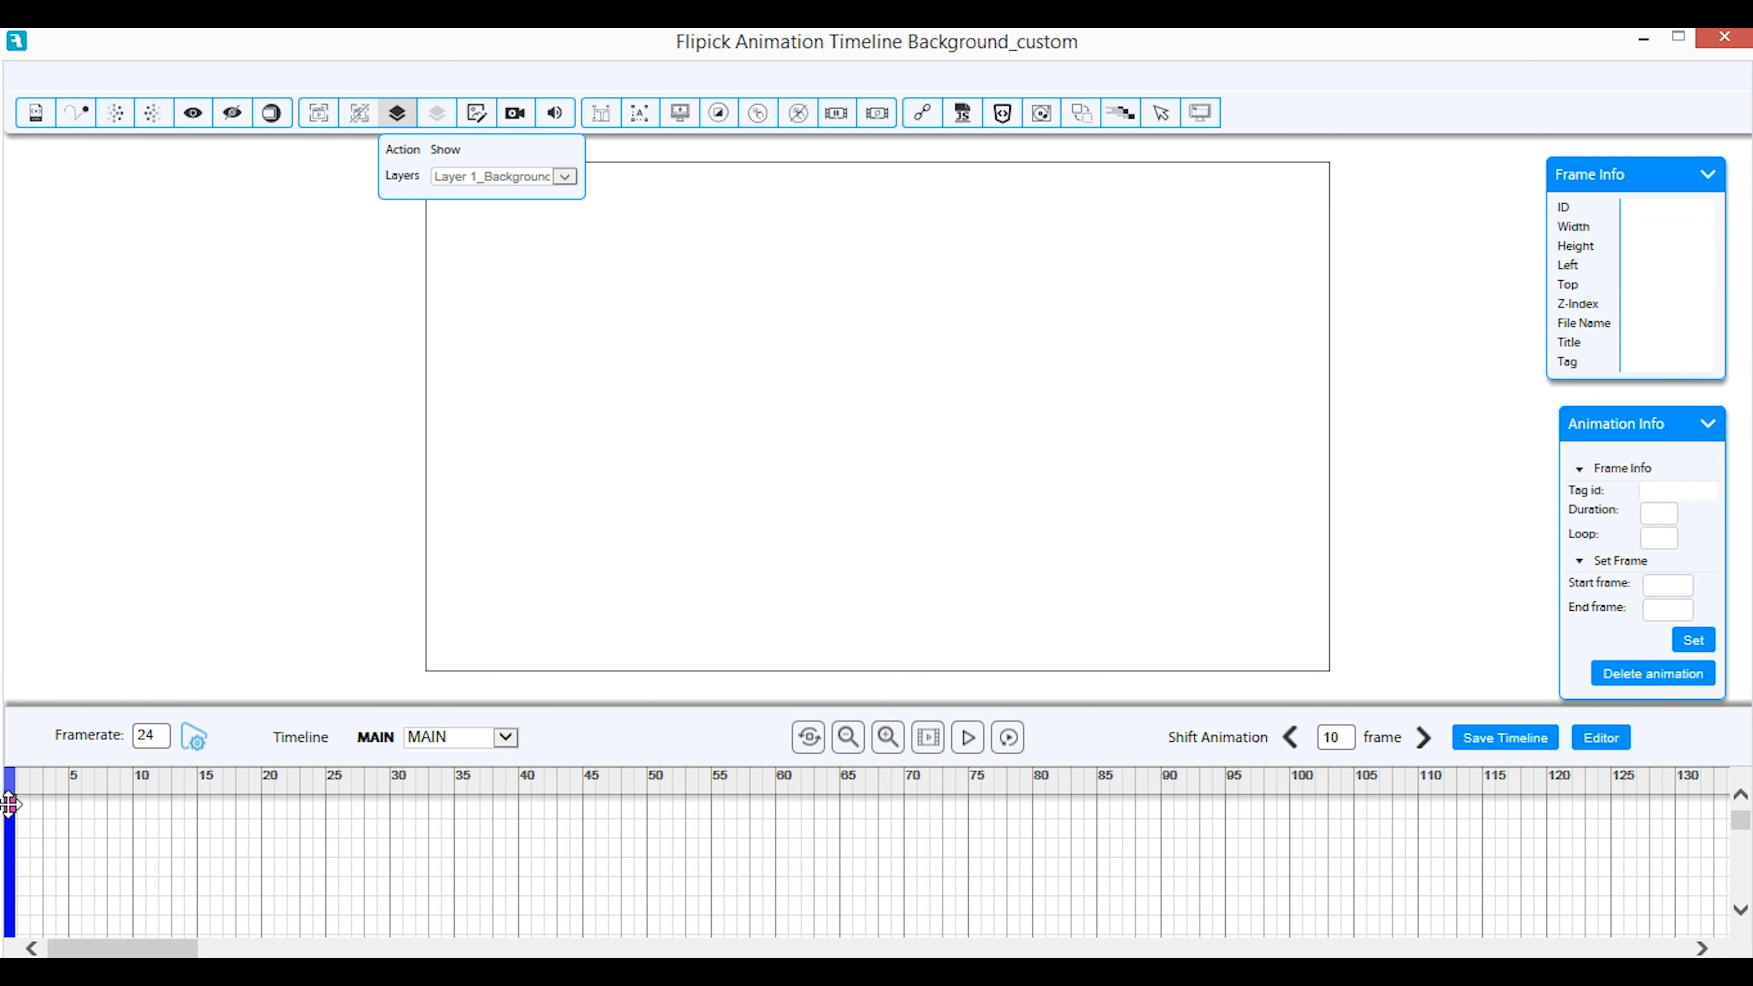
{"action": "left_click_drag", "start_coordinate": [8, 809], "coordinate": [8, 837]}
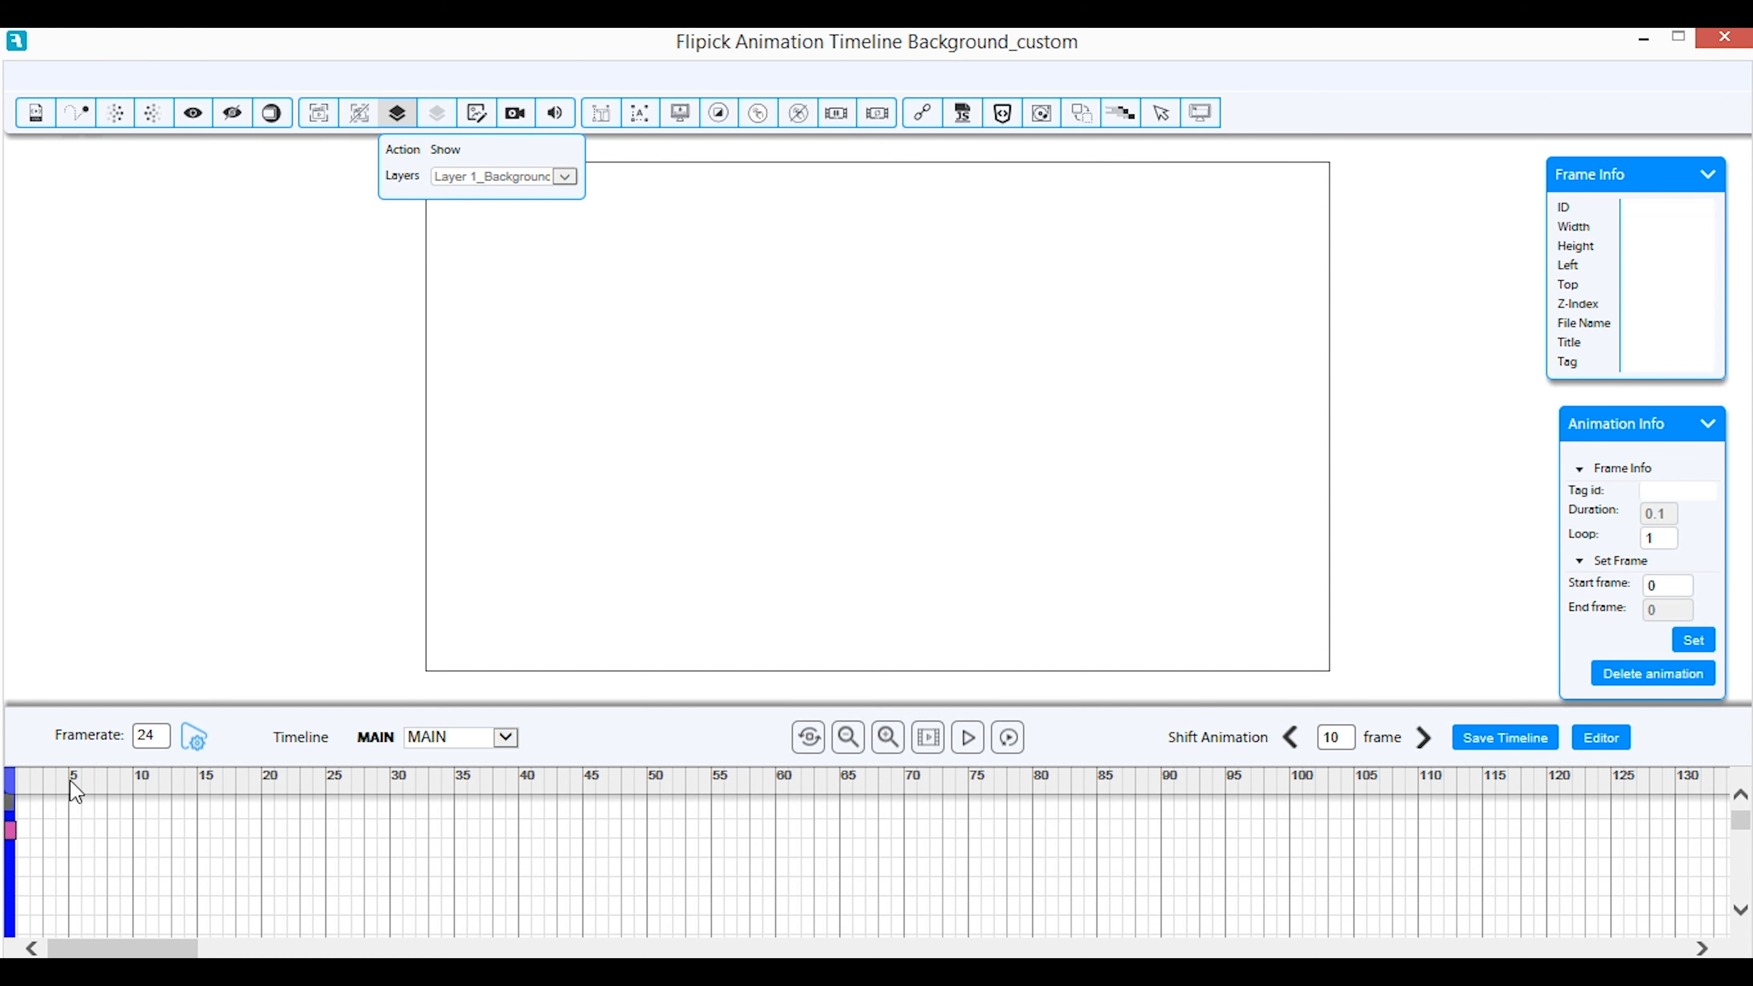
Switch the timeline to its animation editing view showing the Background scene and its layer list
{"action": "left_click", "coordinate": [196, 741]}
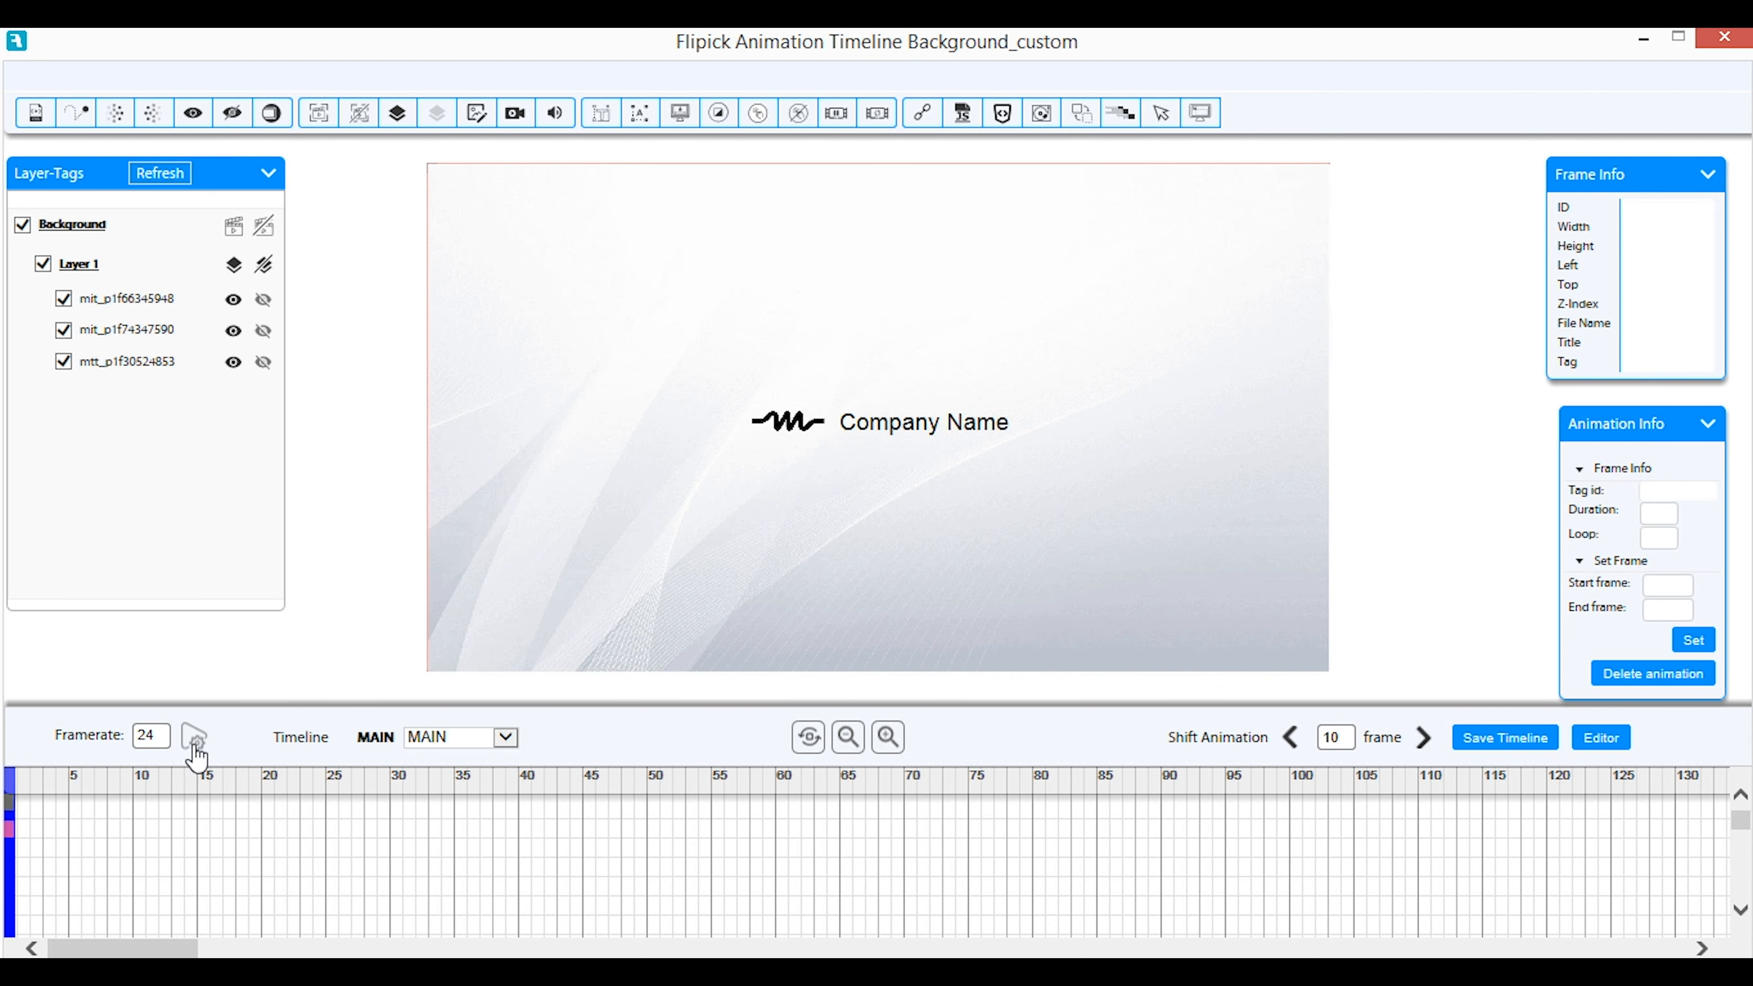
{"action": "left_click", "coordinate": [195, 746]}
{"action": "left_click", "coordinate": [196, 746]}
Add a Fade In to the background image from frame 0 to 15 and move its bar one row down
{"action": "left_click", "coordinate": [122, 299]}
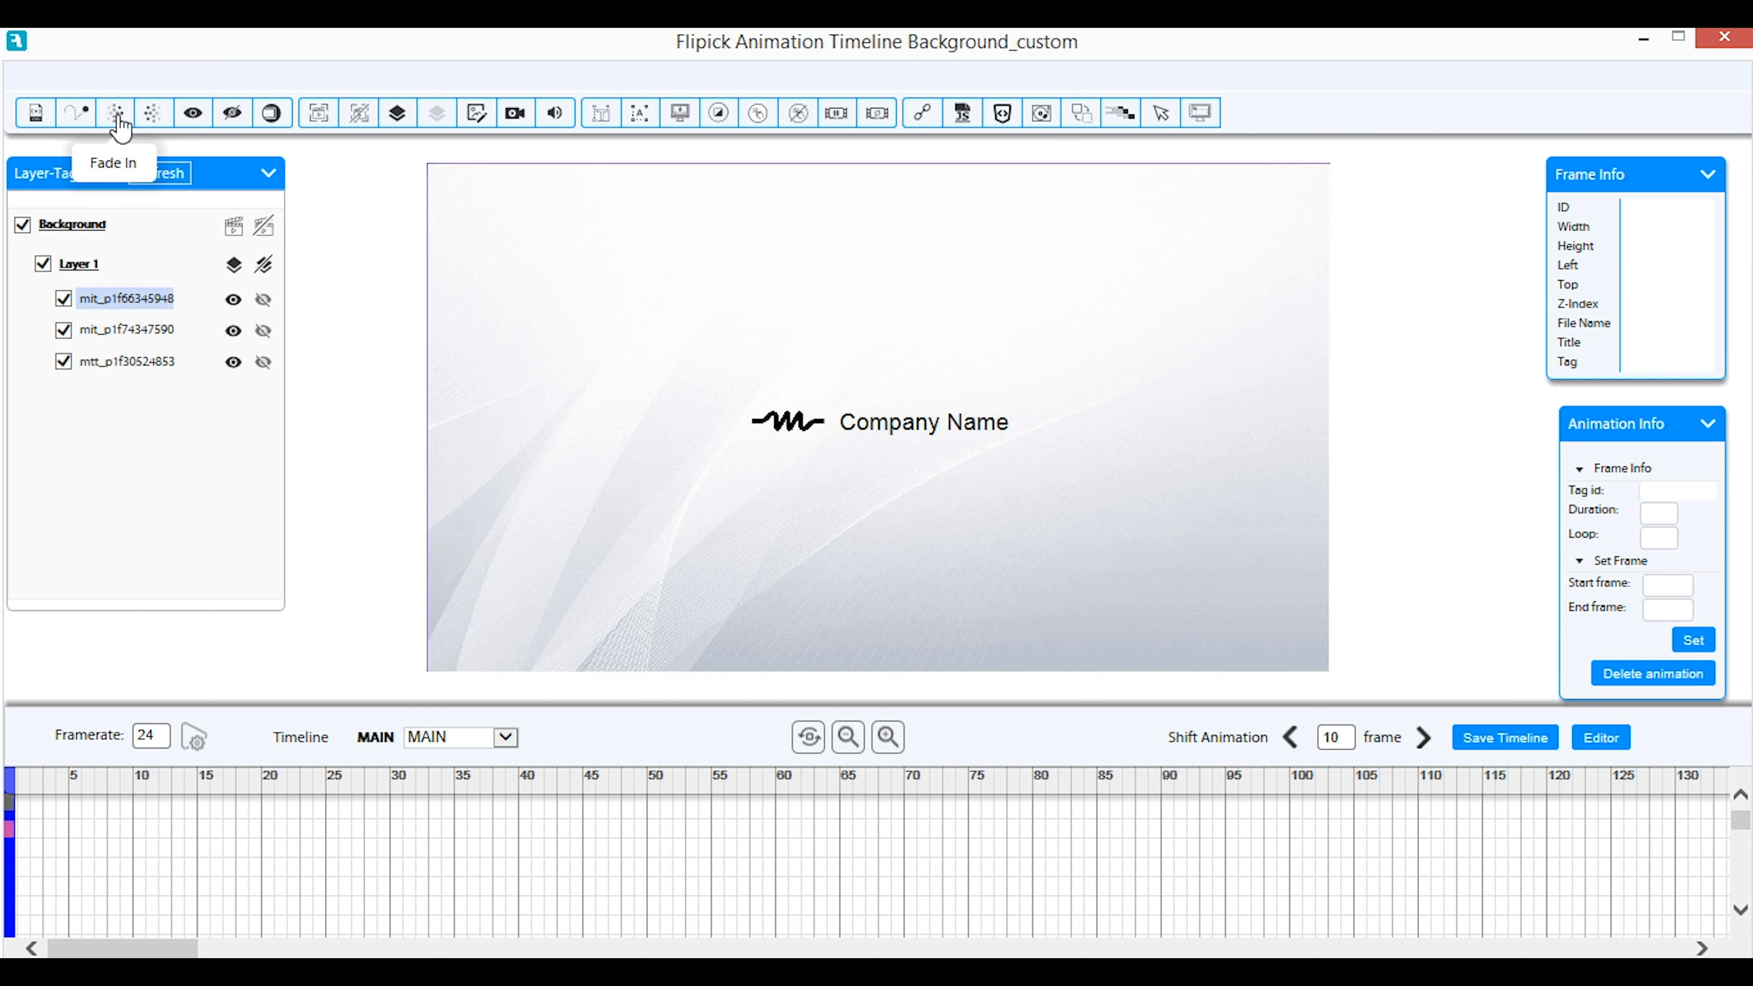
{"action": "left_click", "coordinate": [63, 299]}
{"action": "left_click", "coordinate": [72, 317]}
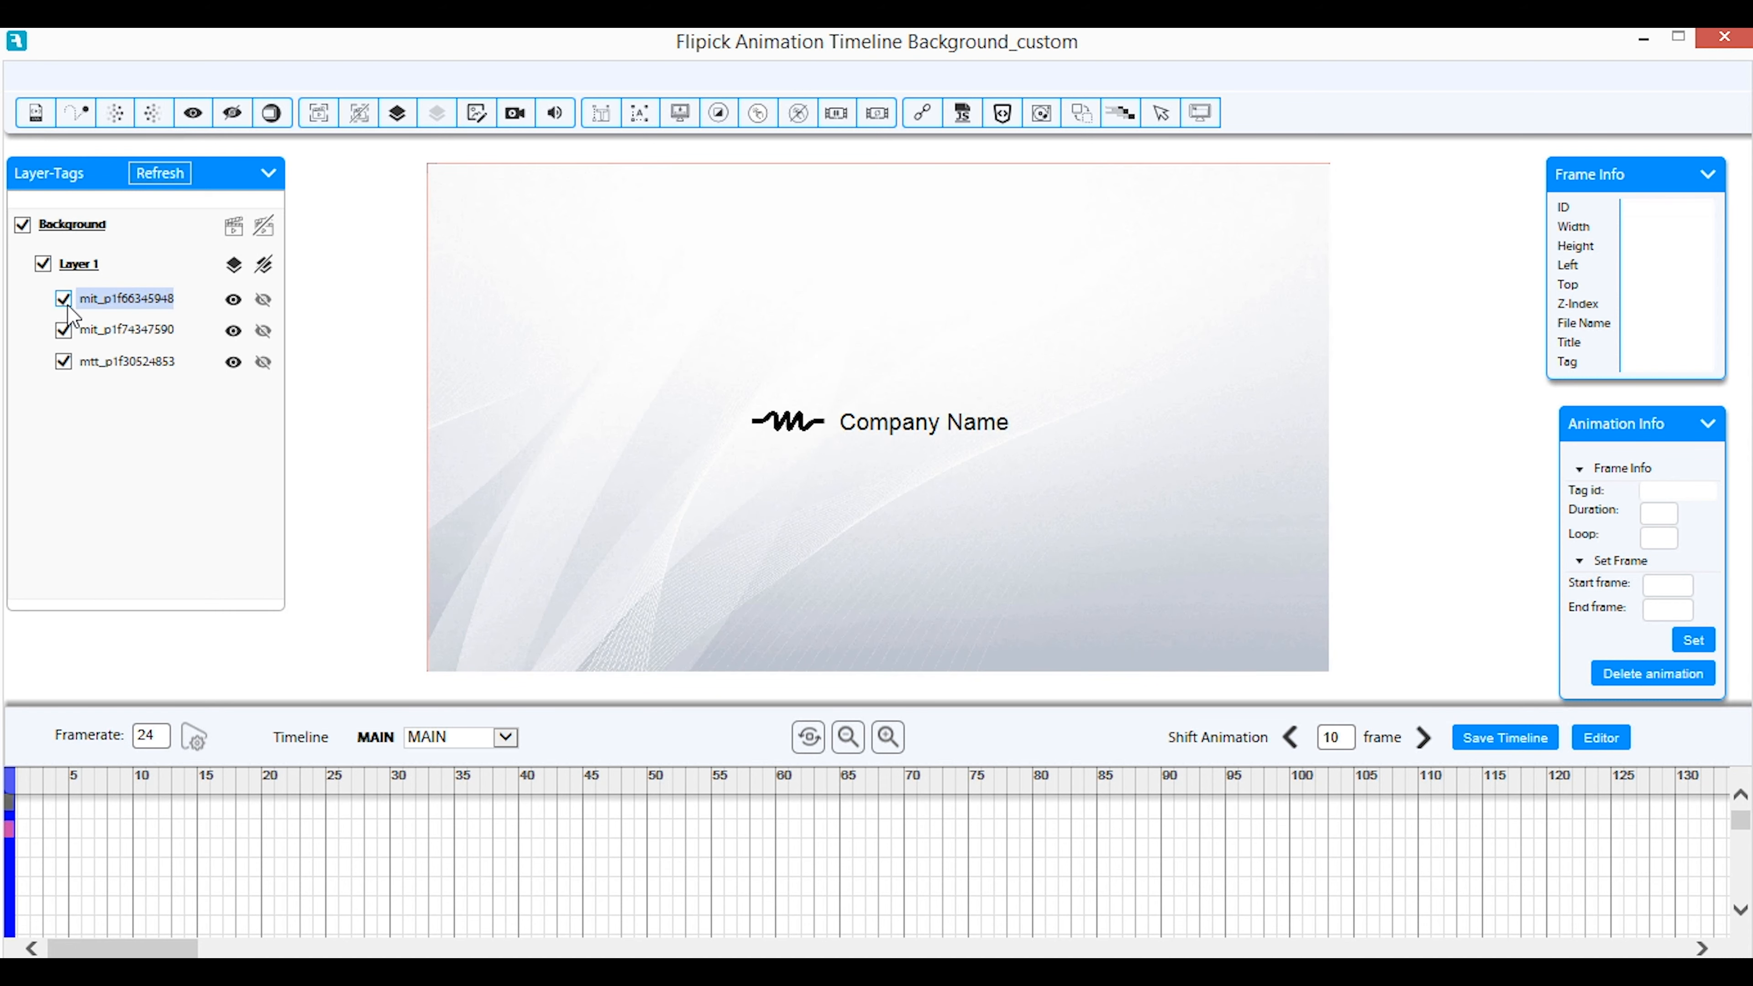
{"action": "left_click", "coordinate": [63, 299]}
{"action": "left_click", "coordinate": [66, 303]}
{"action": "left_click", "coordinate": [116, 114]}
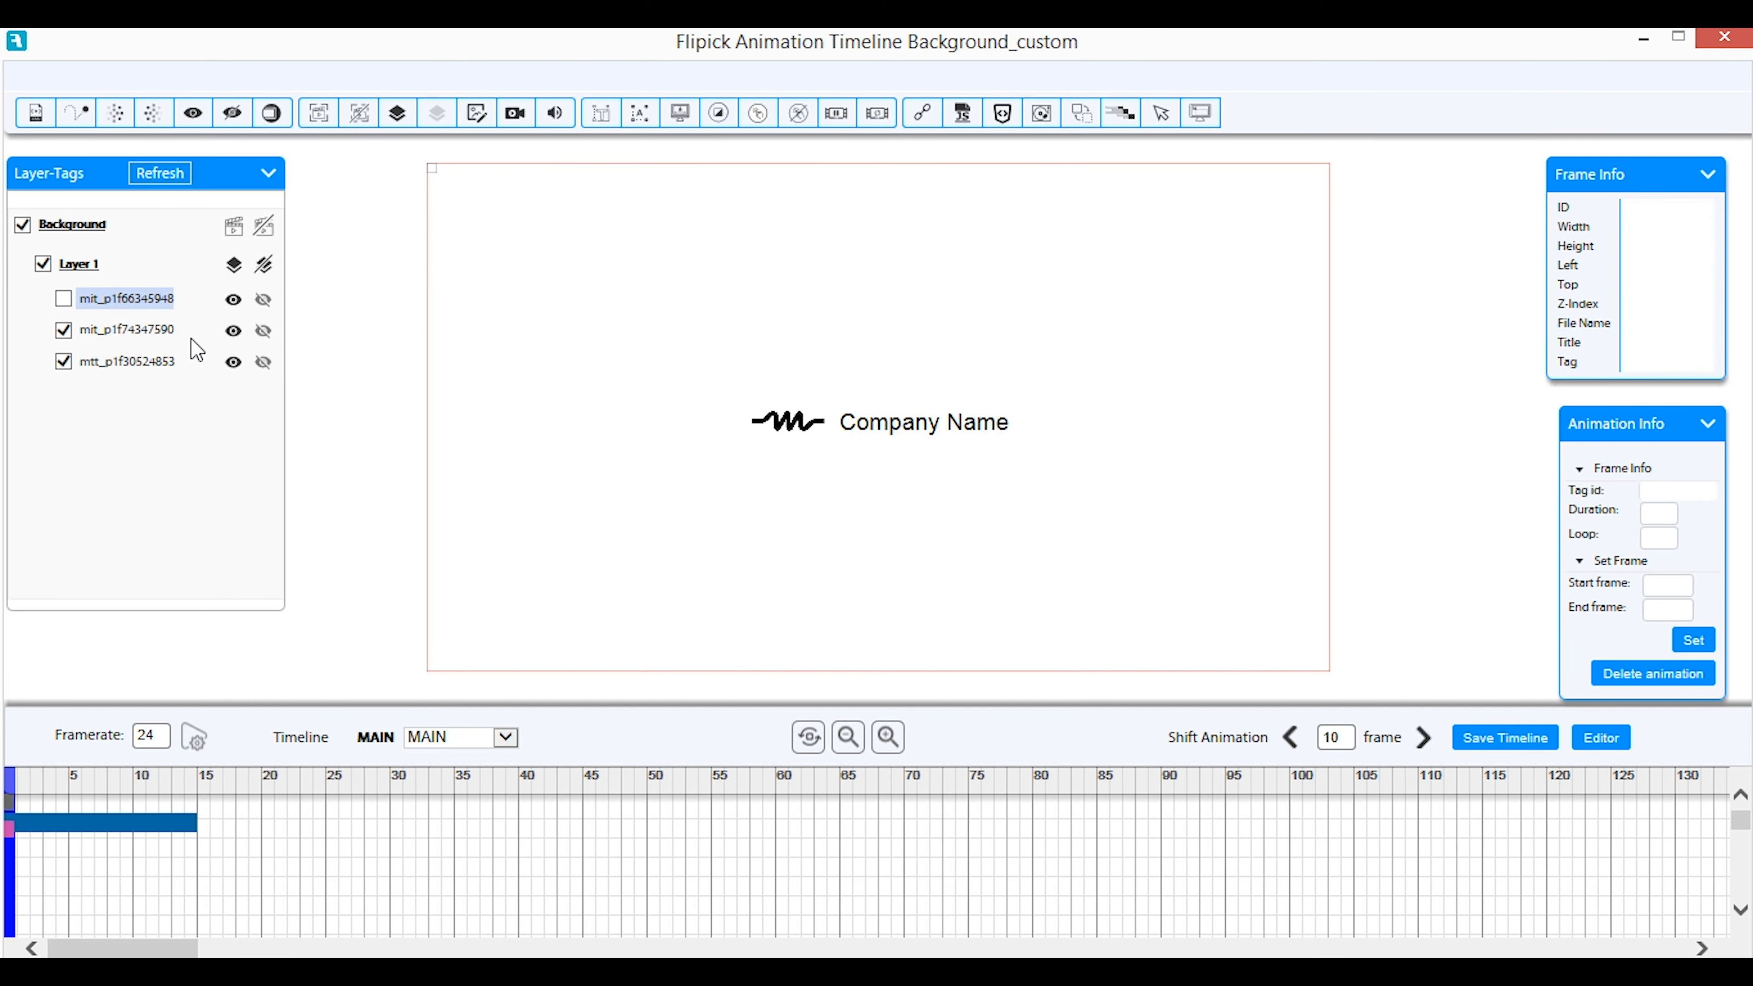
{"action": "left_click", "coordinate": [101, 828]}
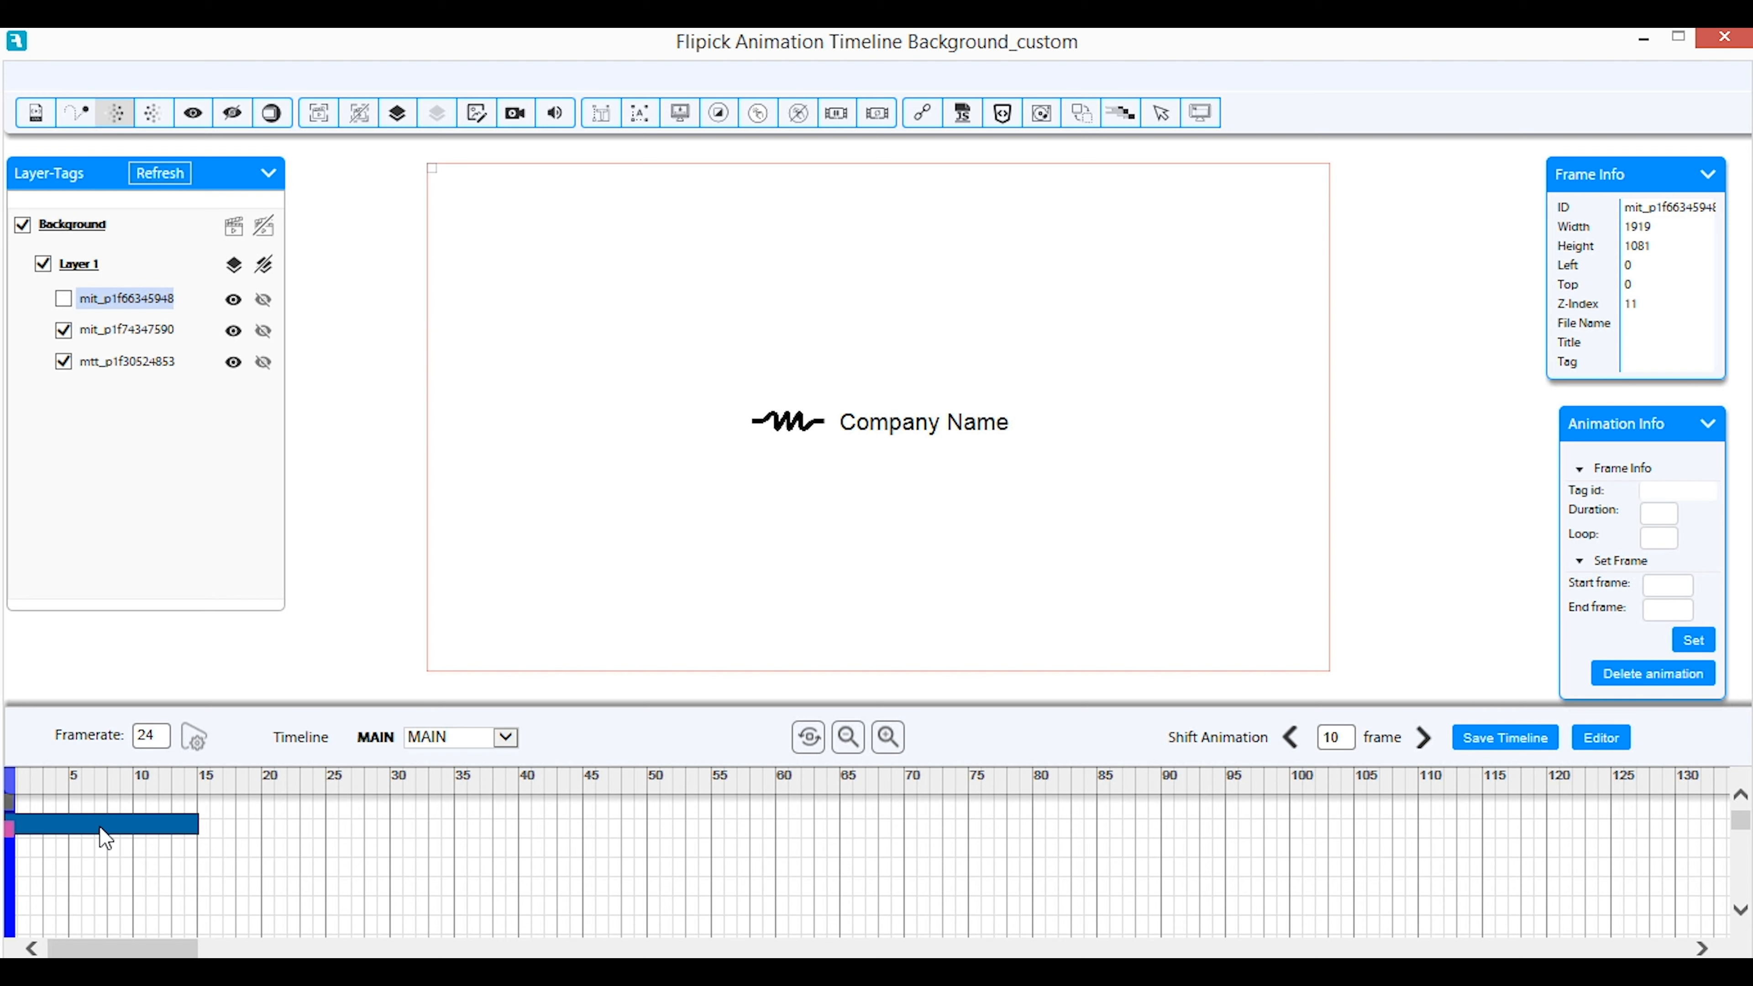
{"action": "left_click_drag", "start_coordinate": [100, 828], "coordinate": [98, 851]}
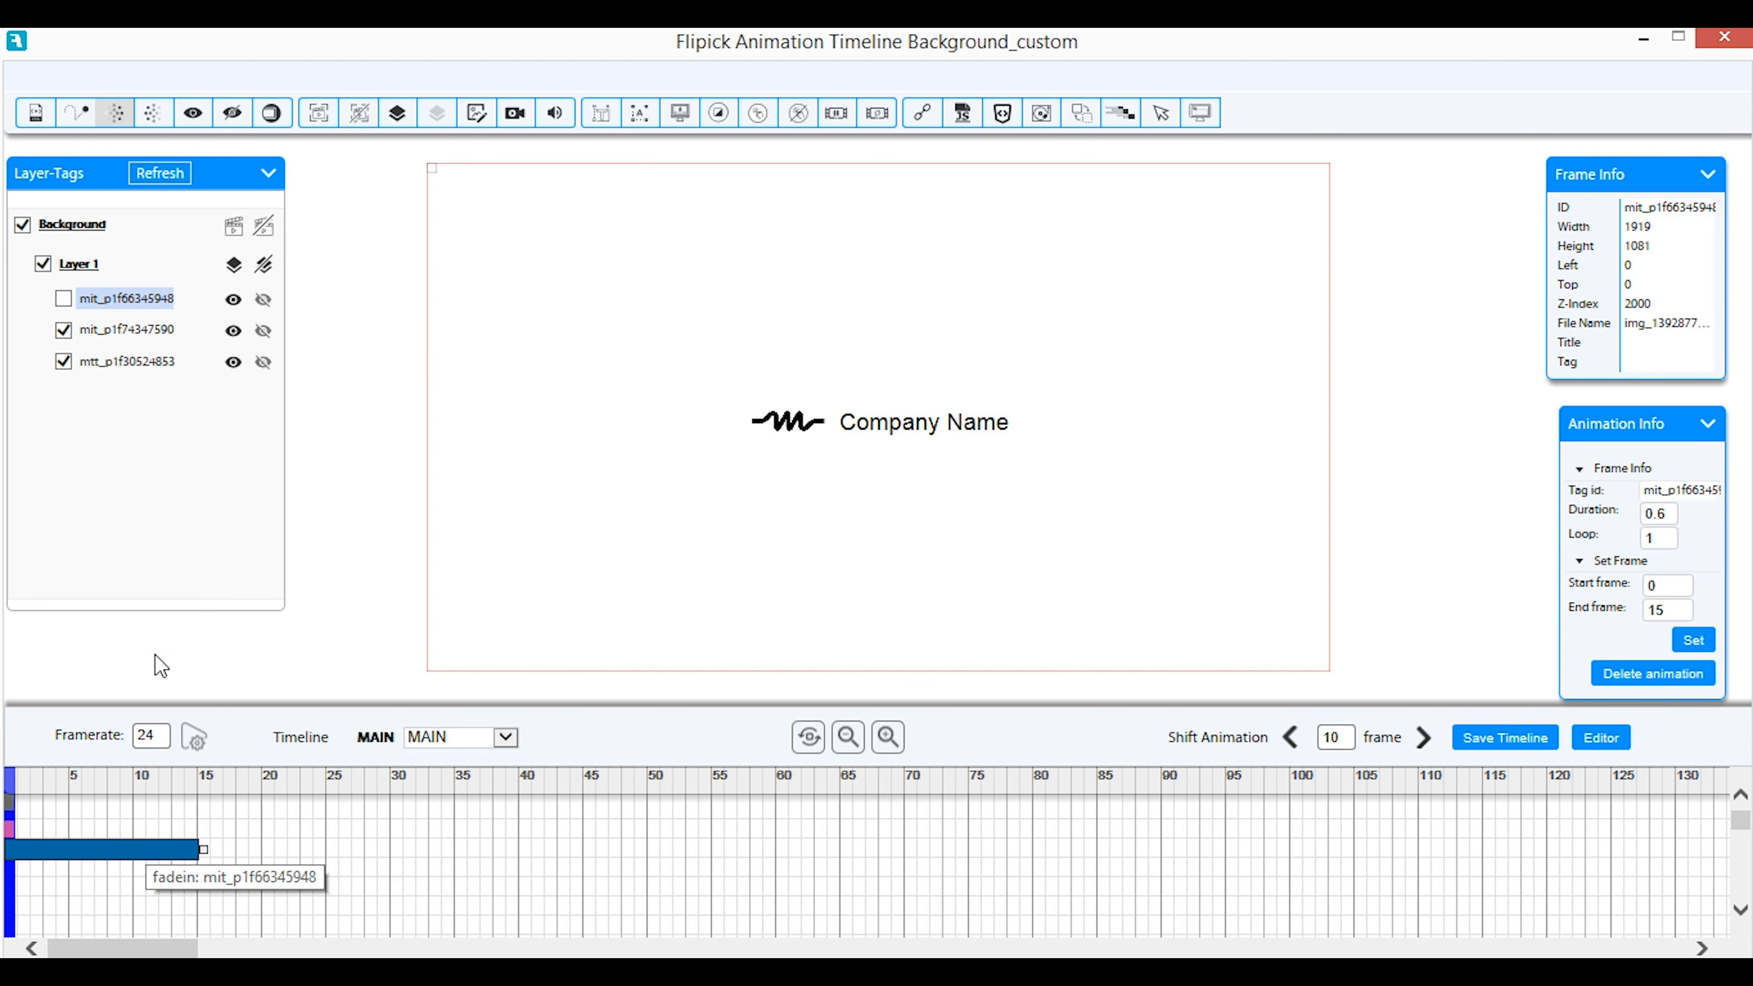
Add a CSS animation with ease timing to the company logo from frame 0 to 15 and move its bar one row down
{"action": "left_click", "coordinate": [64, 330]}
{"action": "left_click", "coordinate": [63, 330]}
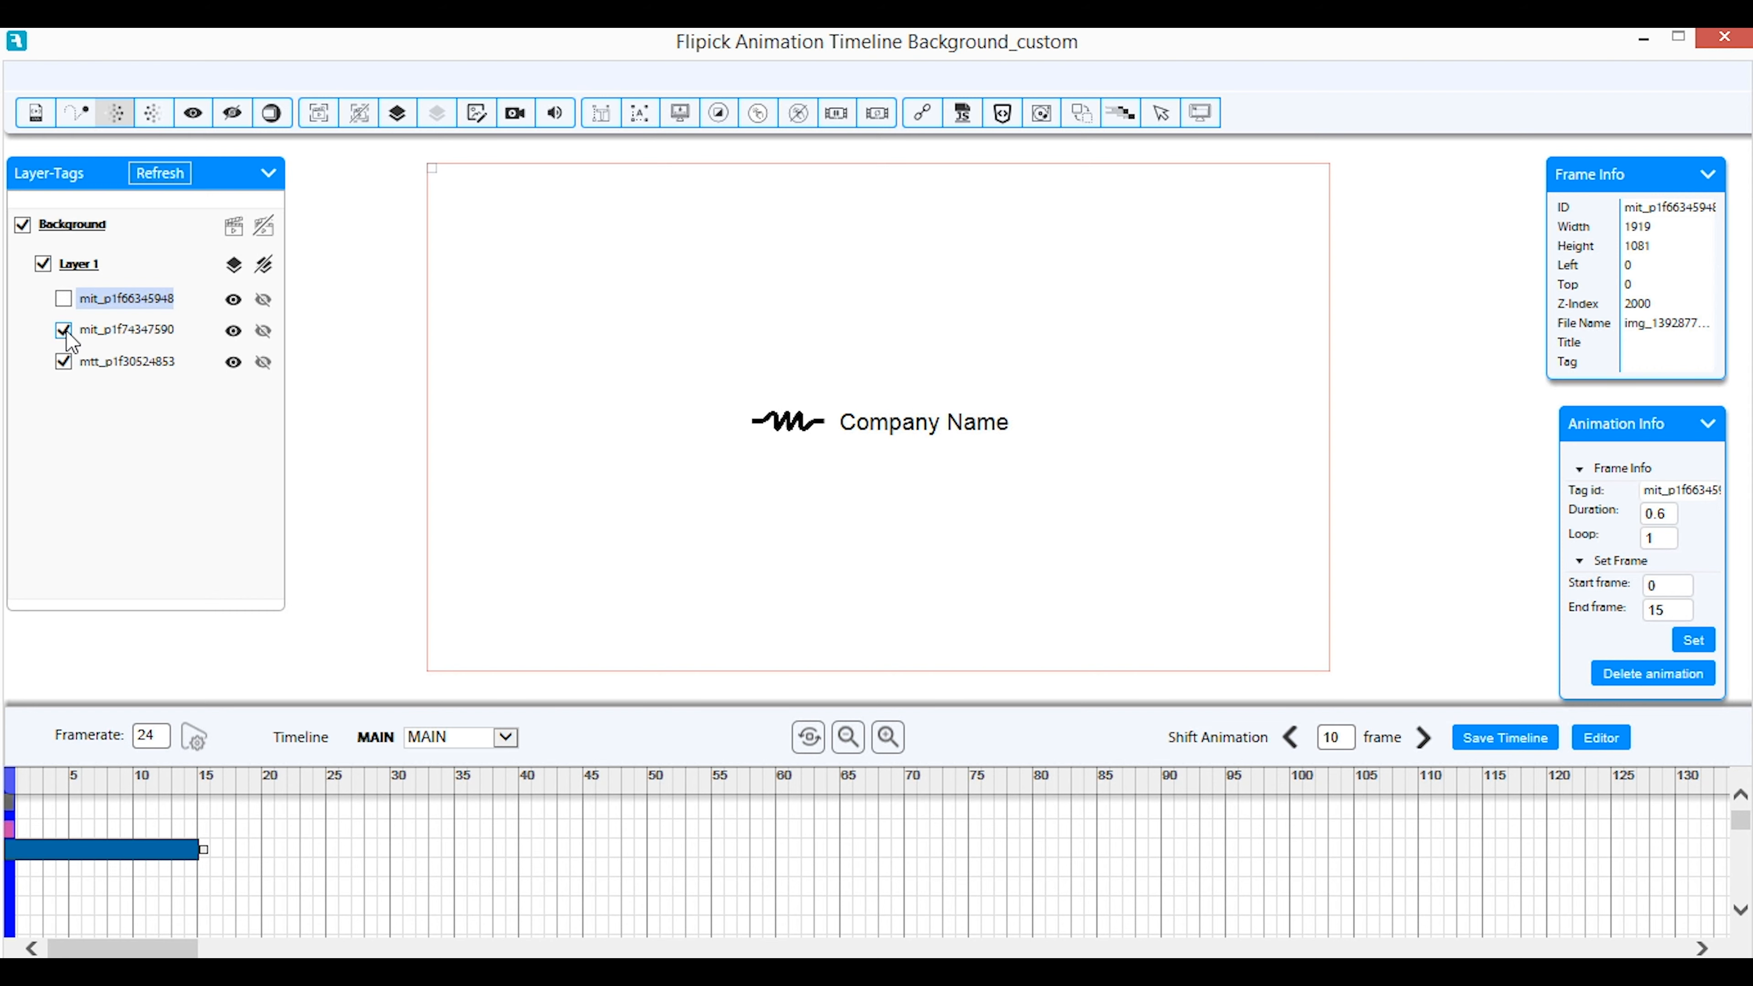
{"action": "left_click", "coordinate": [90, 334]}
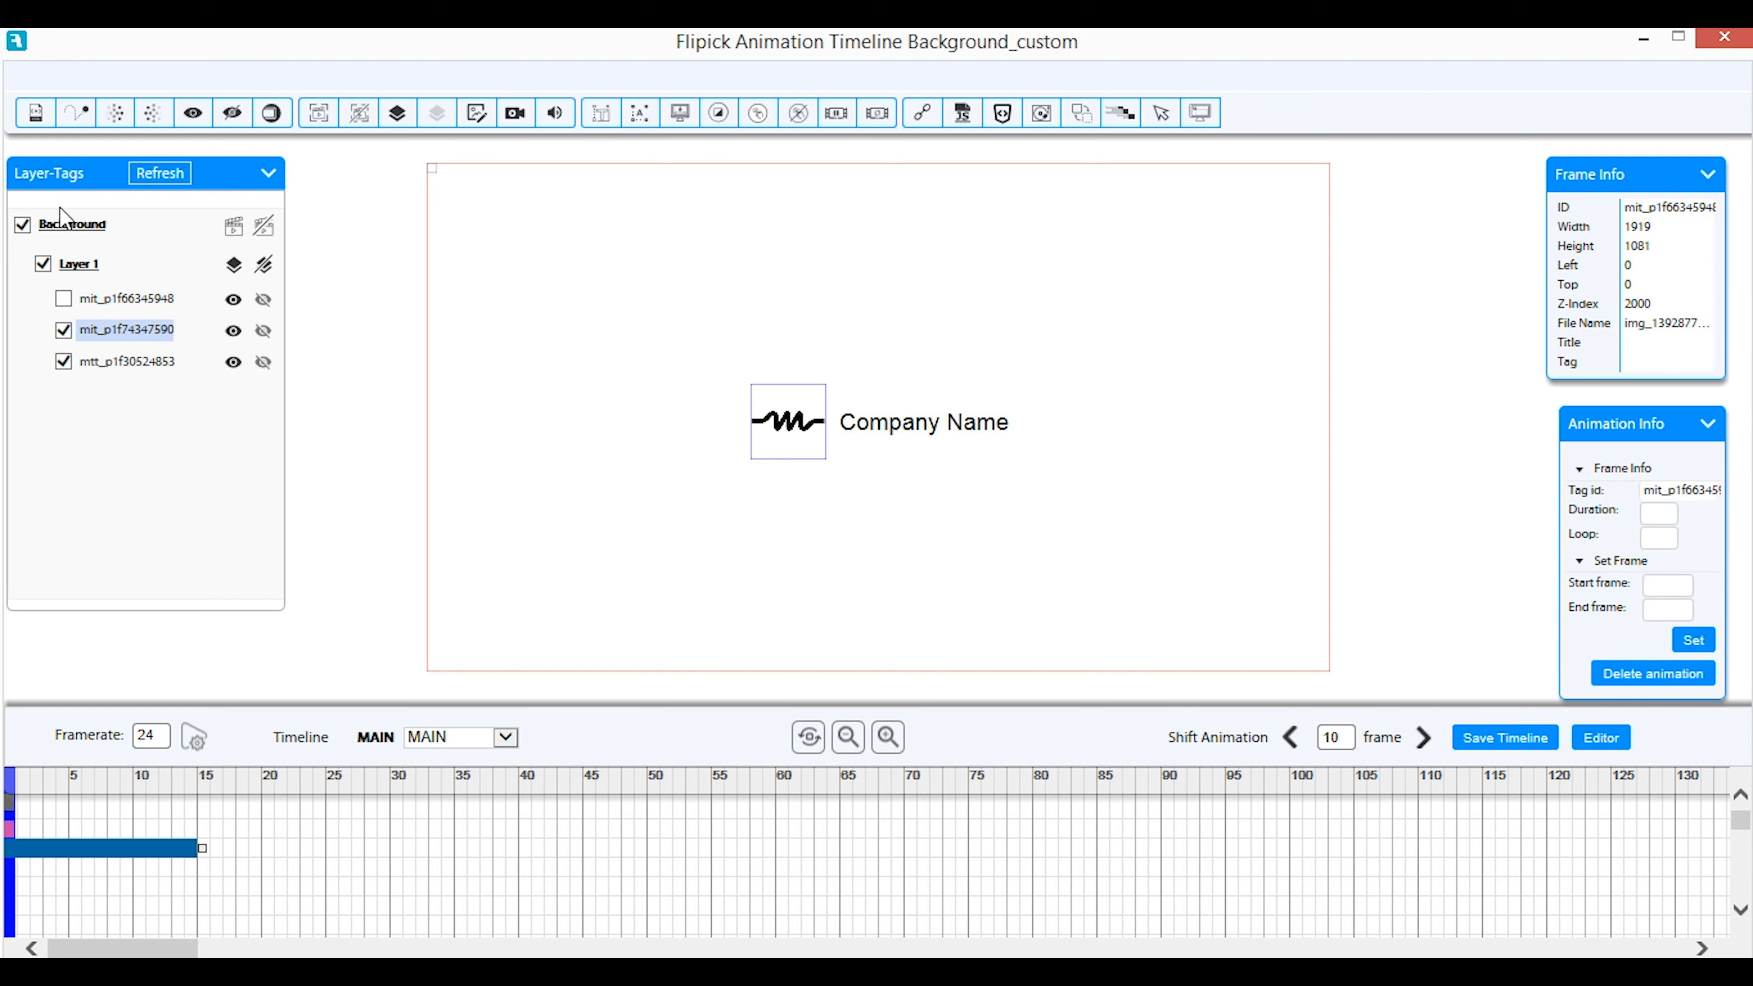
{"action": "left_click", "coordinate": [34, 117]}
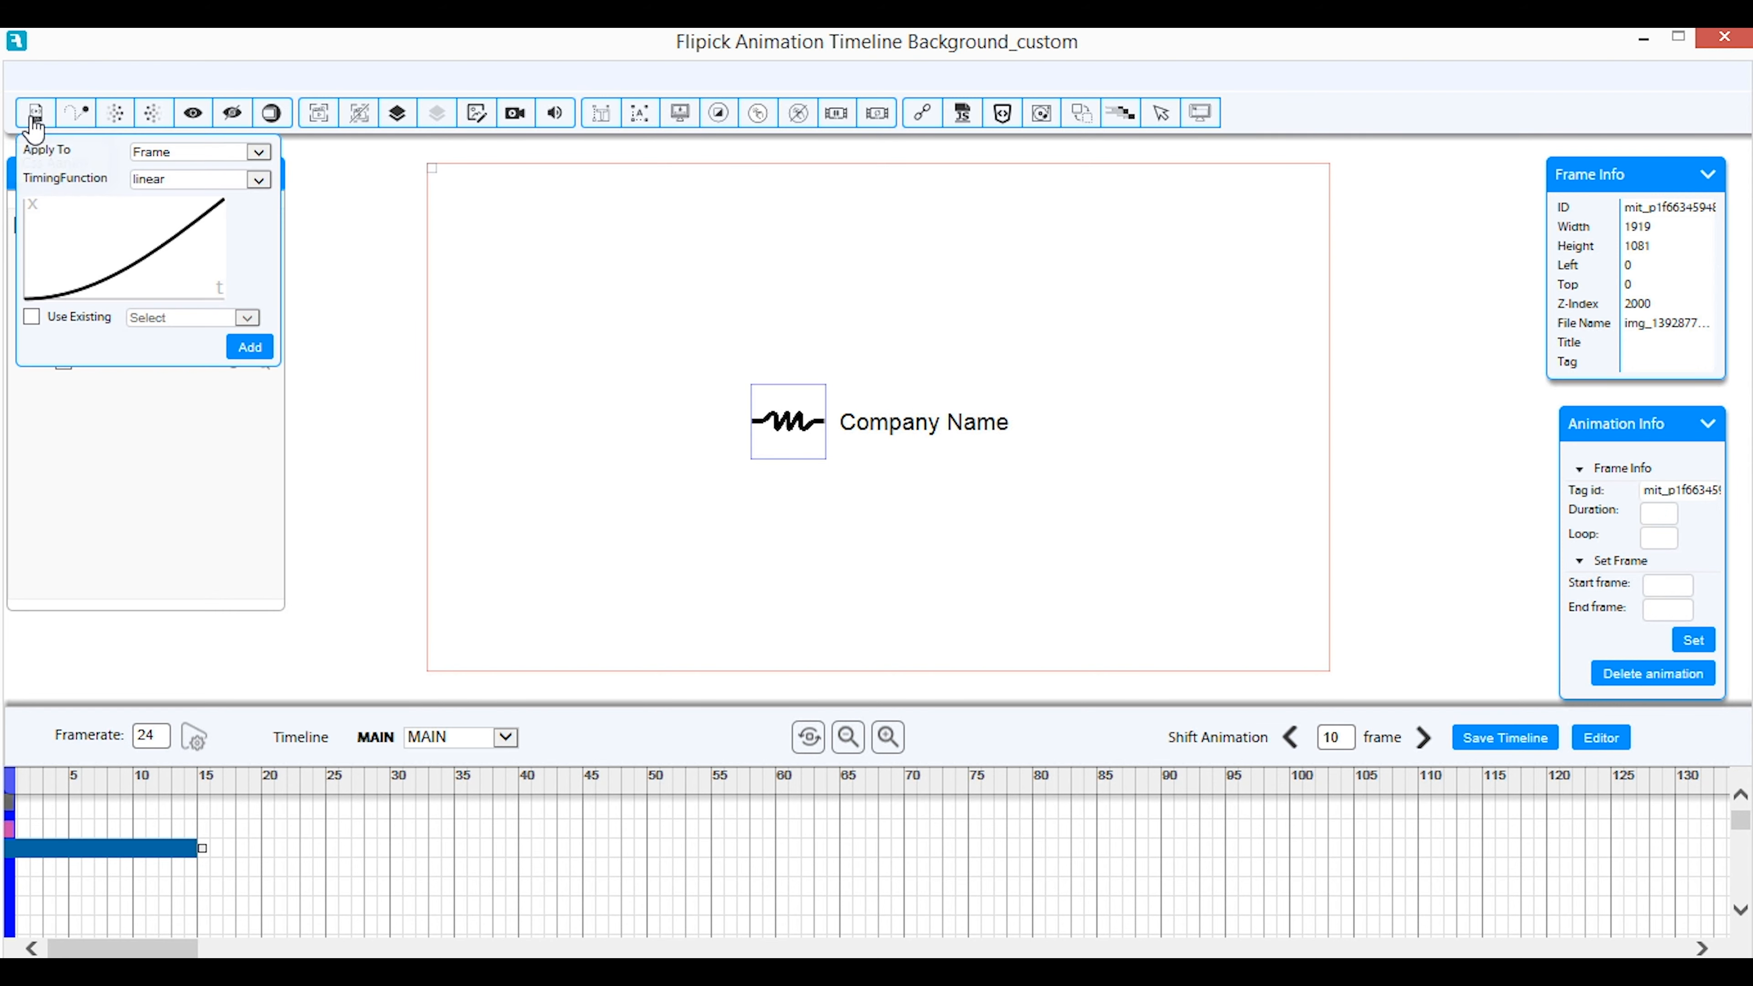
{"action": "left_click", "coordinate": [174, 183]}
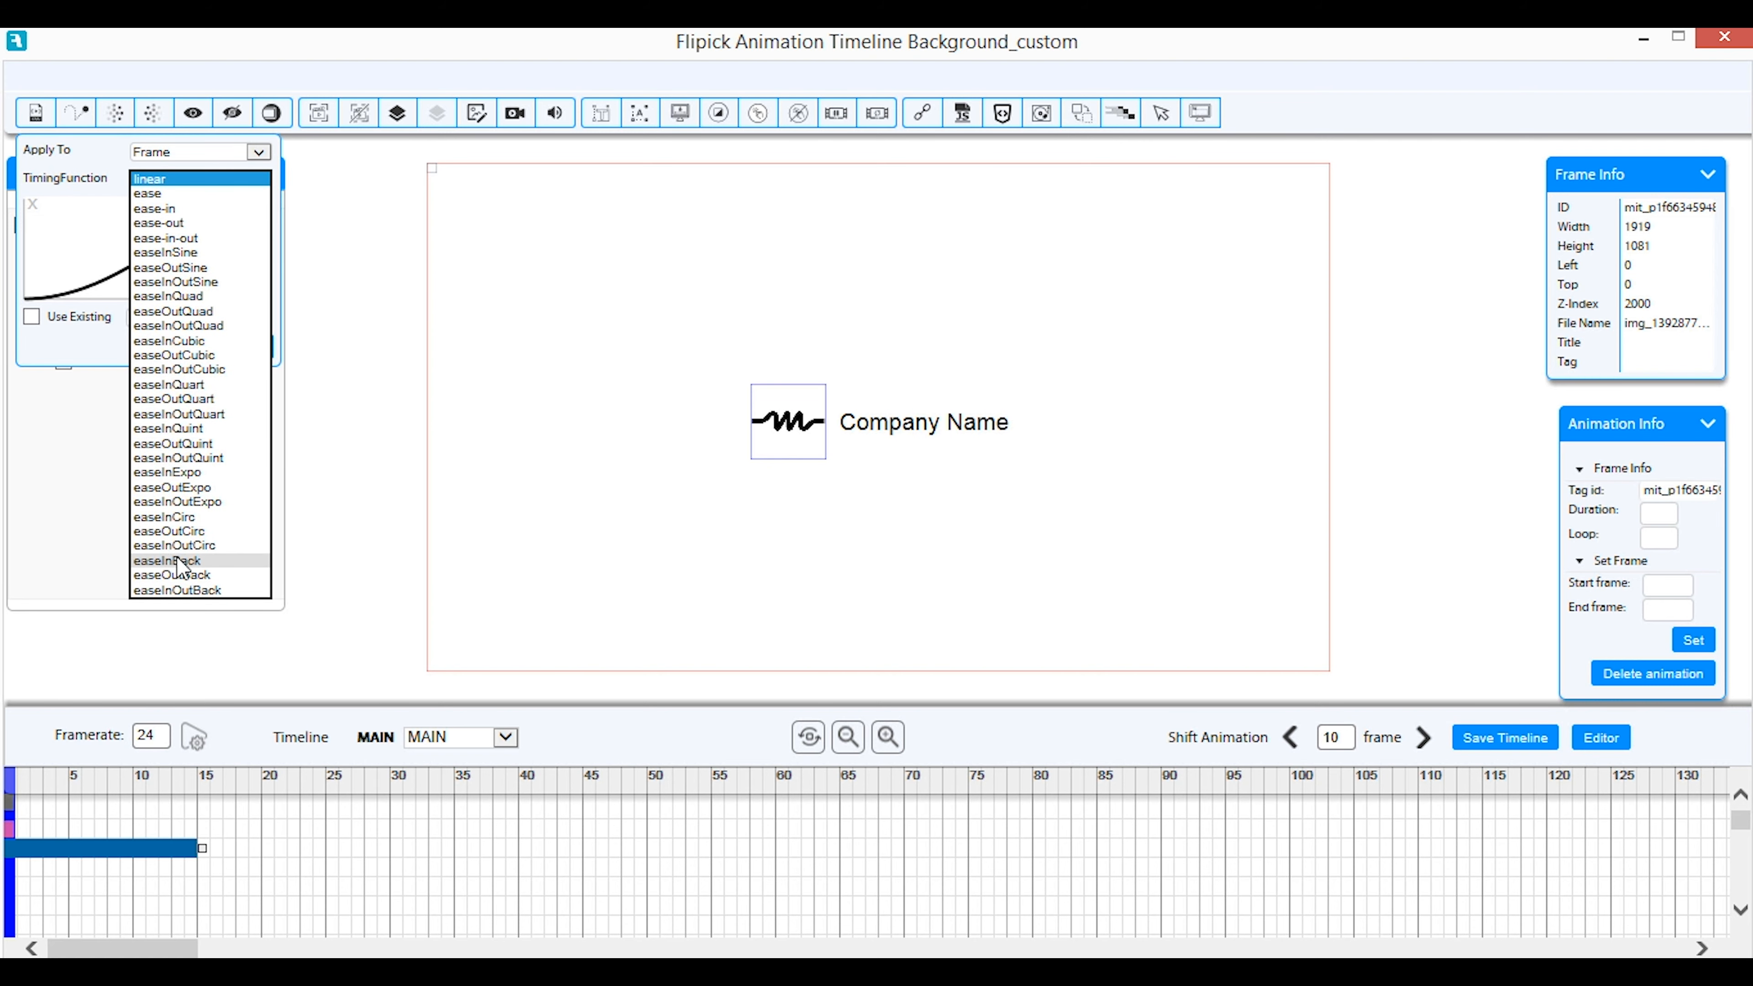
{"action": "left_click", "coordinate": [158, 194]}
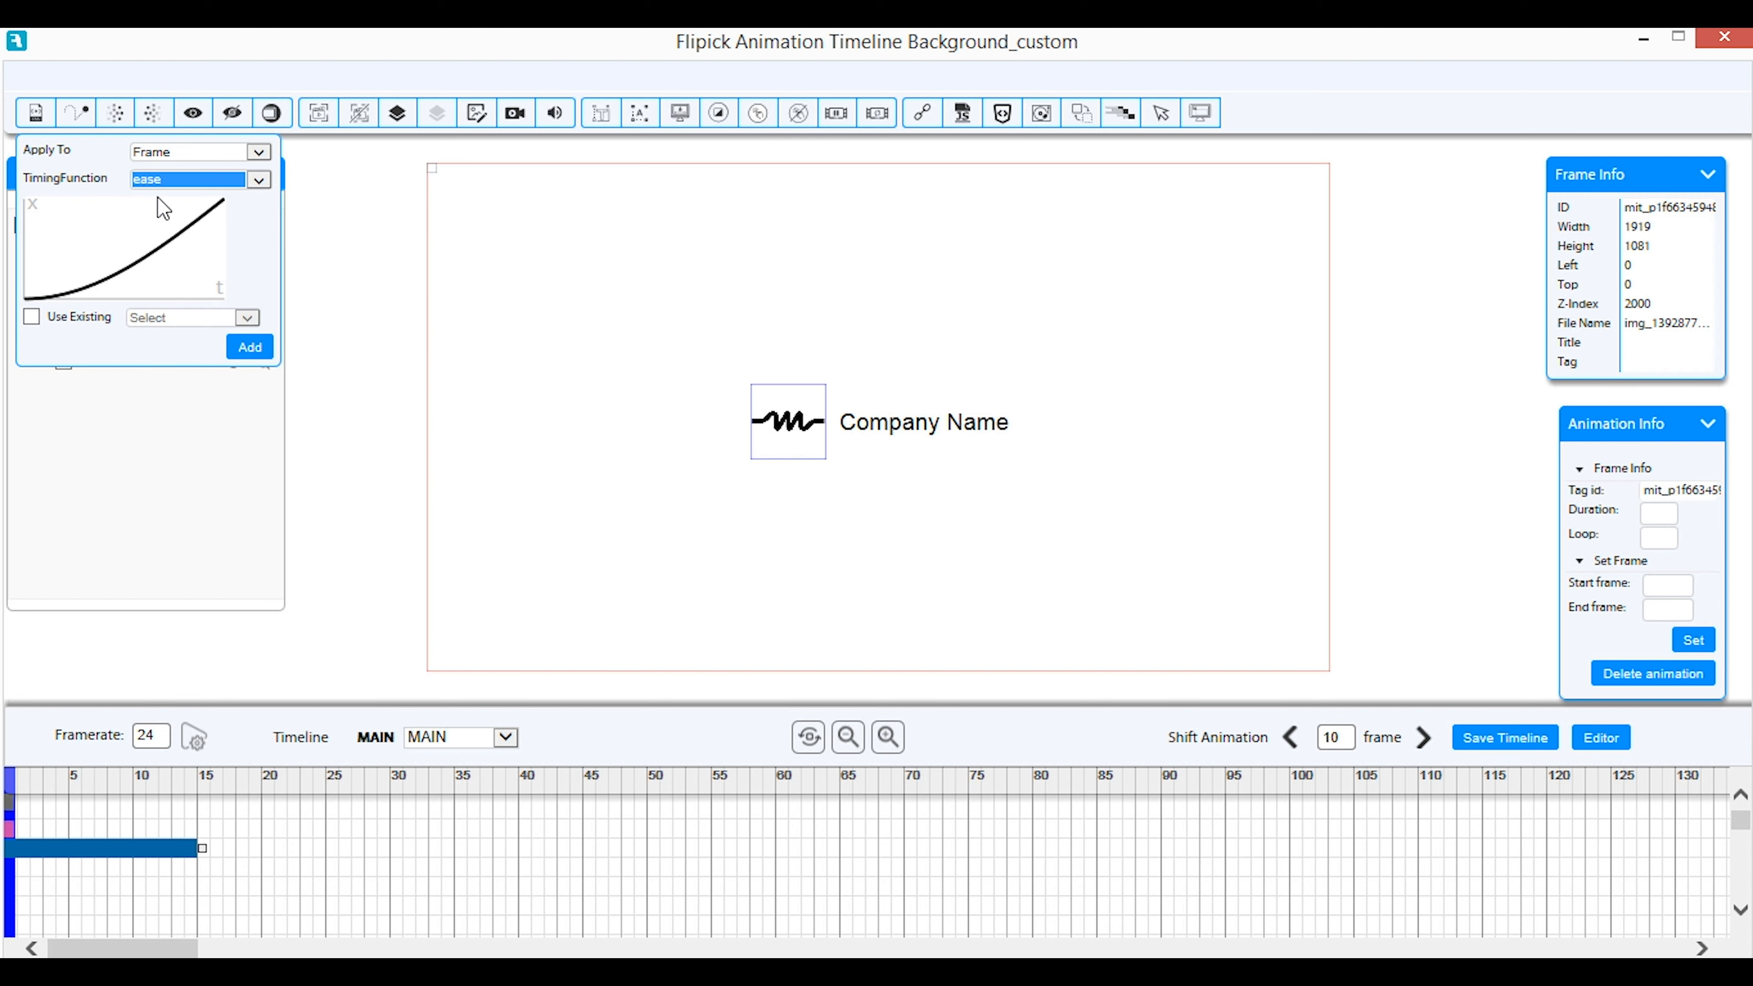
{"action": "left_click", "coordinate": [243, 350]}
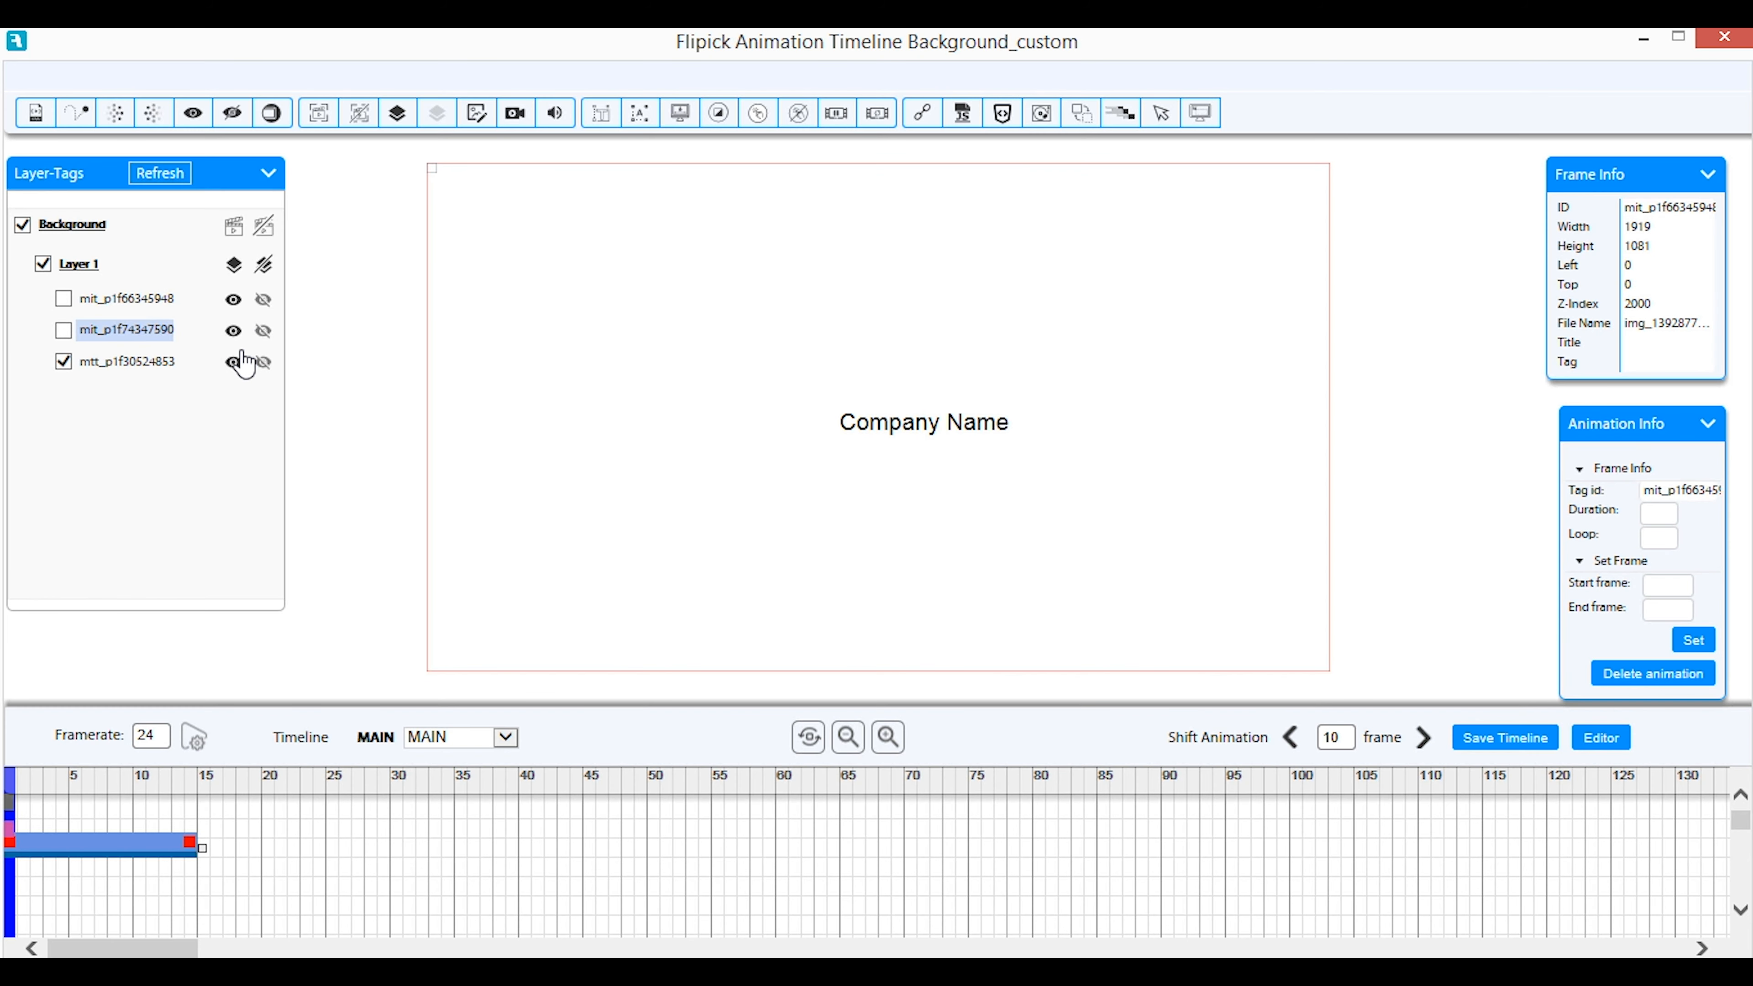
{"action": "double_click", "coordinate": [75, 856]}
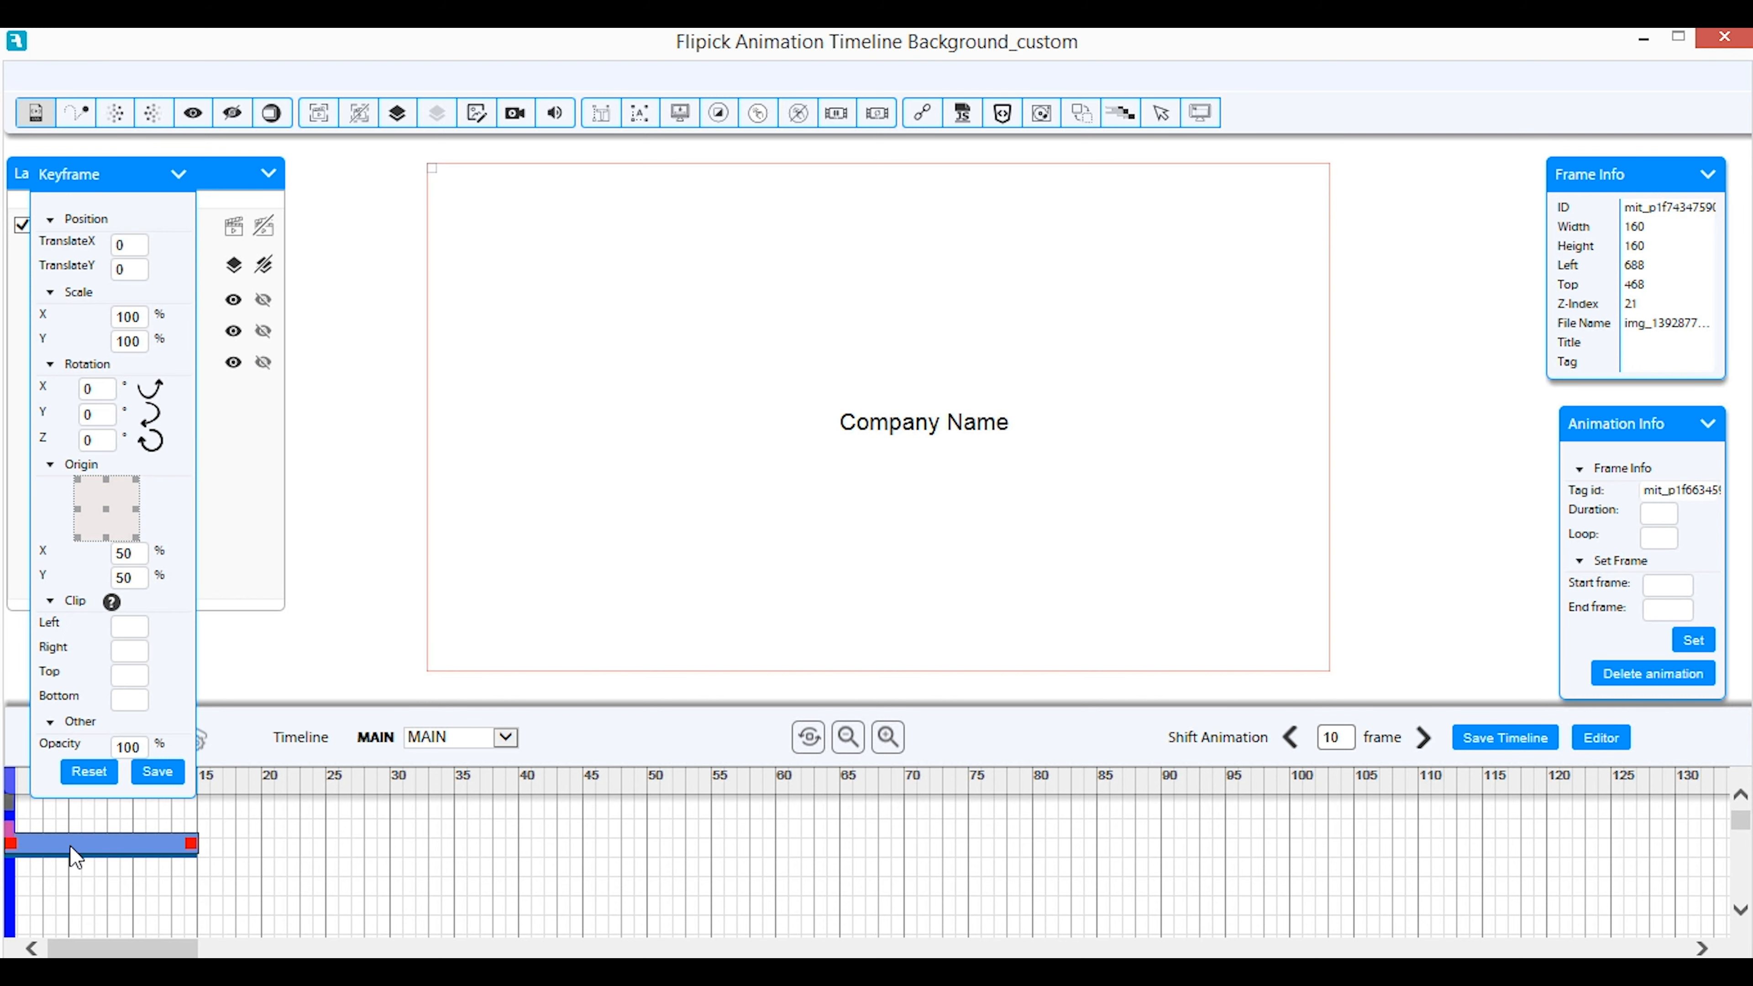
{"action": "left_click_drag", "start_coordinate": [70, 845], "coordinate": [71, 879]}
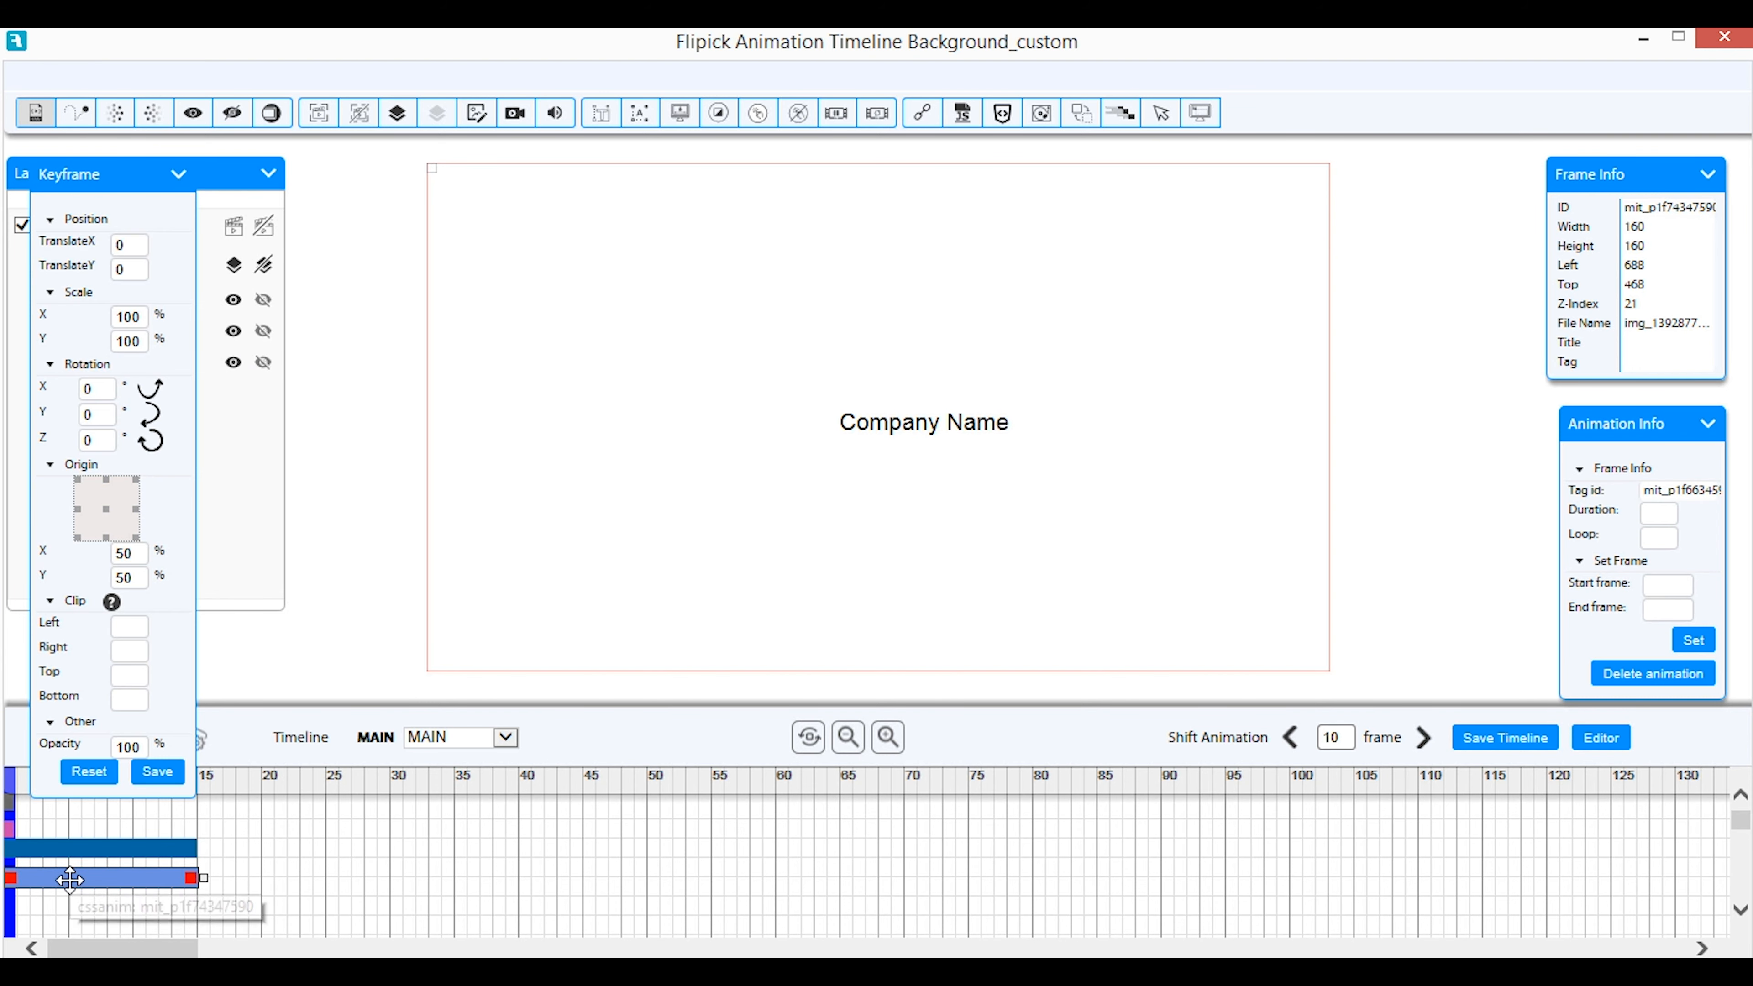
Set the X scale of the logo animation's first keyframe to 30% and save the keyframe
{"action": "left_click", "coordinate": [9, 880]}
{"action": "left_click", "coordinate": [141, 629]}
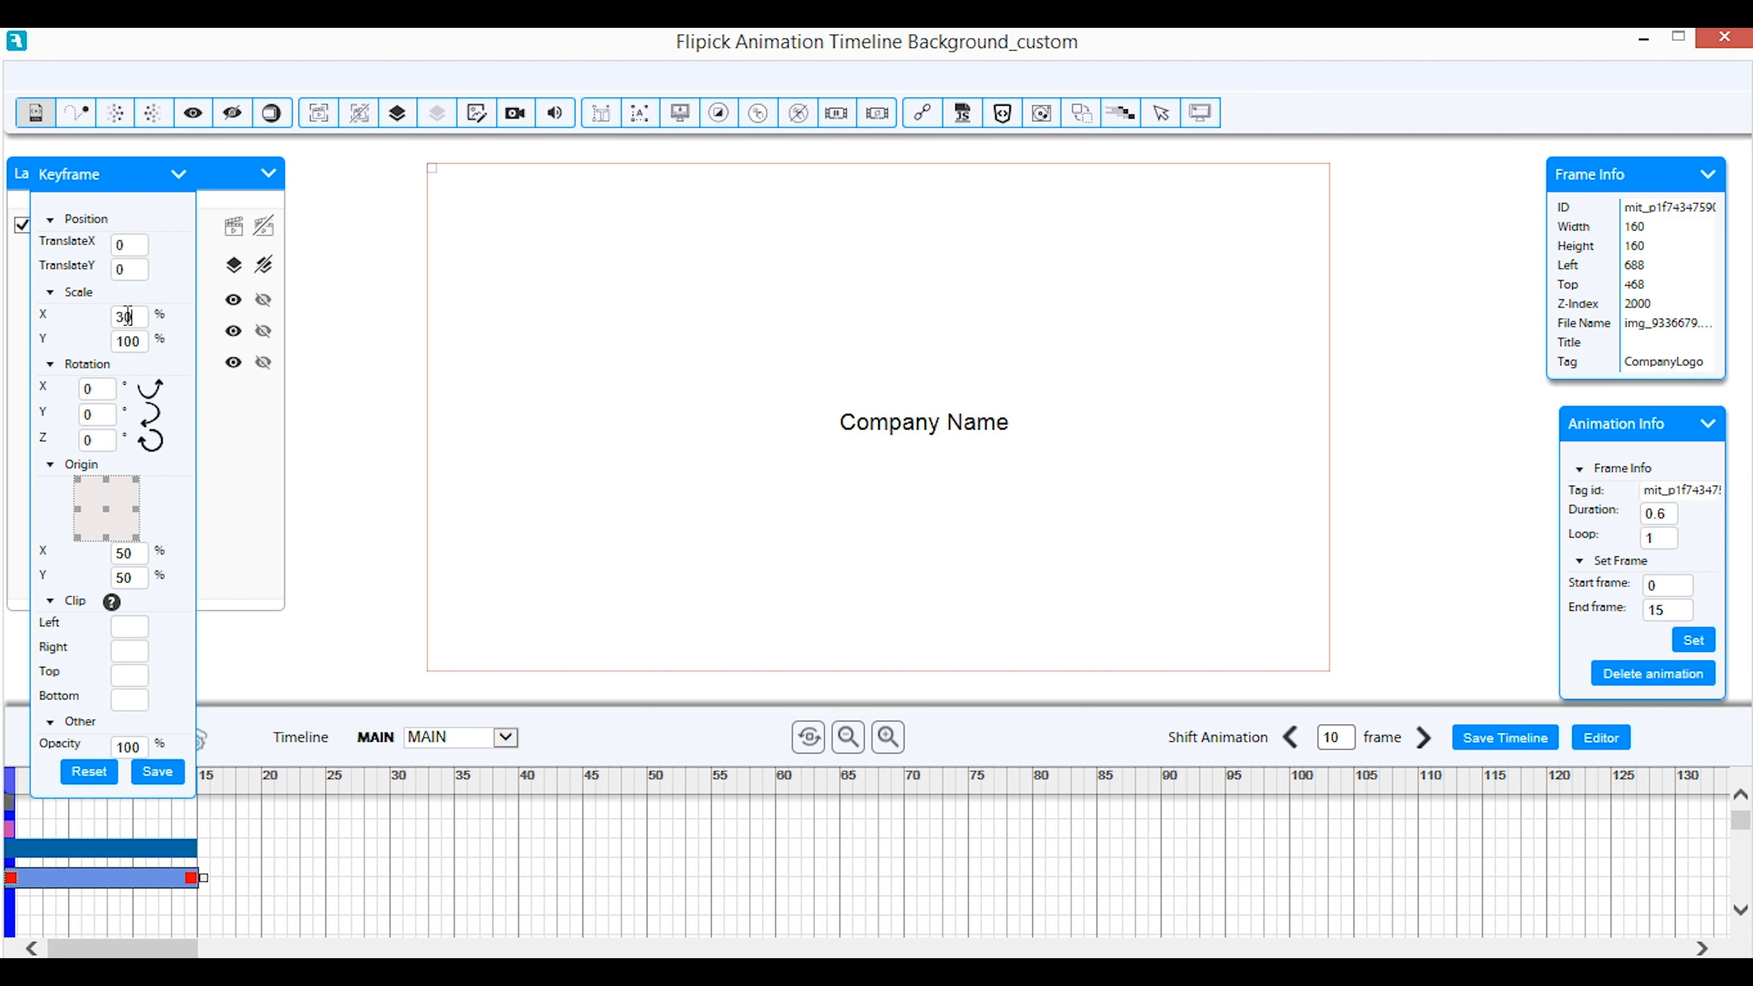
{"action": "left_click", "coordinate": [128, 316]}
{"action": "type", "text": "30"}
{"action": "key", "text": "Tab"}
{"action": "left_click", "coordinate": [154, 773]}
{"action": "left_click", "coordinate": [177, 178]}
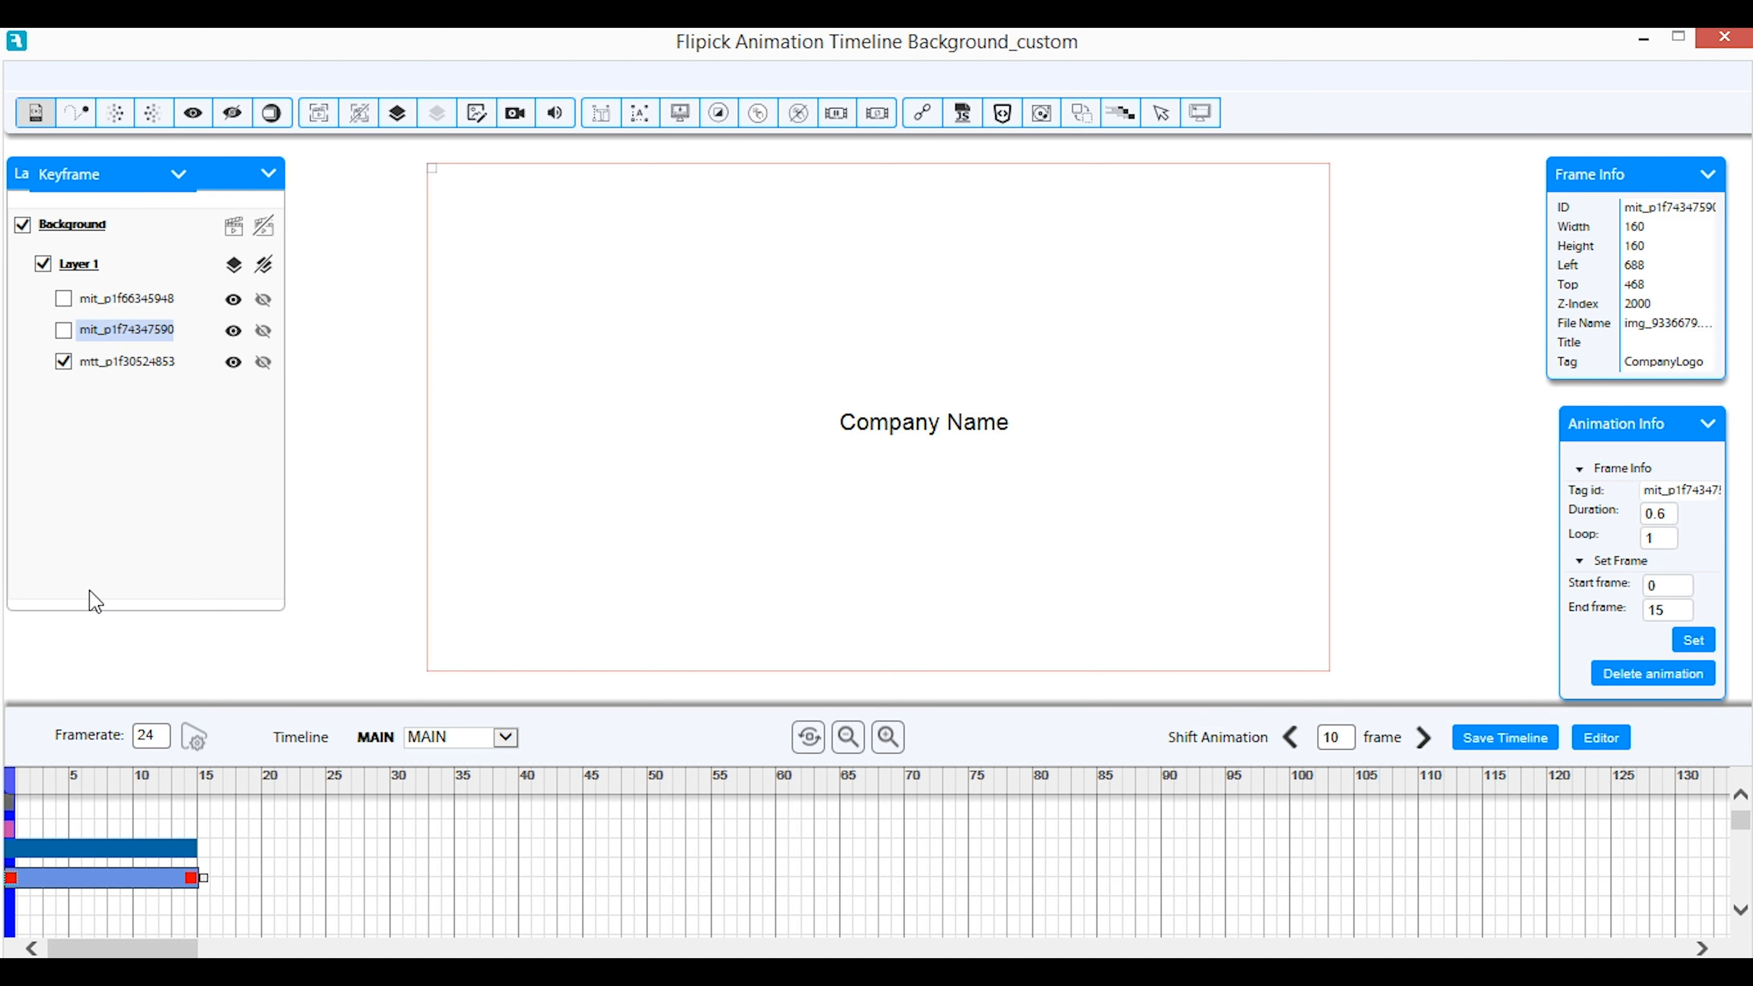
Play the logo animation in the preview and return to the animation editing view
{"action": "left_click", "coordinate": [195, 738]}
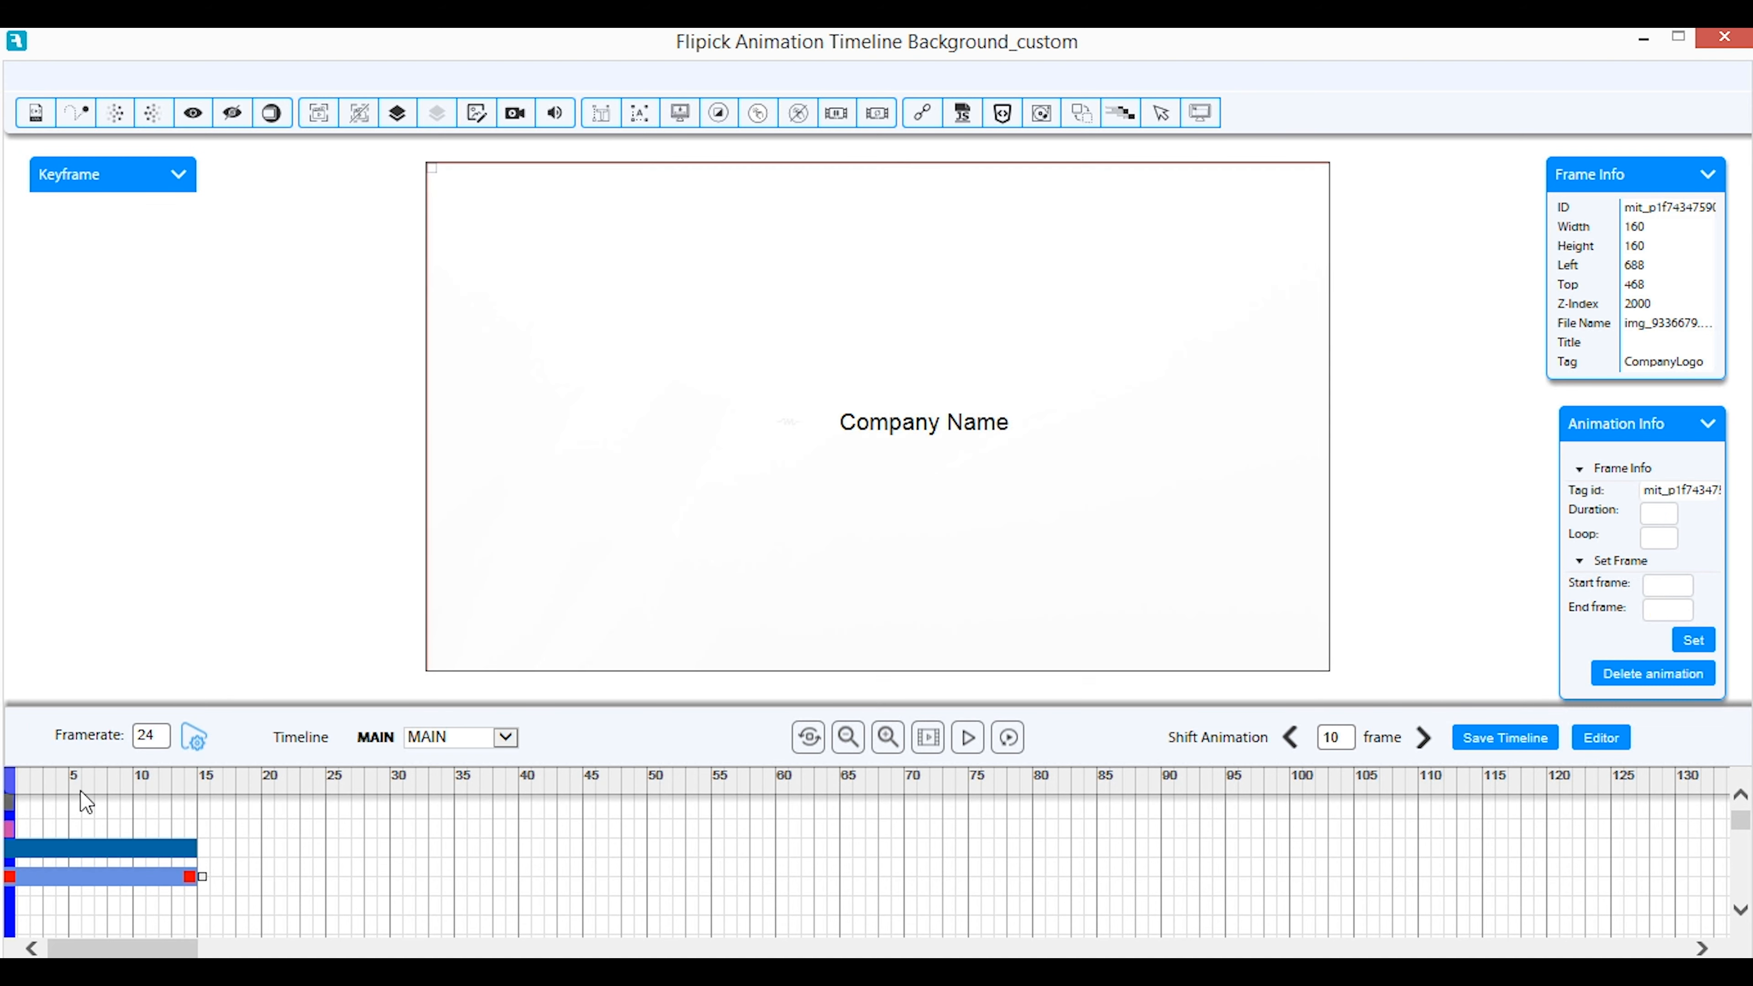
{"action": "left_click", "coordinate": [969, 738]}
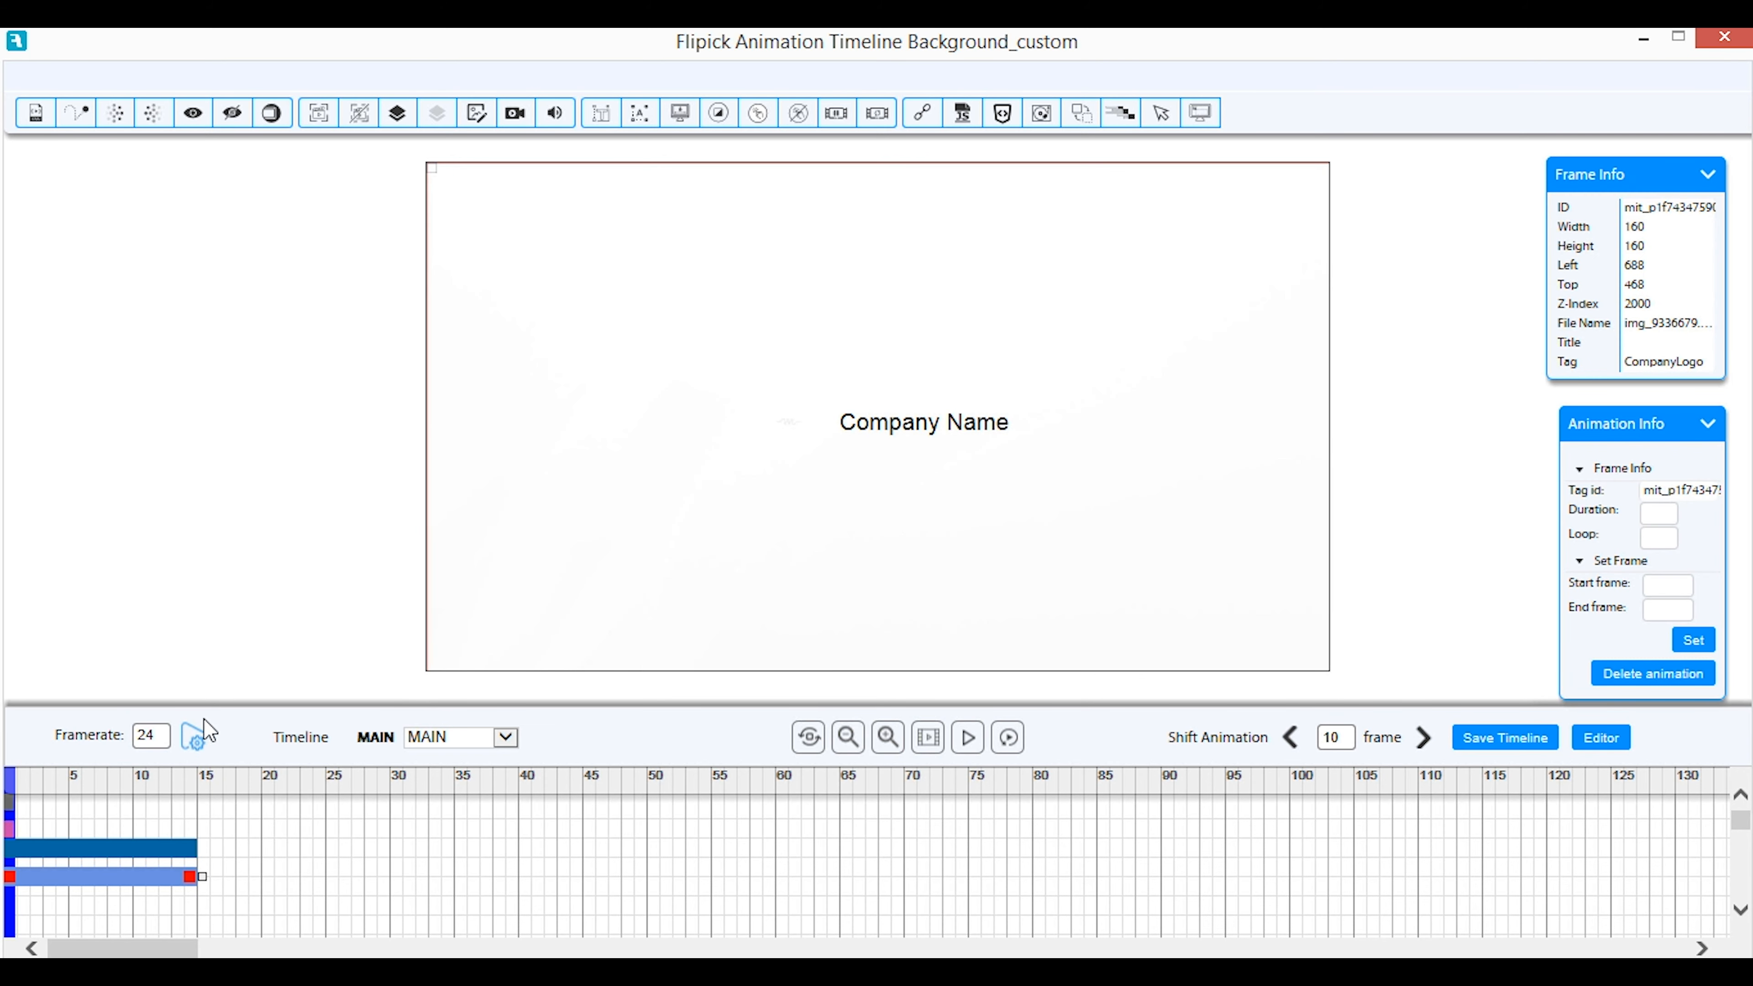
{"action": "left_click", "coordinate": [194, 737]}
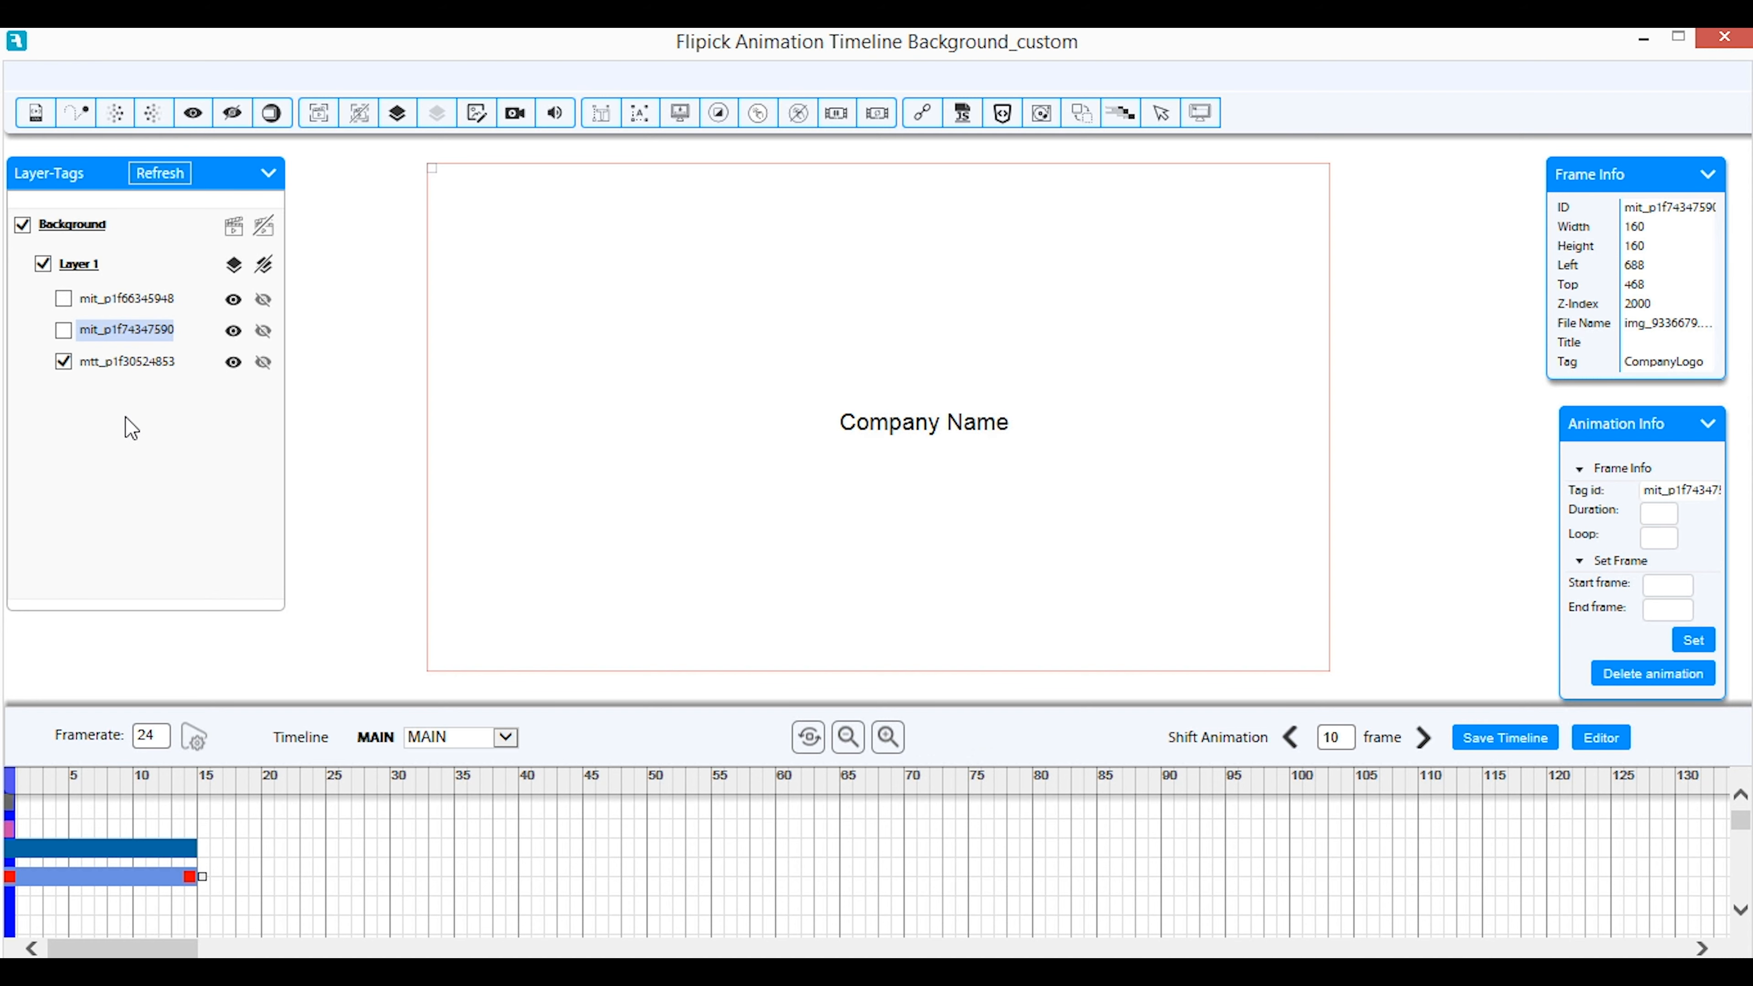
Add a CSS animation with ease timing to the Company Name text and move the overlapping logo bar down to separate them
{"action": "left_click", "coordinate": [128, 365]}
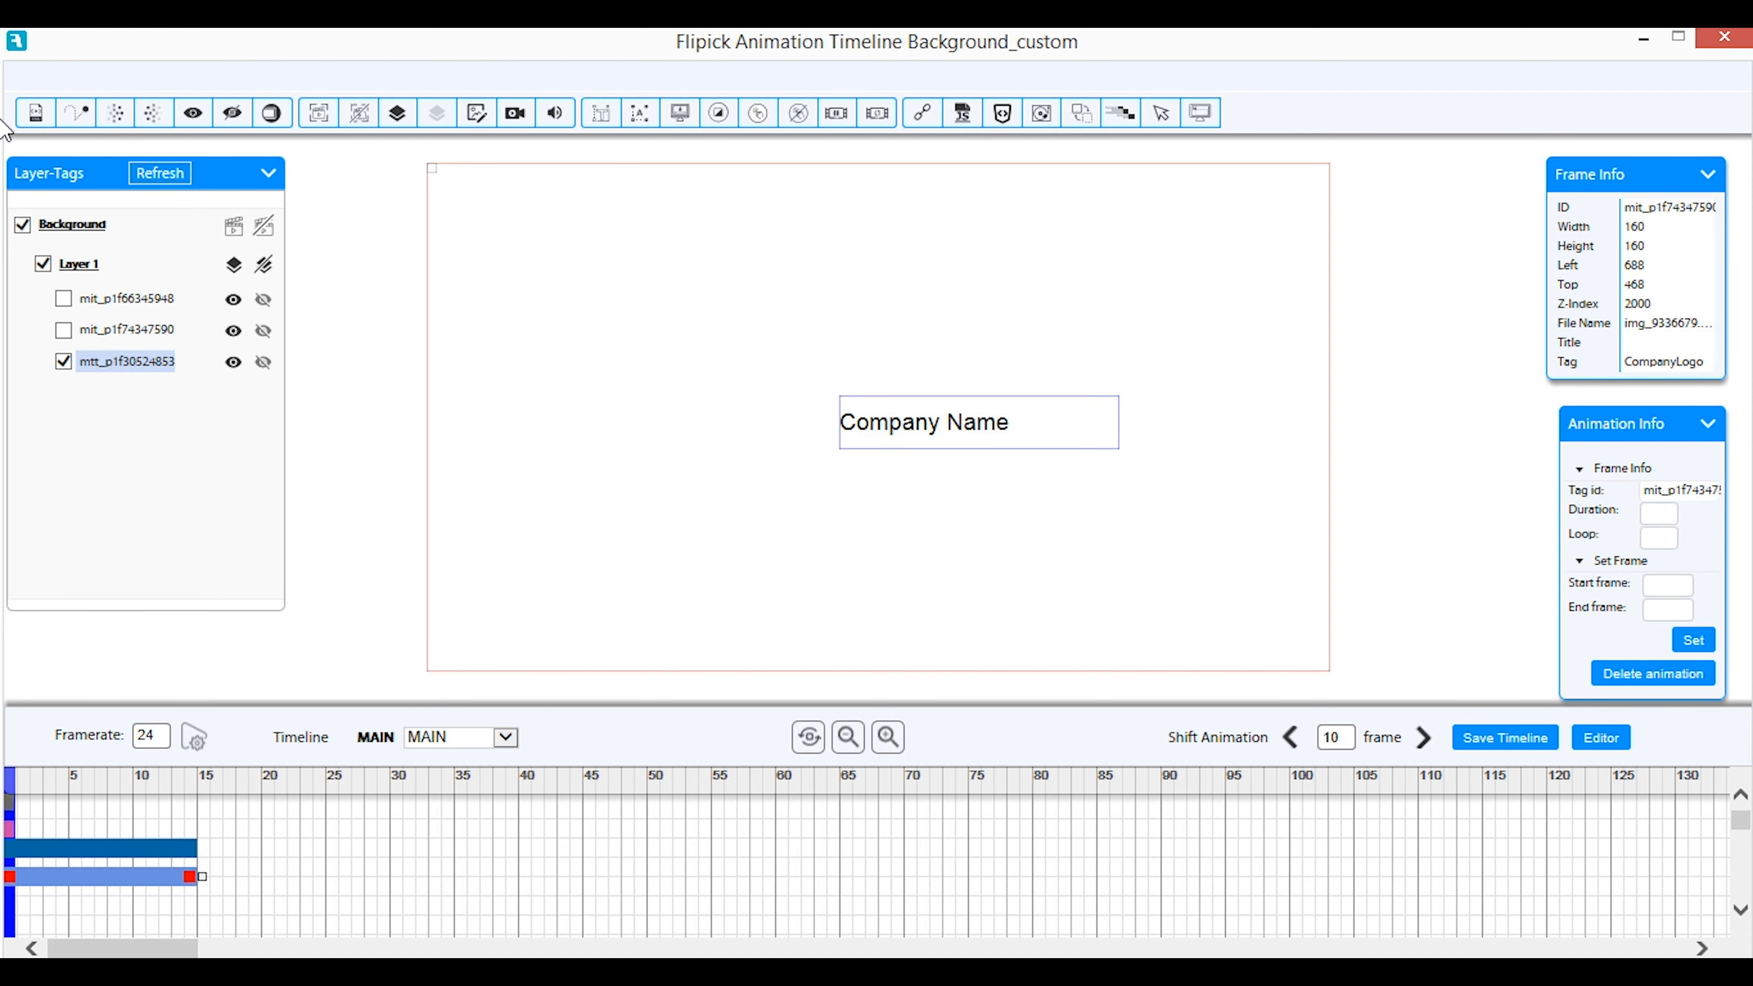
{"action": "left_click", "coordinate": [35, 116]}
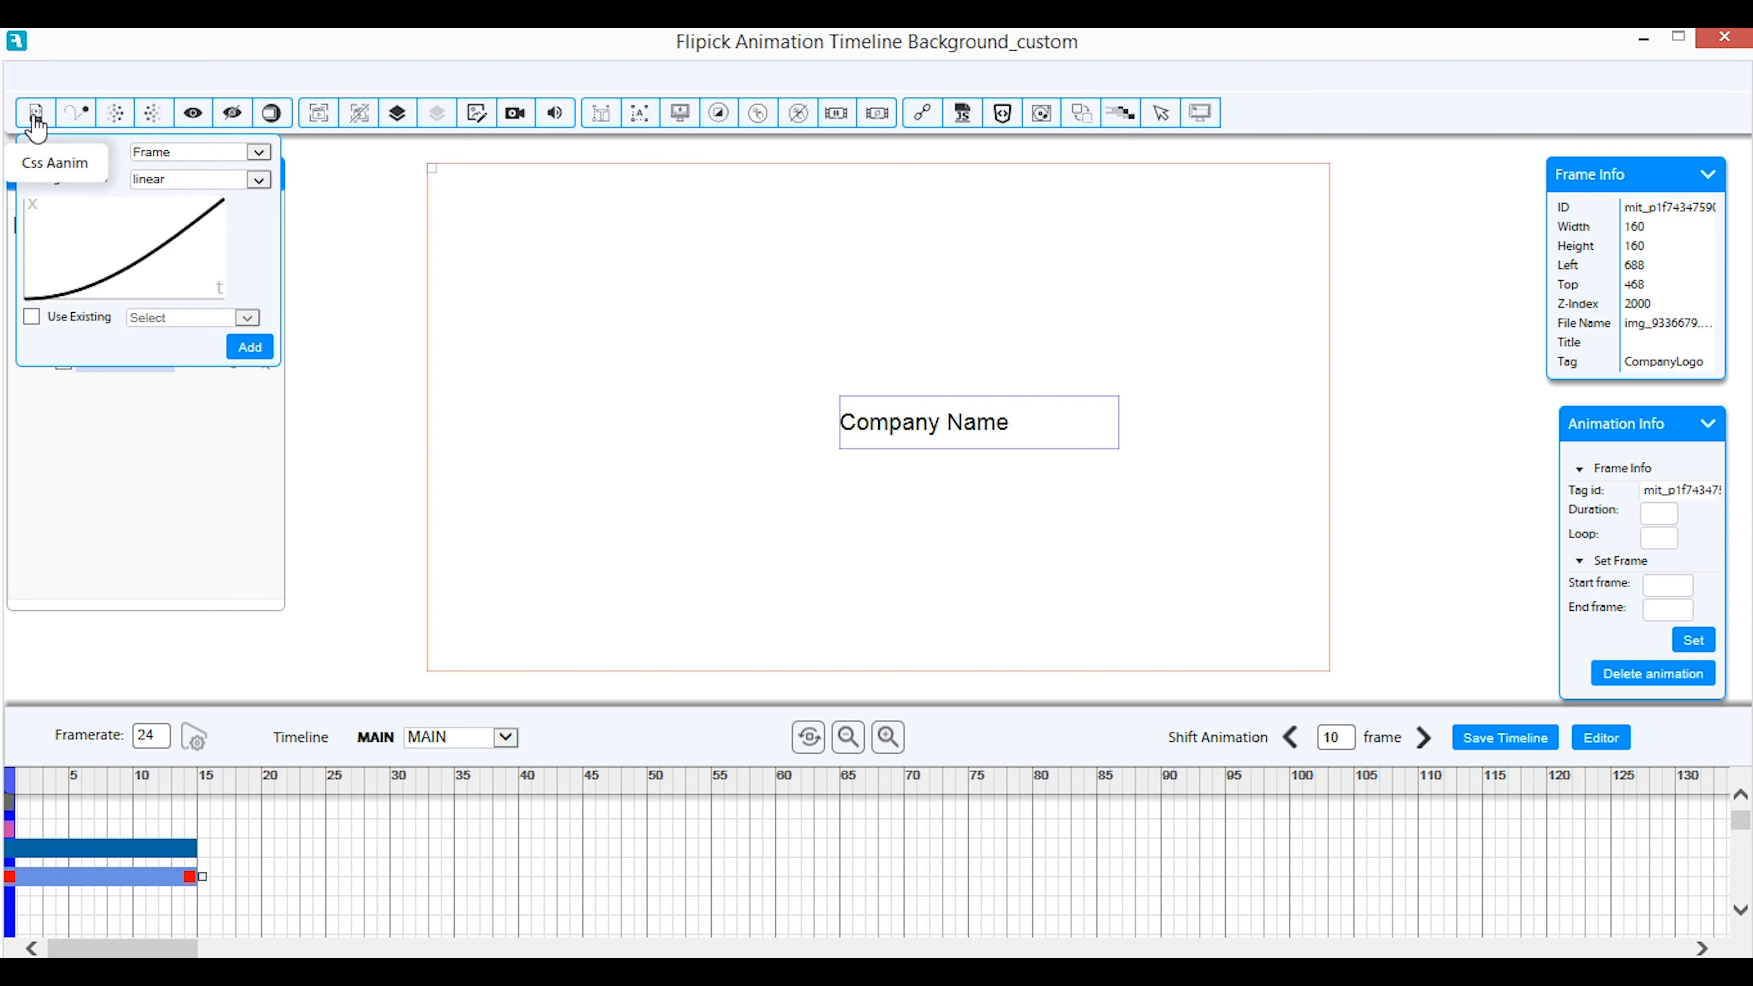
{"action": "left_click", "coordinate": [187, 181]}
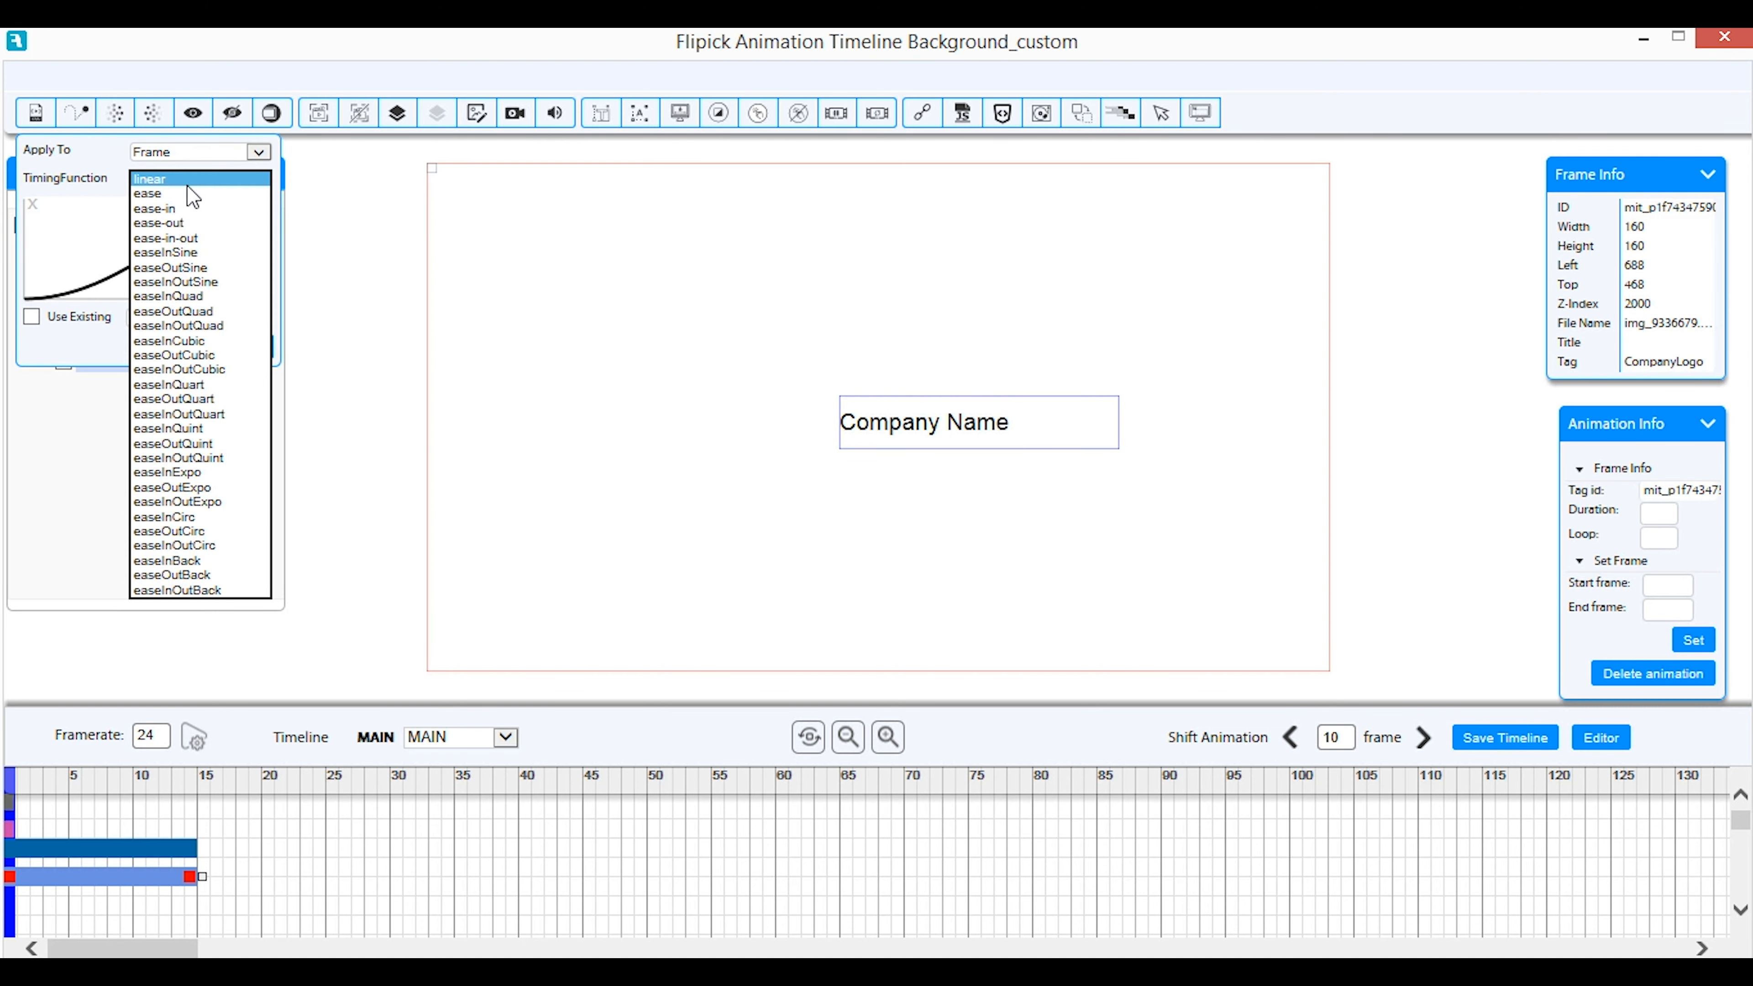
{"action": "left_click", "coordinate": [184, 197]}
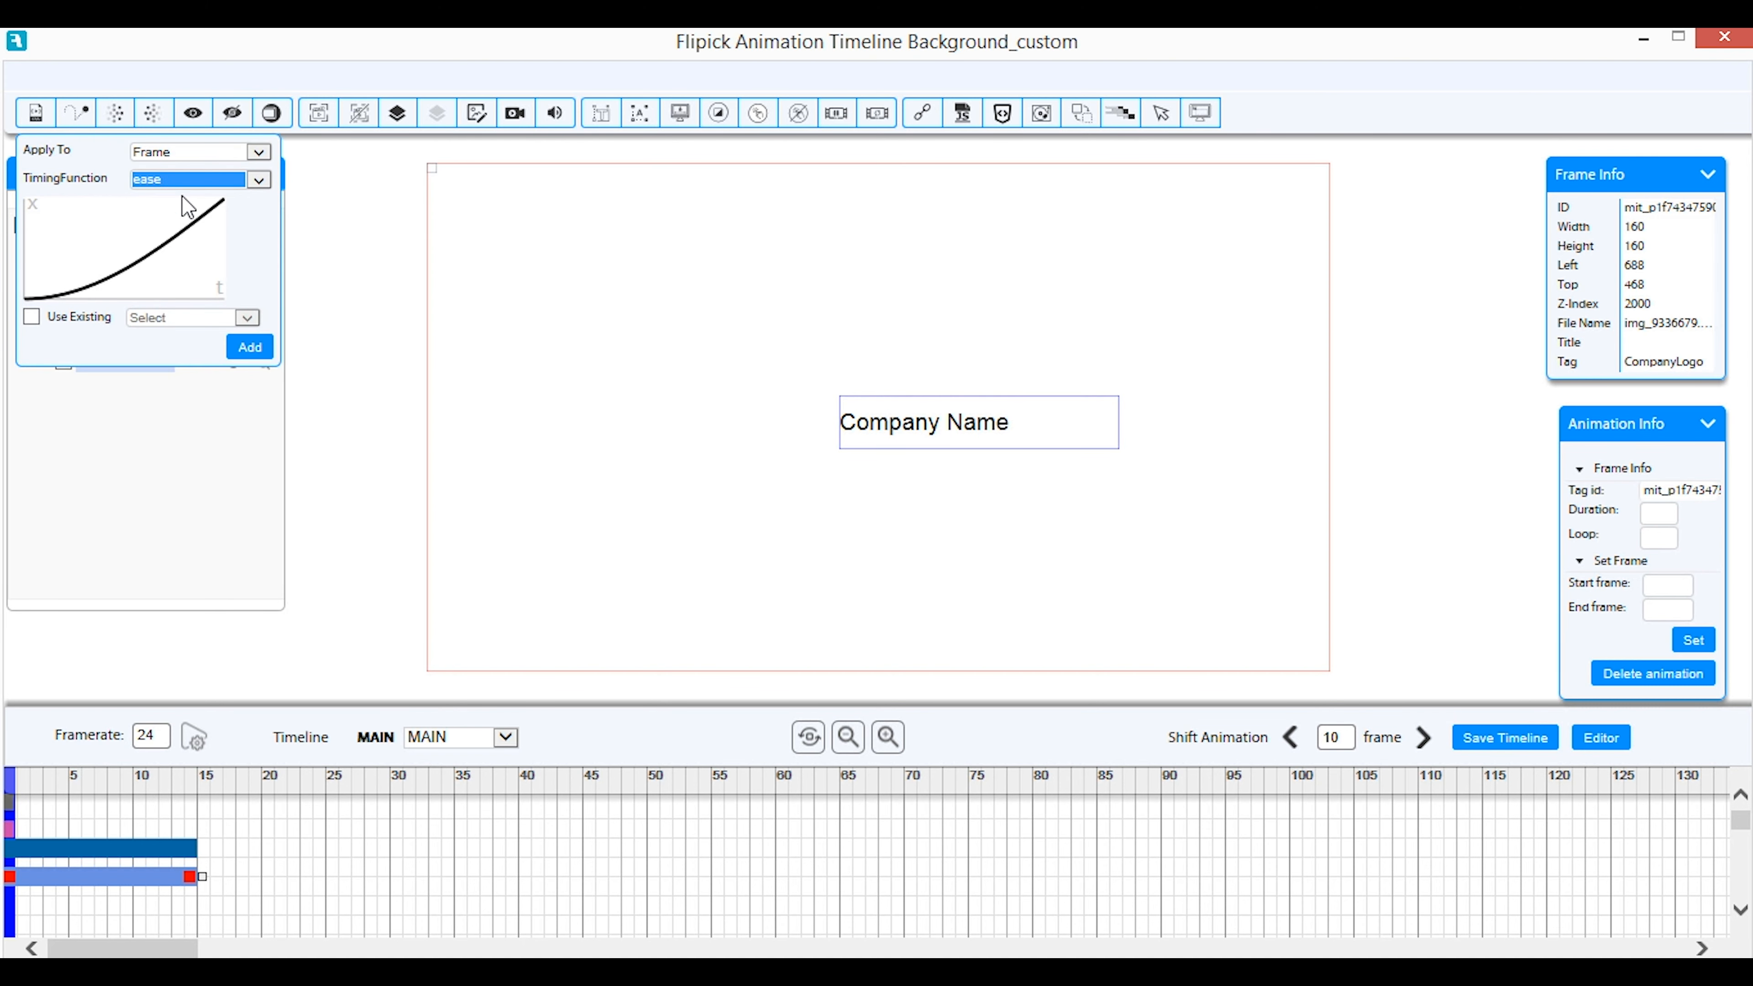
{"action": "left_click", "coordinate": [262, 352]}
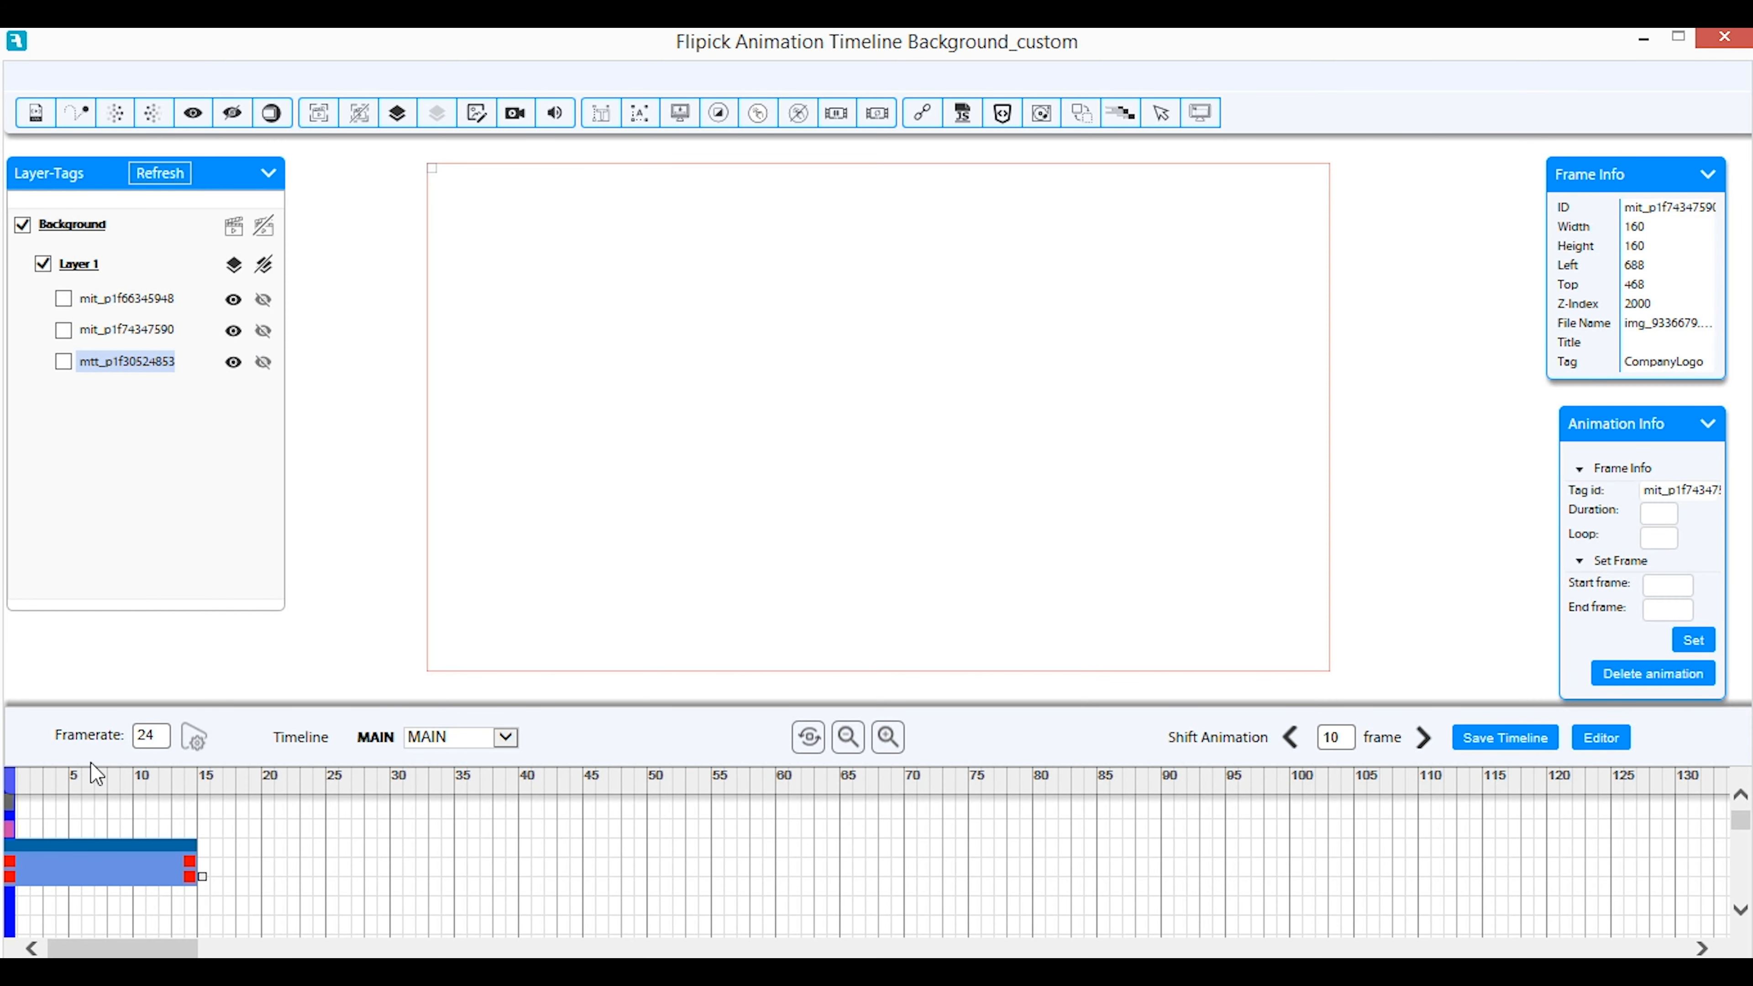
{"action": "left_click", "coordinate": [49, 882]}
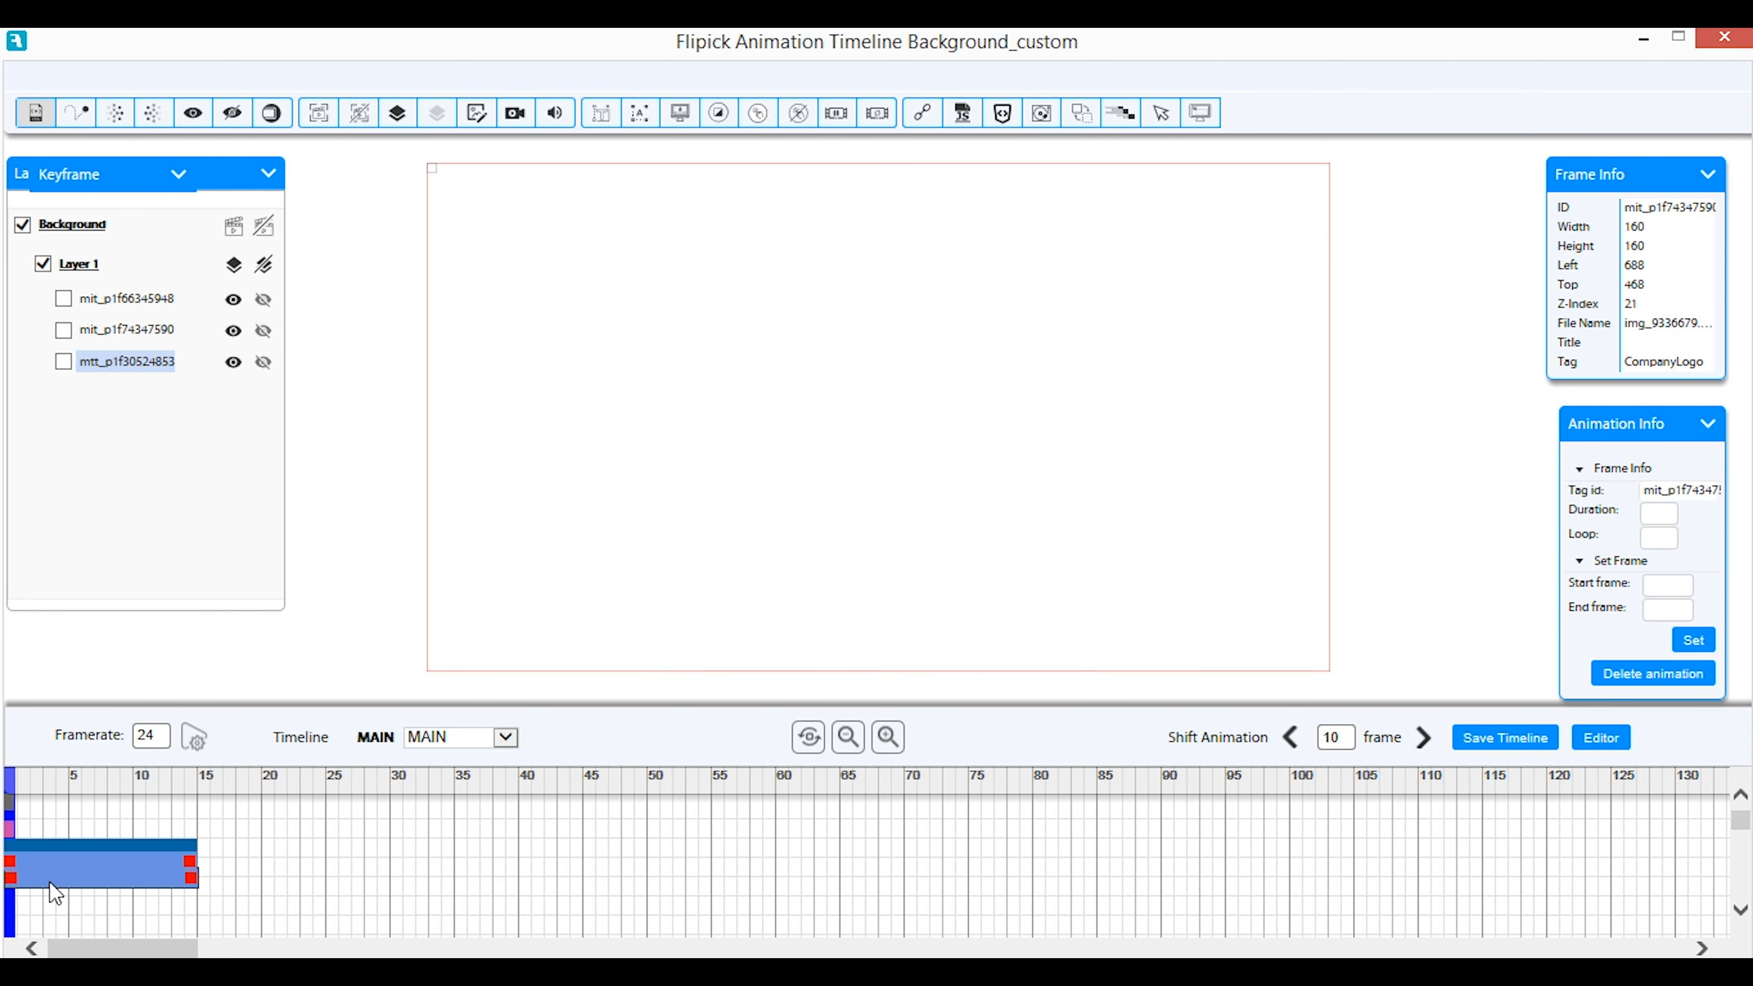
{"action": "left_click_drag", "start_coordinate": [49, 883], "coordinate": [49, 898]}
Set the first keyframe of the Company Name animation to TranslateY -15 and opacity 0%, and save it
{"action": "left_click", "coordinate": [11, 866]}
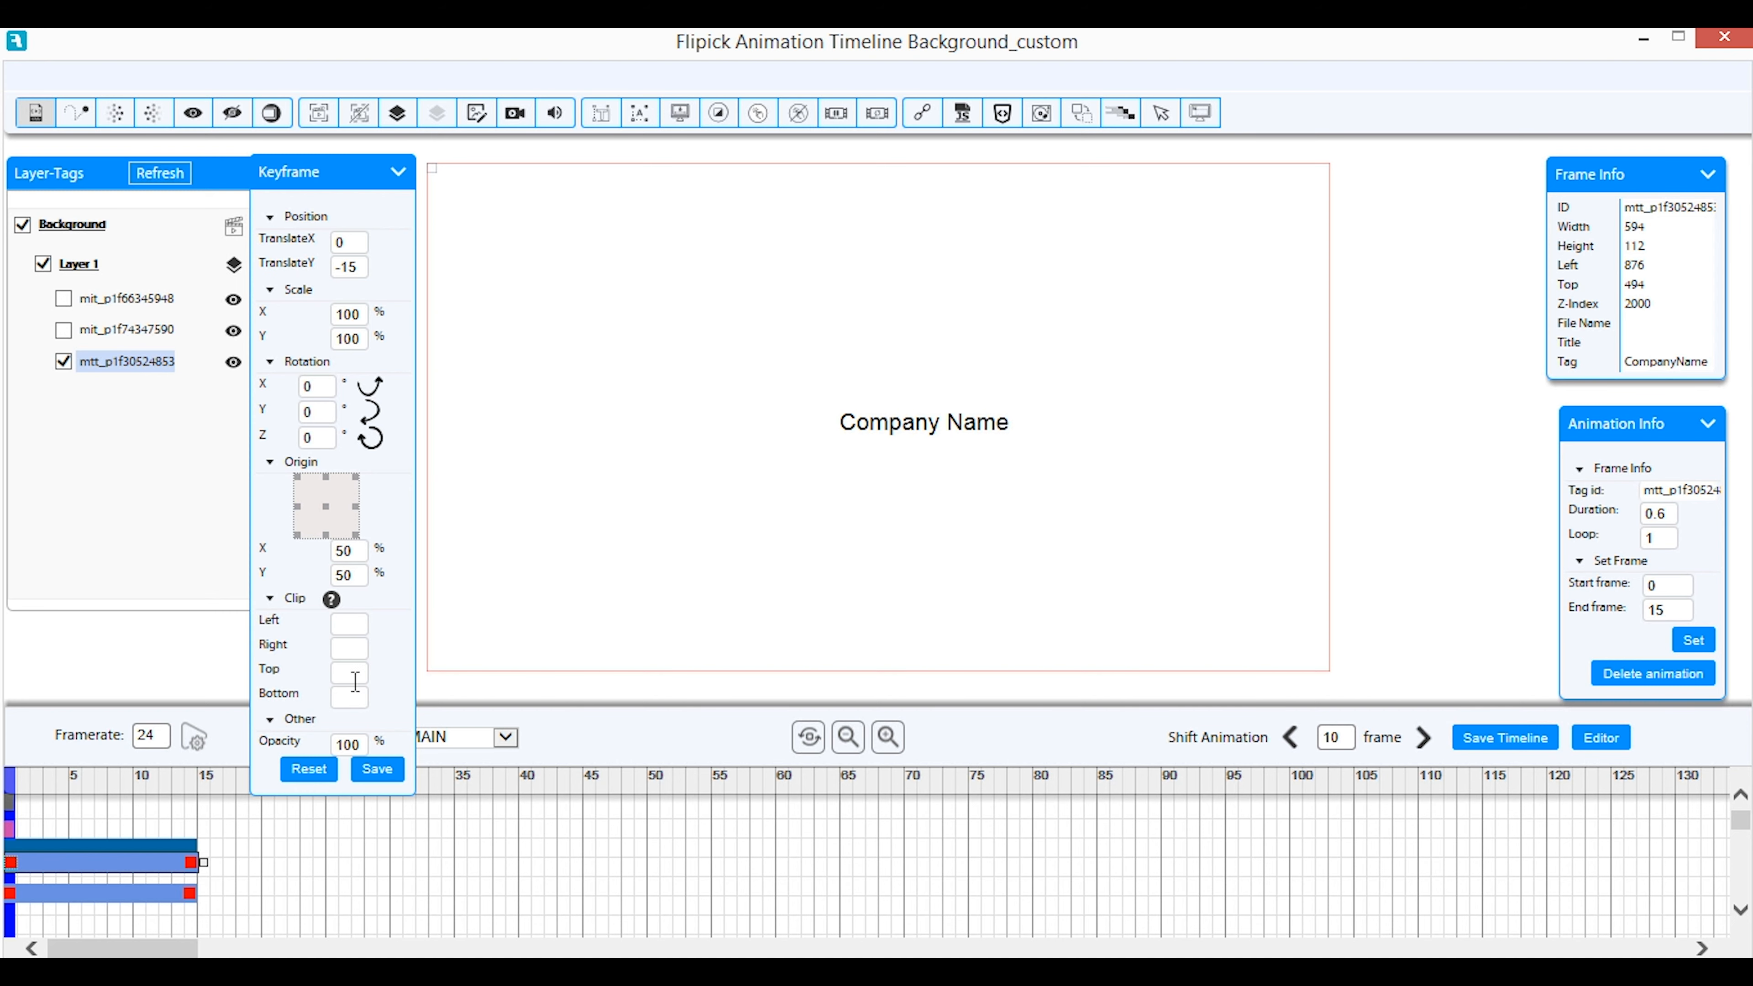
{"action": "double_click", "coordinate": [349, 742]}
{"action": "type", "text": "0"}
{"action": "left_click", "coordinate": [378, 770]}
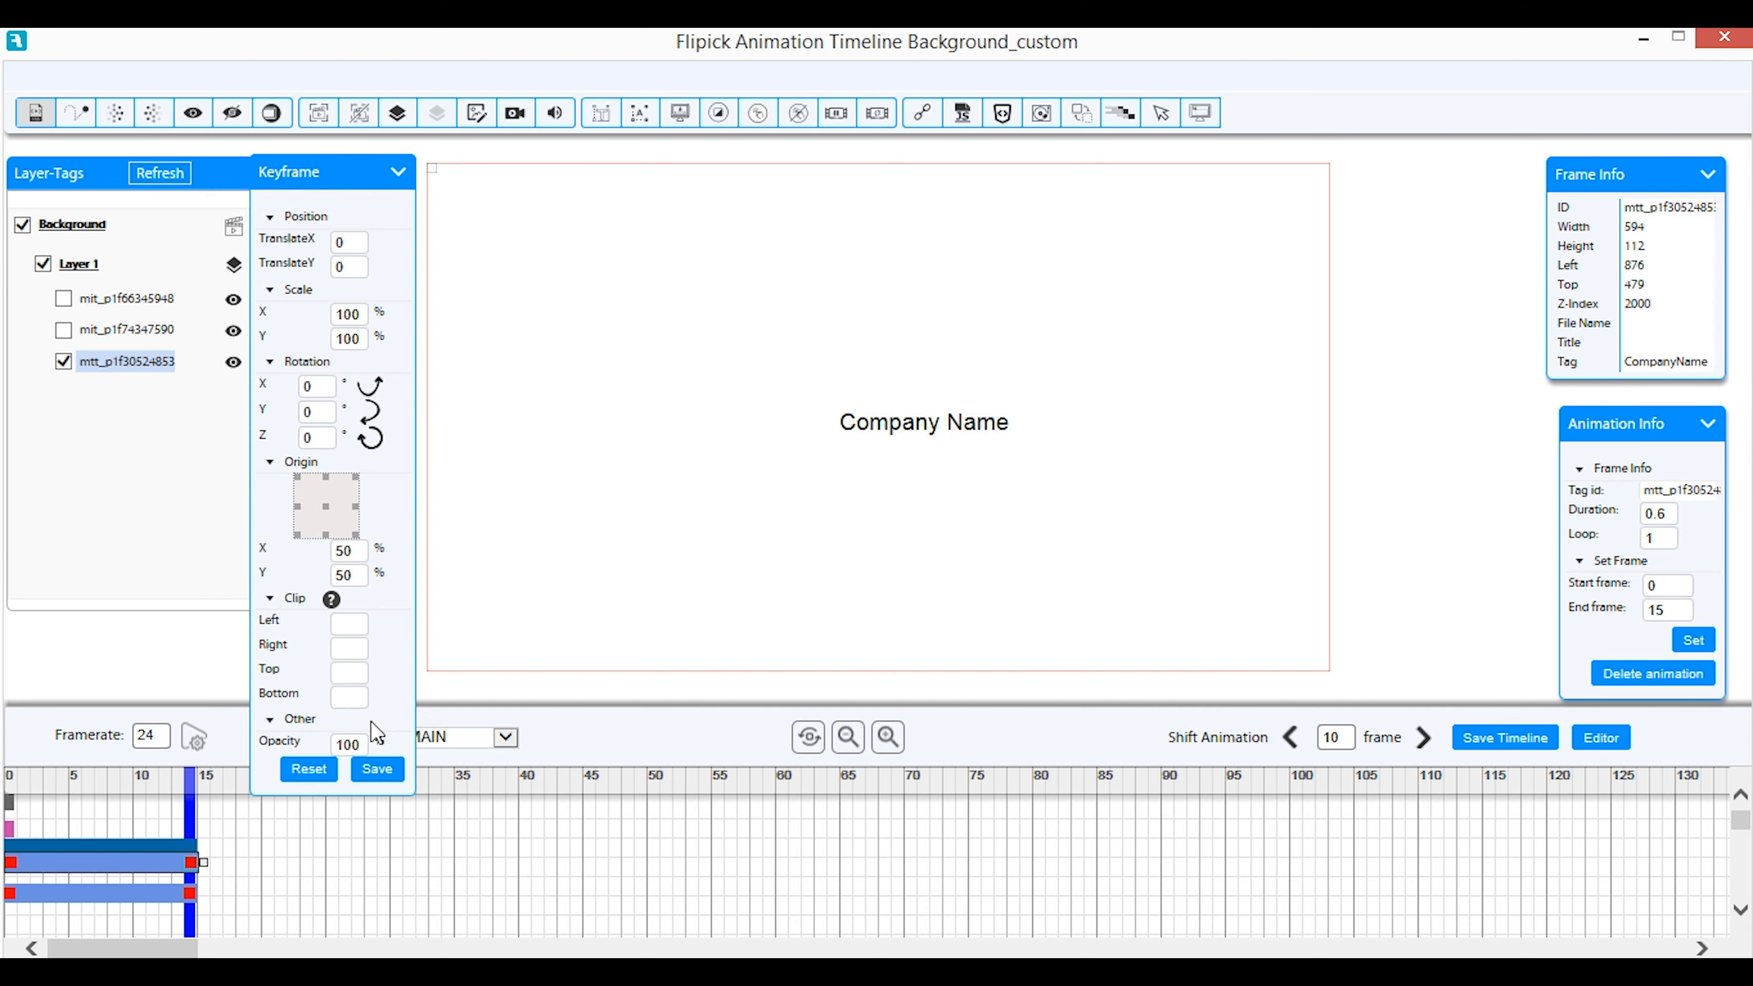
{"action": "left_click", "coordinate": [398, 173]}
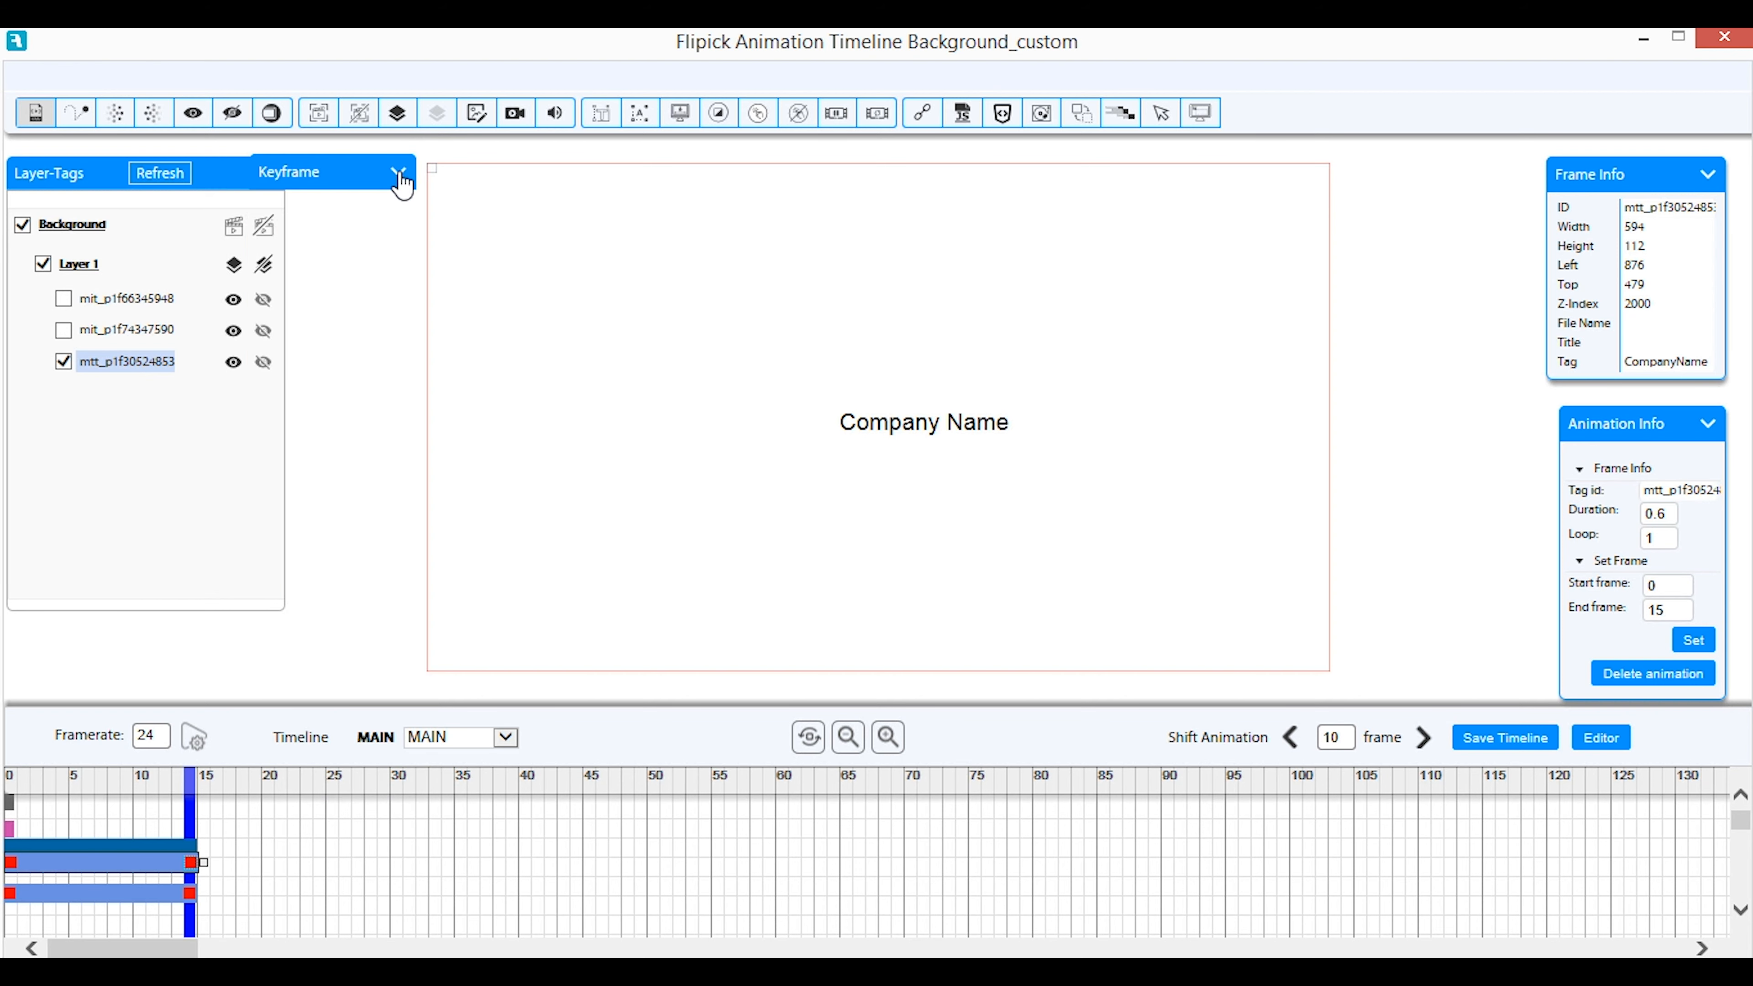
Preview the whole scene animation from frame 0 and place the playhead at about frame 21
{"action": "left_click", "coordinate": [195, 737]}
{"action": "left_click", "coordinate": [9, 780]}
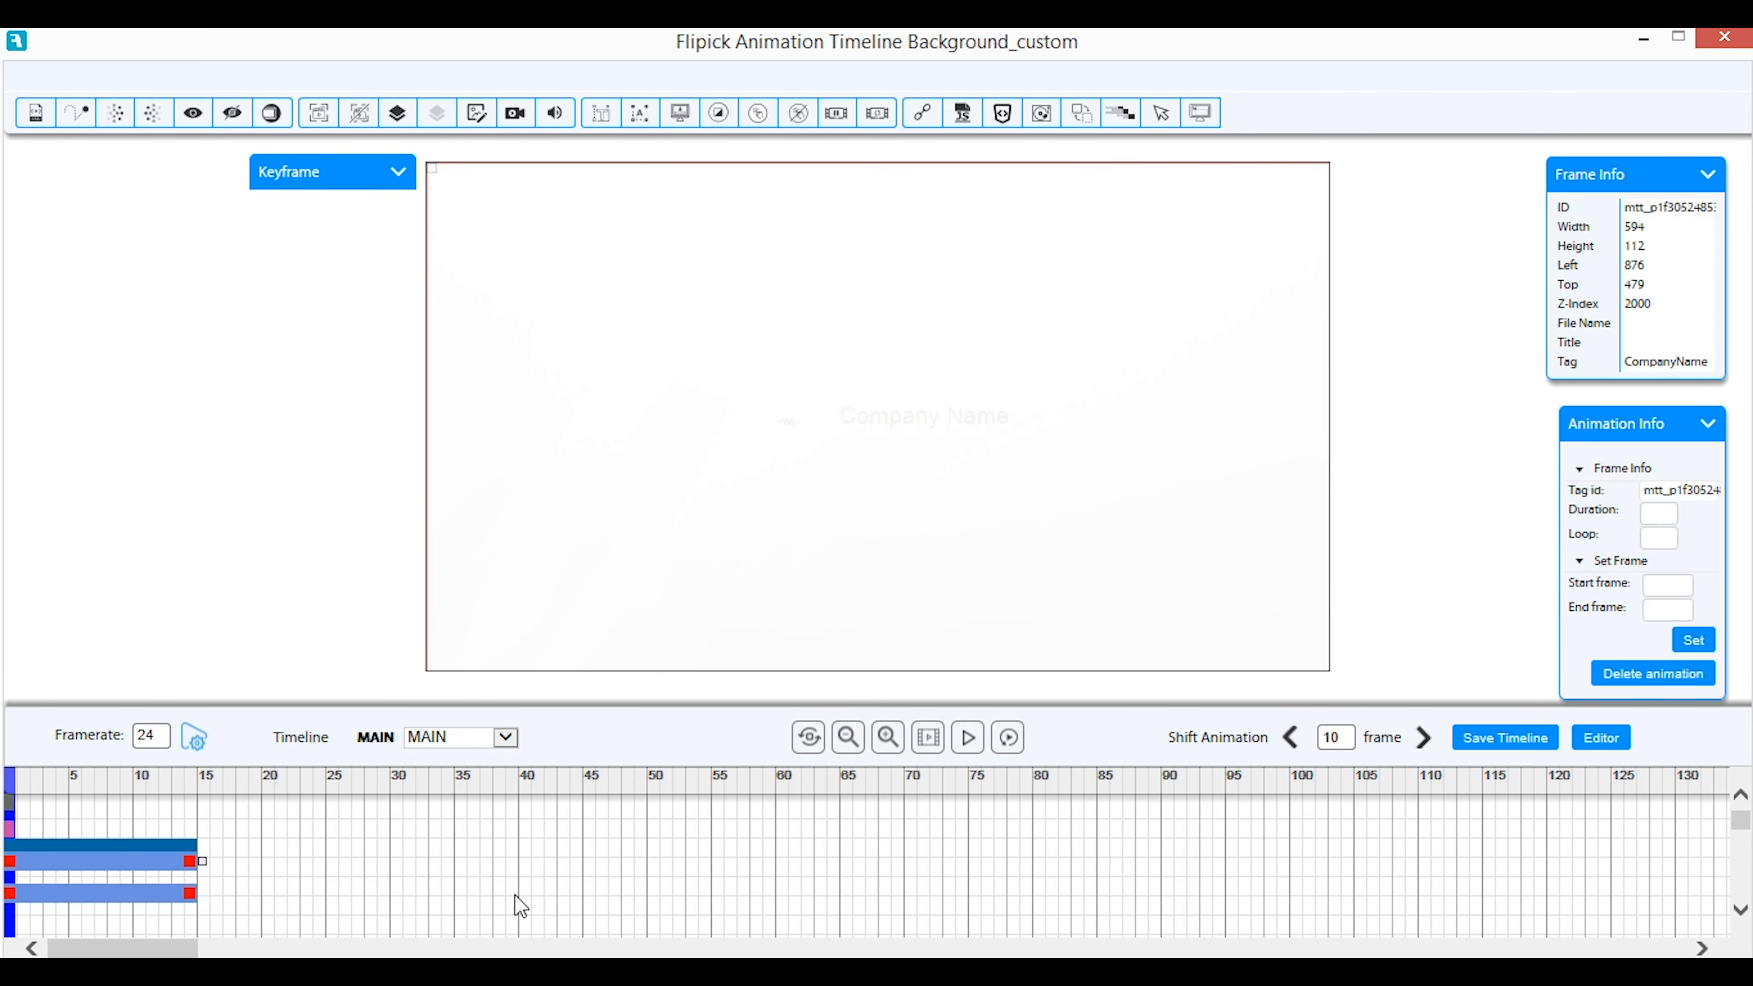
{"action": "left_click", "coordinate": [966, 737]}
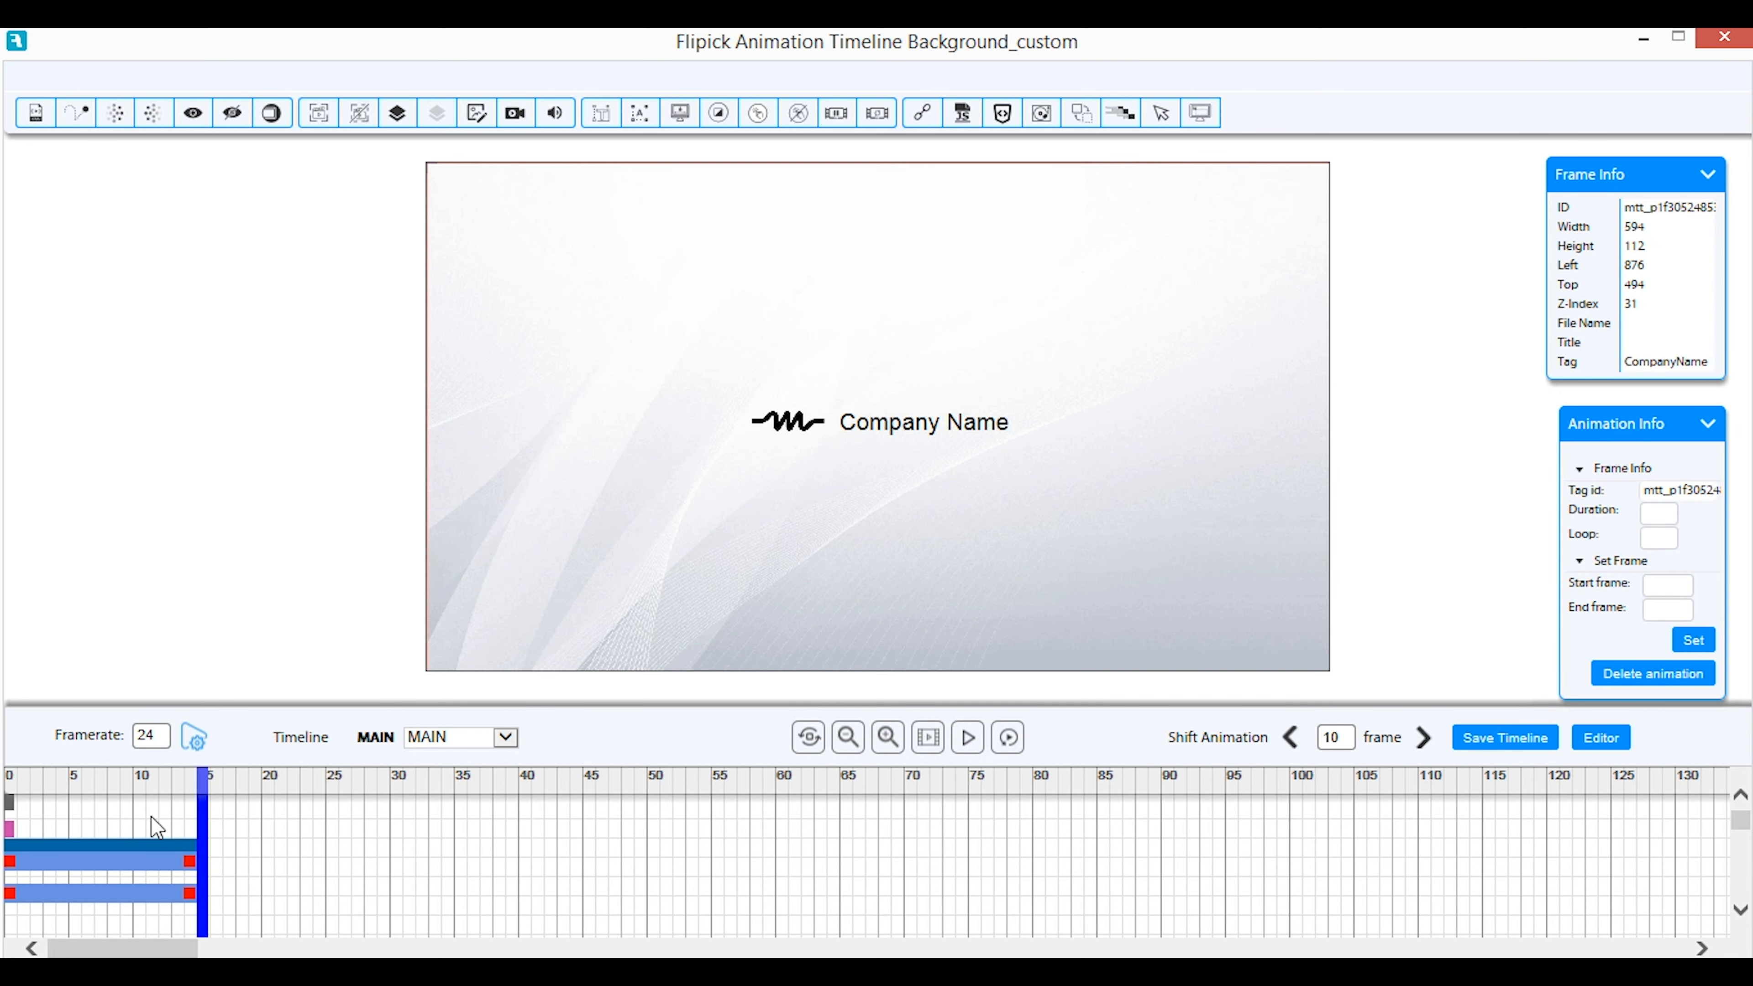
{"action": "left_click", "coordinate": [283, 787]}
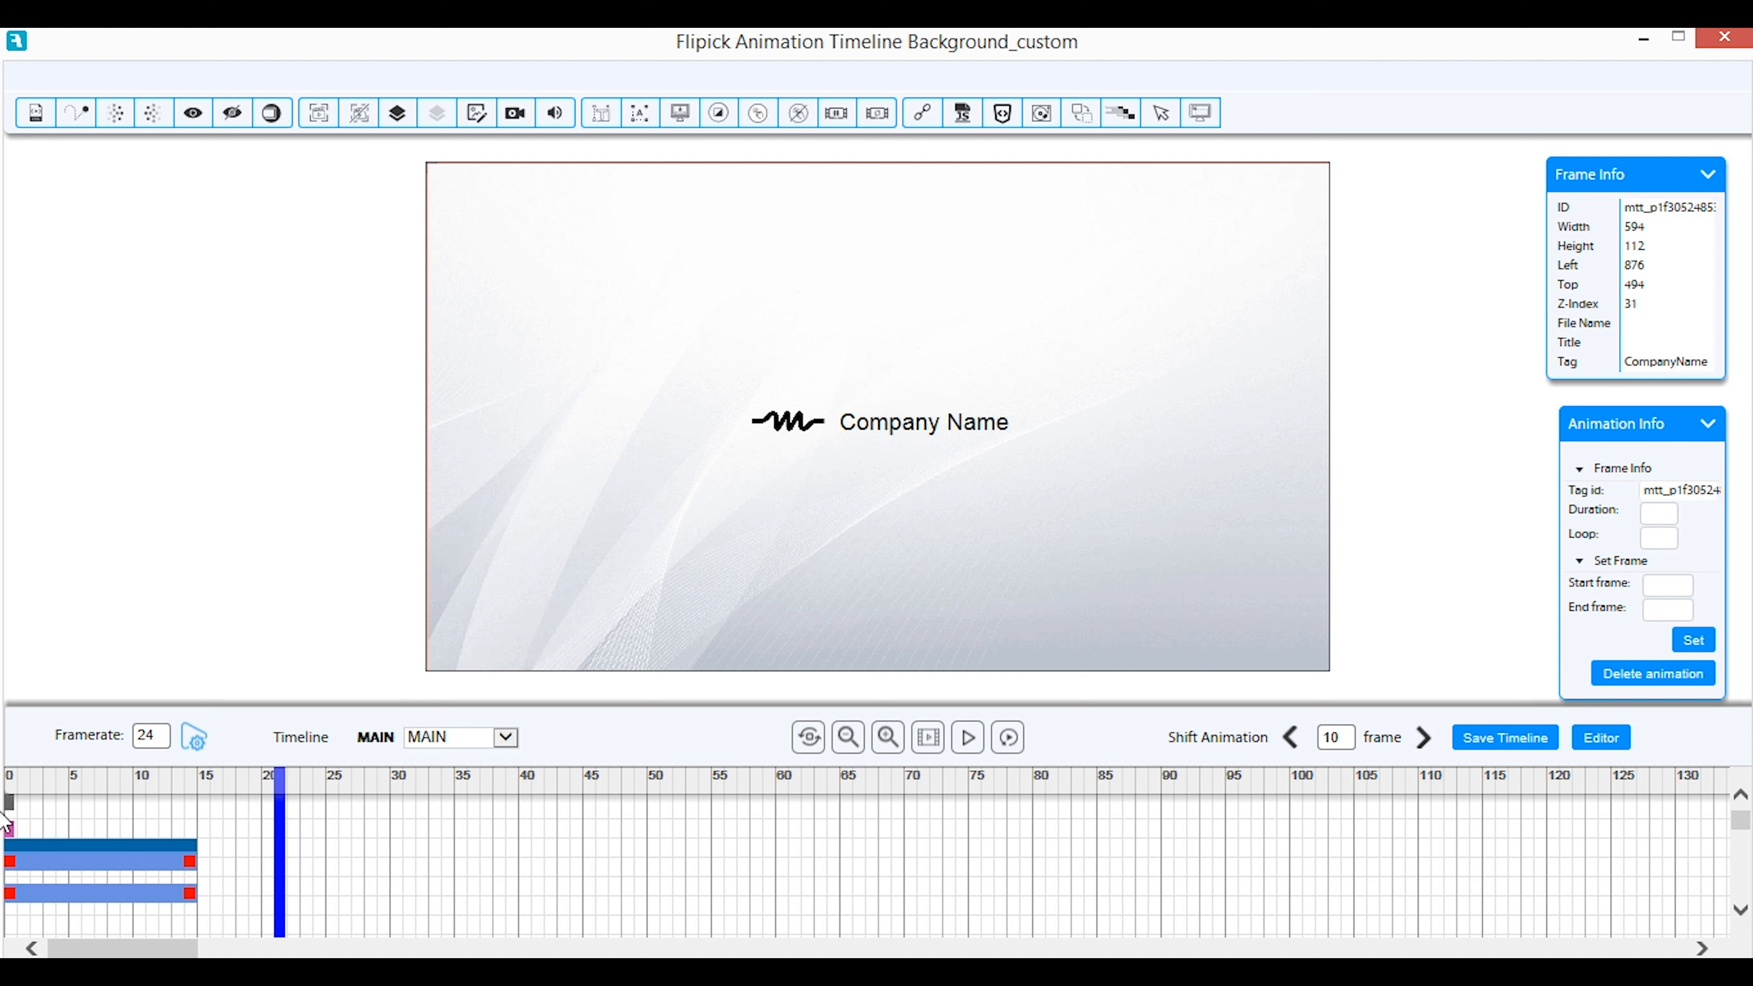
Add the BG_Audio.mp3 sound file to the timeline at frame 0
{"action": "left_click", "coordinate": [10, 783]}
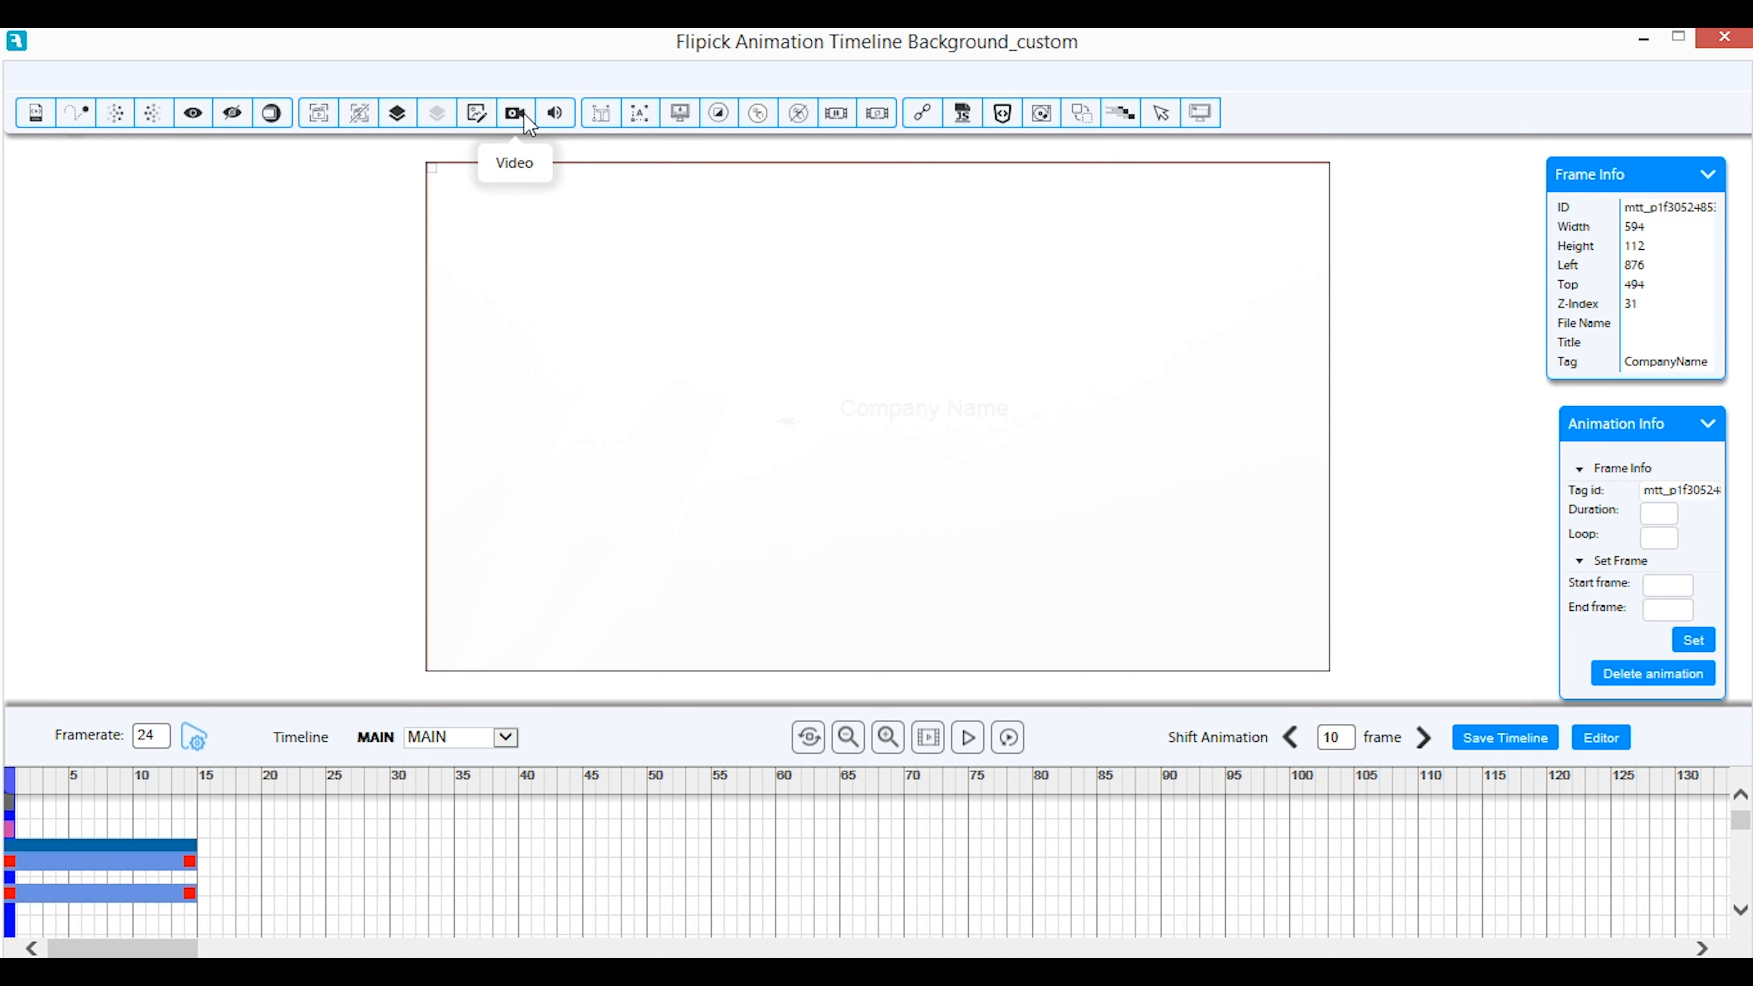
{"action": "left_click", "coordinate": [555, 122]}
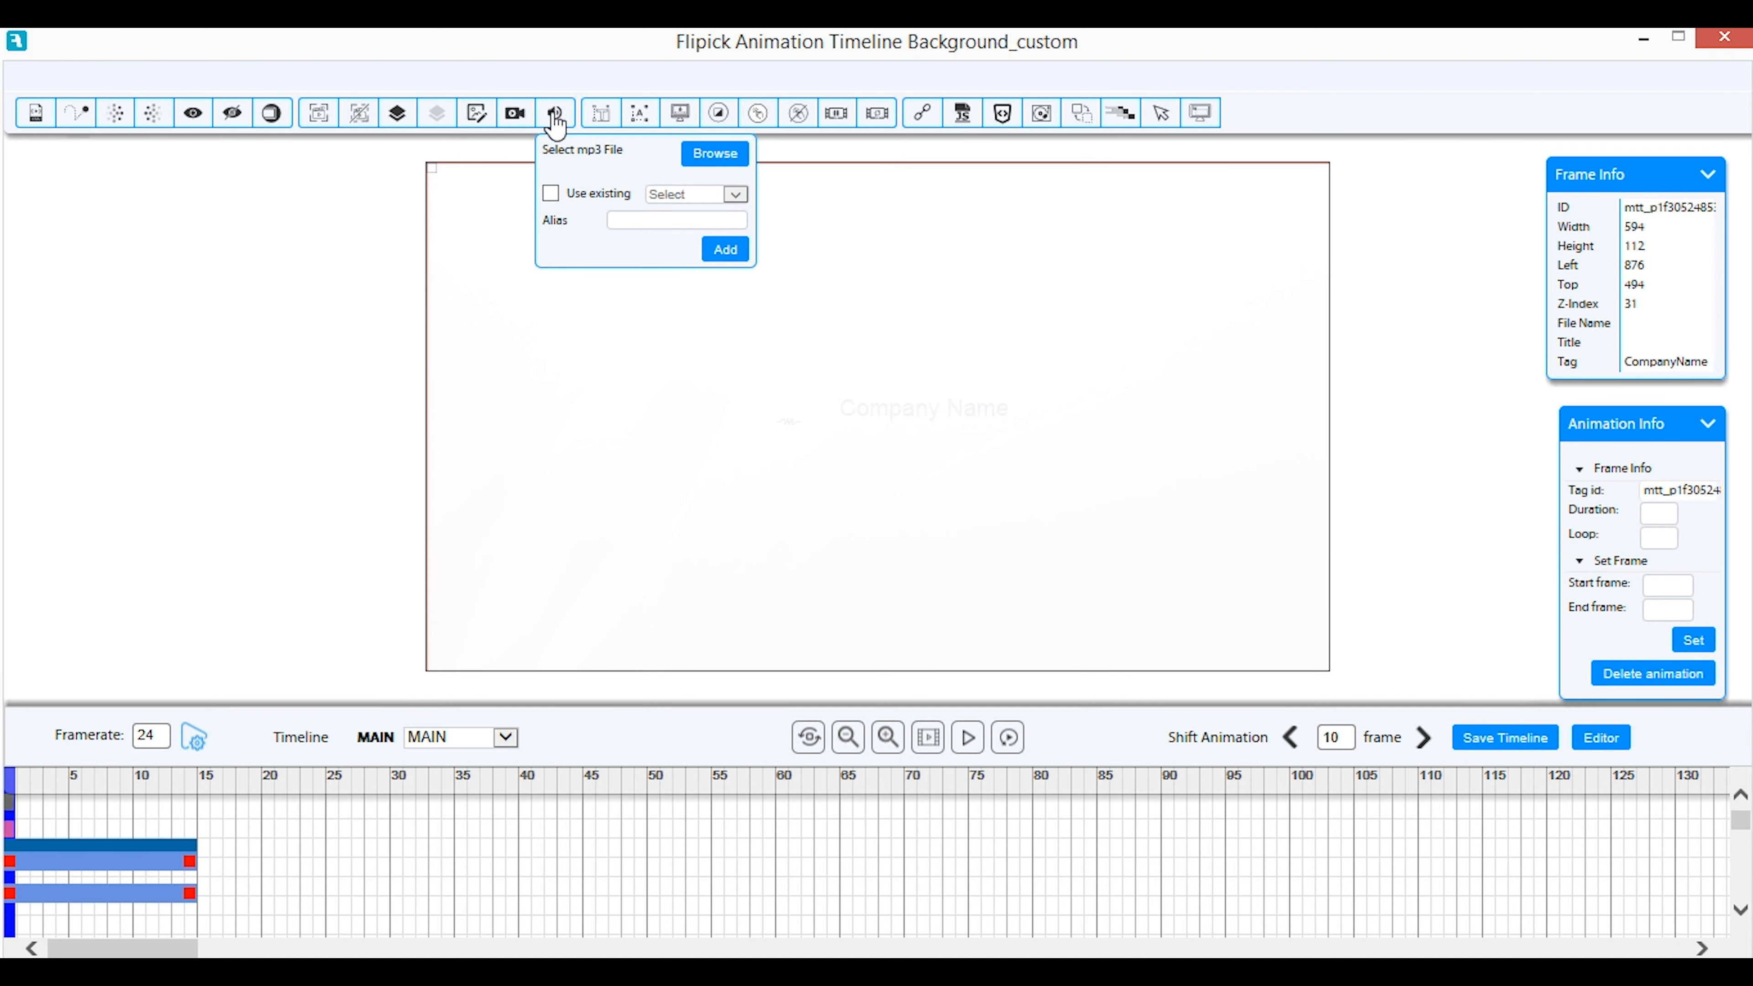
{"action": "left_click", "coordinate": [709, 162]}
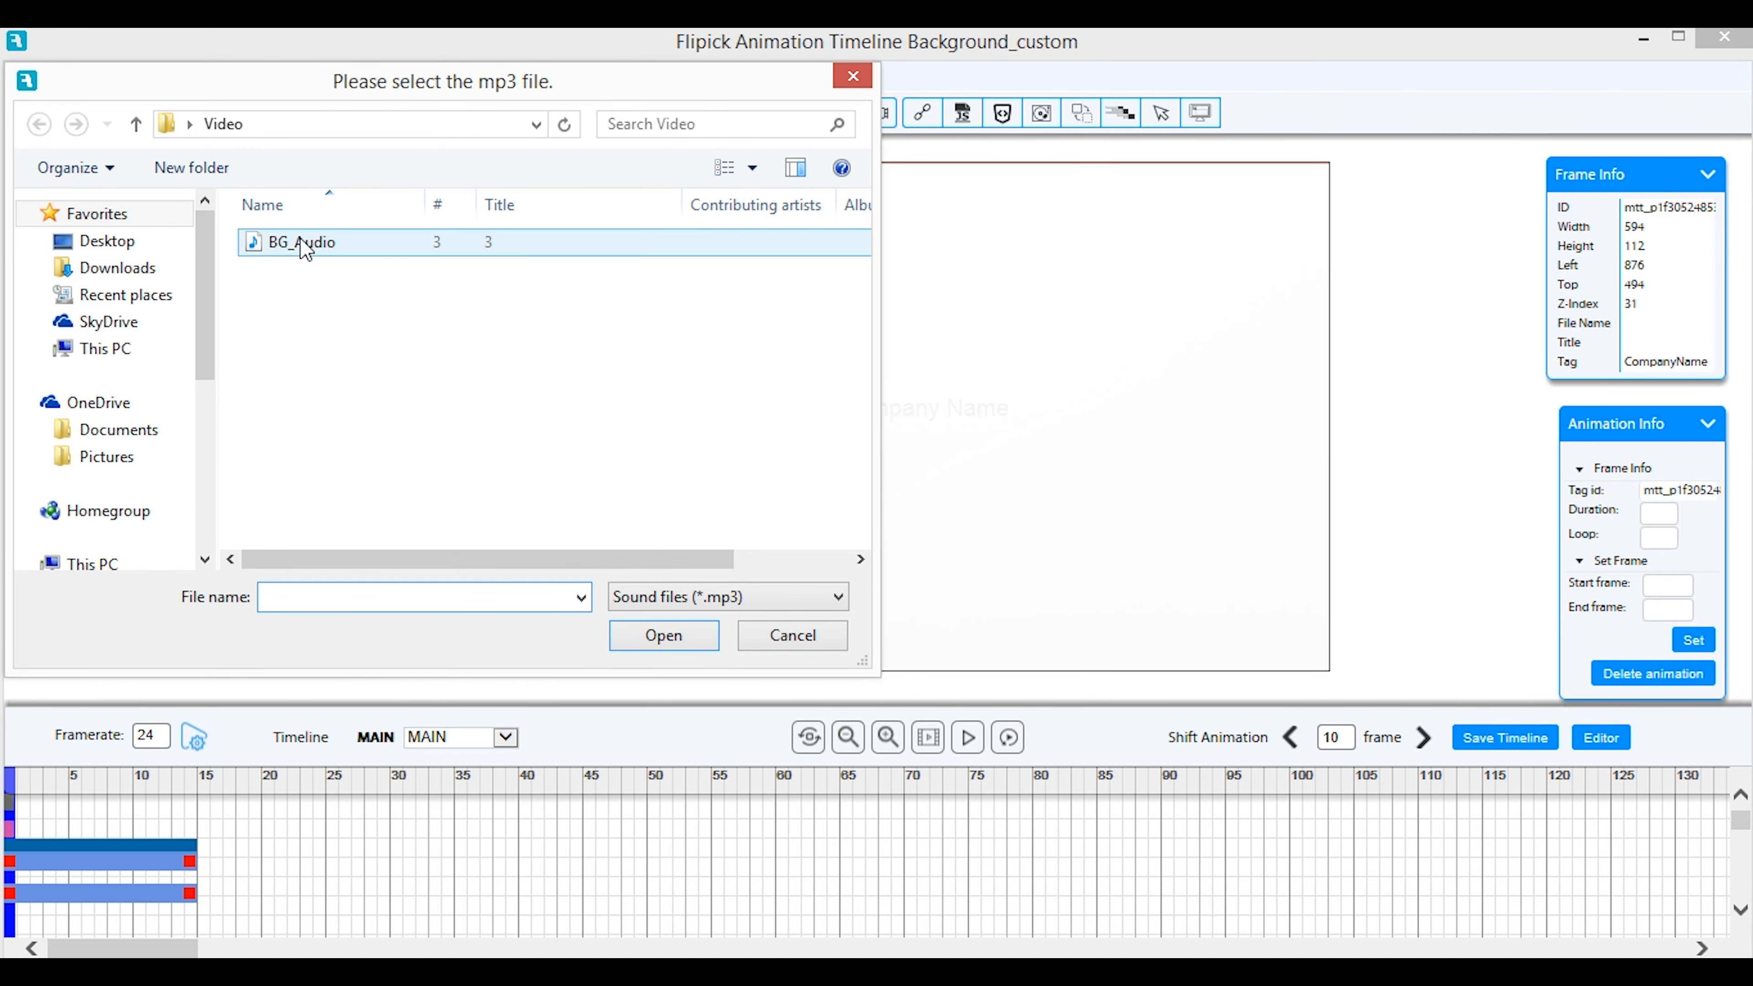
{"action": "left_click", "coordinate": [307, 254]}
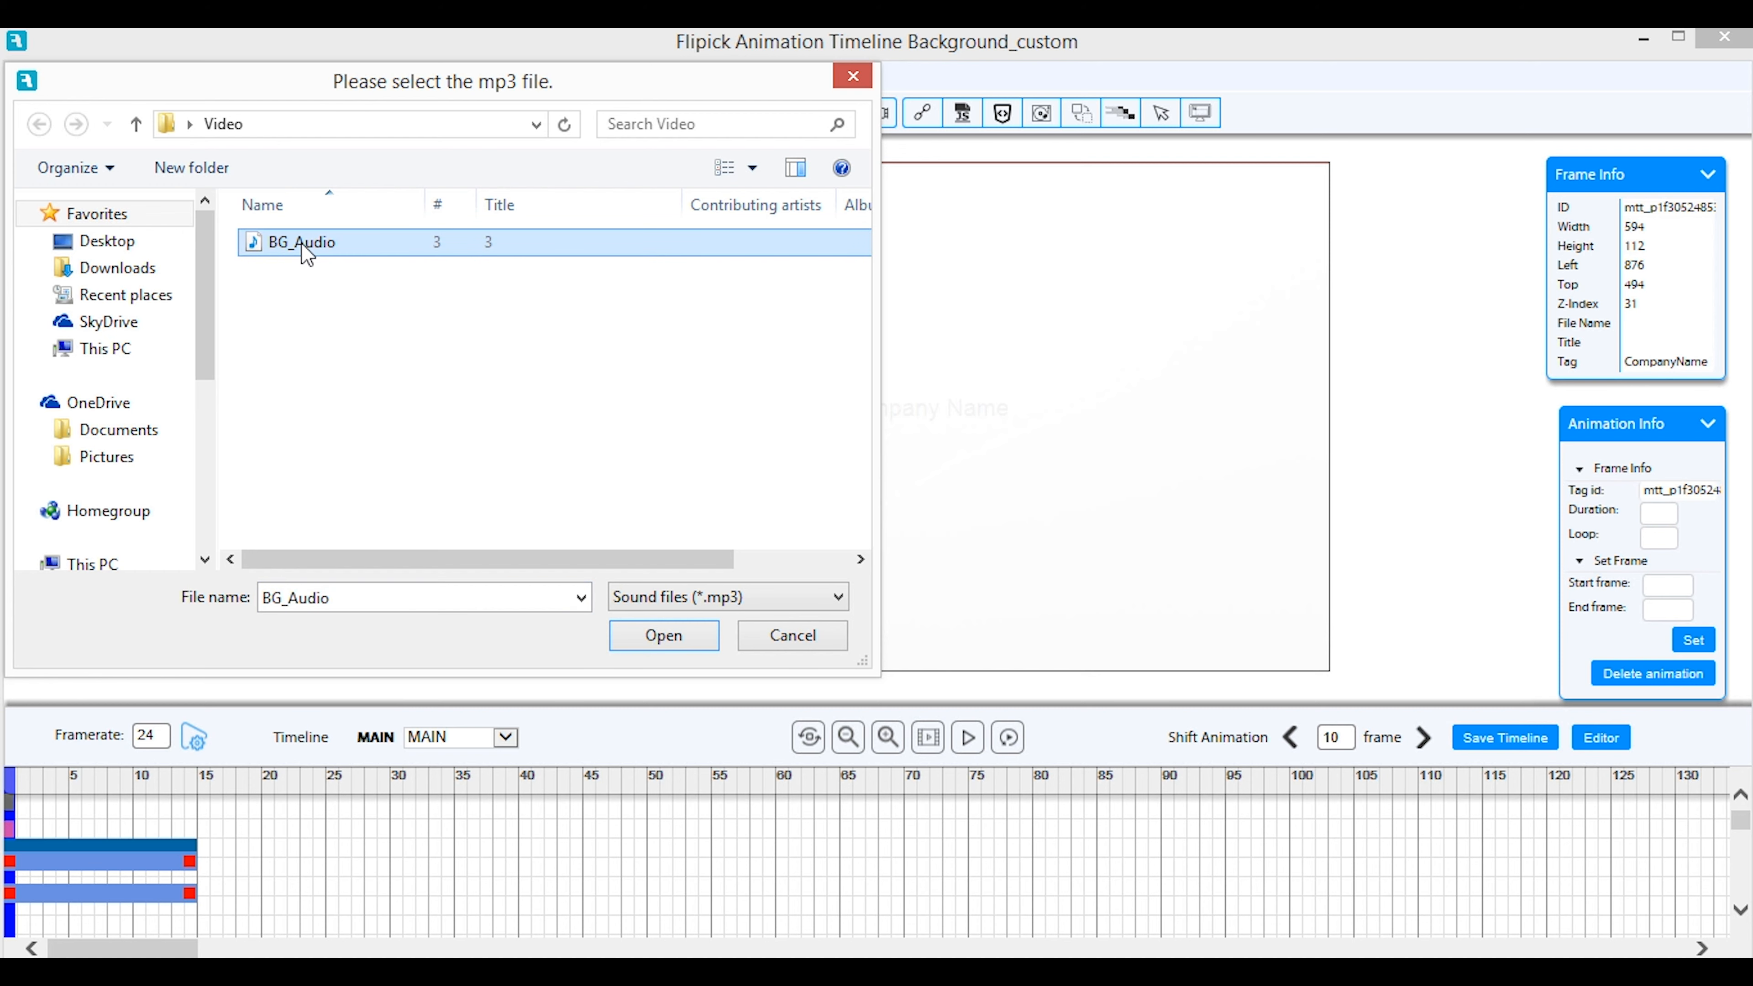
{"action": "left_click", "coordinate": [656, 644]}
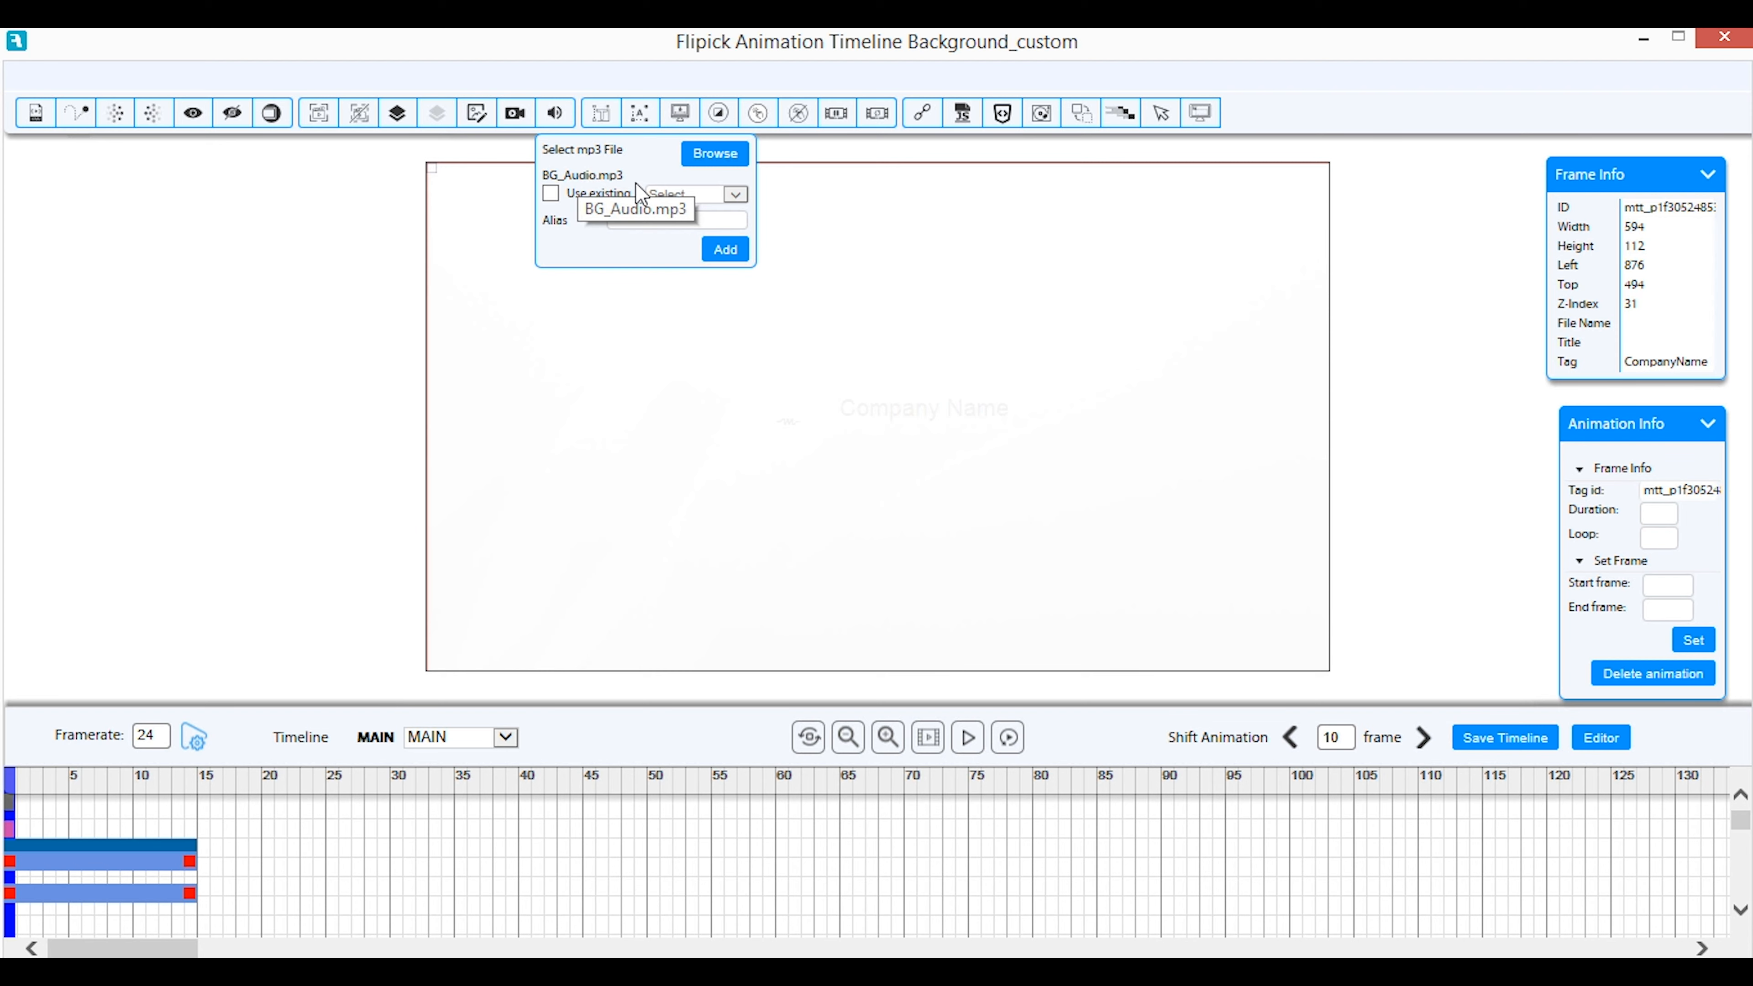
{"action": "left_click", "coordinate": [725, 250]}
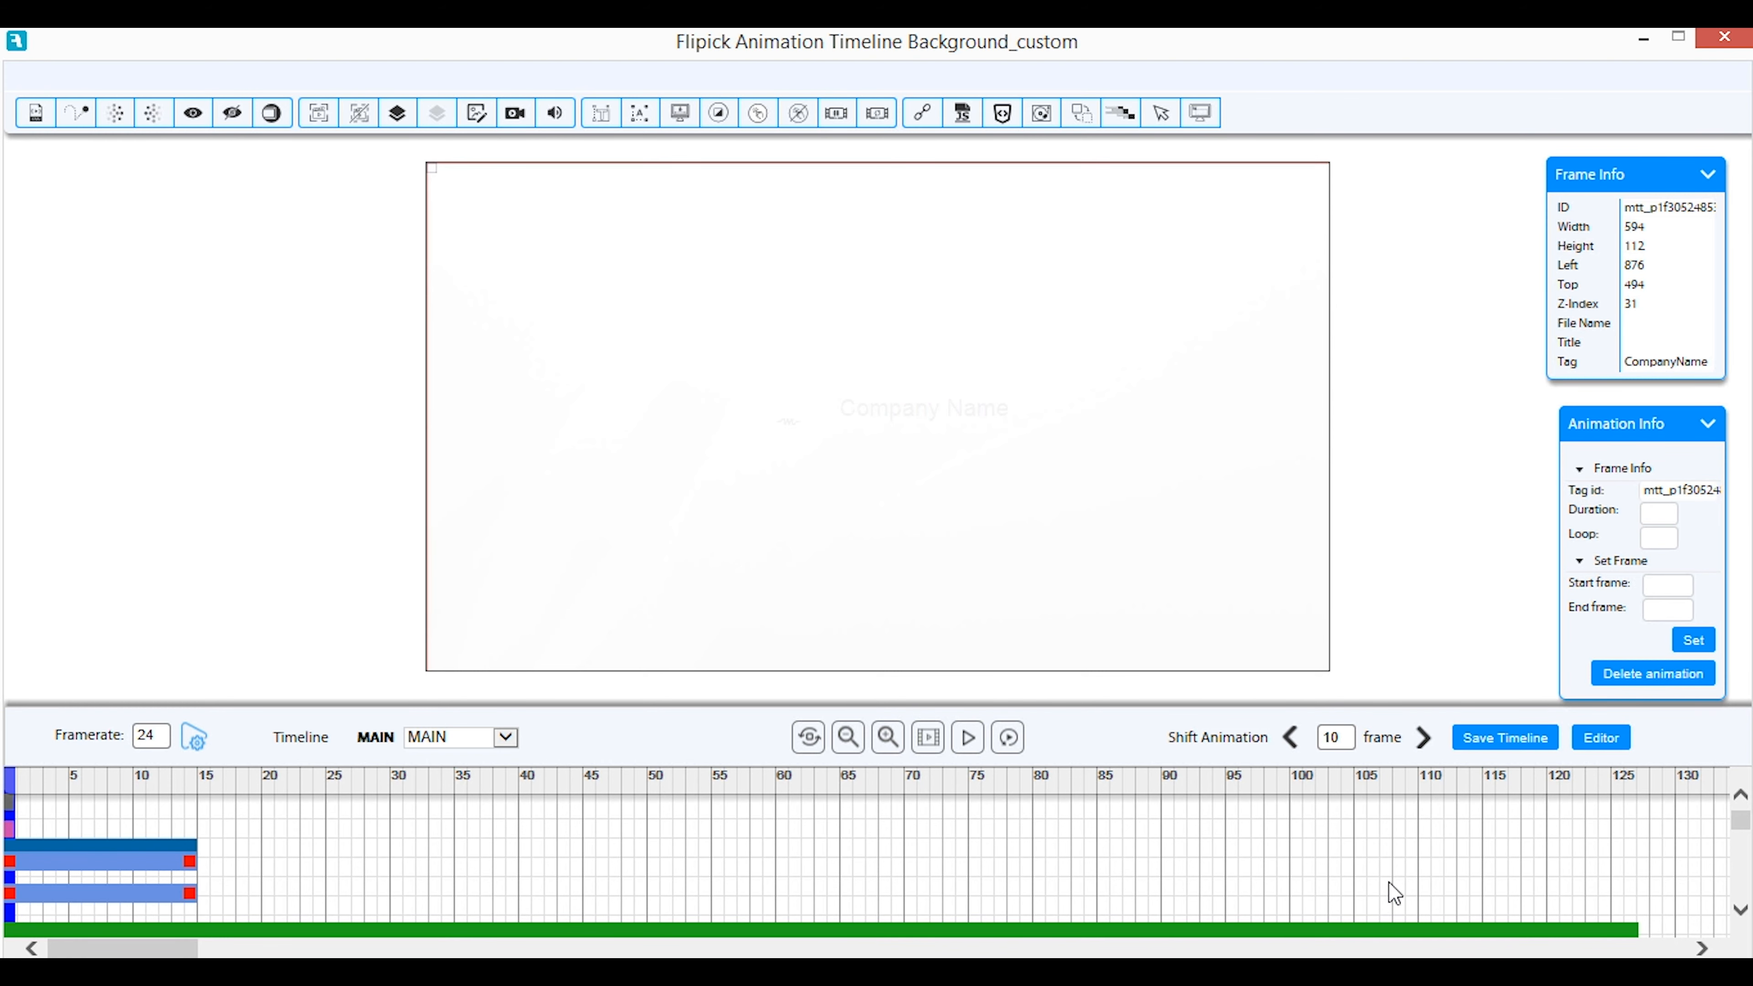
Return the timeline to editing at frame 25, display the background image and logo along with the text, and select the background image tag
{"action": "left_click", "coordinate": [1739, 911]}
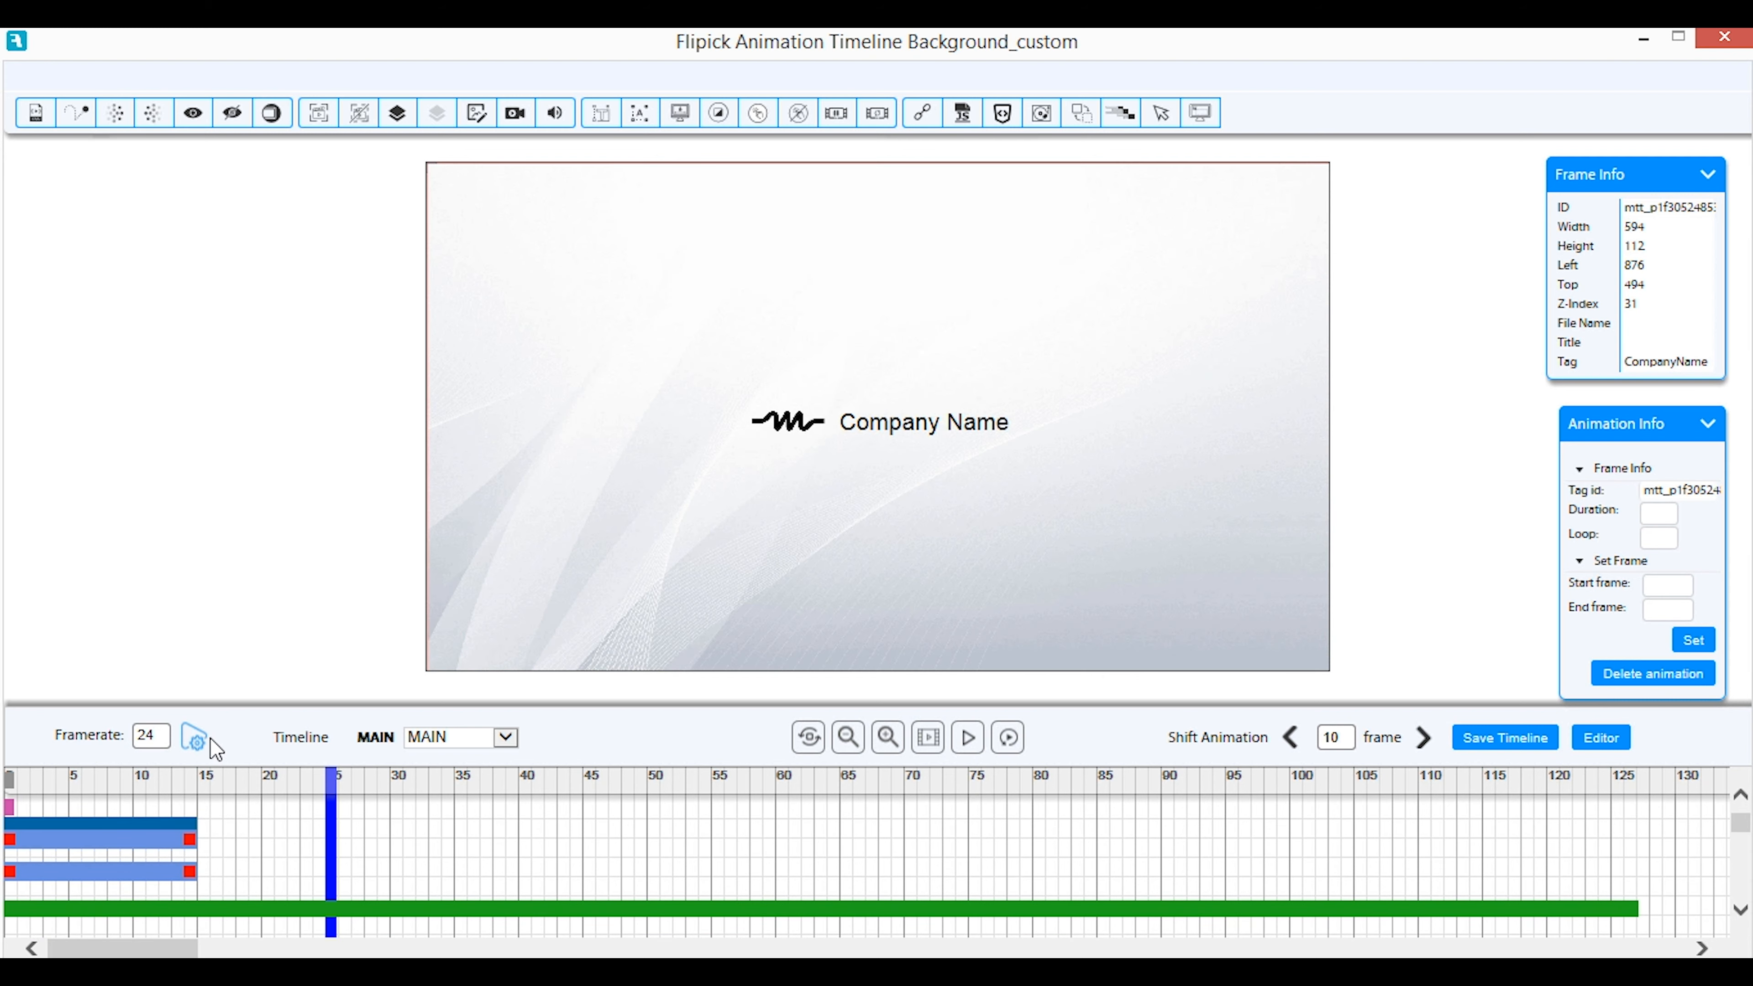
{"action": "left_click", "coordinate": [194, 738]}
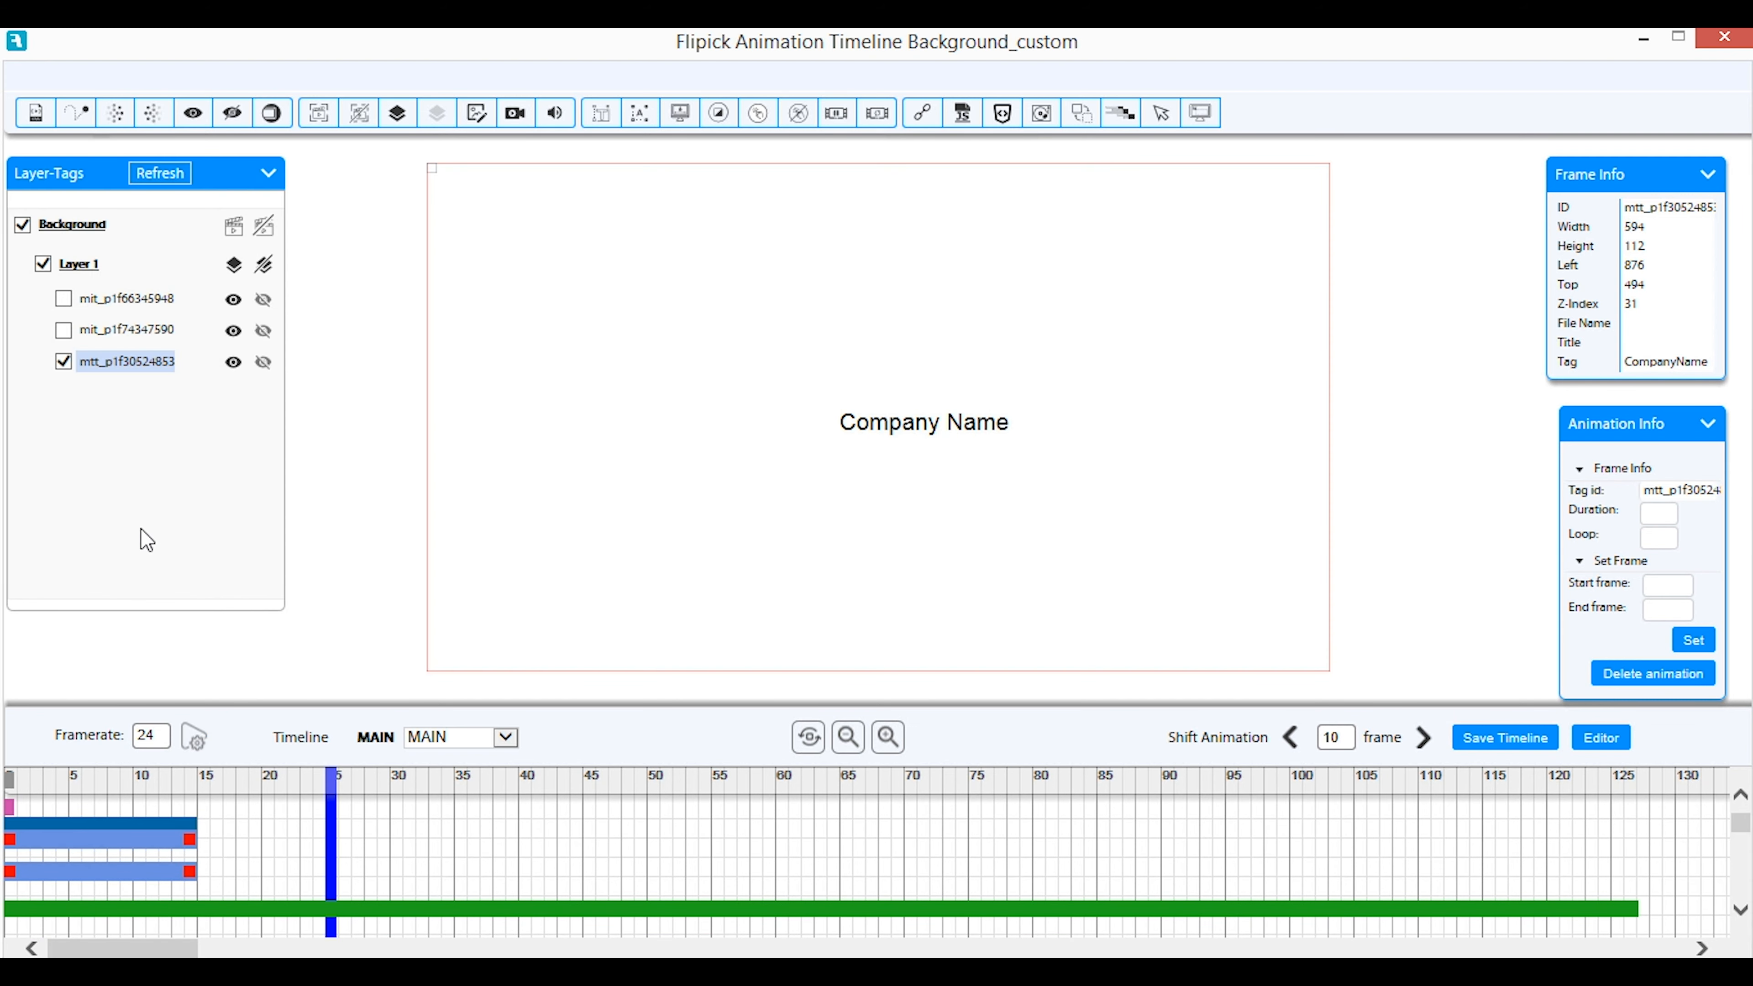
{"action": "left_click", "coordinate": [63, 329]}
{"action": "left_click", "coordinate": [64, 299]}
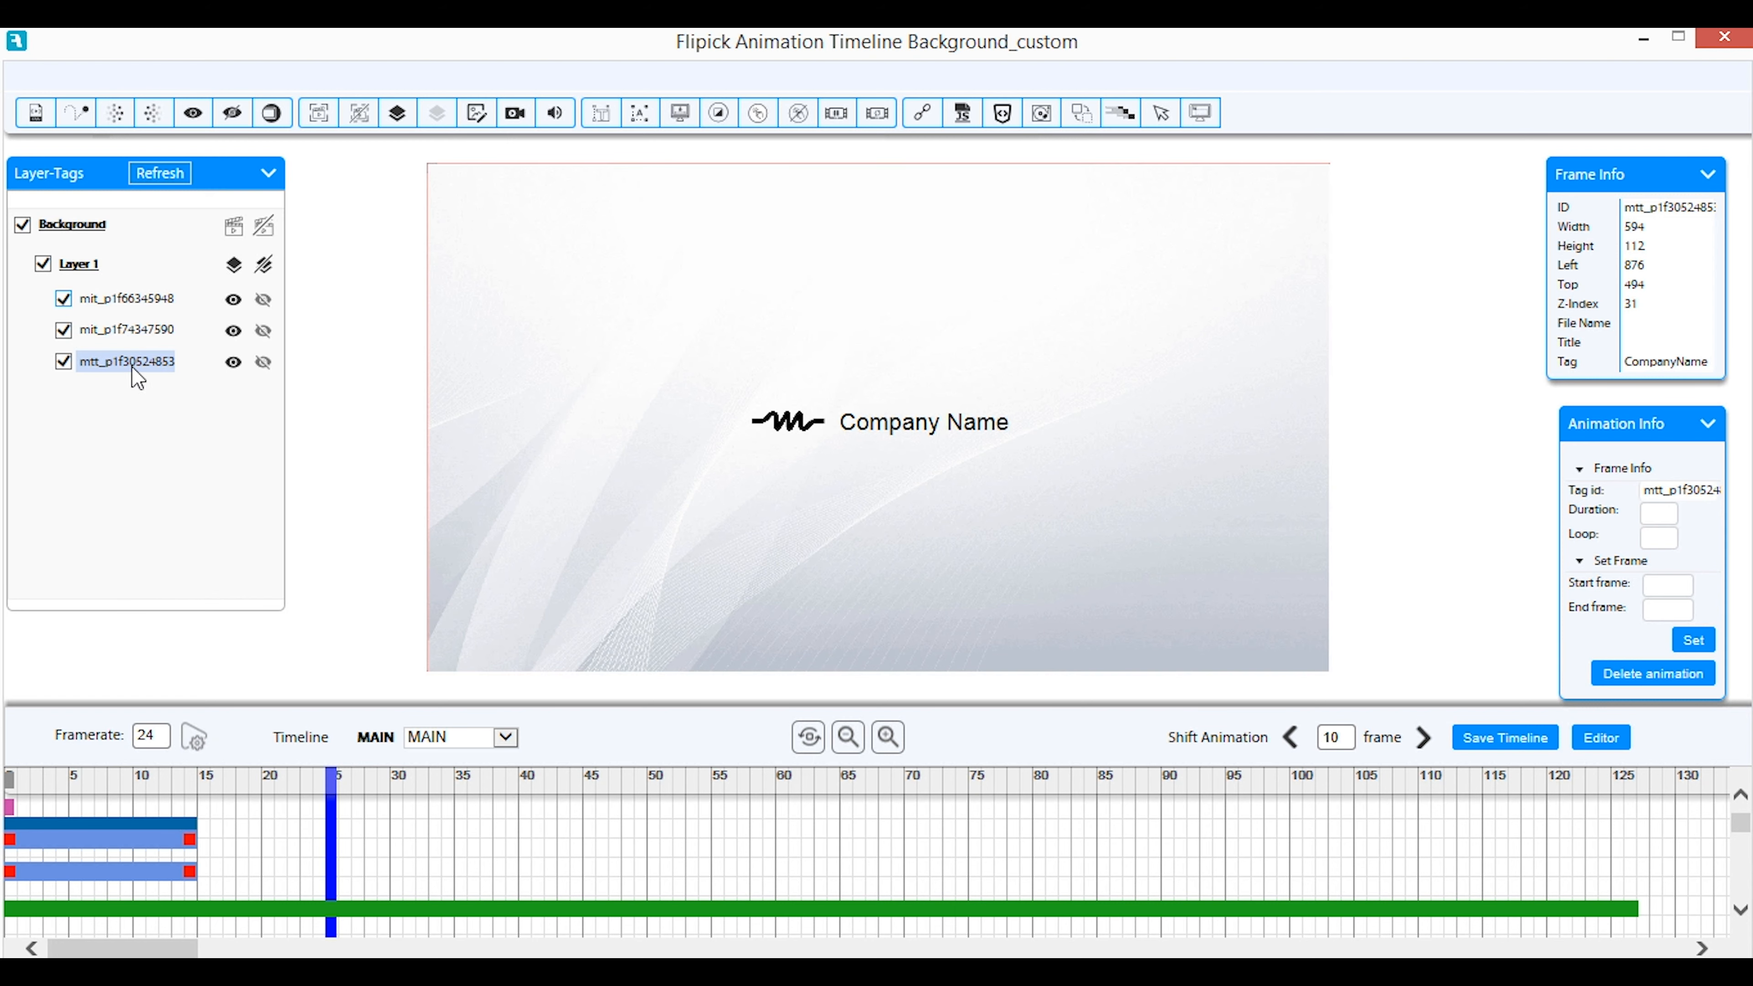
{"action": "left_click", "coordinate": [130, 331]}
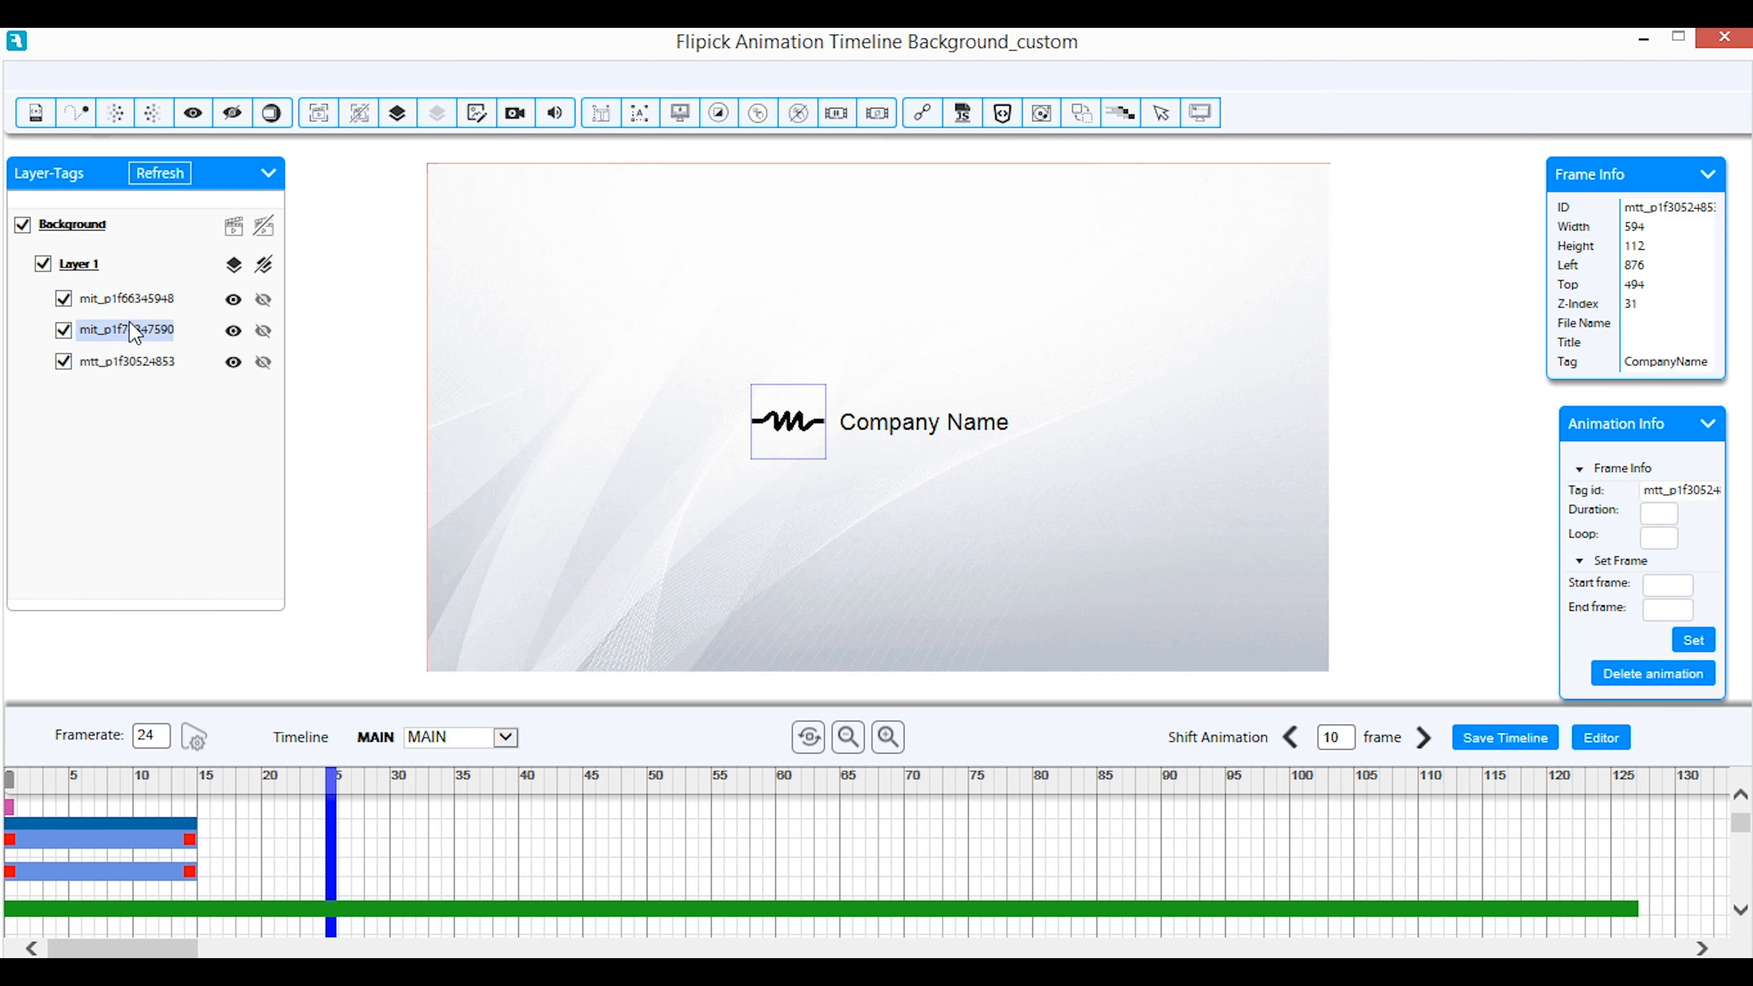
{"action": "left_click", "coordinate": [132, 297]}
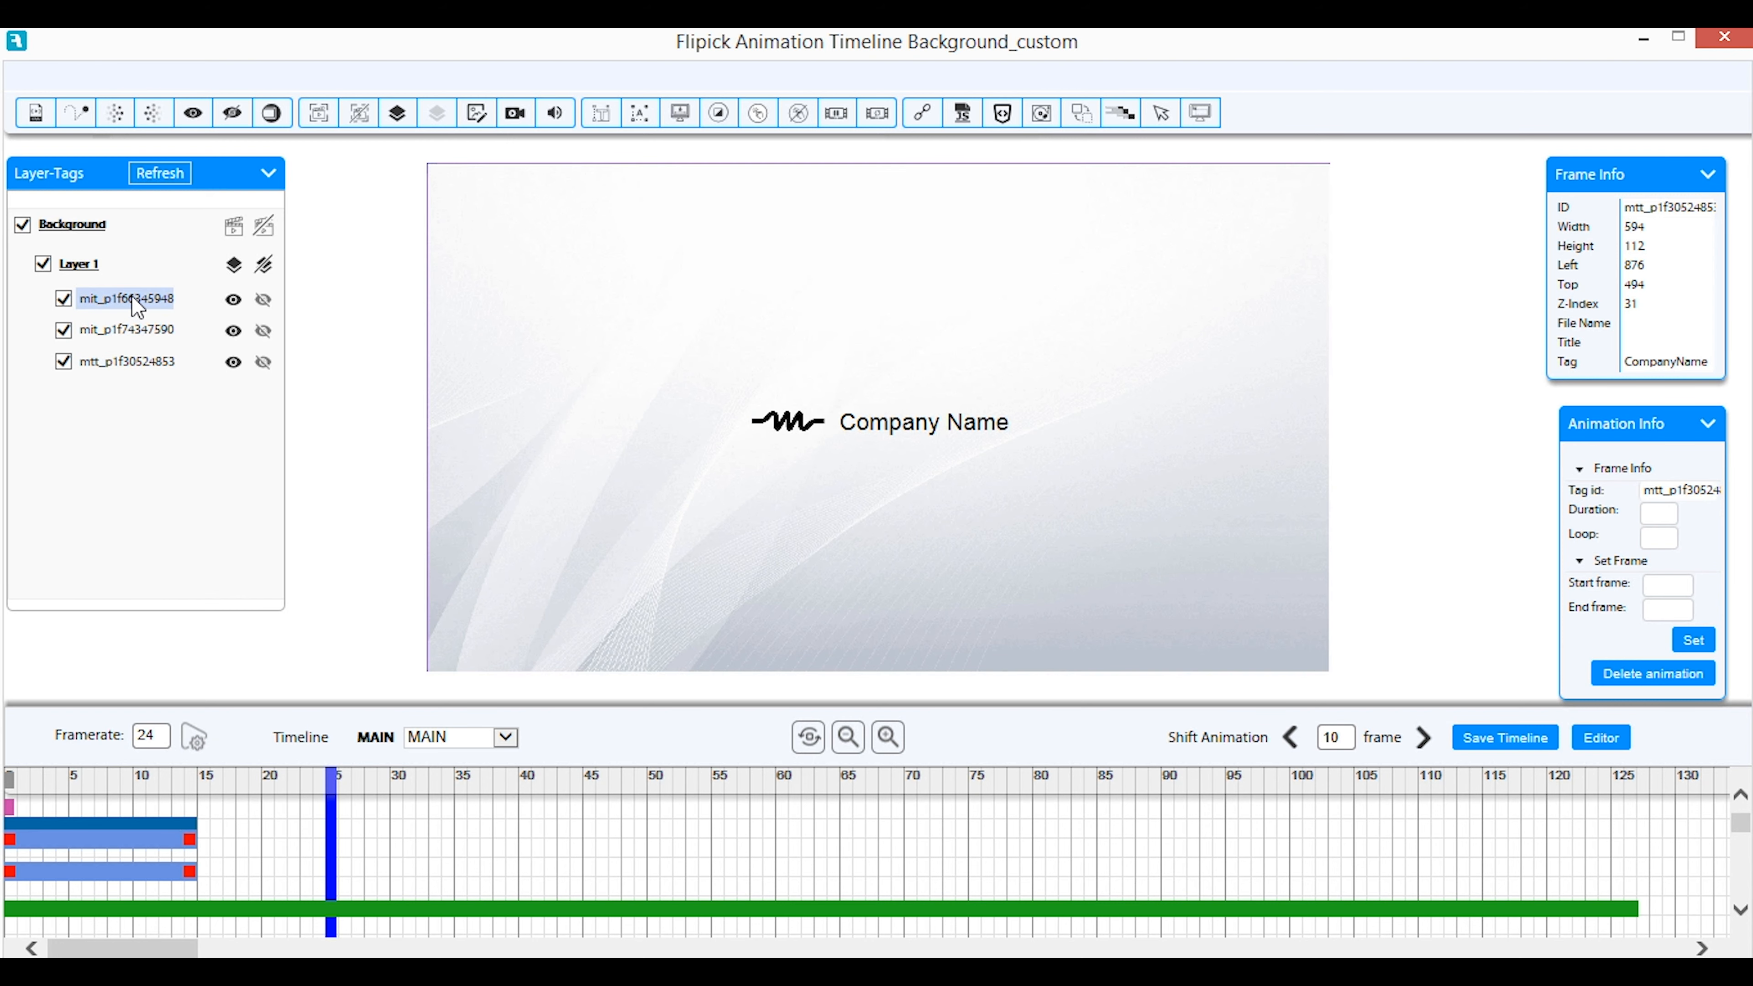
Start an EmbedJS animation for the background image and copy all the code from the JavaScript text file in the Video folder
{"action": "left_click", "coordinate": [964, 116]}
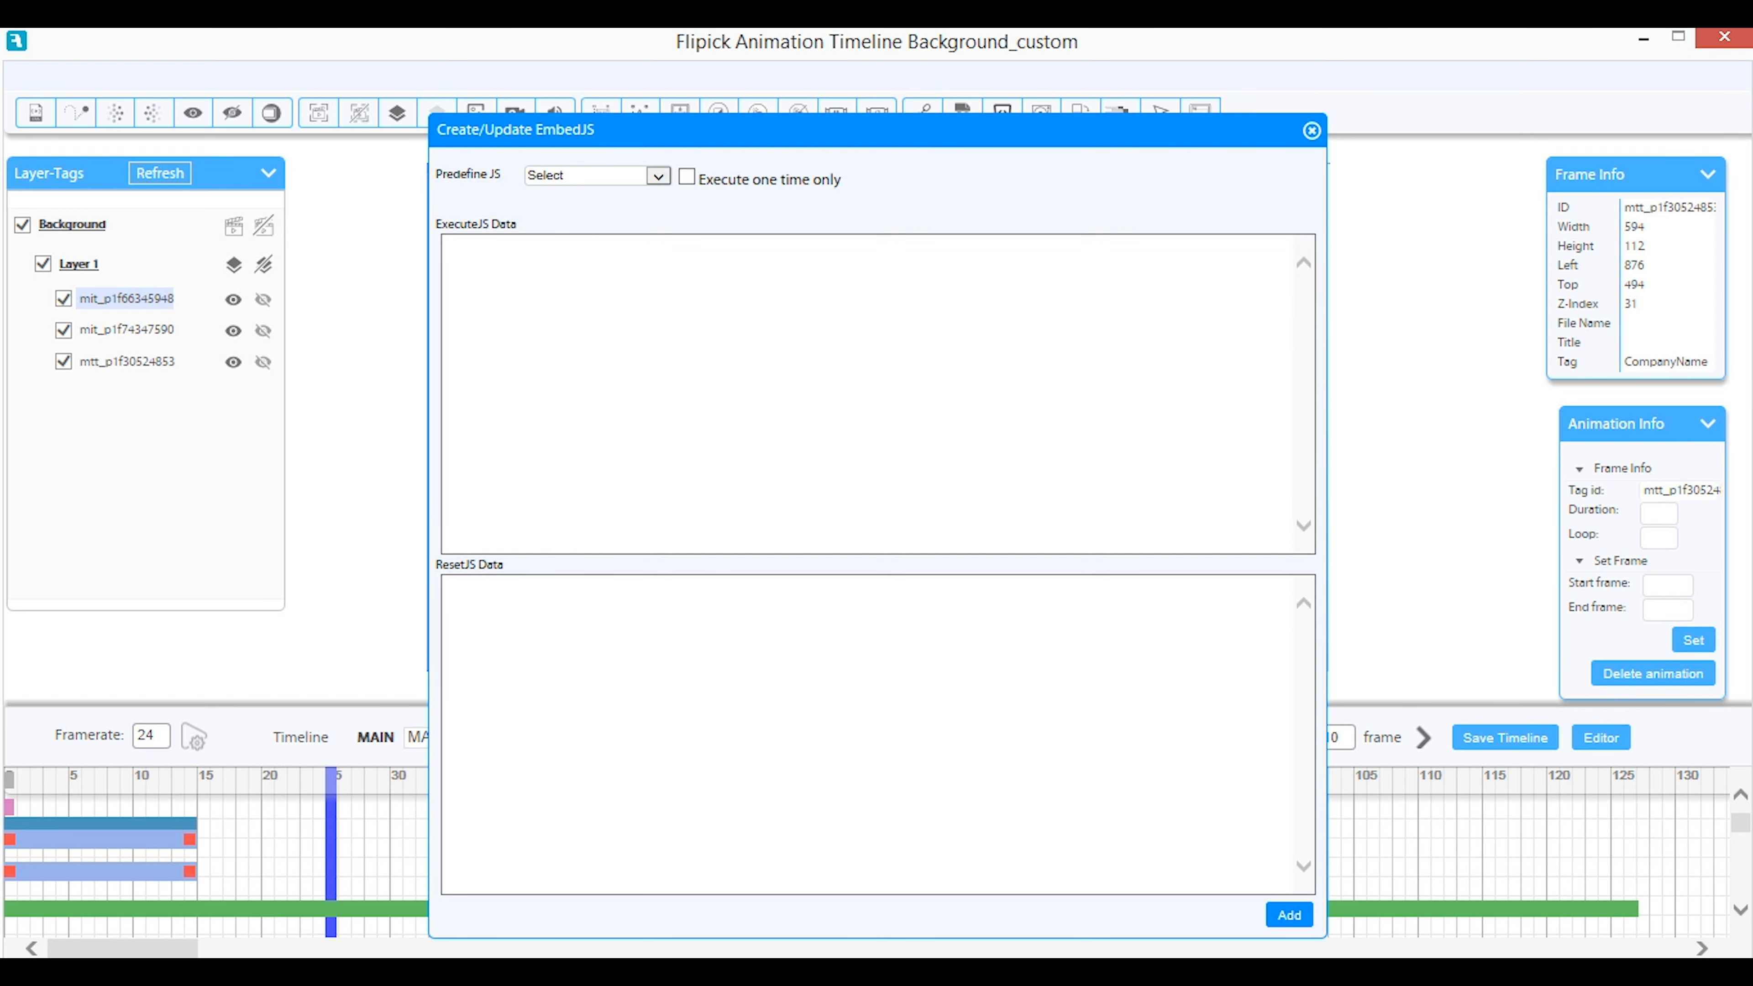
{"action": "left_click", "coordinate": [184, 973]}
{"action": "left_click", "coordinate": [847, 532]}
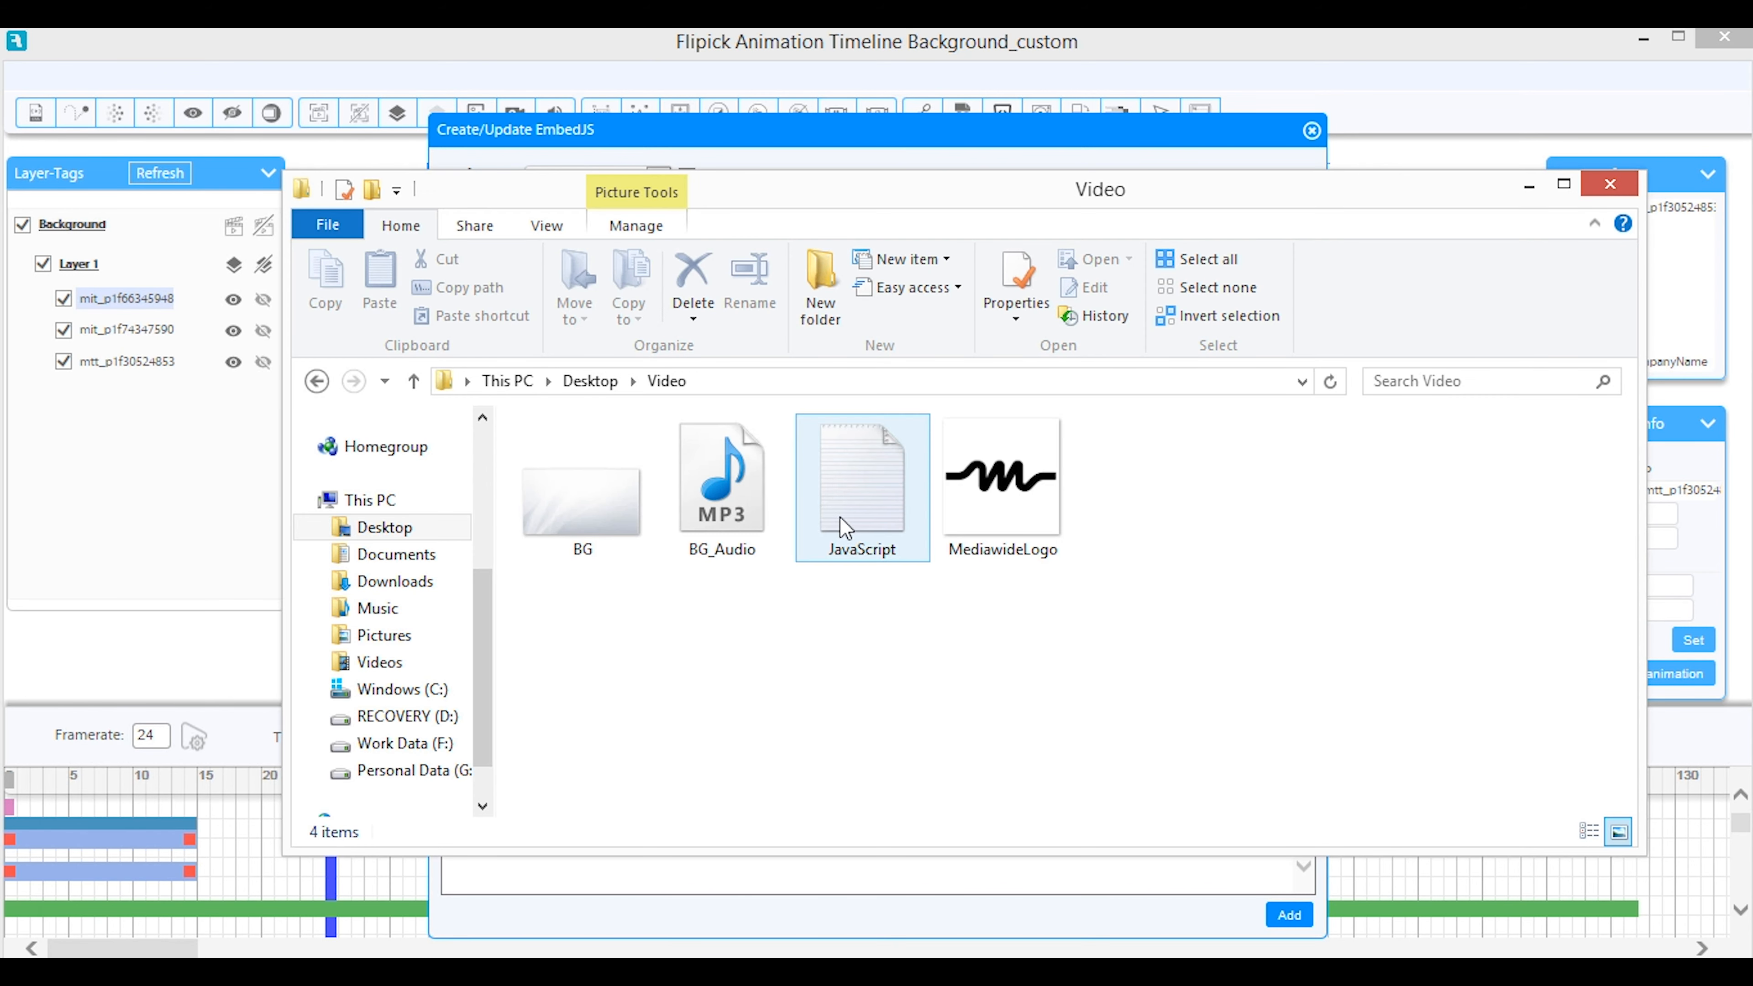
{"action": "double_click", "coordinate": [864, 521]}
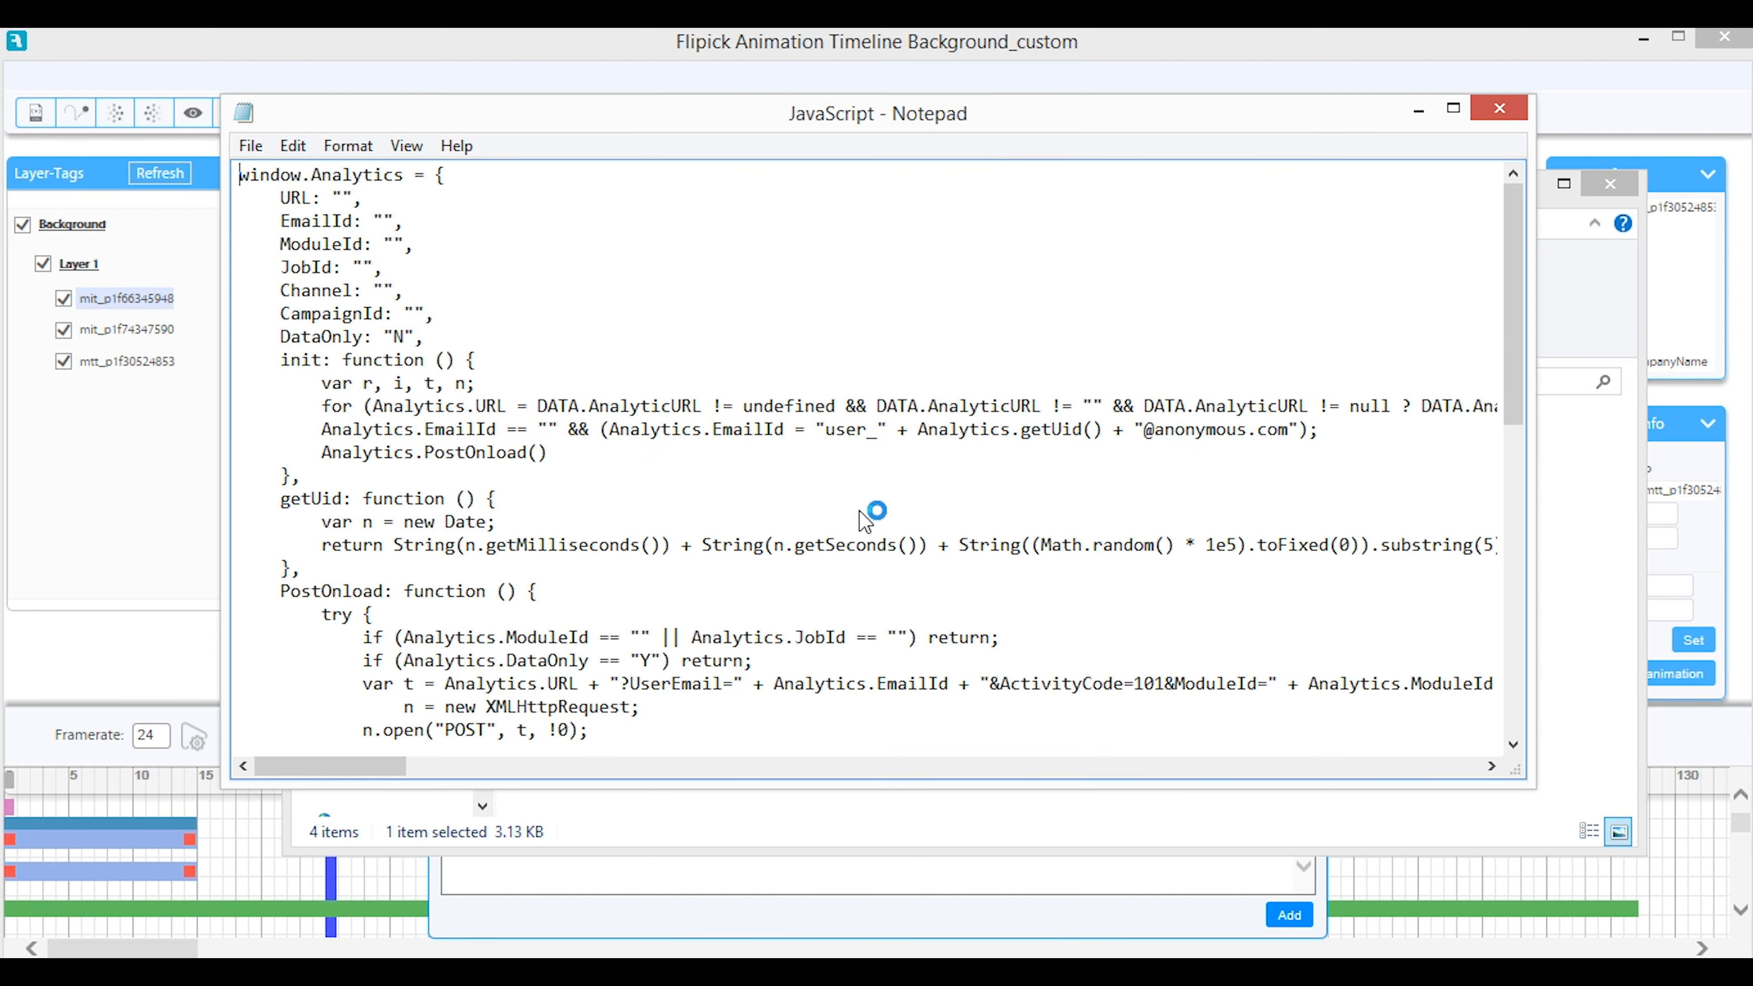
{"action": "left_click", "coordinate": [862, 512]}
{"action": "key", "text": "ctrl+a"}
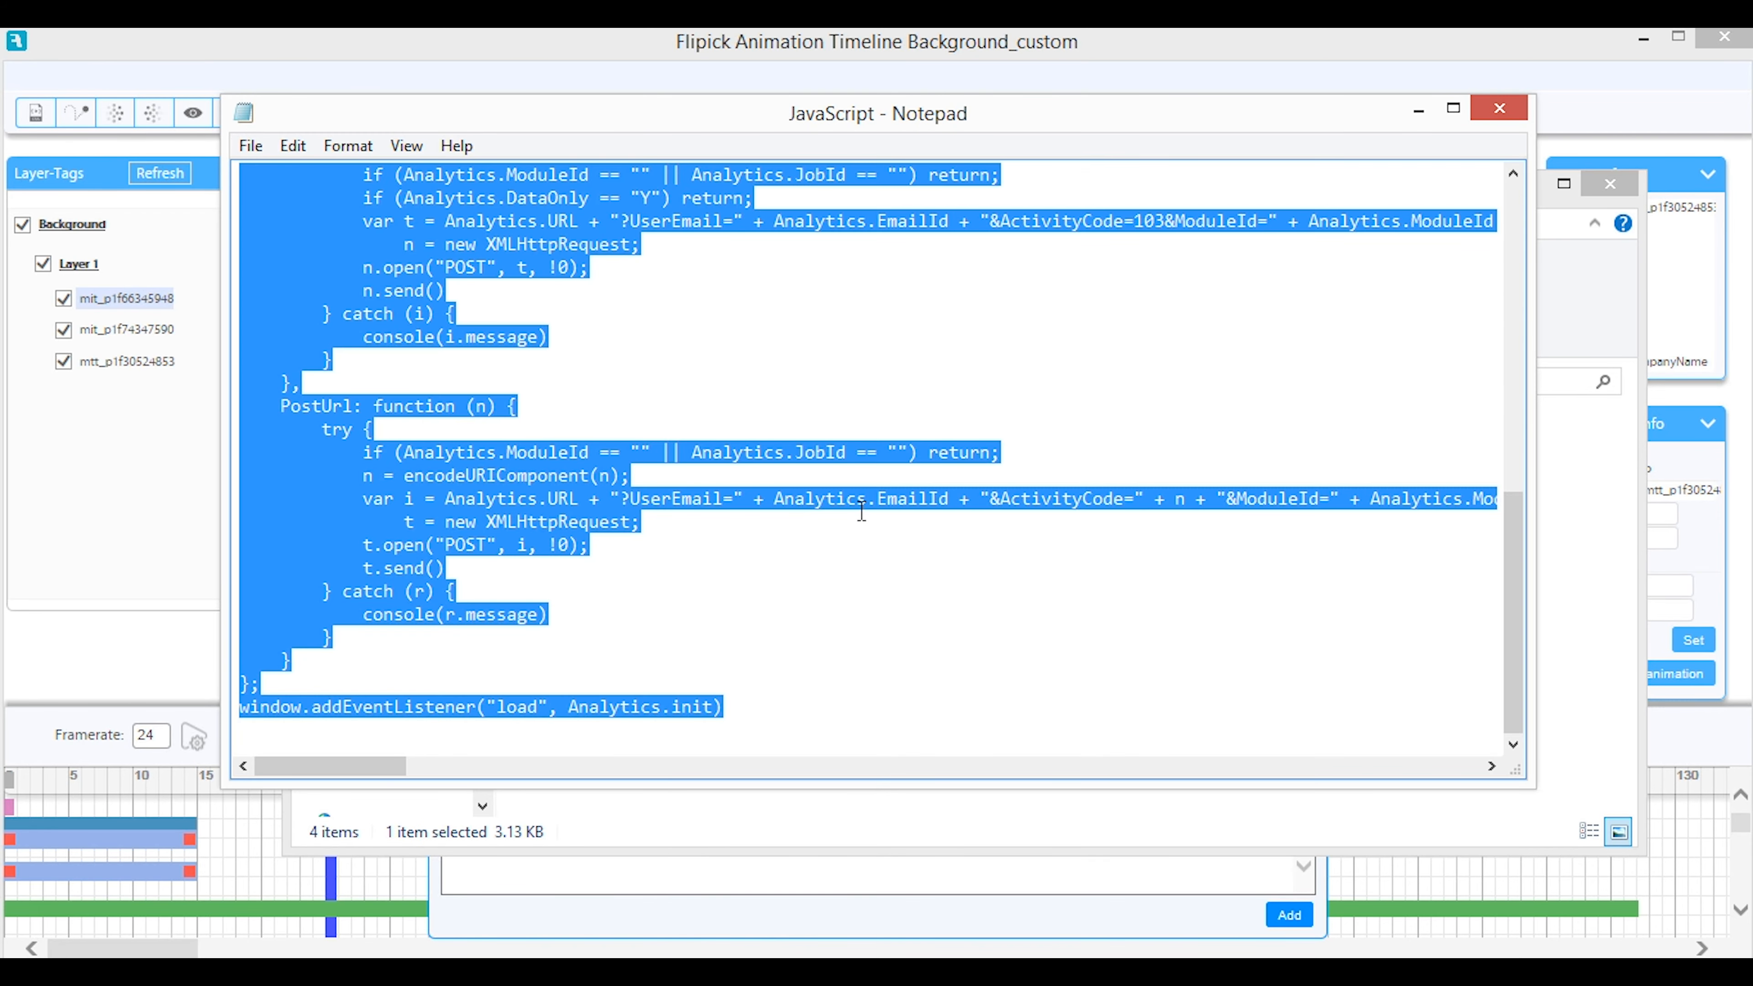
{"action": "right_click", "coordinate": [559, 476]}
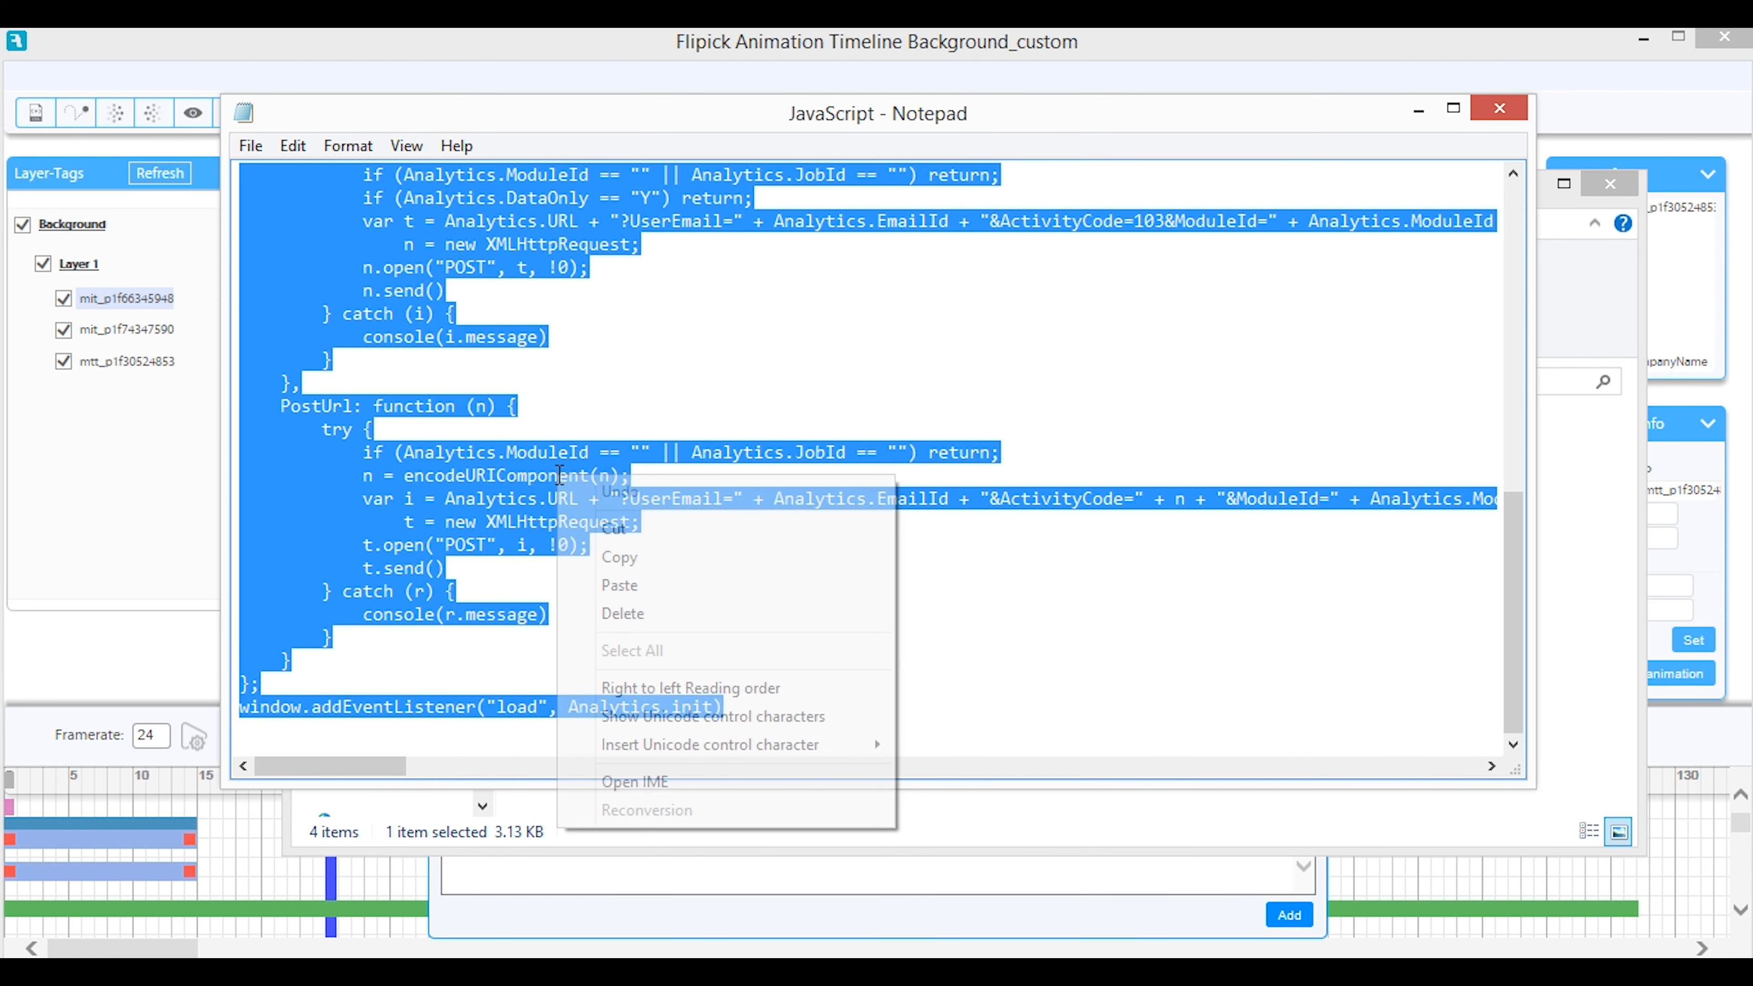
{"action": "left_click", "coordinate": [620, 558]}
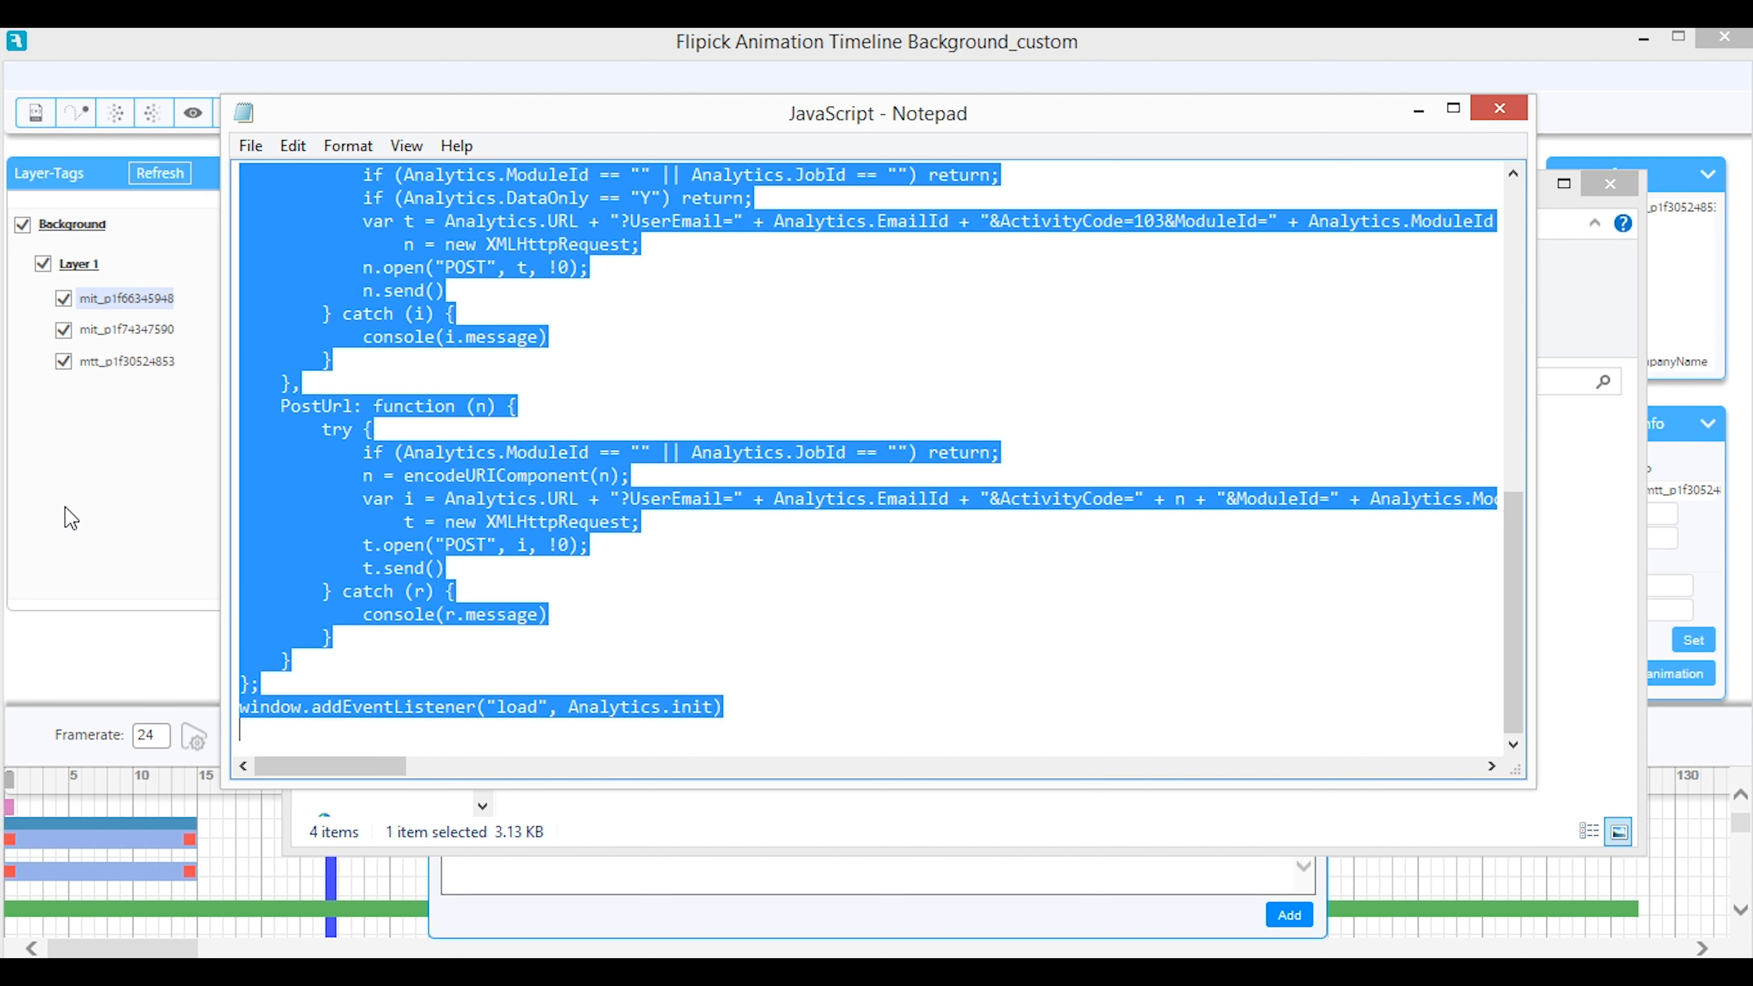
Paste the copied code as the ExecuteJS Data and add the script to the background image at frame 25, accepting the existing animations
{"action": "left_click", "coordinate": [89, 511]}
{"action": "left_click", "coordinate": [612, 293]}
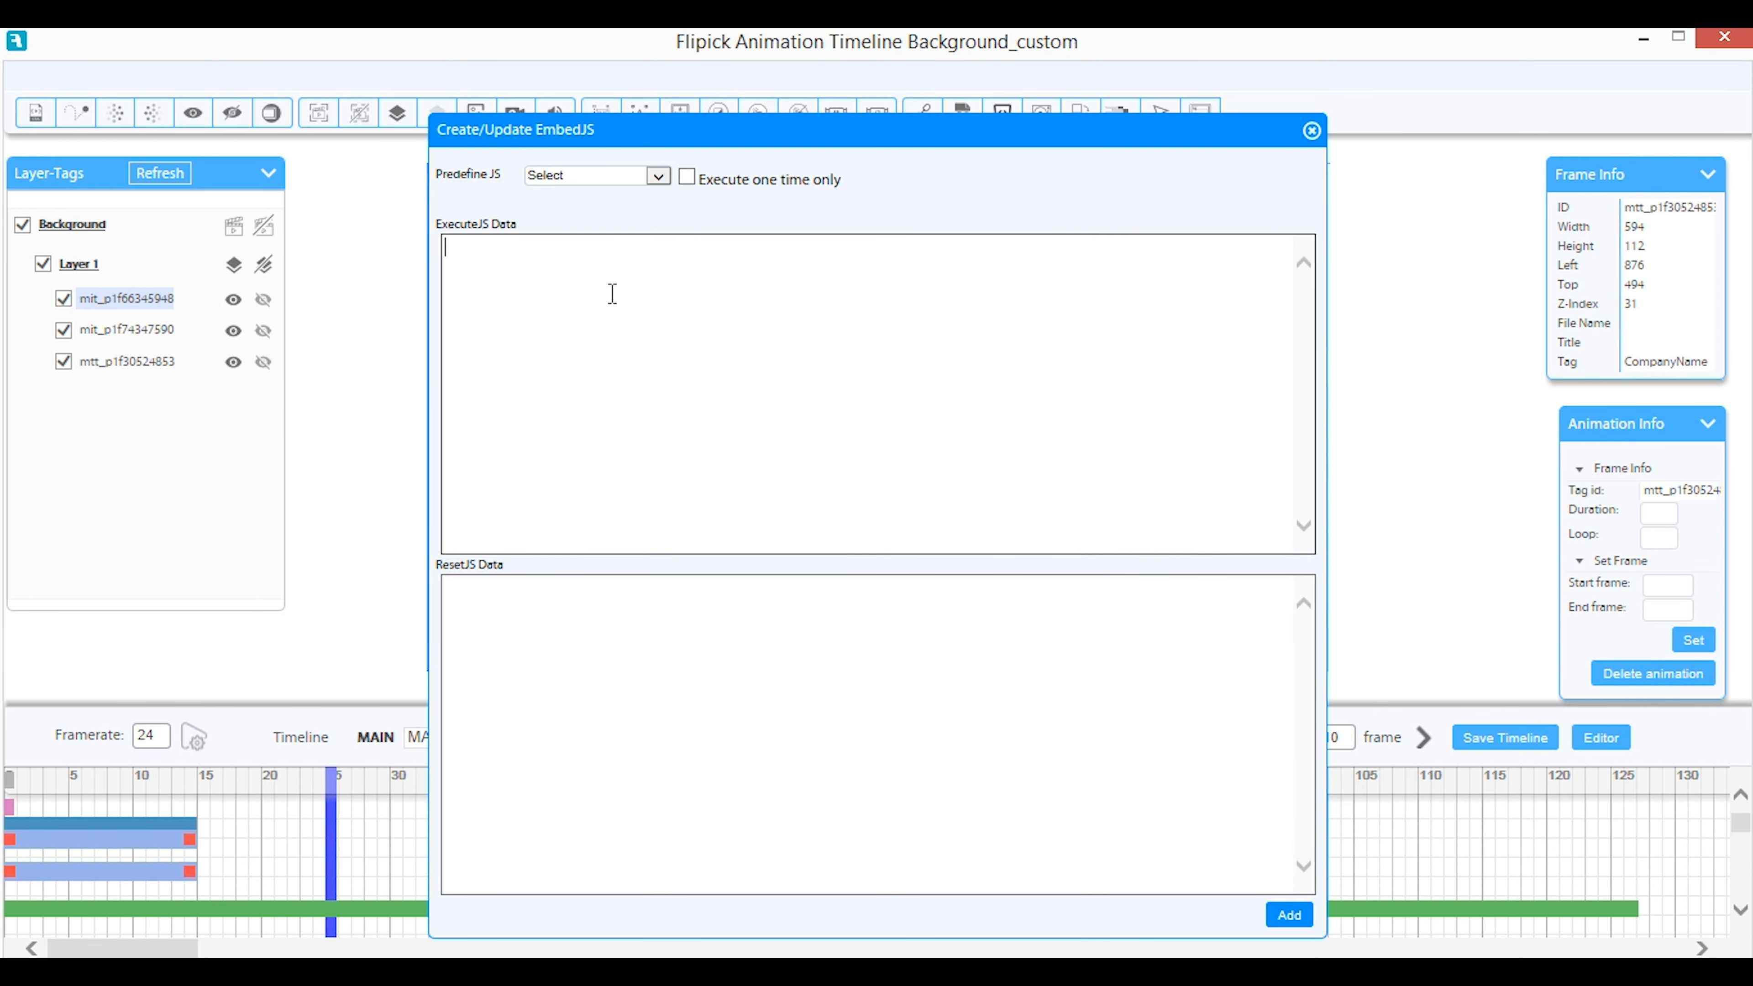
{"action": "right_click", "coordinate": [612, 294]}
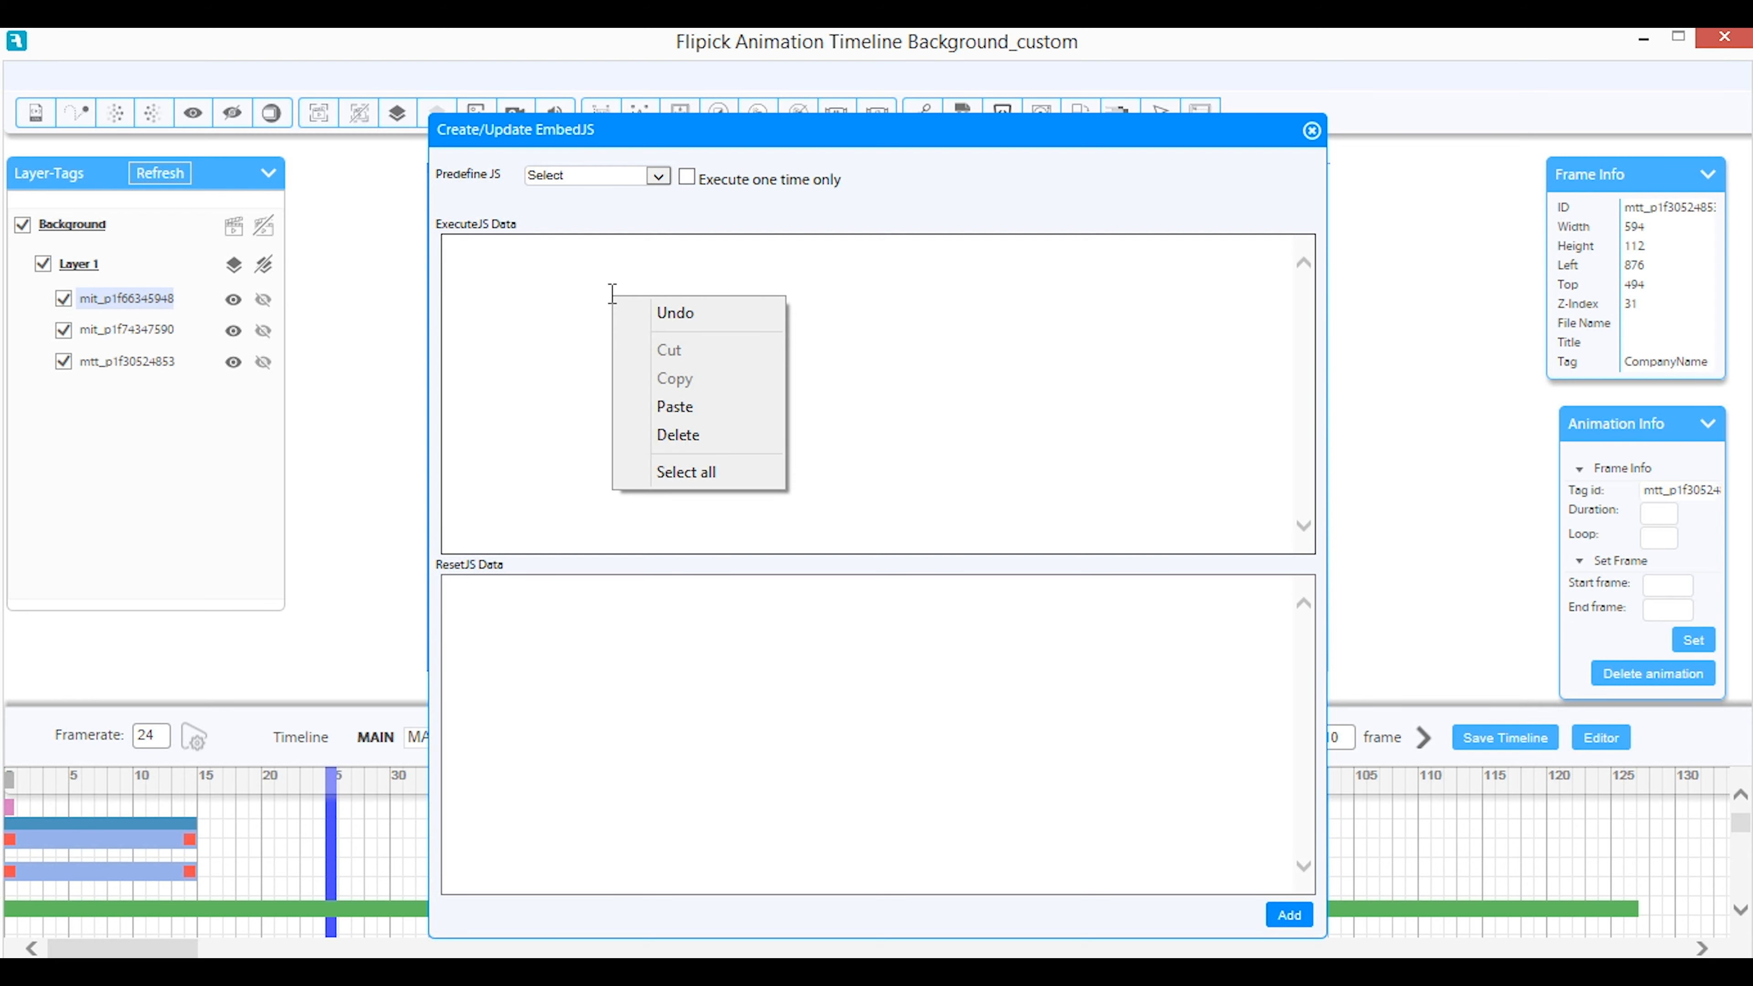
{"action": "left_click", "coordinate": [681, 413]}
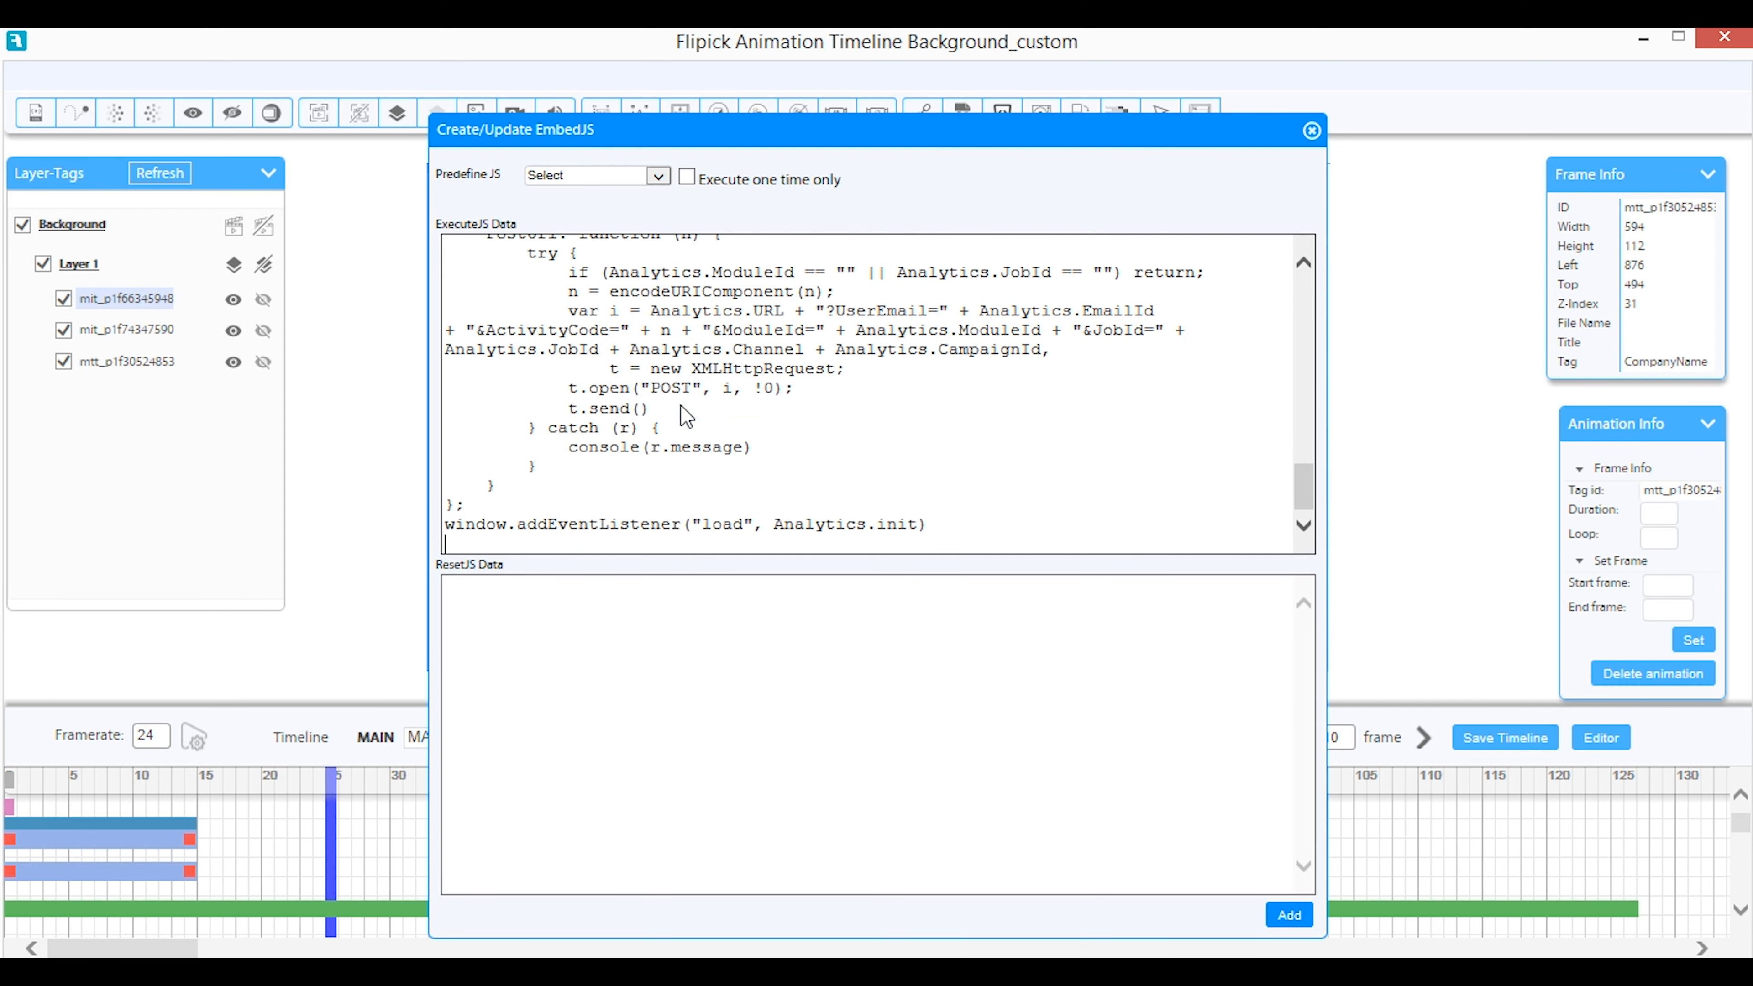
{"action": "left_click", "coordinate": [1289, 916]}
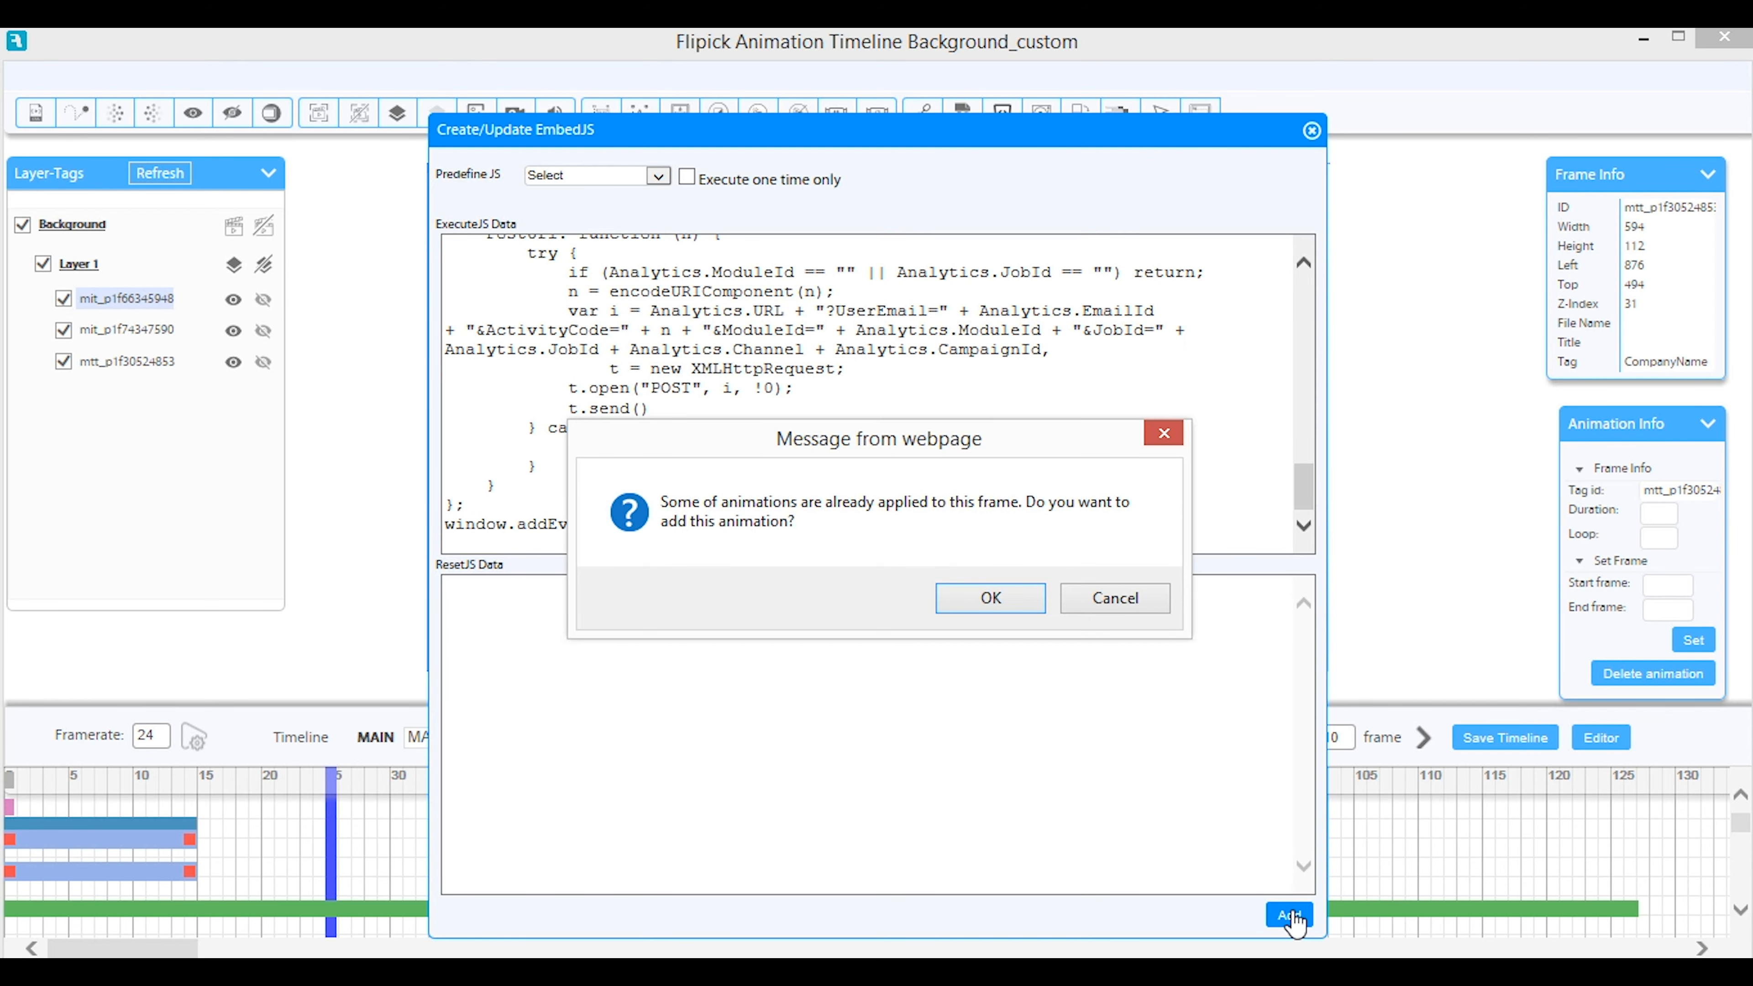
{"action": "left_click", "coordinate": [963, 598]}
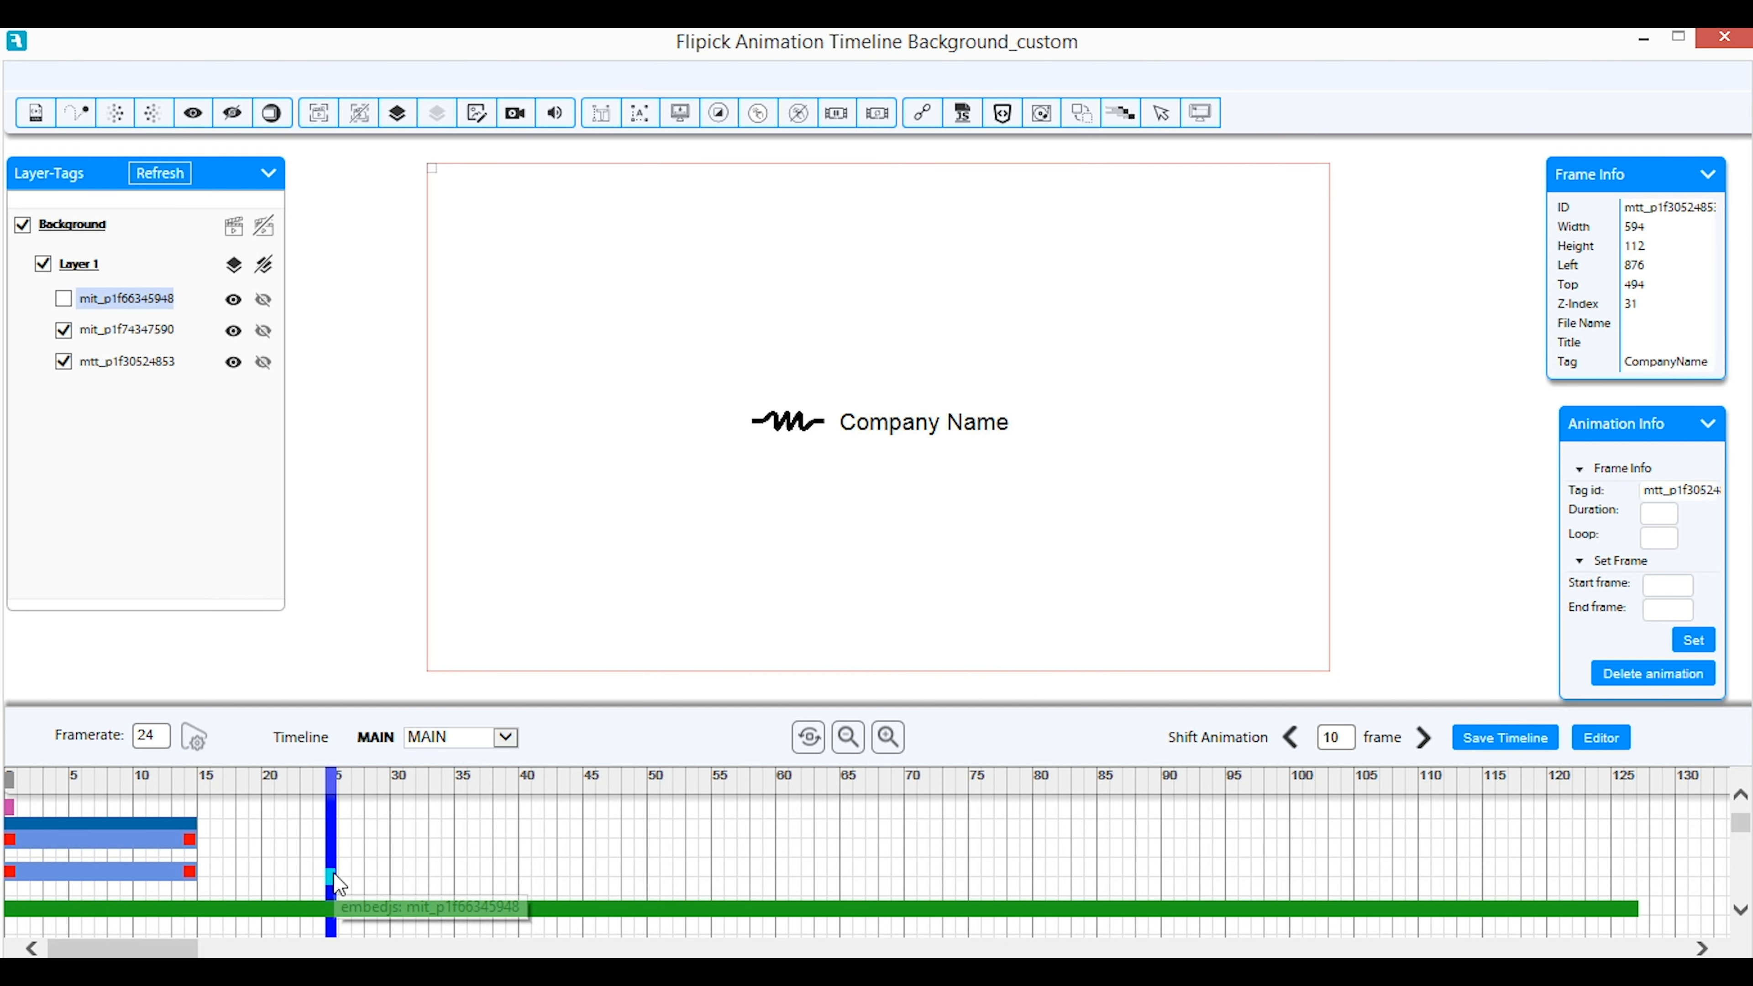
Move the embedded script's marker at frame 25 up to the first visible row of the timeline
{"action": "left_click_drag", "start_coordinate": [332, 882], "coordinate": [330, 804]}
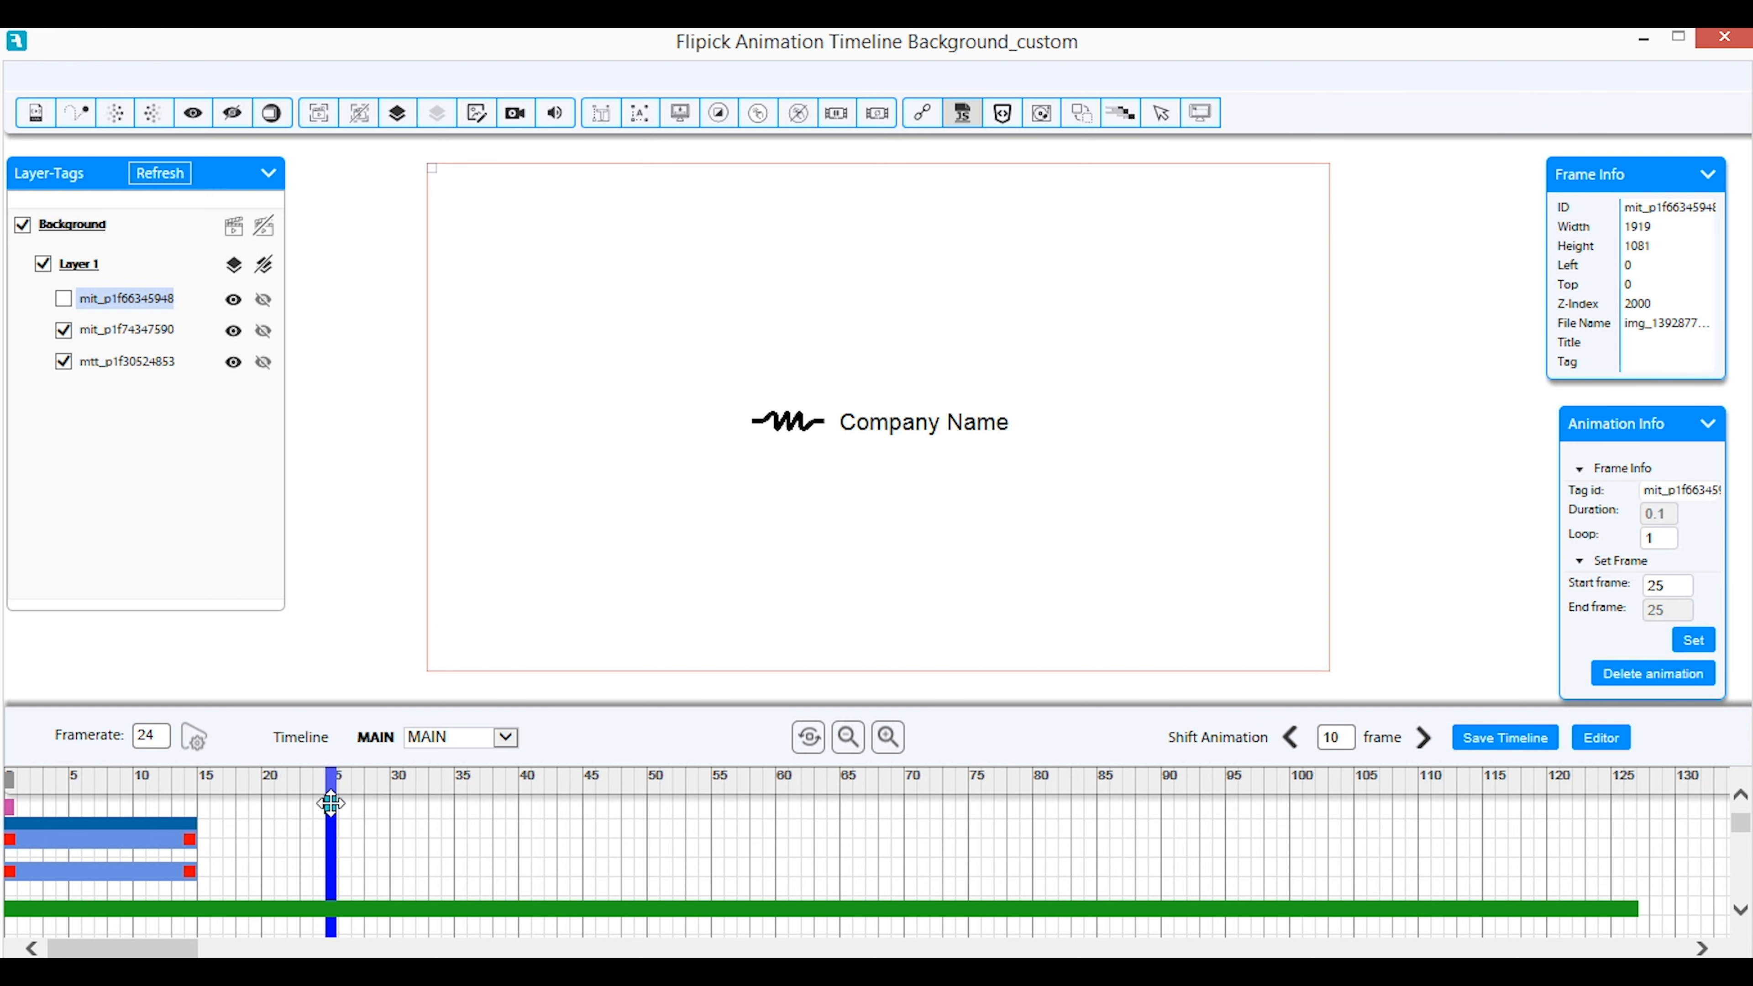
{"action": "left_click", "coordinate": [461, 783]}
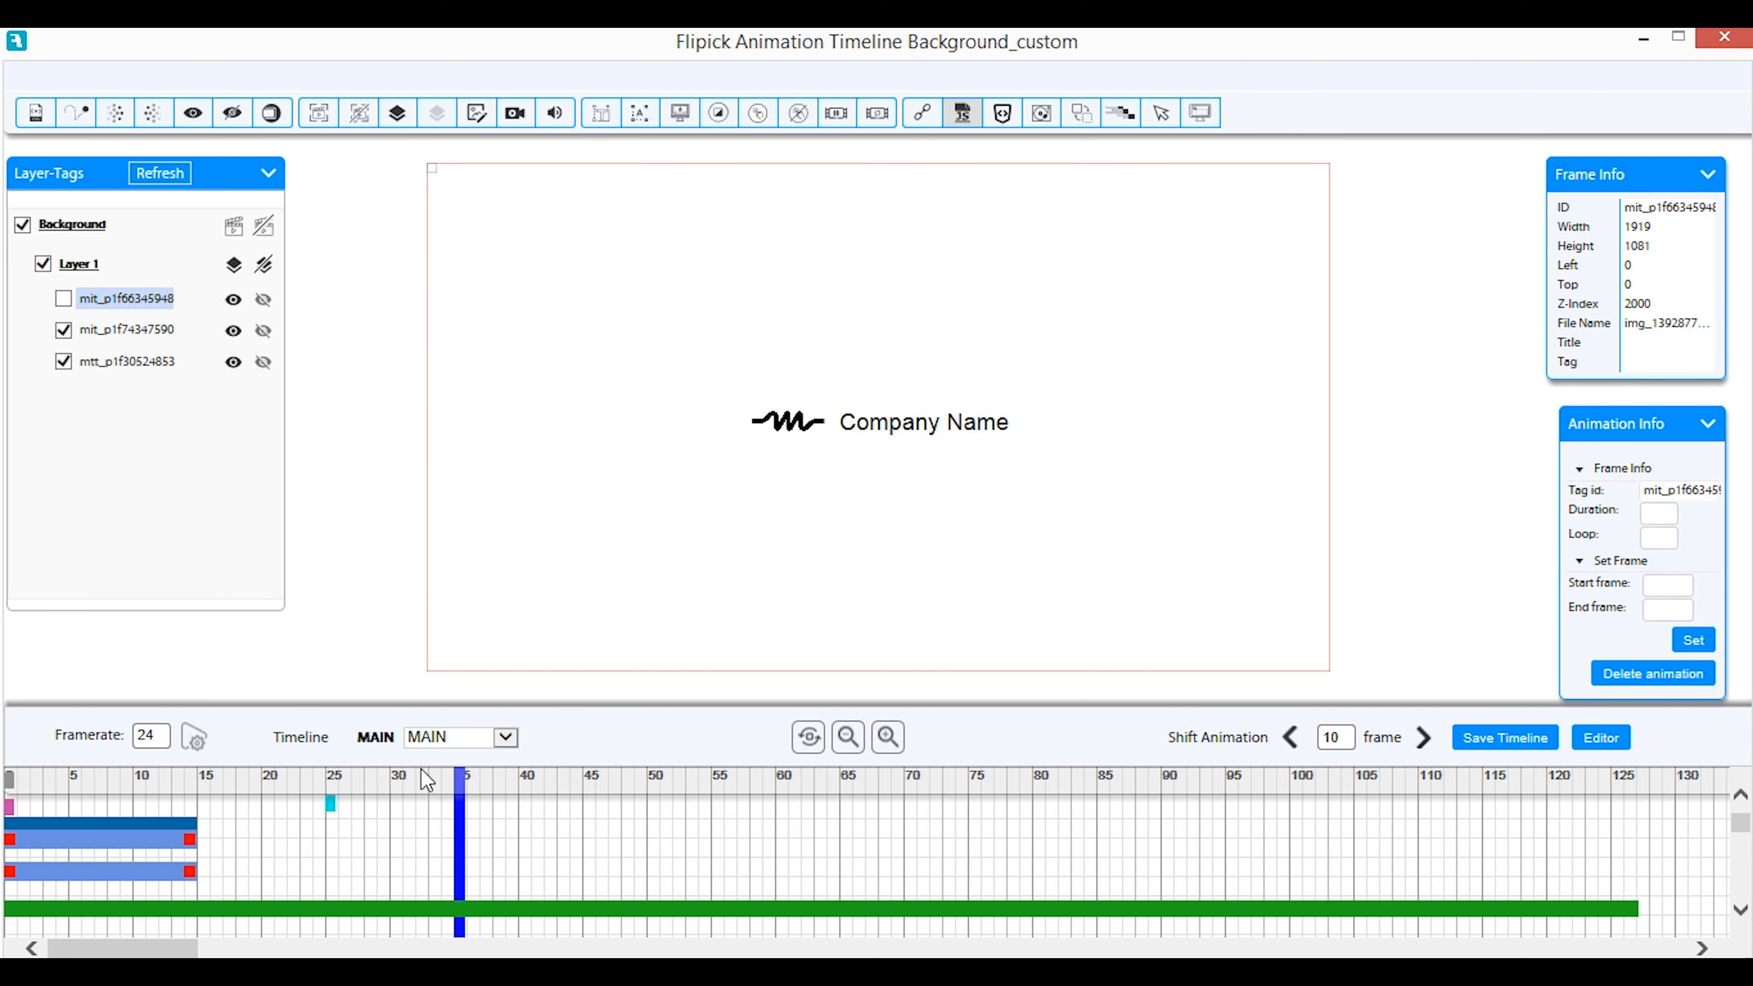
Play the scene animation from frame 0, and save the timeline before returning to the editor
{"action": "left_click", "coordinate": [9, 774]}
{"action": "left_click", "coordinate": [196, 737]}
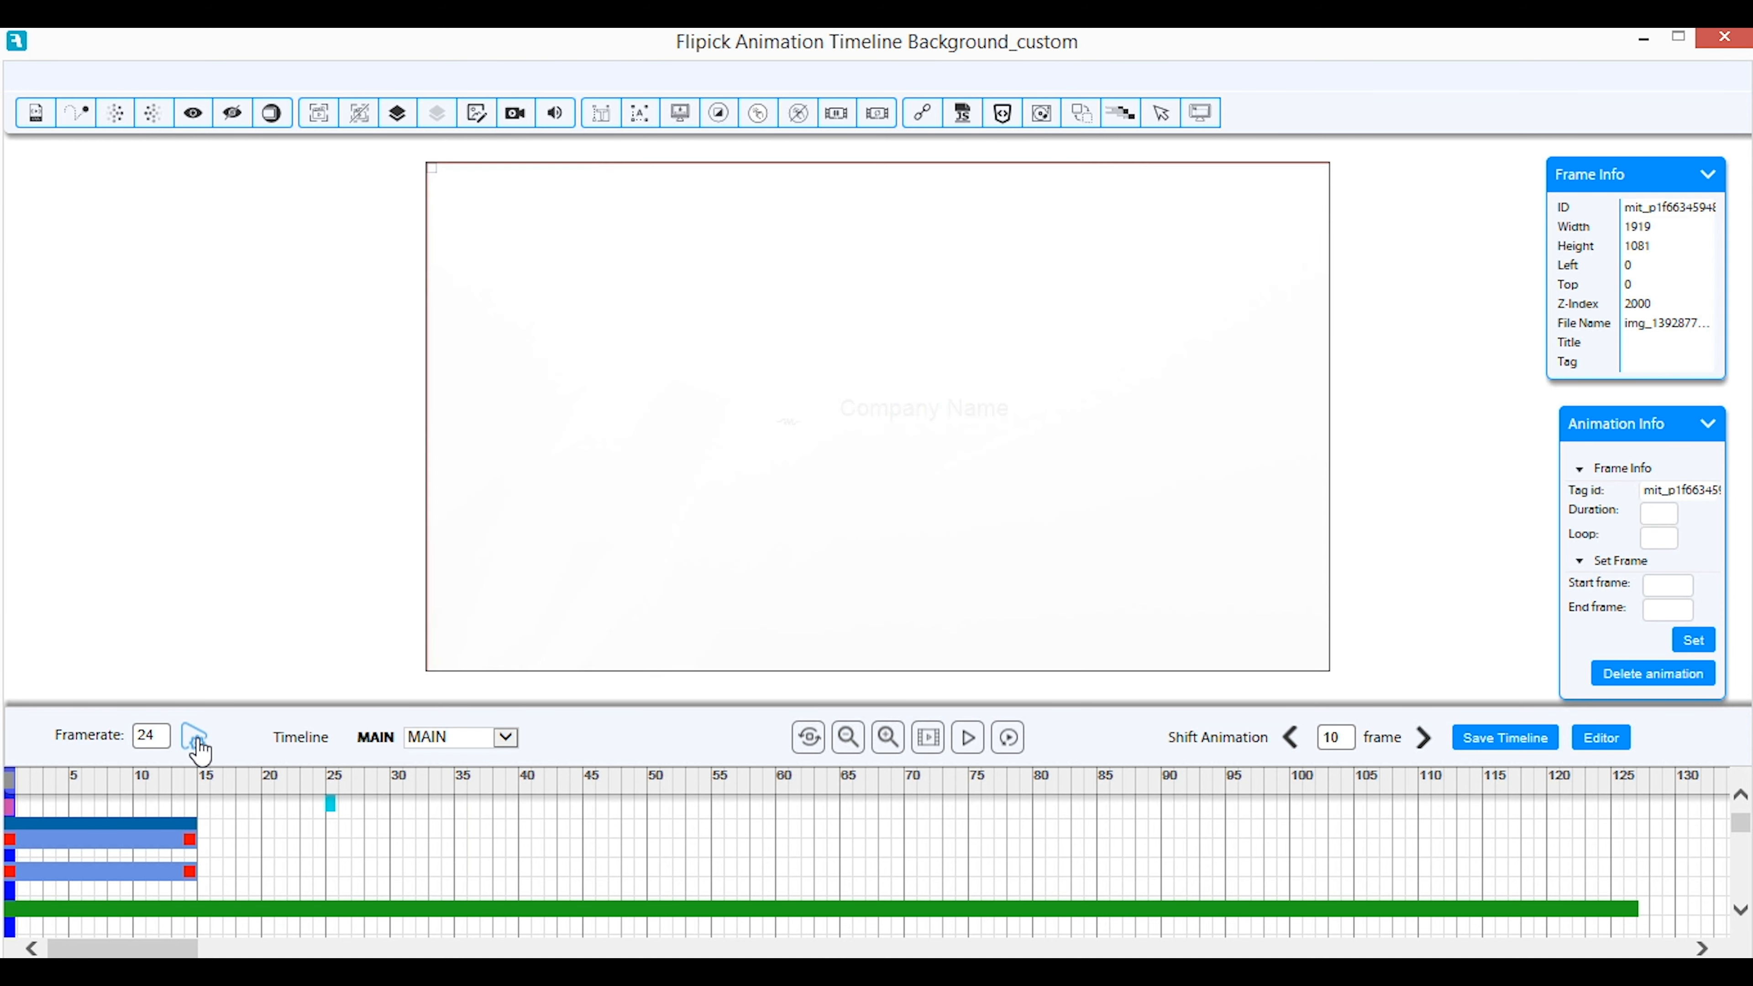
{"action": "left_click", "coordinate": [970, 737]}
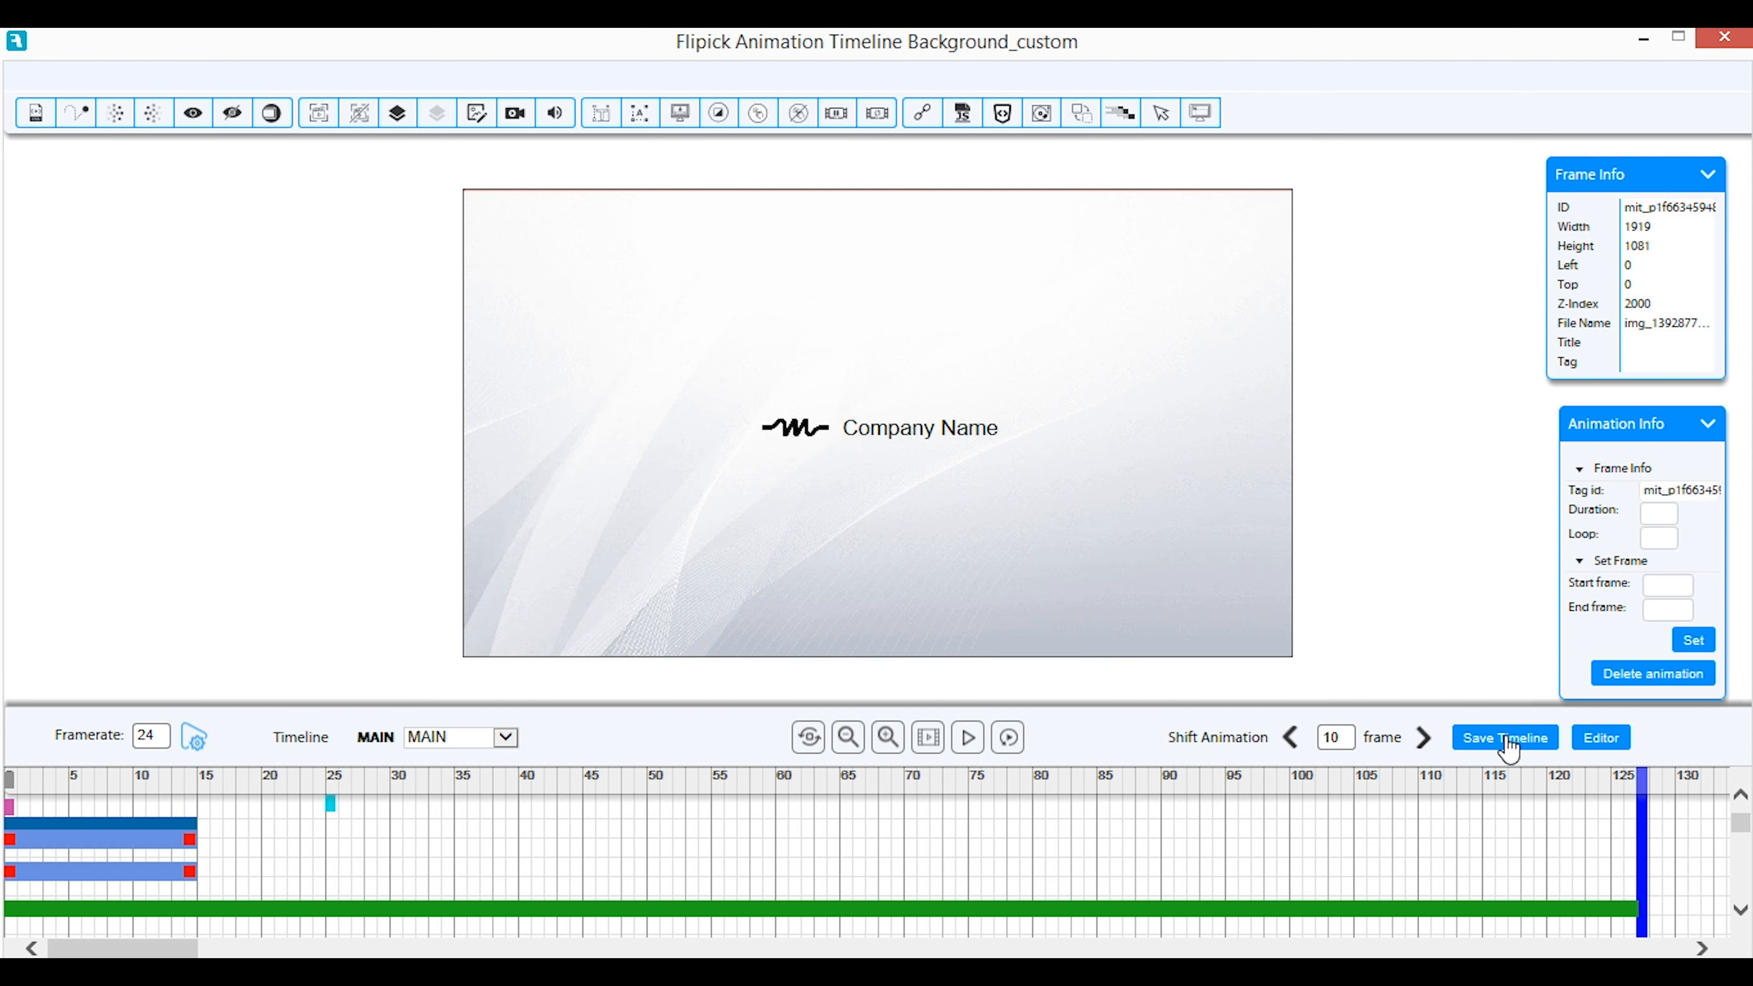
{"action": "left_click", "coordinate": [1601, 737]}
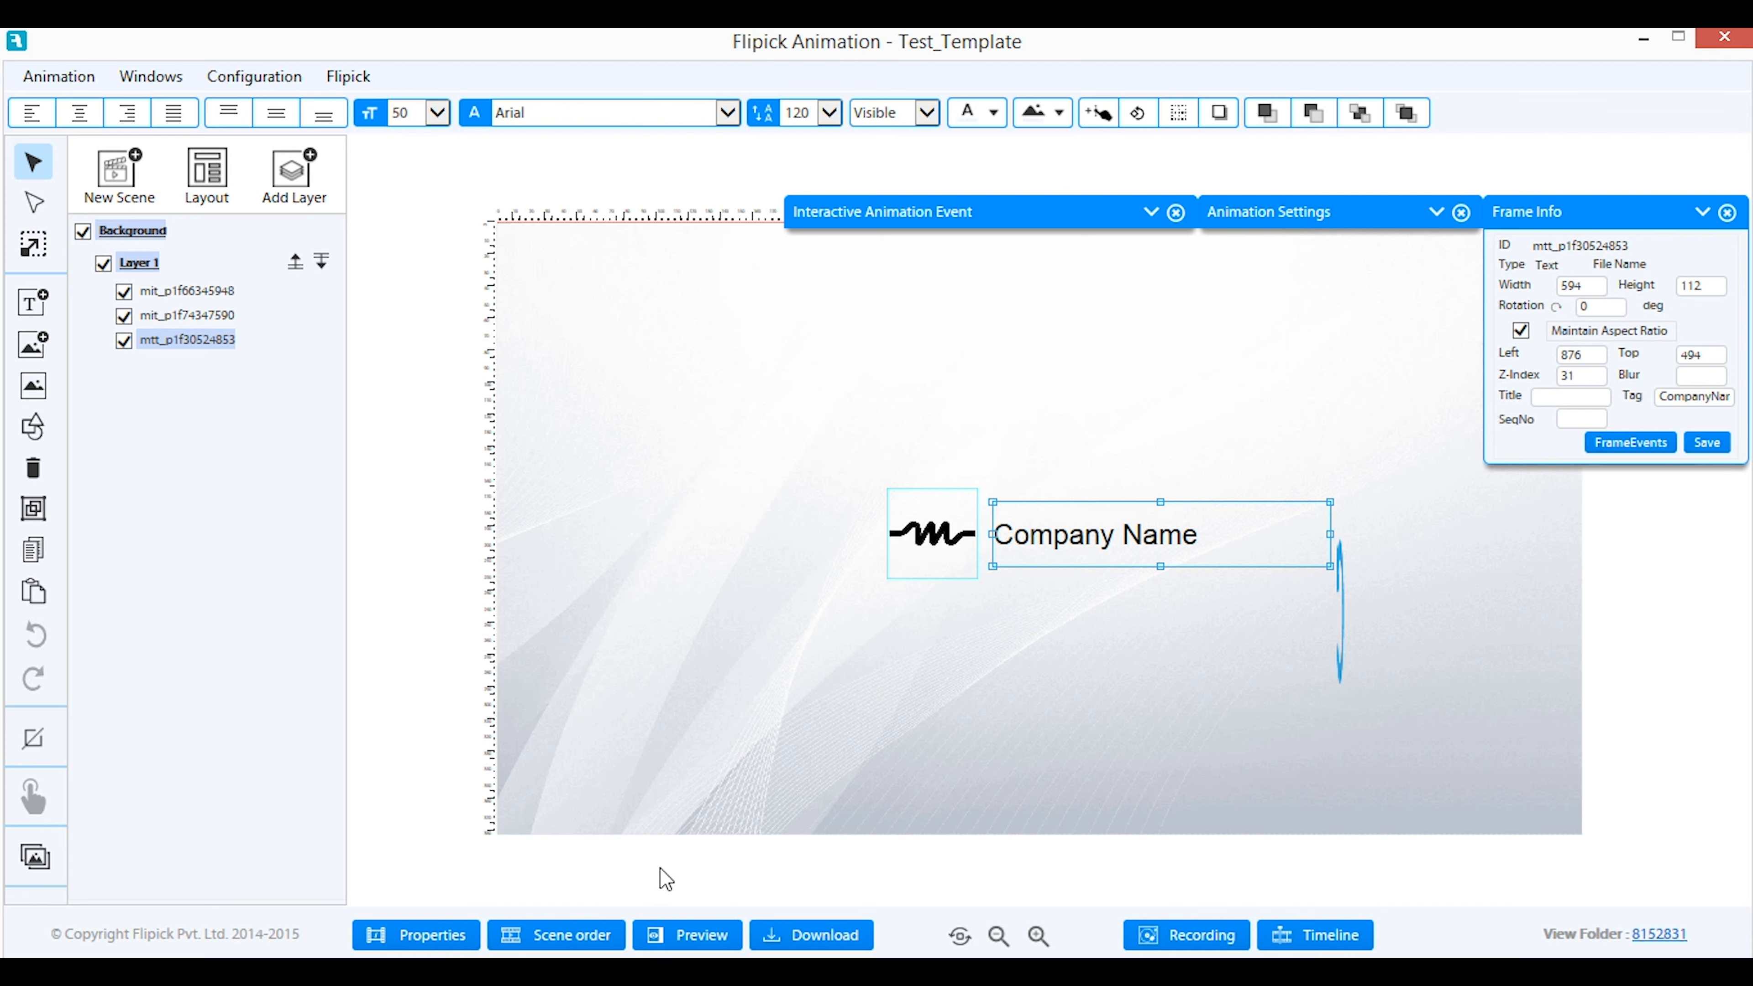
Set Background as scene 1 in the scene order and save it
{"action": "left_click", "coordinate": [701, 938]}
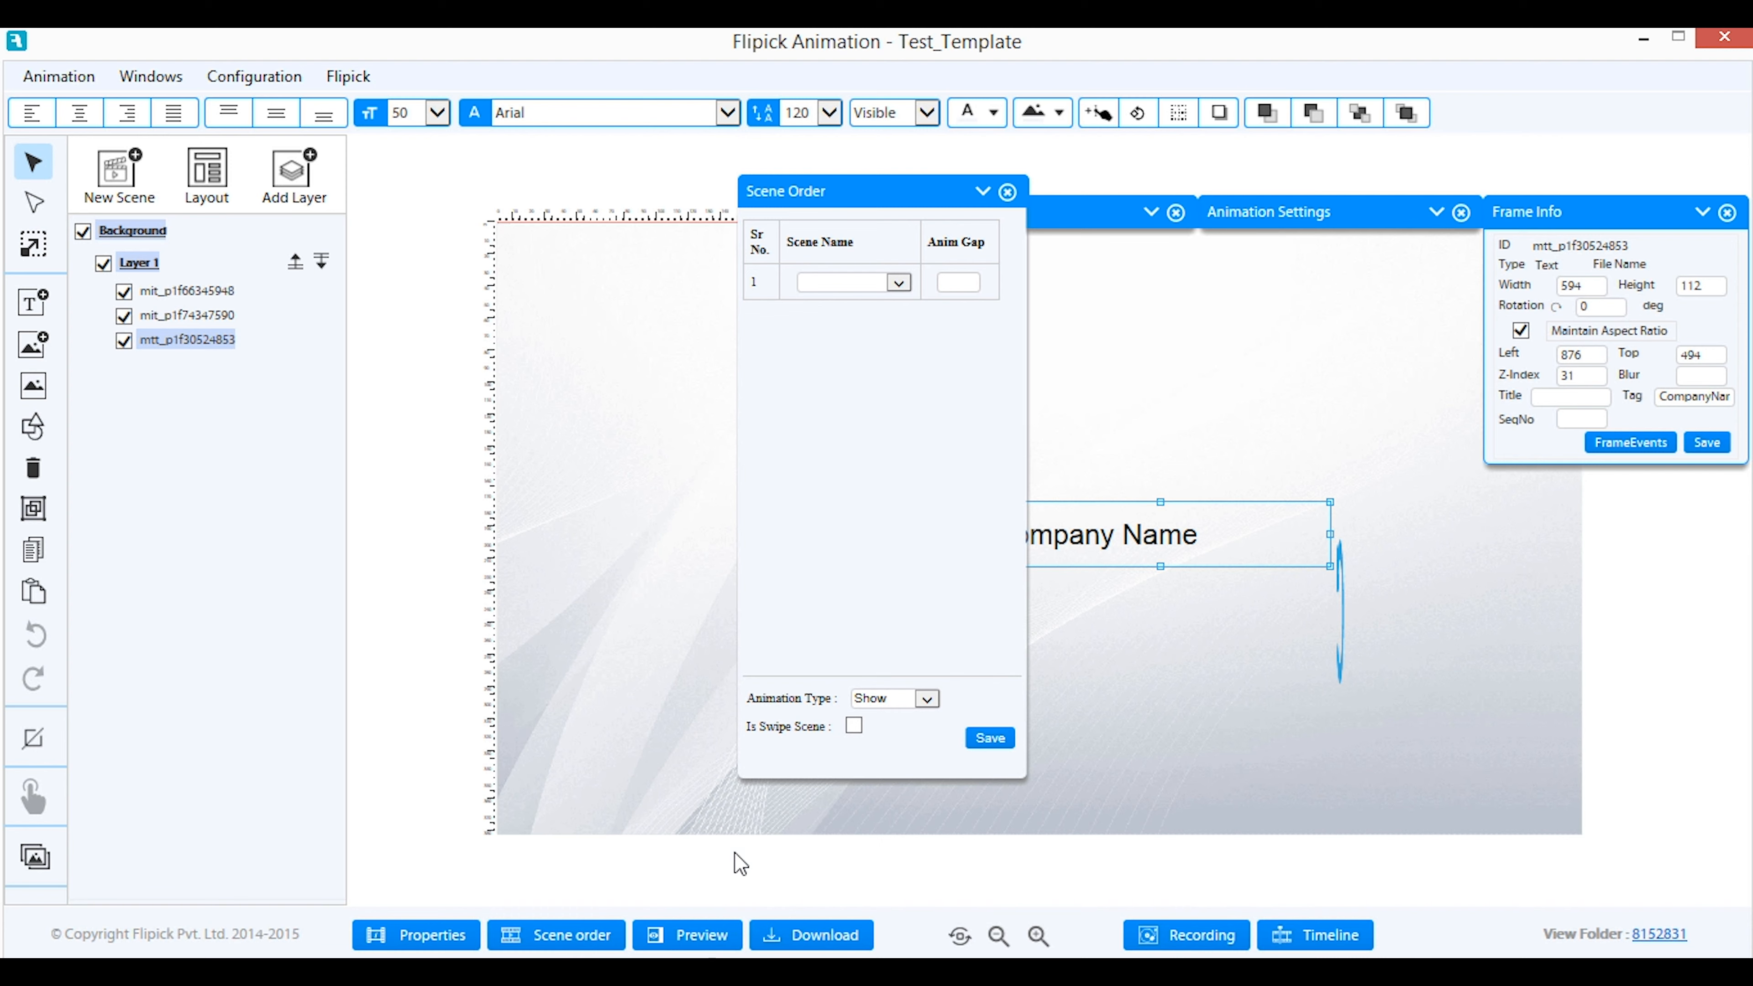
{"action": "left_click", "coordinate": [899, 283]}
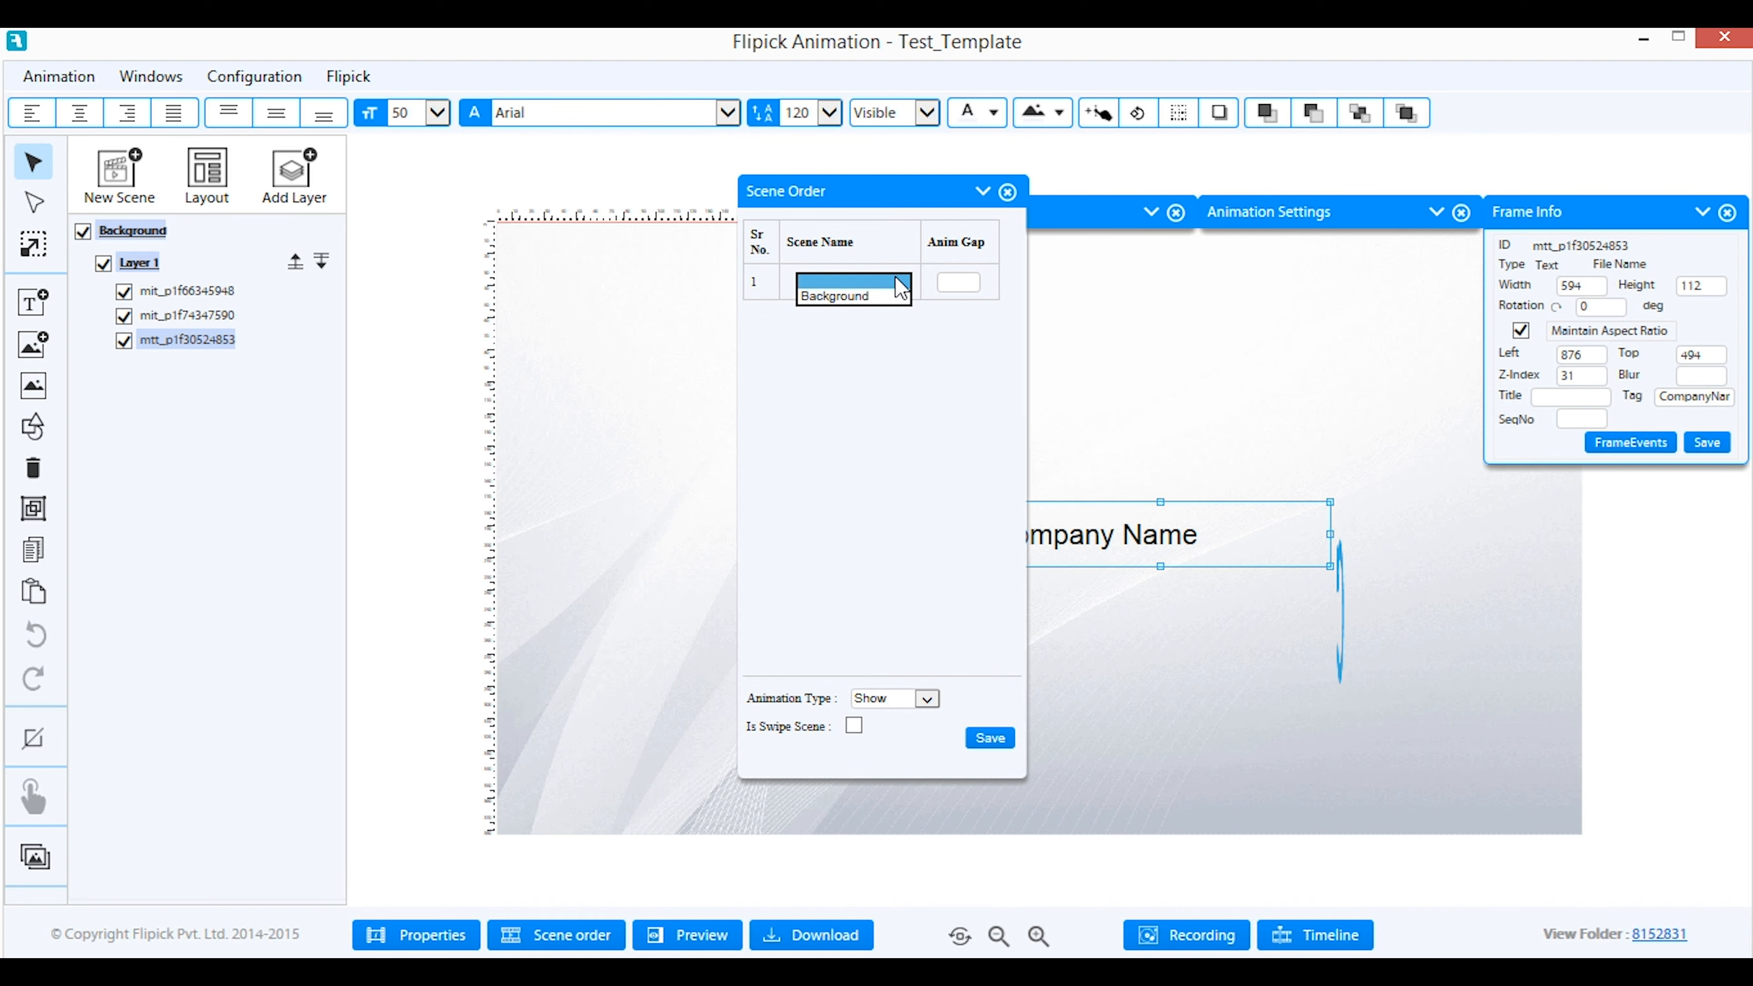
{"action": "left_click", "coordinate": [871, 302]}
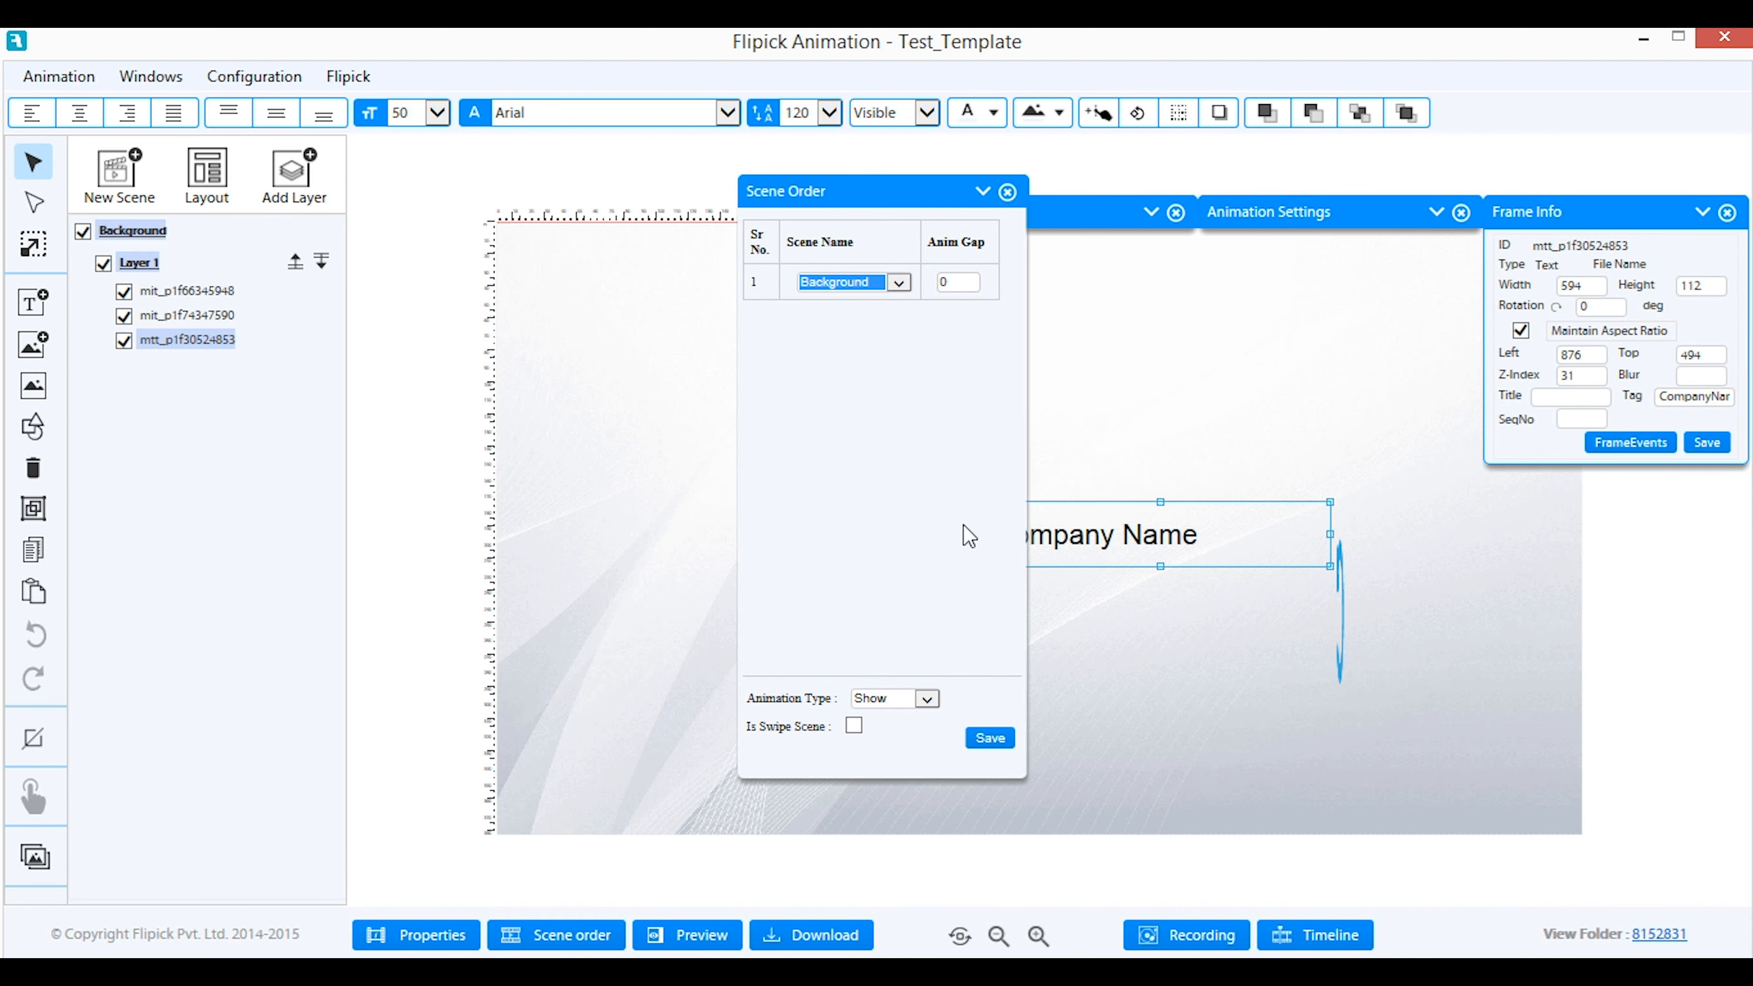
{"action": "left_click", "coordinate": [992, 749]}
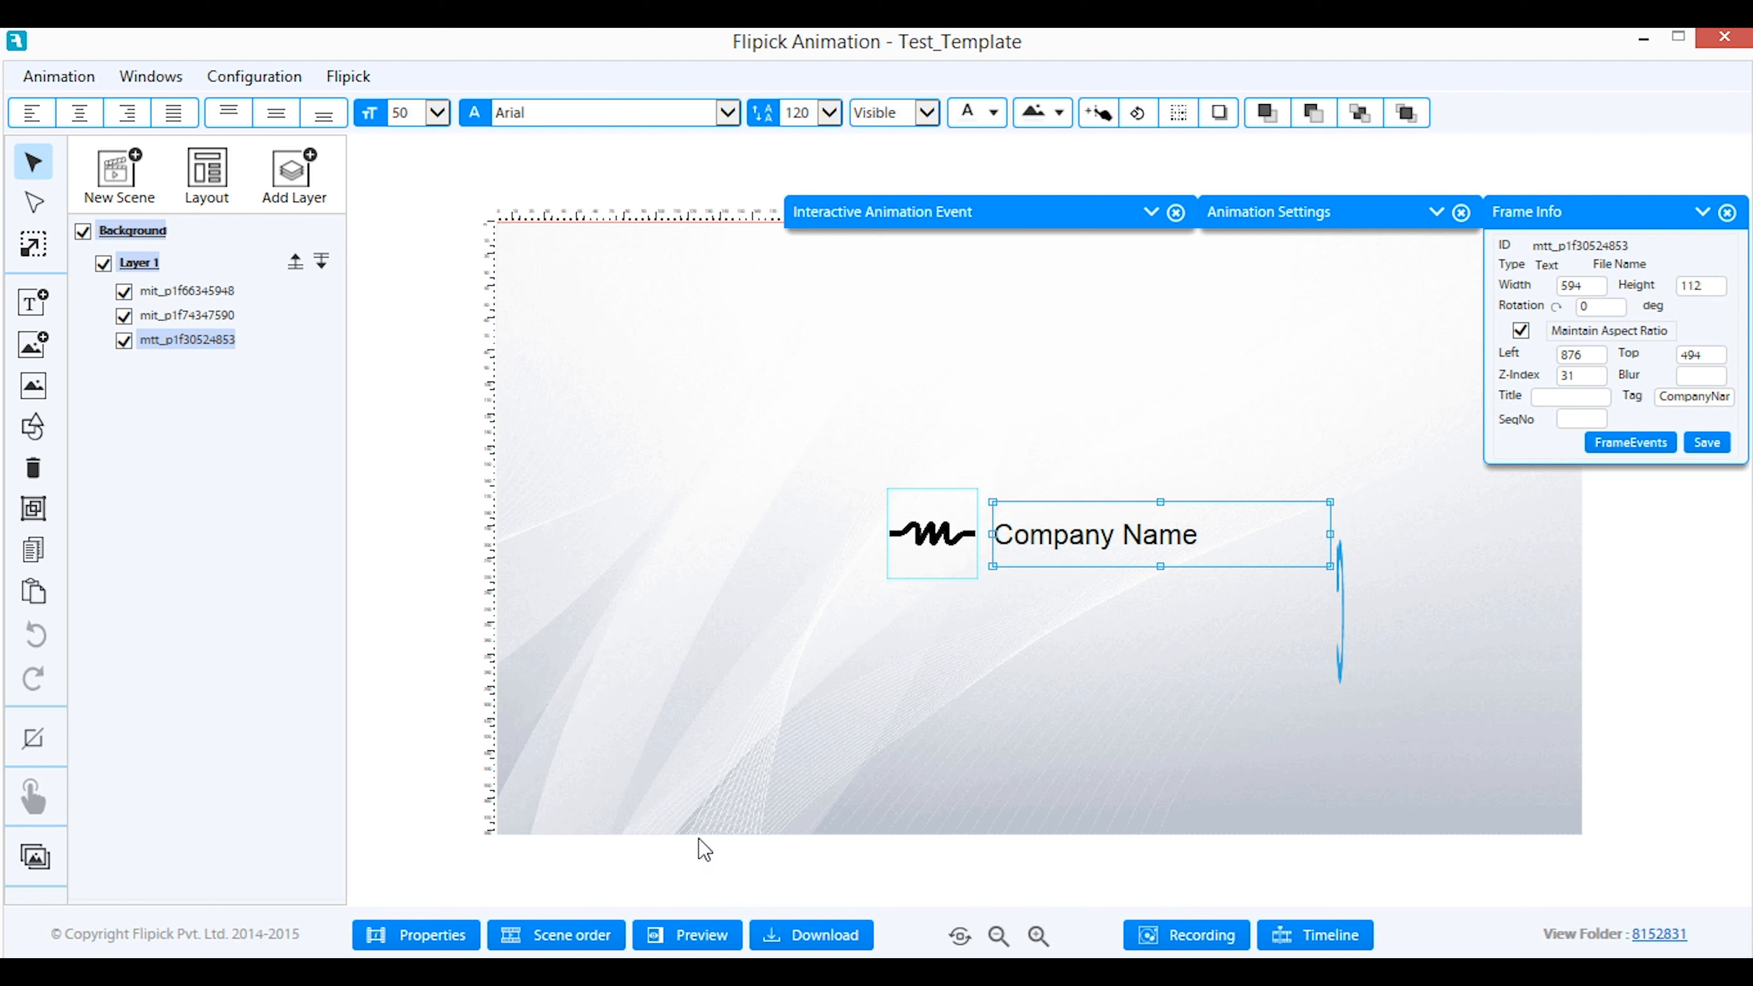
Preview the complete animation in the player and close the preview
{"action": "left_click", "coordinate": [709, 940]}
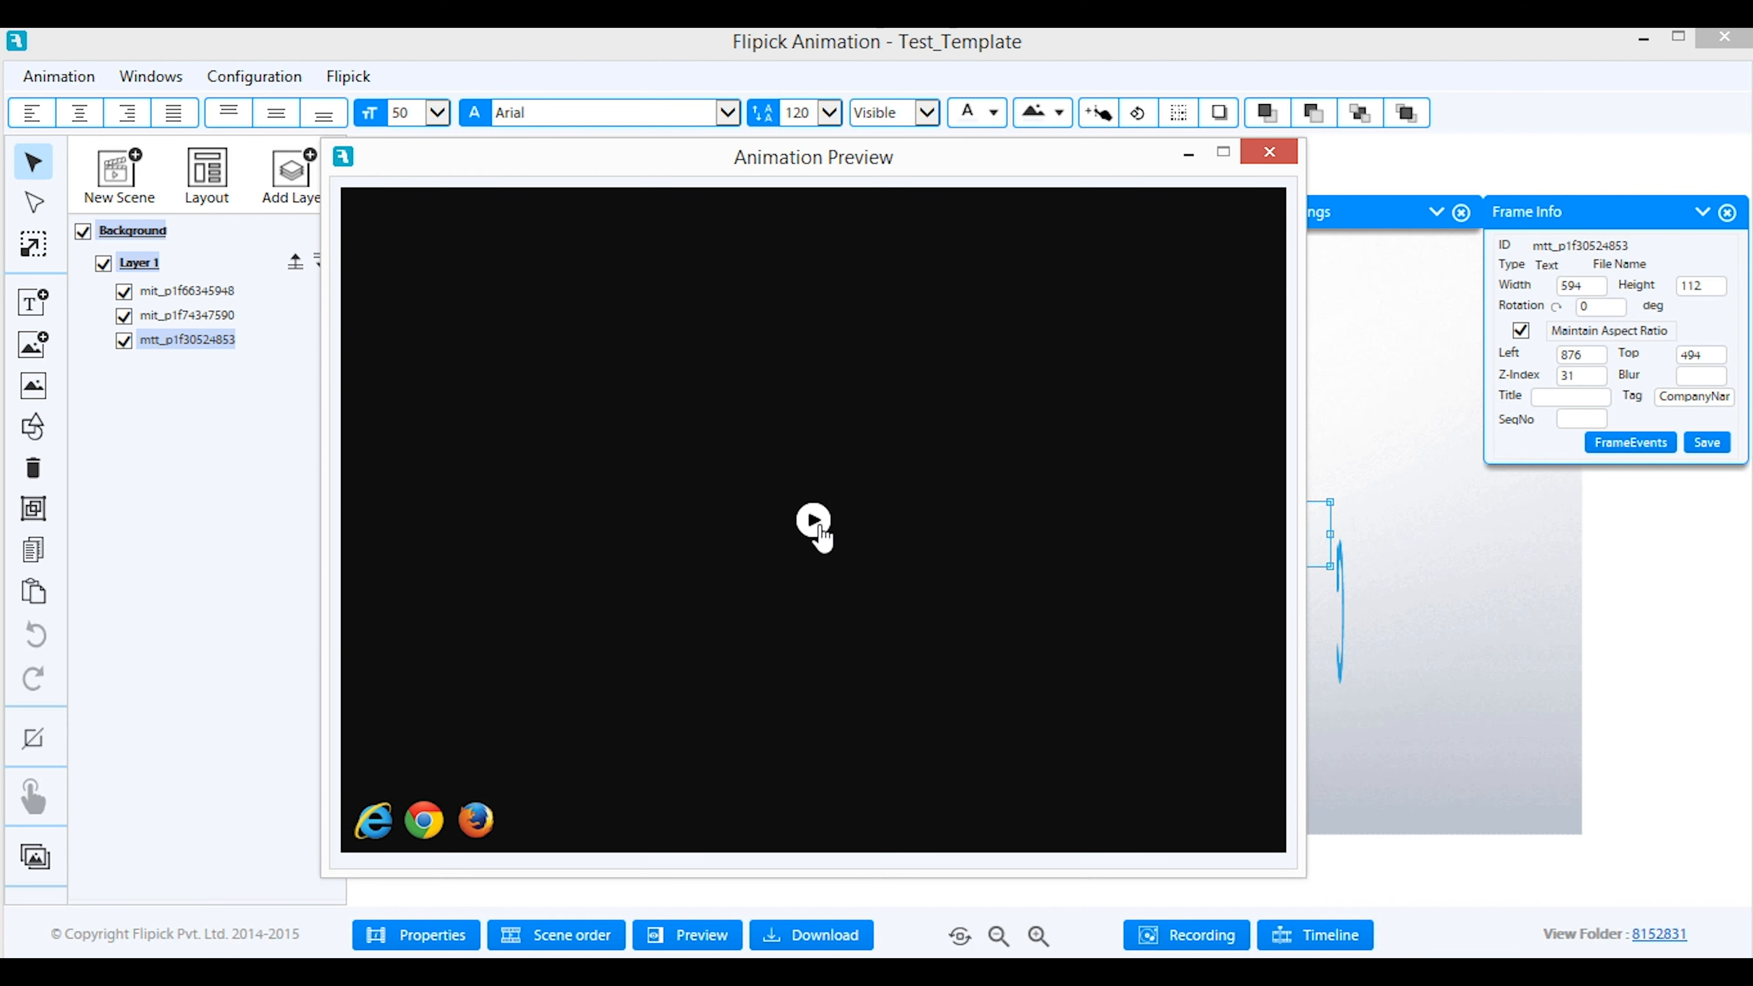
{"action": "left_click", "coordinate": [816, 522]}
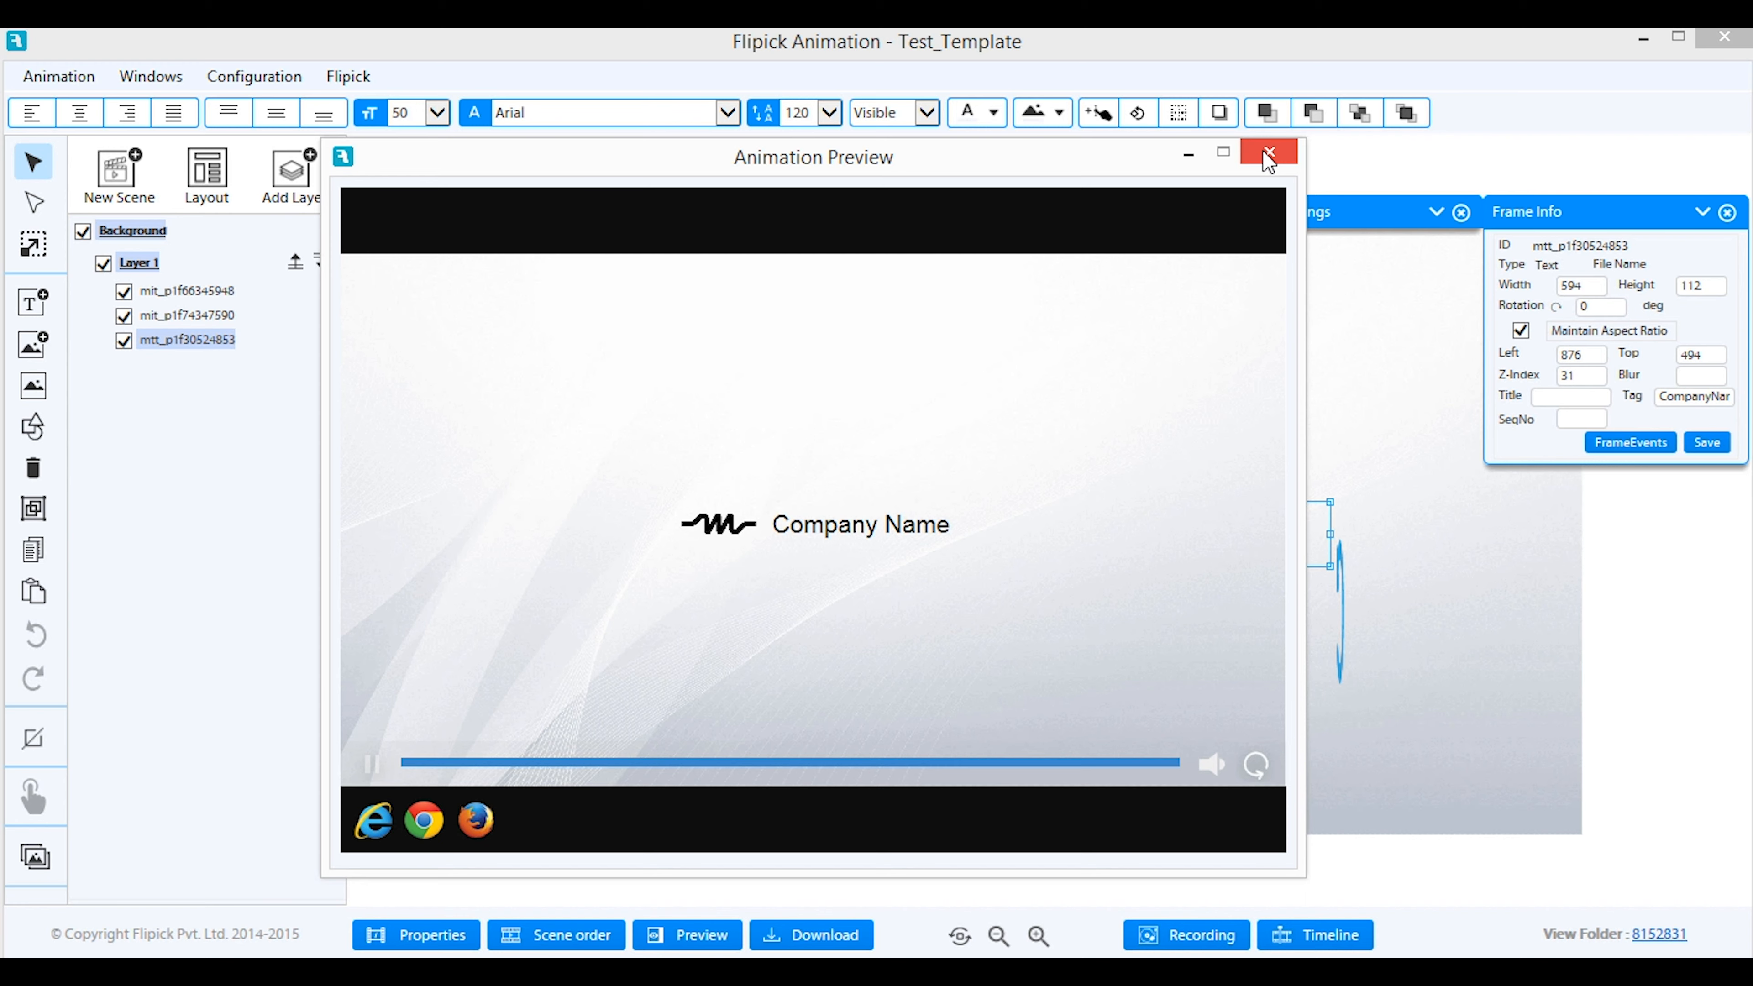
{"action": "left_click", "coordinate": [1269, 156]}
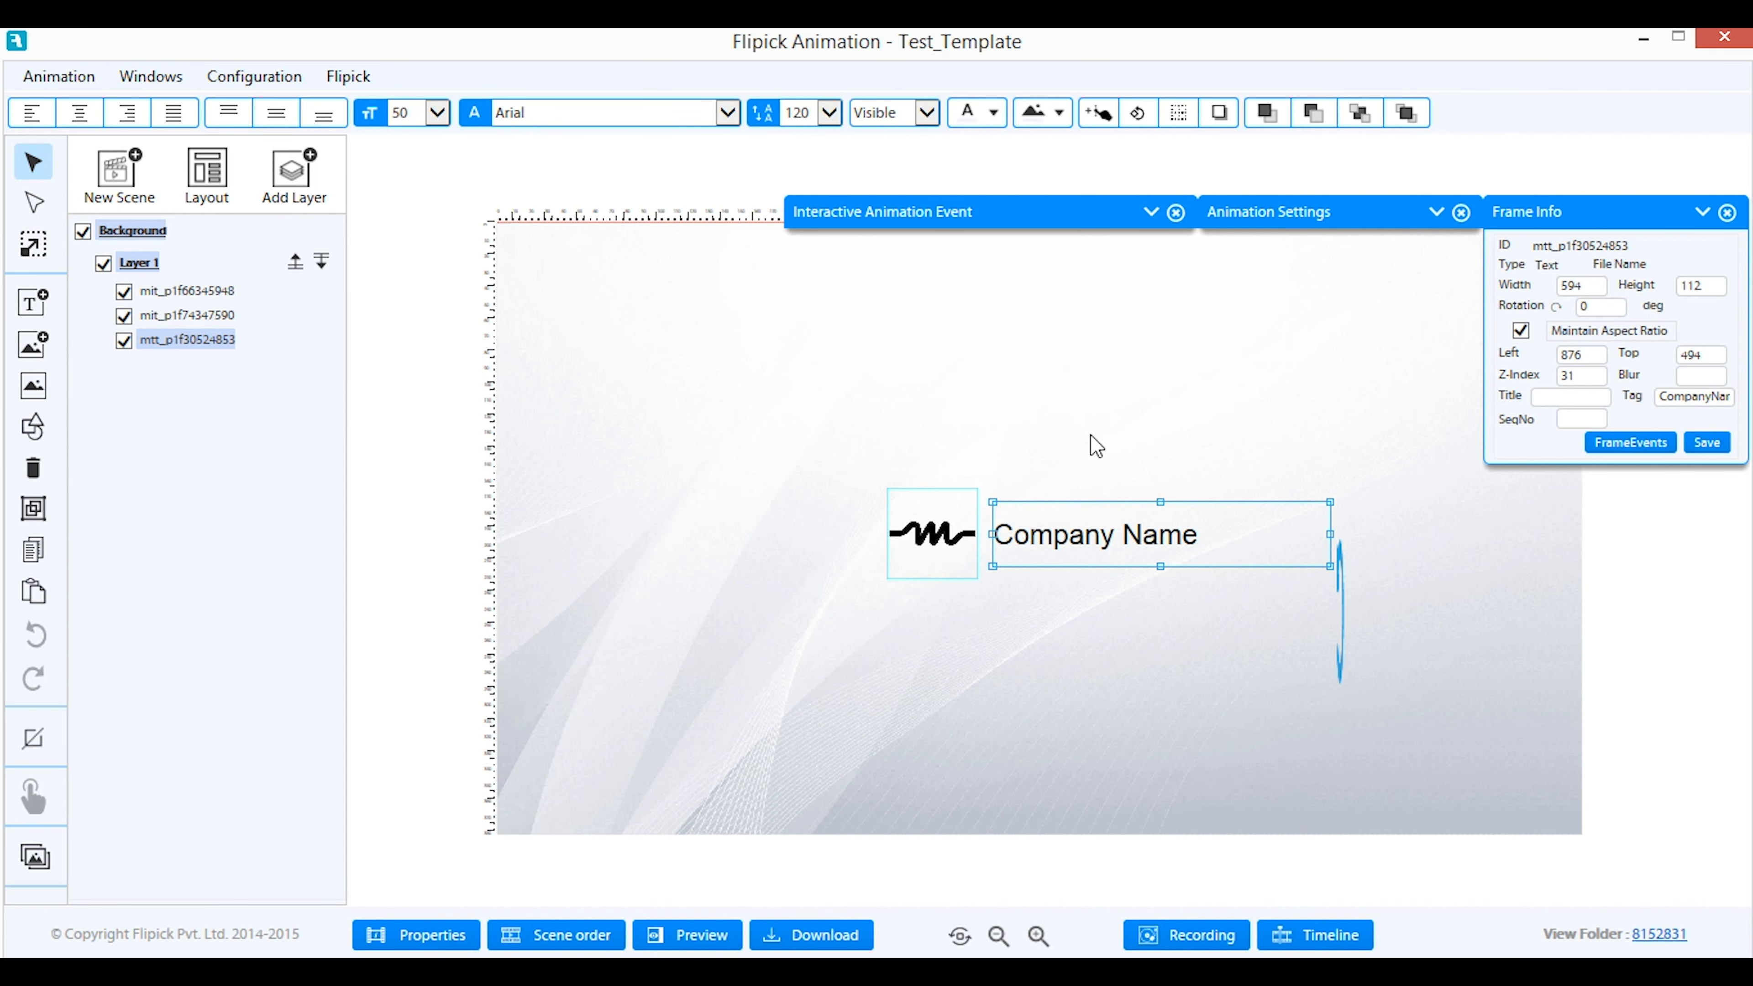
Download the animation with minified JavaScript and CSS, media files optimized at High quality, and the wrapper included
{"action": "left_click", "coordinate": [820, 938]}
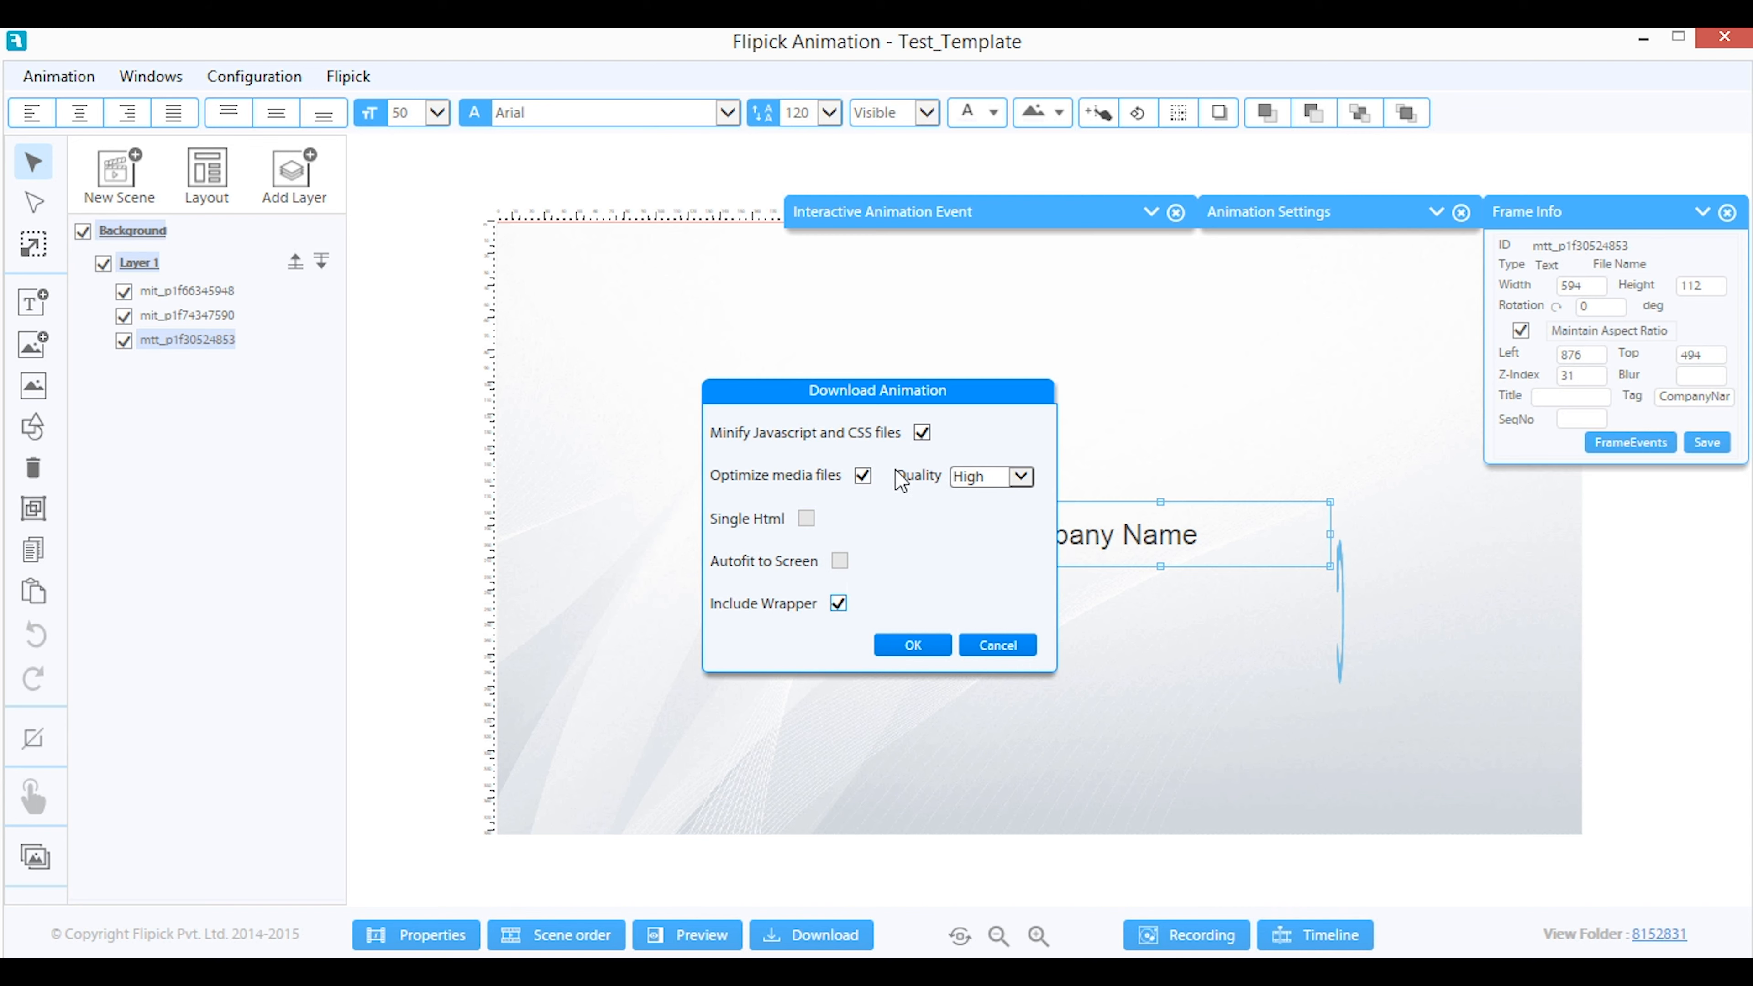
{"action": "left_click", "coordinate": [915, 645]}
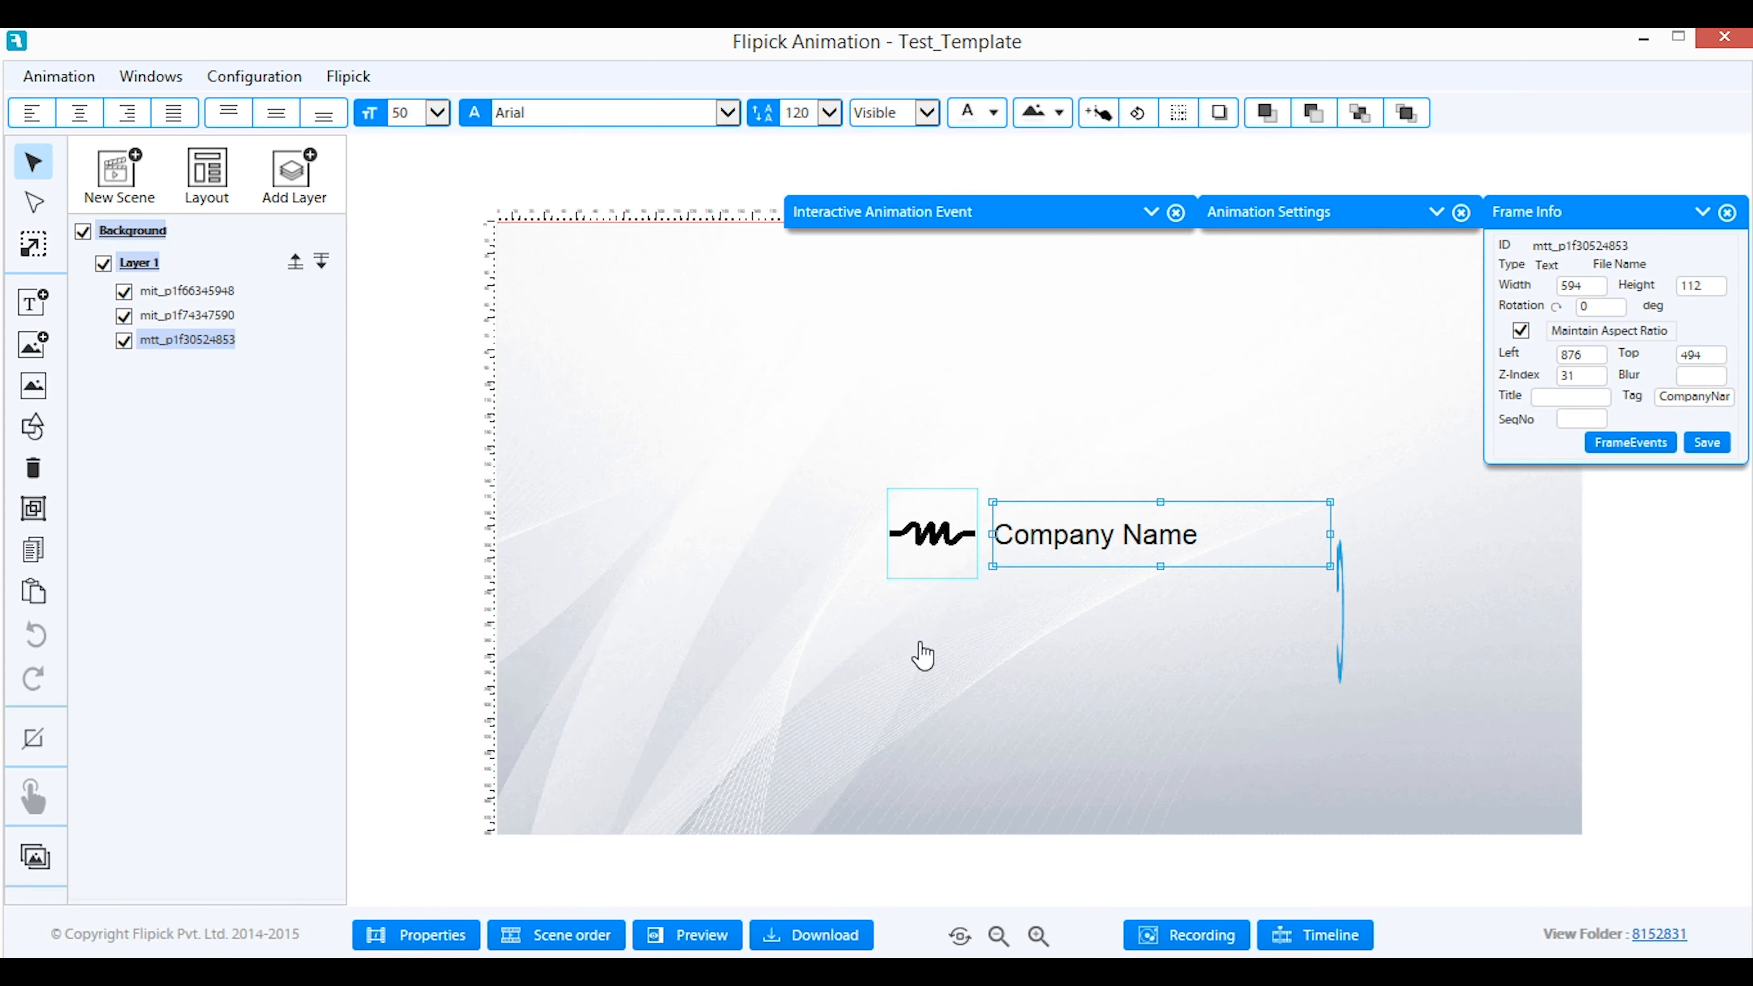